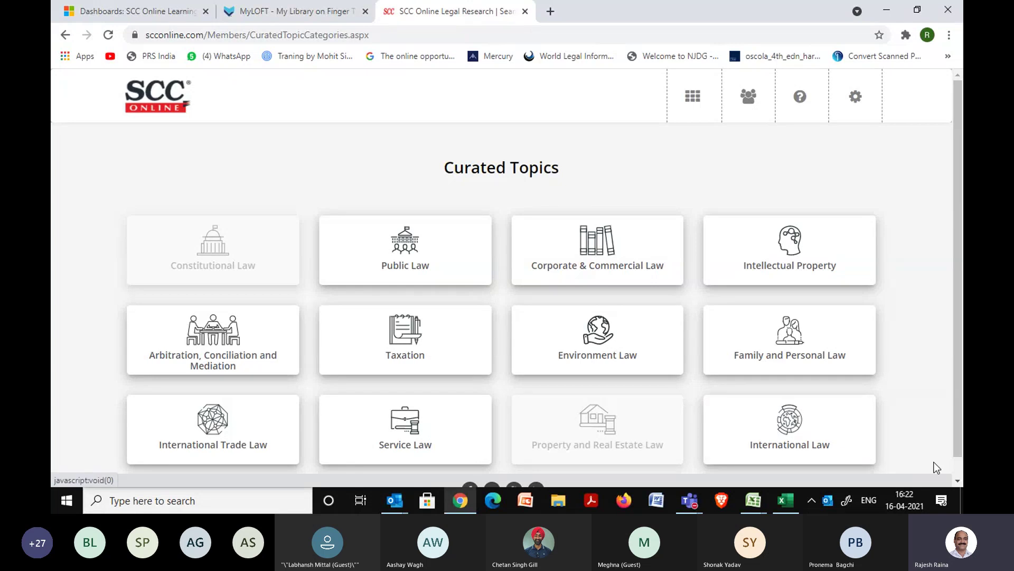
# Scroll the Curated Topics page and open the Corporate & Commercial Law topic.
pyautogui.scroll(-1, 936, 467)
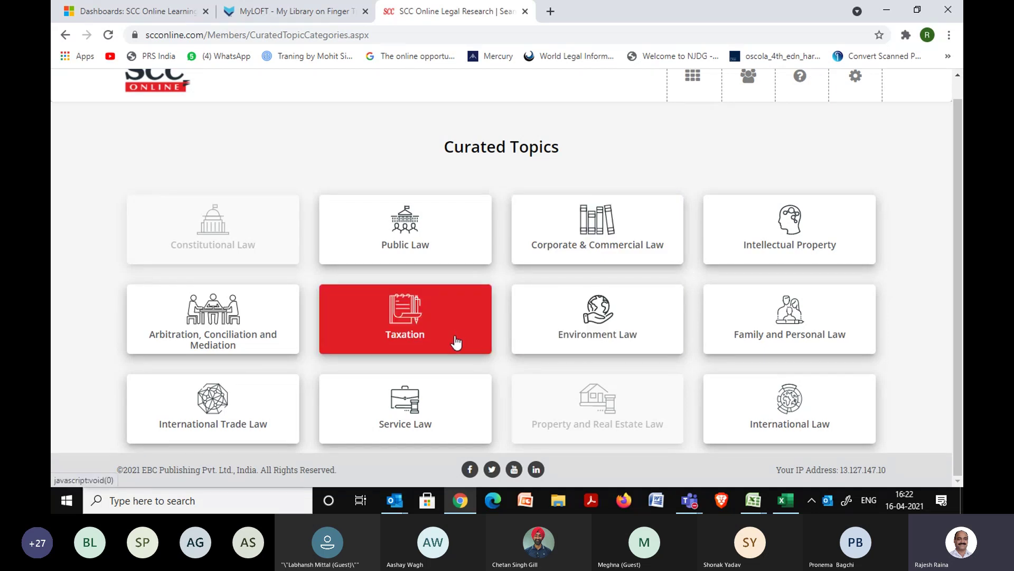
pyautogui.click(575, 263)
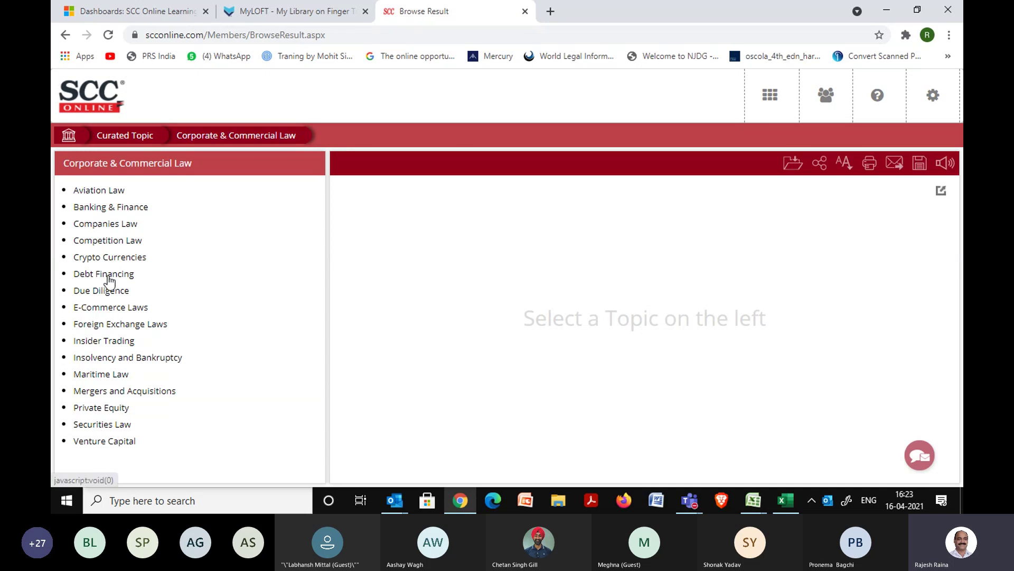
# Open Competition Law, browse its Statutory Law Acts, then collapse the Statutory Law list.
pyautogui.click(101, 243)
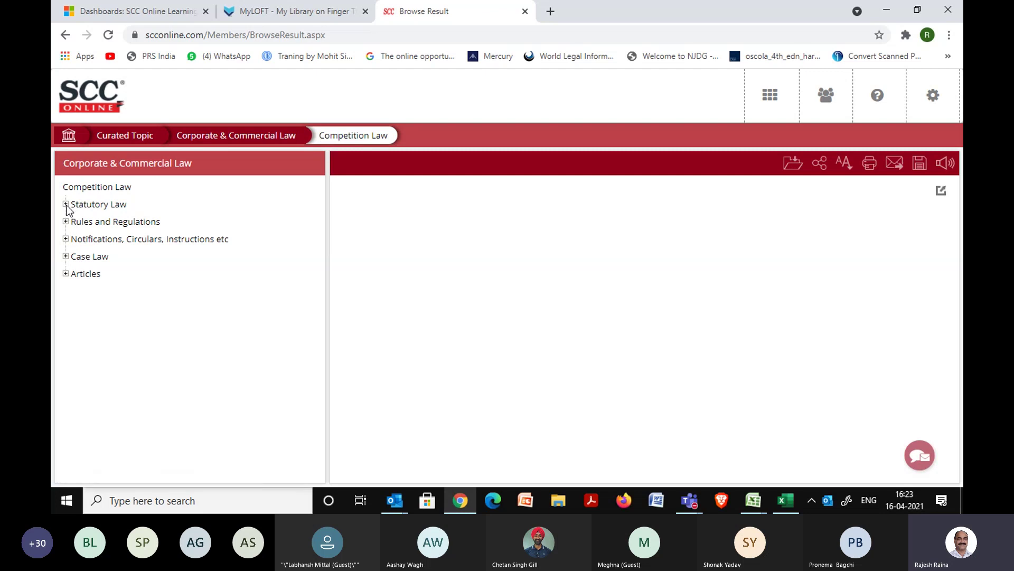
pyautogui.click(66, 205)
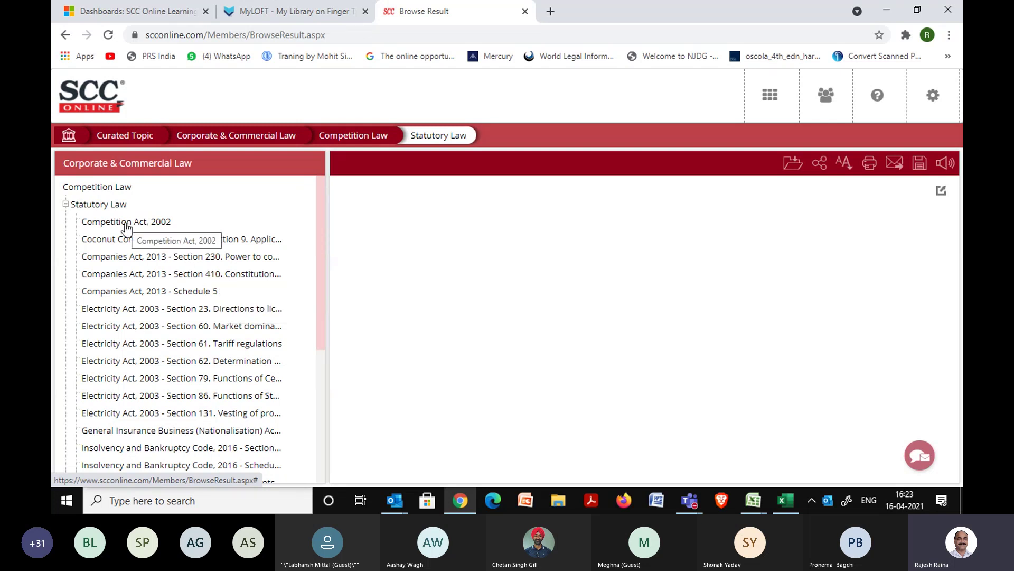
pyautogui.moveTo(320, 287); pyautogui.dragTo(322, 314)
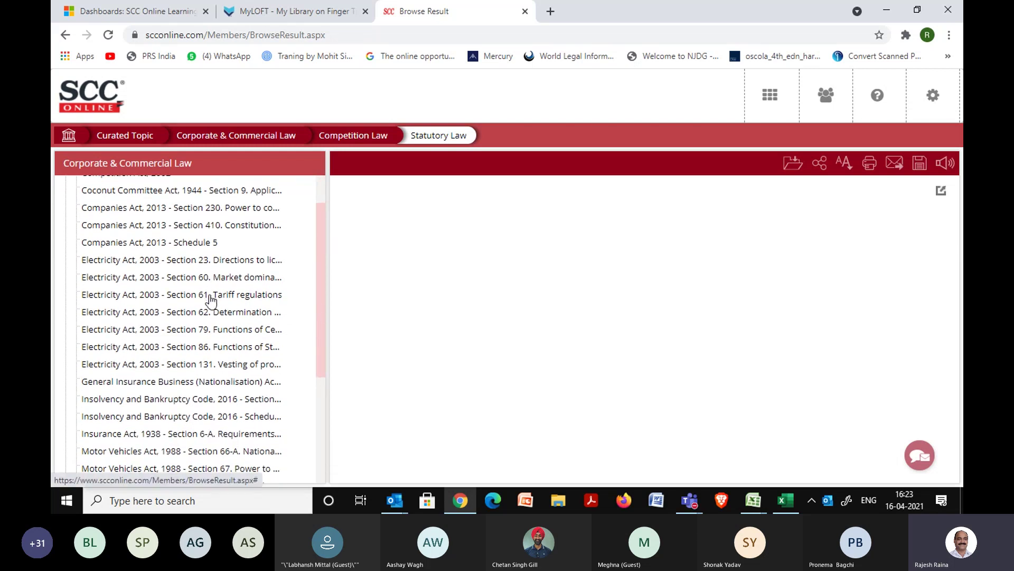
pyautogui.moveTo(323, 326); pyautogui.dragTo(324, 369)
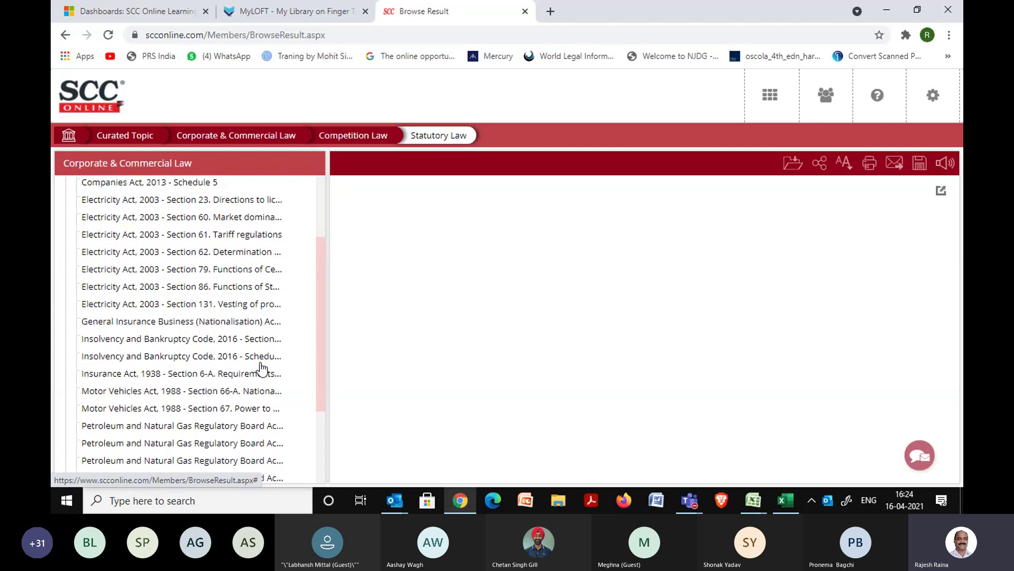
pyautogui.moveTo(317, 366); pyautogui.dragTo(316, 283)
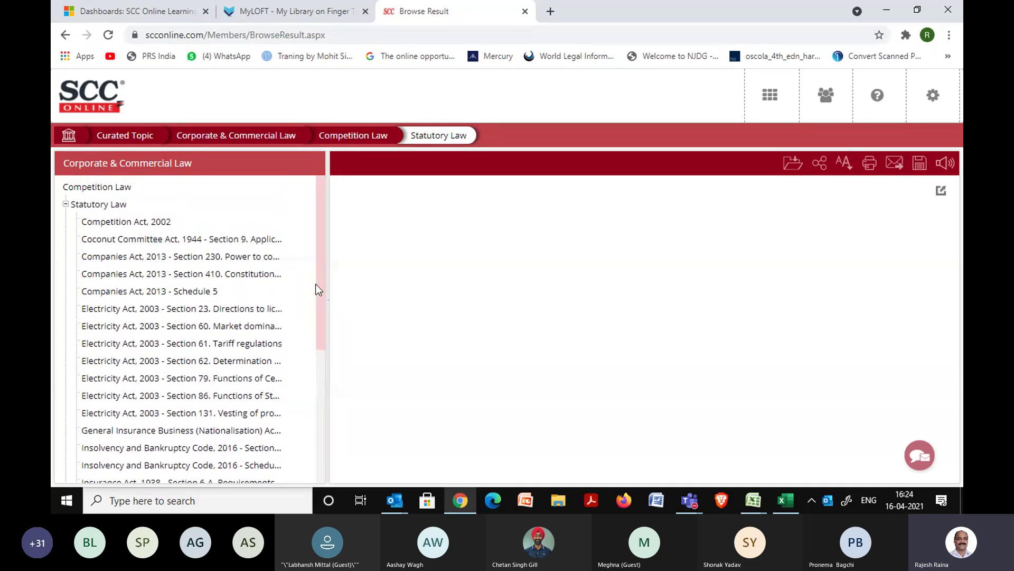
pyautogui.click(65, 205)
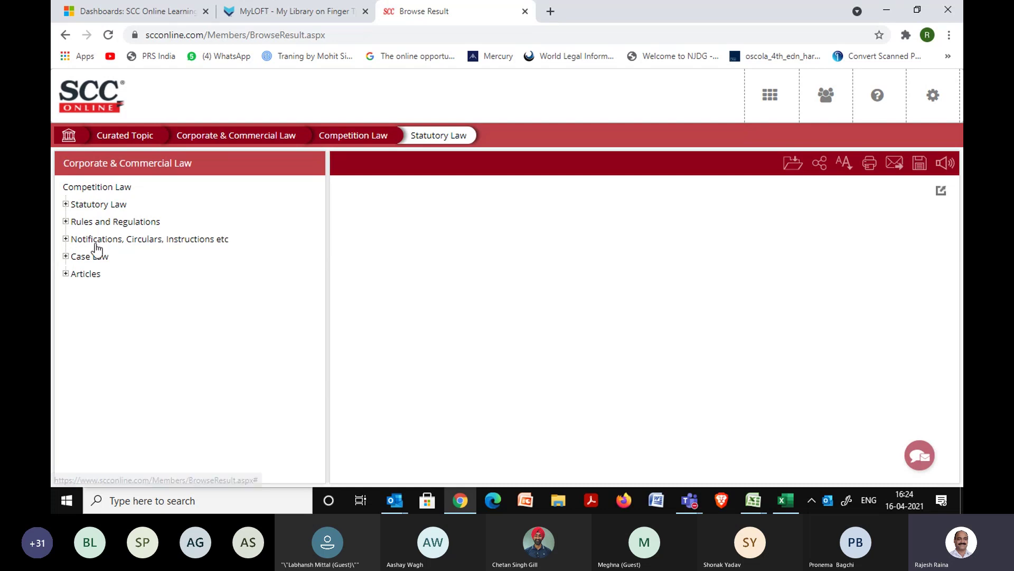
# Open the CCI v. Bharti Airtel judgment from Case Law, then show the Dashboard.
pyautogui.click(67, 260)
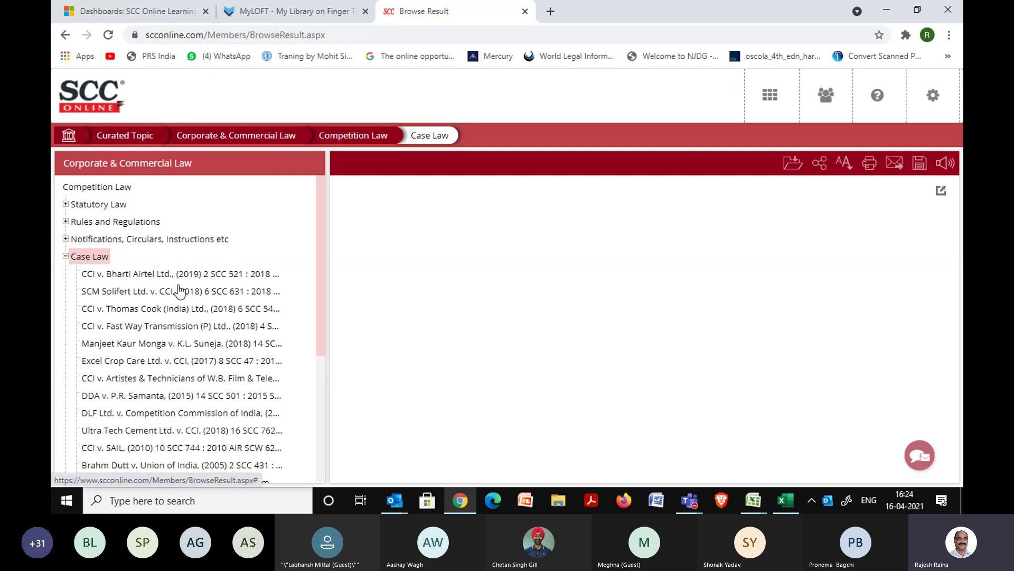
pyautogui.moveTo(320, 295); pyautogui.dragTo(326, 318)
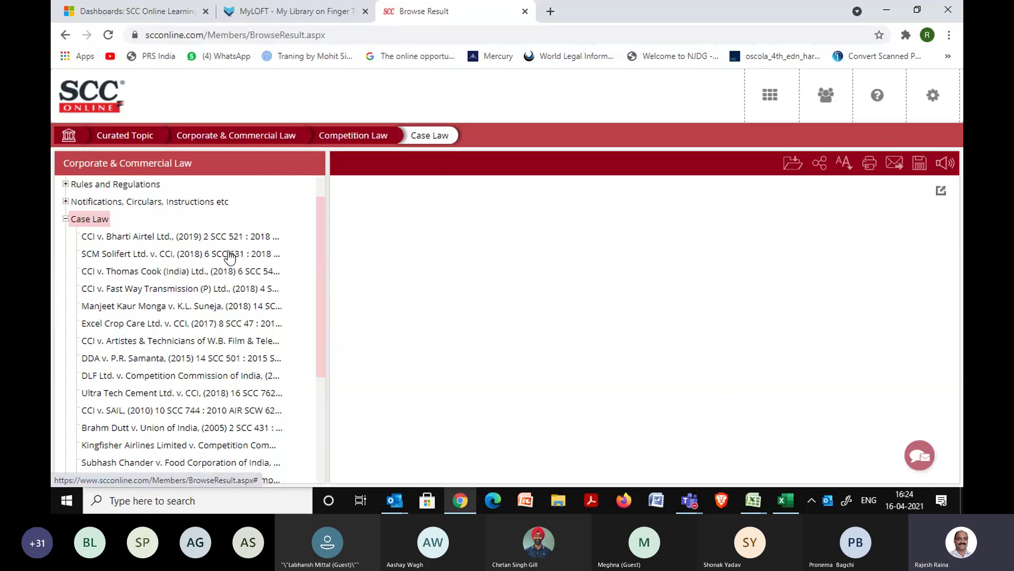
pyautogui.click(190, 237)
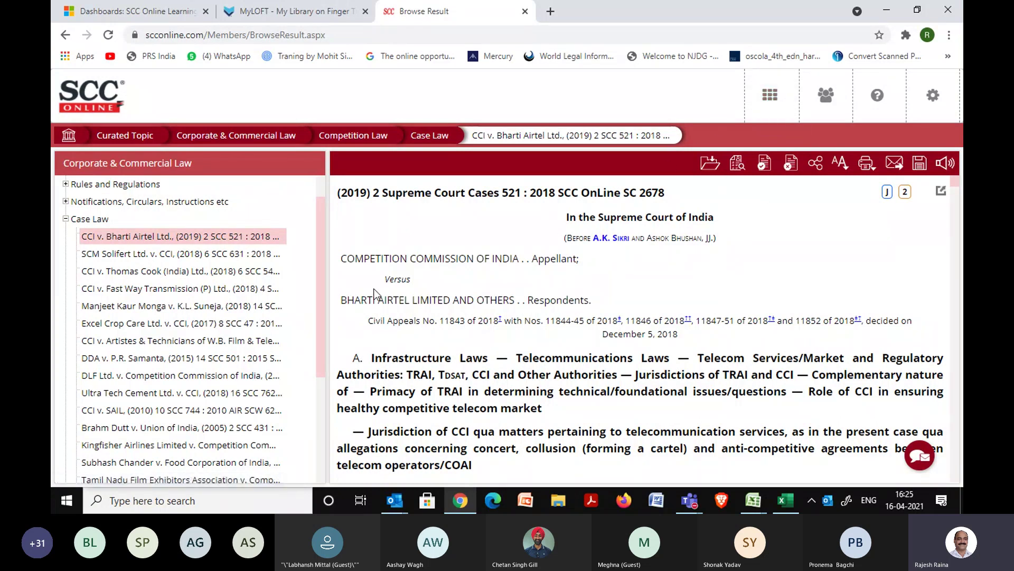
pyautogui.click(67, 220)
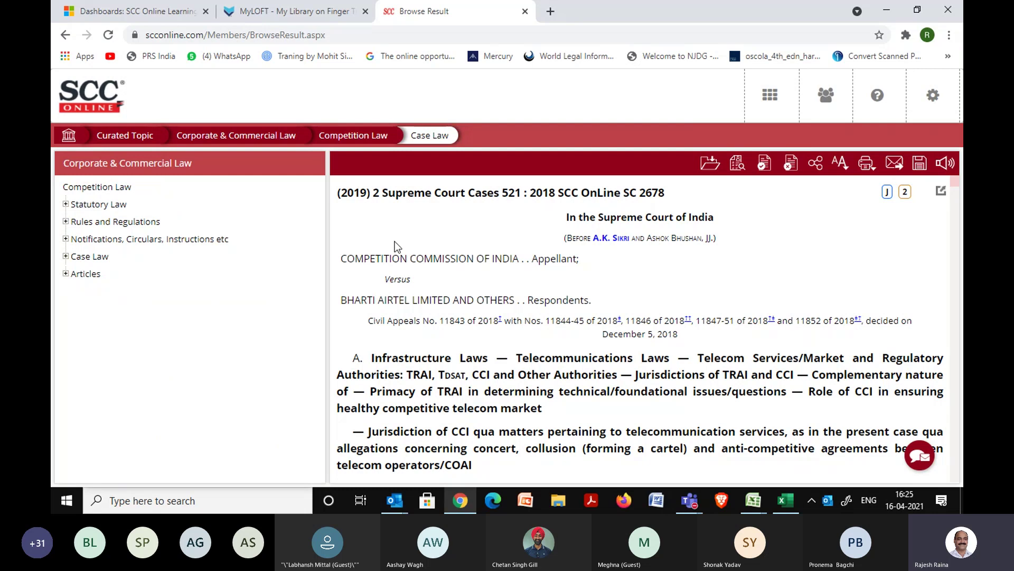
pyautogui.click(770, 94)
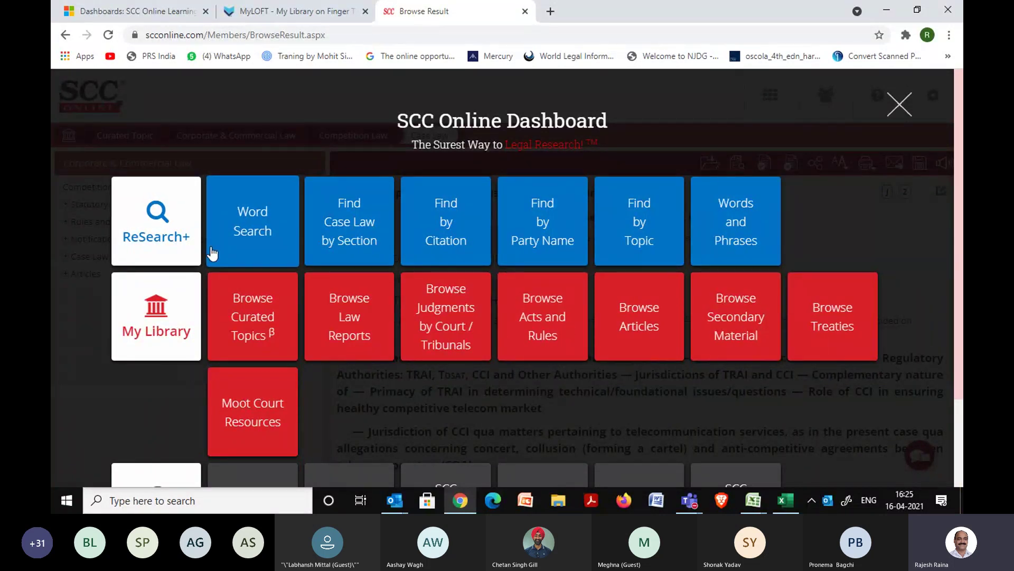
# Open Word Search and enter 'latest judgment from supreme court of india on' as the query.
pyautogui.click(259, 239)
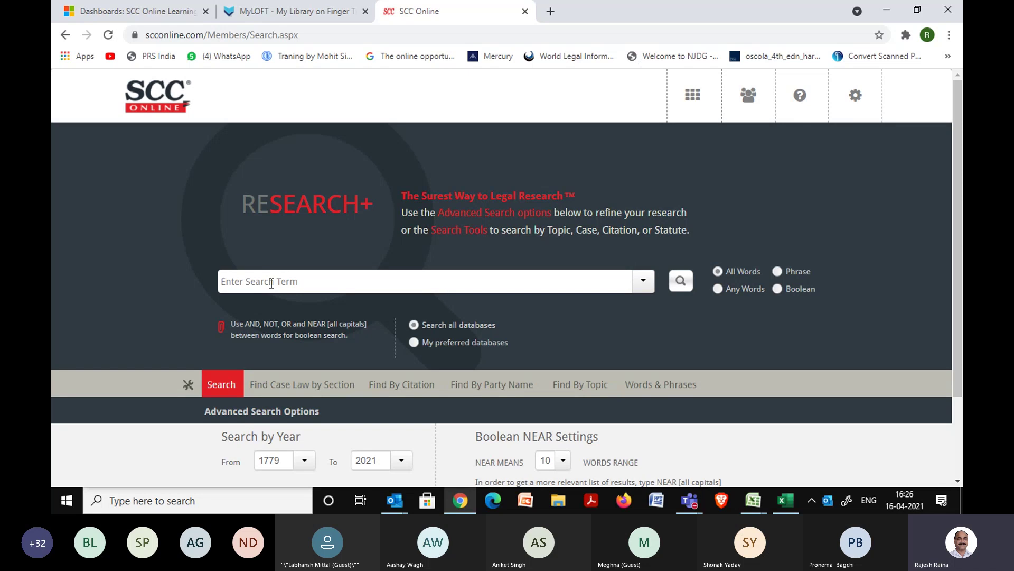
pyautogui.write('latest judgment ')
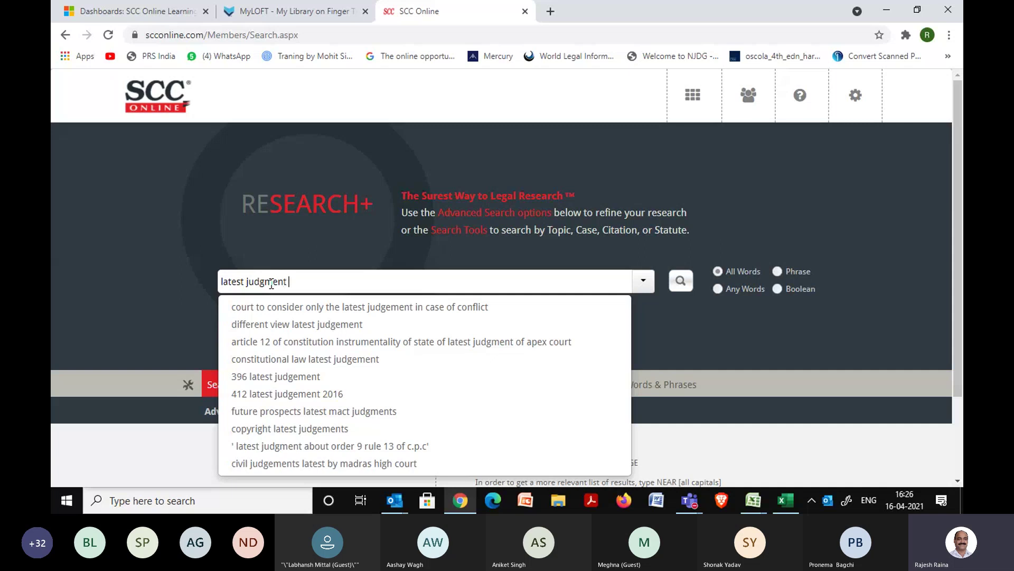
pyautogui.write('from supre')
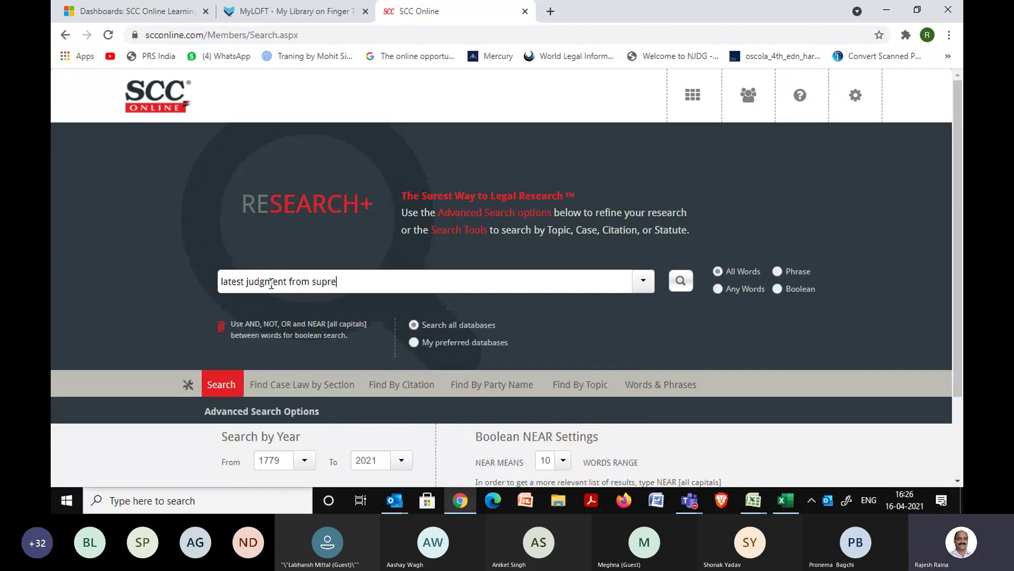
pyautogui.write('me court of ')
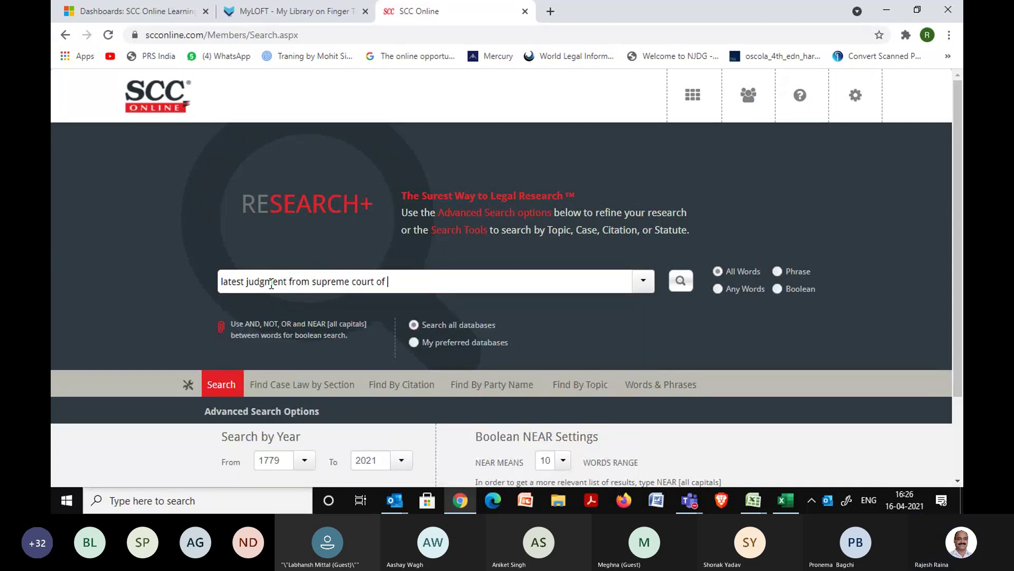
pyautogui.write('india on corruption')
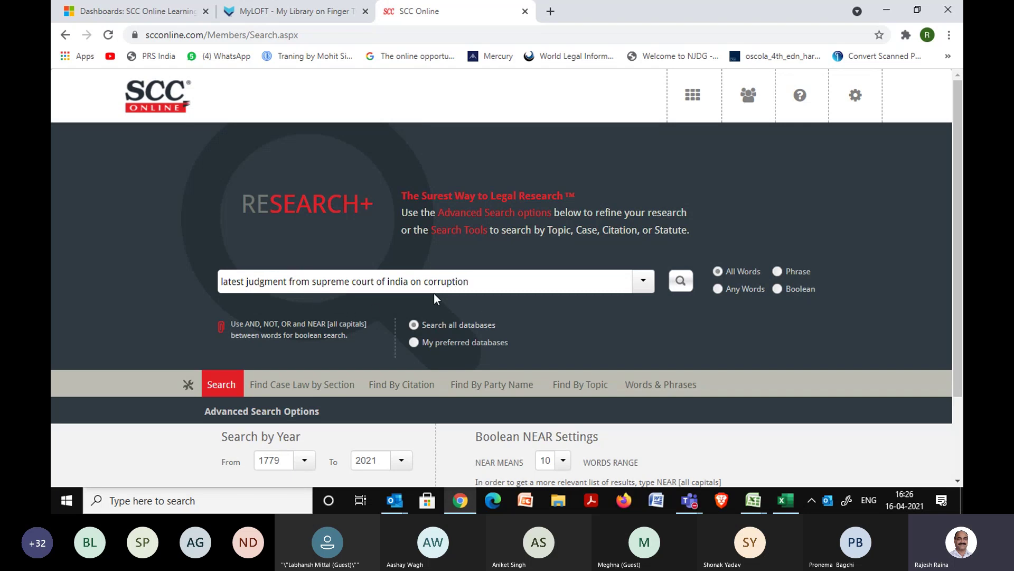
# Run the query to list 1,102 results, 914 of them judgments.
pyautogui.click(681, 282)
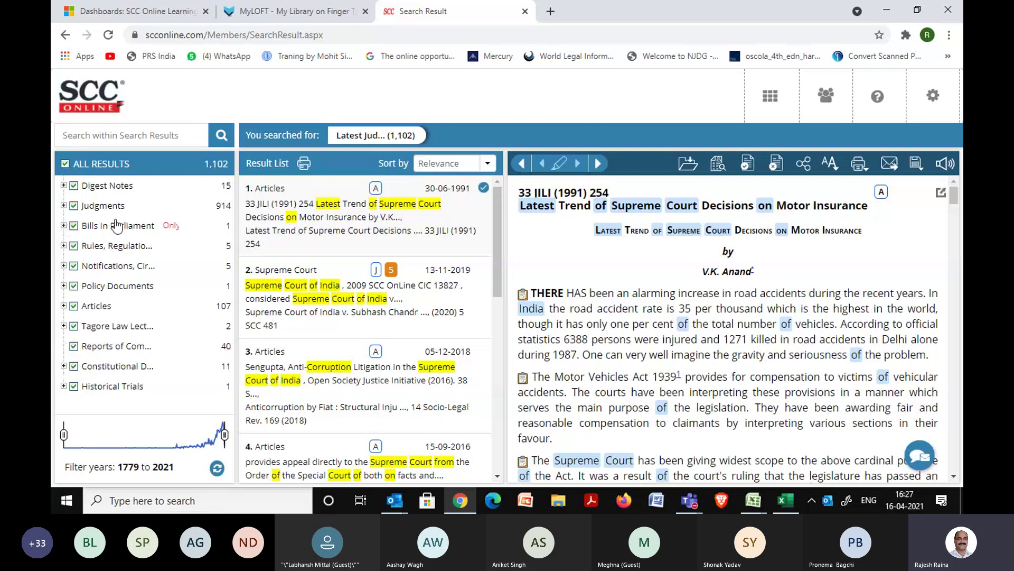
# Filter to the 103 Supreme Court judgments and sort by Chronological (Latest First).
pyautogui.click(63, 206)
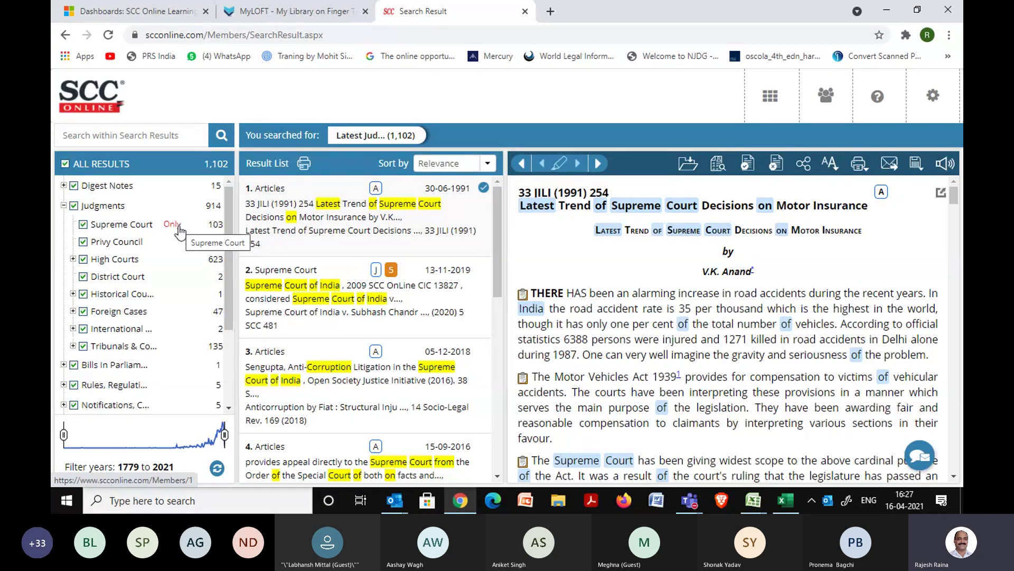
pyautogui.click(73, 259)
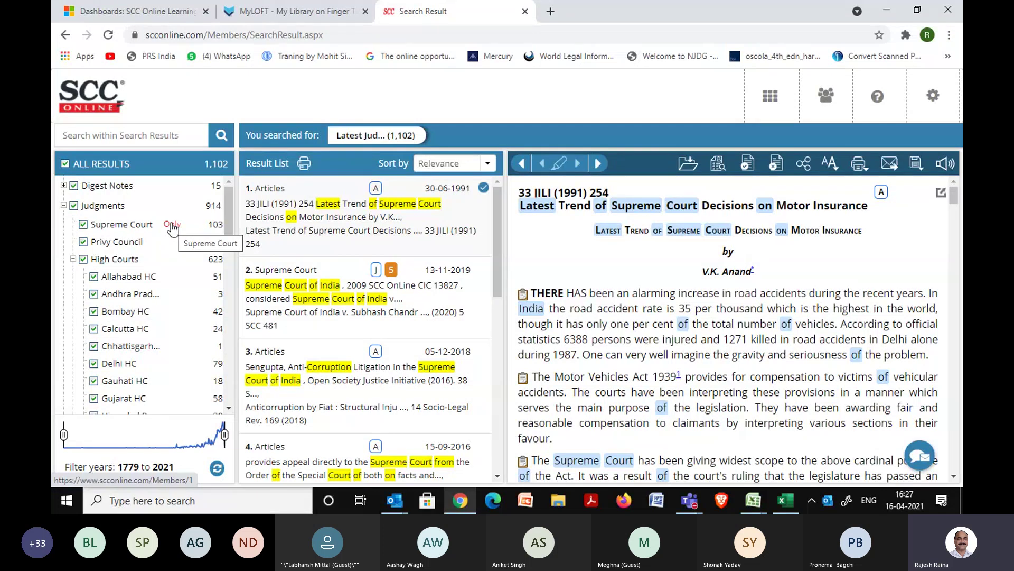
pyautogui.click(172, 224)
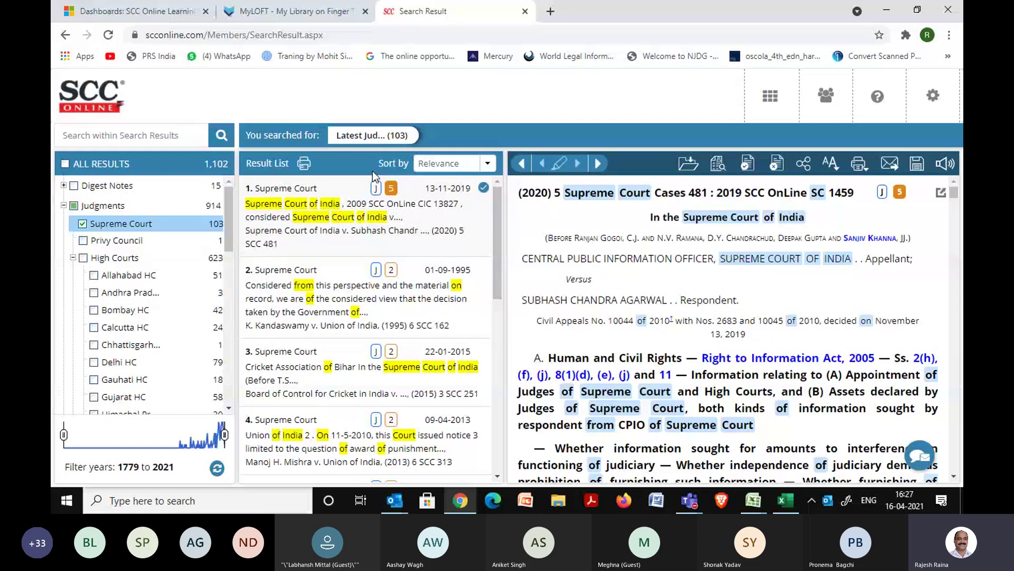
pyautogui.click(488, 164)
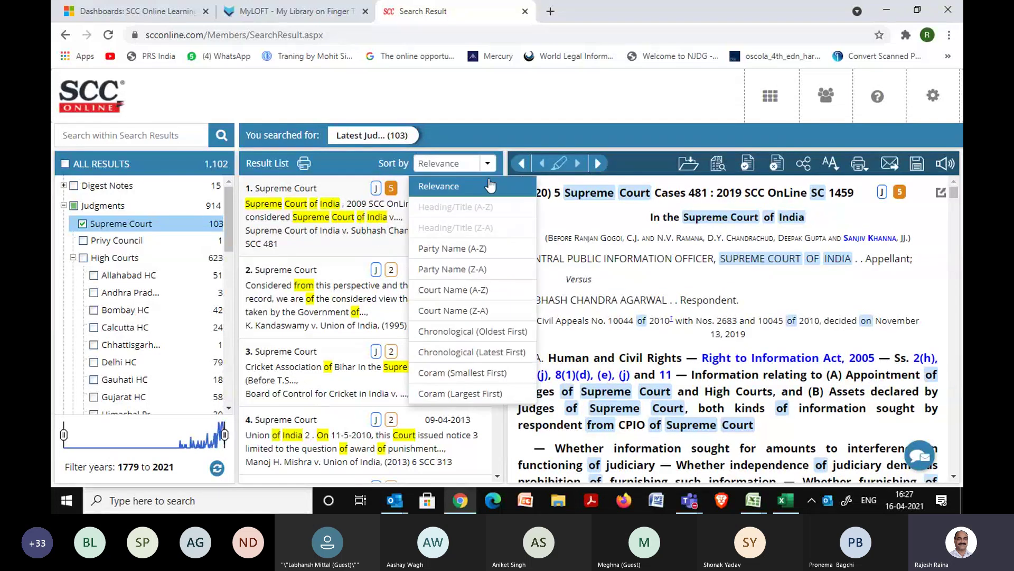
pyautogui.click(467, 353)
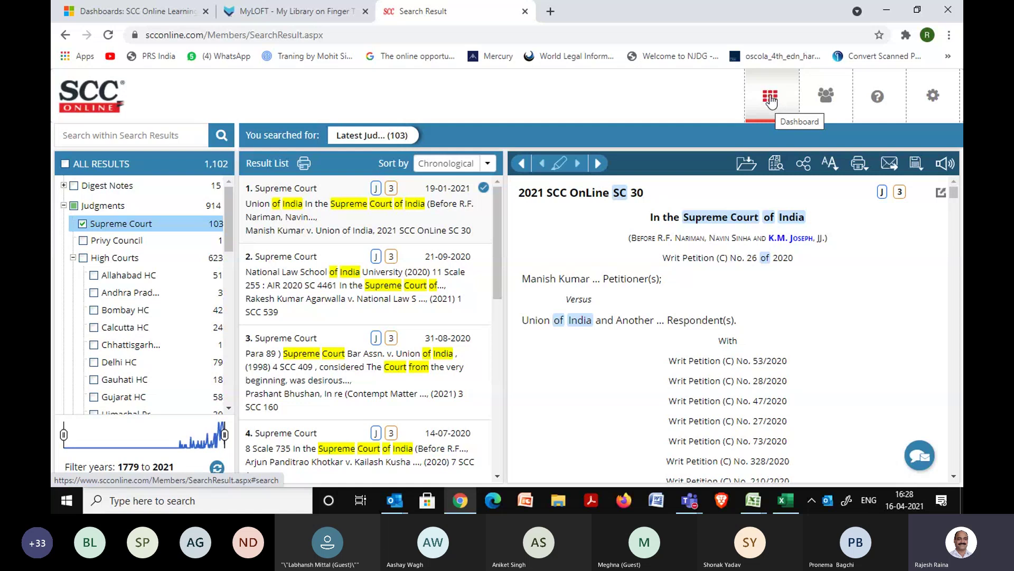
# Return to Word Search and recall the earlier Supreme Court corruption query.
pyautogui.click(770, 99)
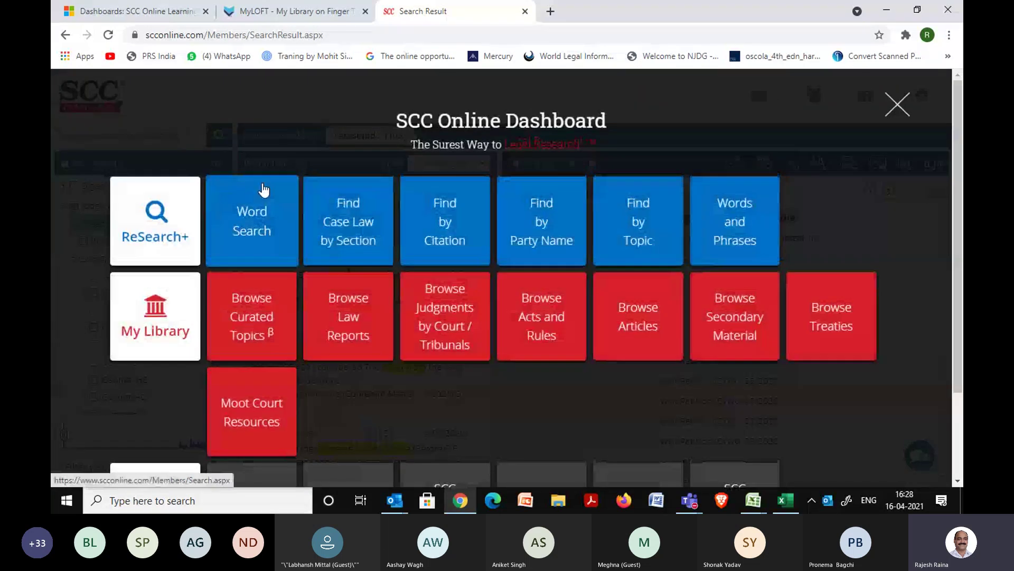
pyautogui.click(254, 232)
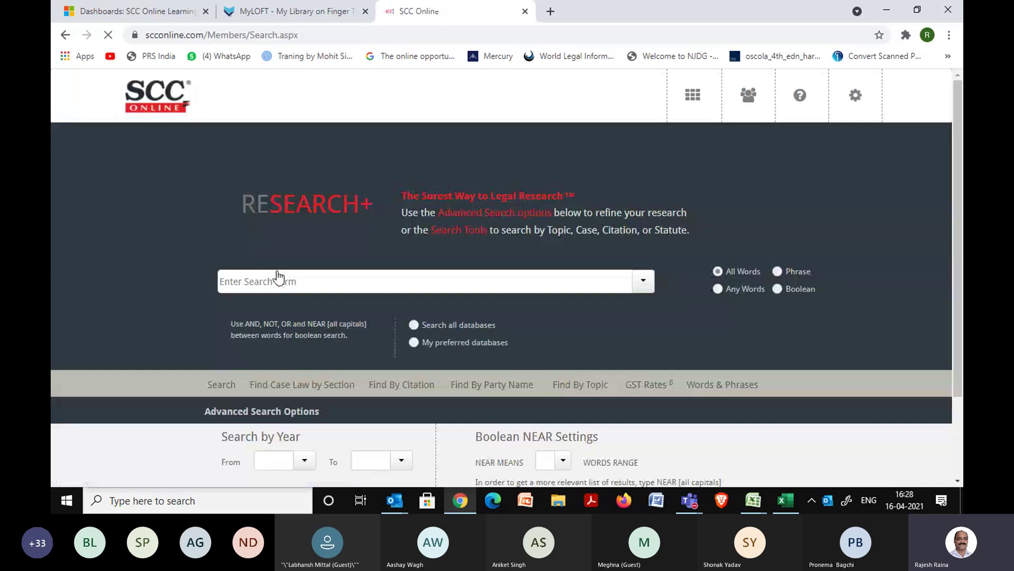
pyautogui.click(643, 280)
pyautogui.click(370, 312)
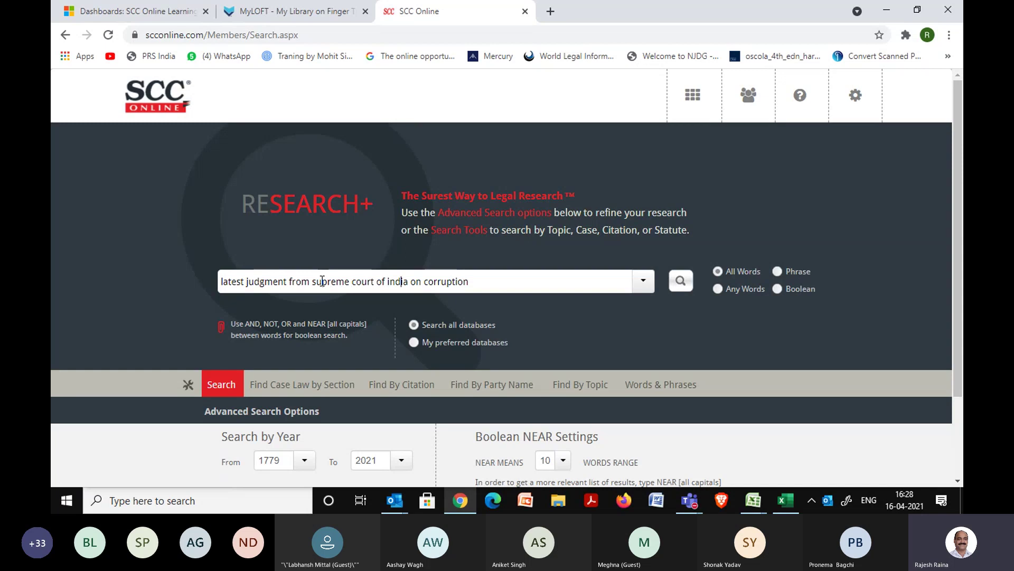
# Delete the words before 'corruption' so the query reads only corruption.
pyautogui.press('Right')
pyautogui.press('Right')
pyautogui.press('Right')
pyautogui.press('Right')
pyautogui.press('Right')
pyautogui.press('Right')
pyautogui.press('Right')
pyautogui.hotkey('ctrl', 'shift', 'Left')
pyautogui.hotkey('ctrl', 'shift', 'Left')
pyautogui.hotkey('ctrl', 'shift', 'Left')
pyautogui.hotkey('ctrl', 'shift', 'Left')
pyautogui.hotkey('ctrl', 'shift', 'Left')
pyautogui.hotkey('ctrl', 'shift', 'Left')
pyautogui.hotkey('ctrl', 'shift', 'Left')
pyautogui.hotkey('ctrl', 'shift', 'Left')
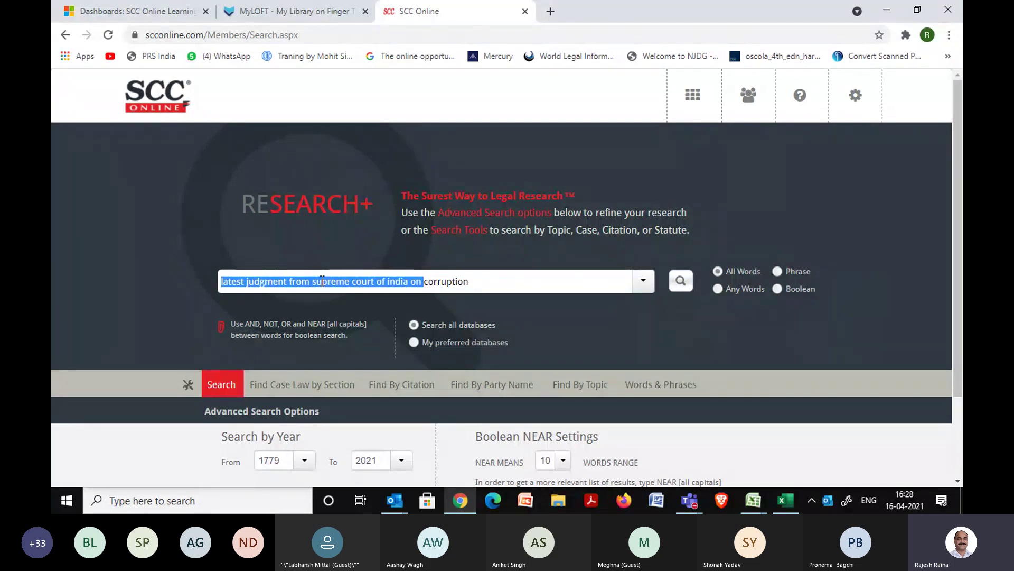
pyautogui.press('BackSpace')
pyautogui.click(294, 264)
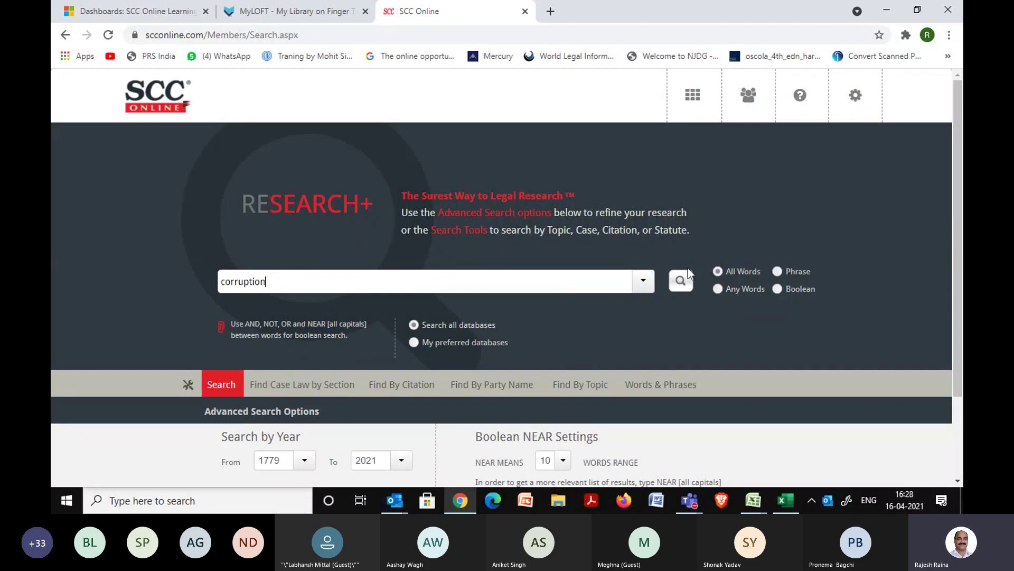
# Search for corruption and keep only Supreme Court judgments, leaving 2,186 results.
pyautogui.click(680, 280)
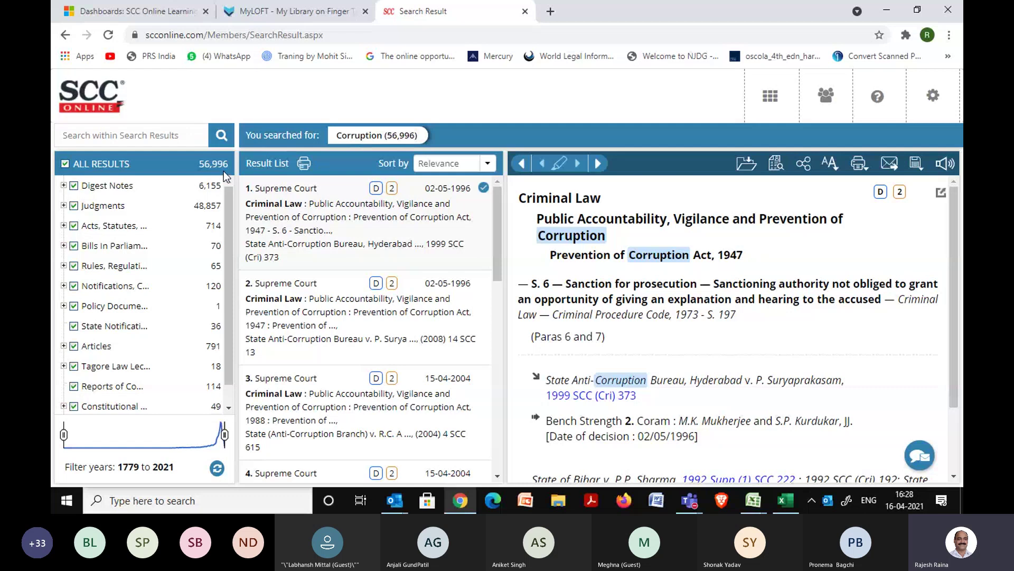
pyautogui.click(63, 205)
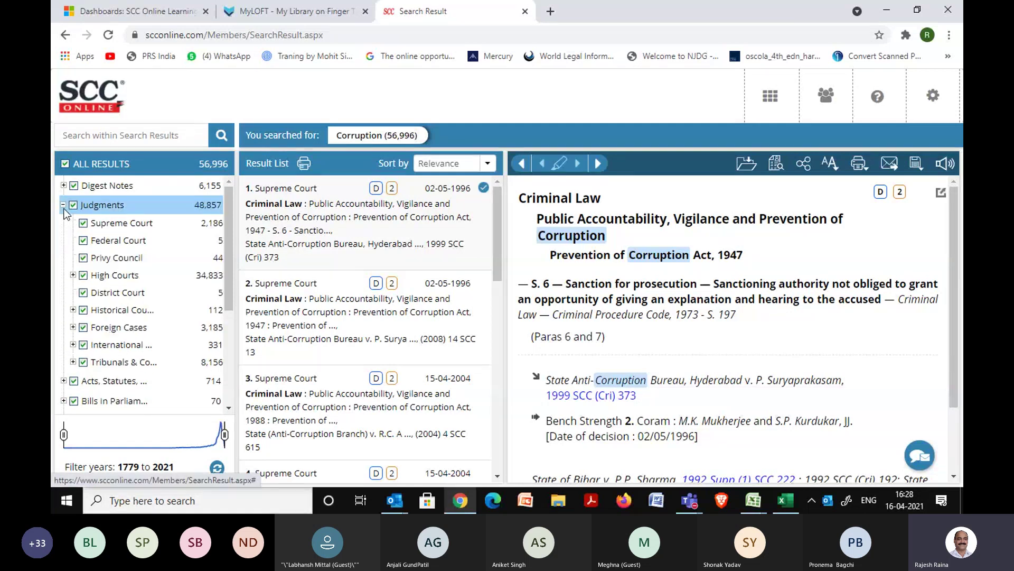
pyautogui.moveTo(172, 228)
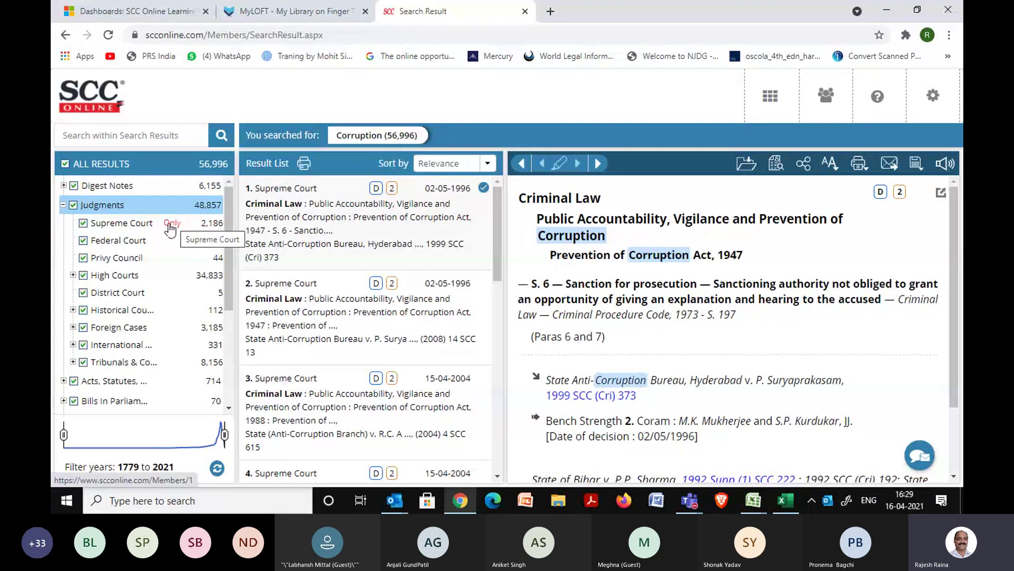
pyautogui.click(170, 224)
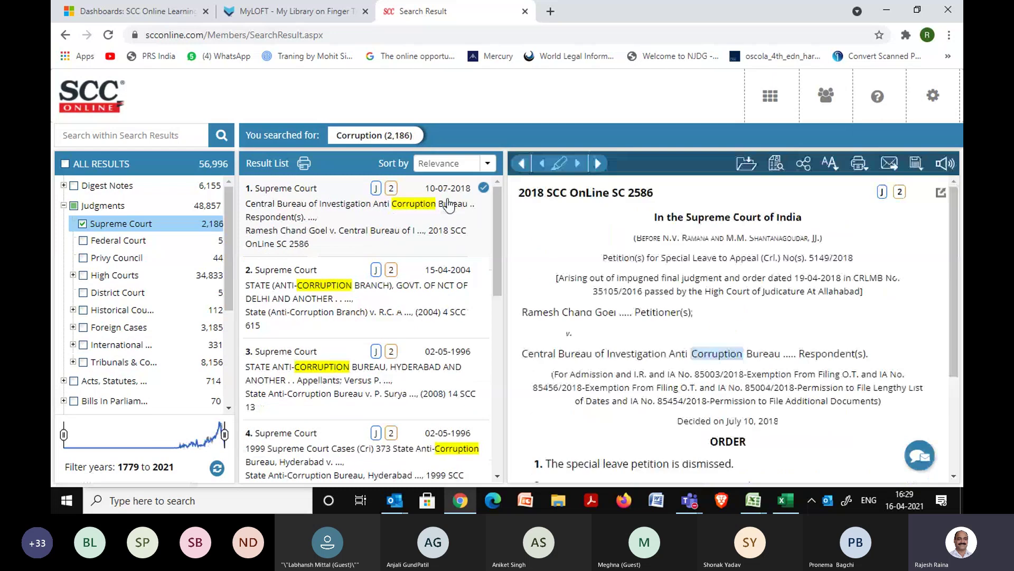
pyautogui.click(486, 164)
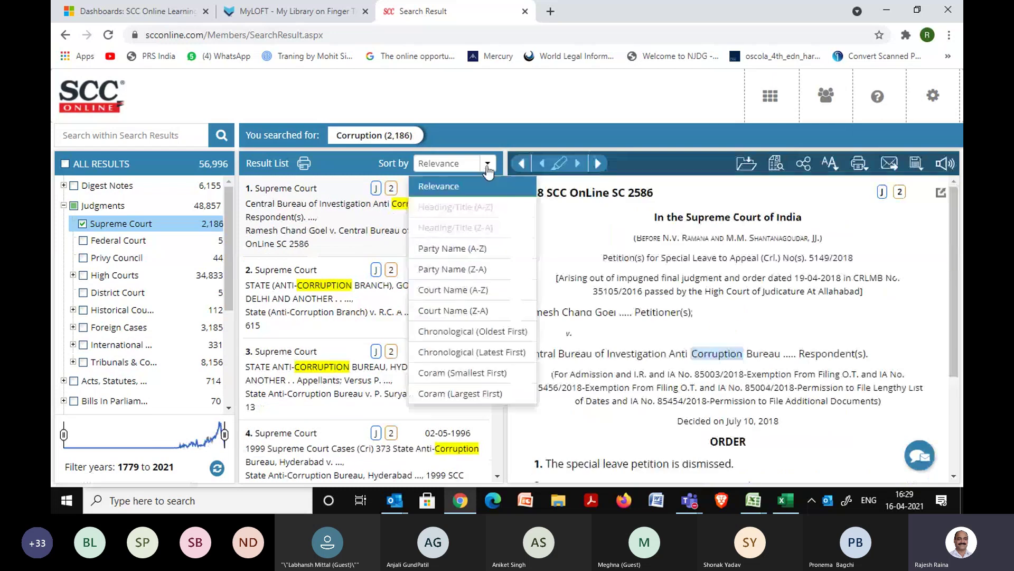
# Sort the 2,186 results Chronological (Latest First) and scroll through the list.
pyautogui.click(473, 352)
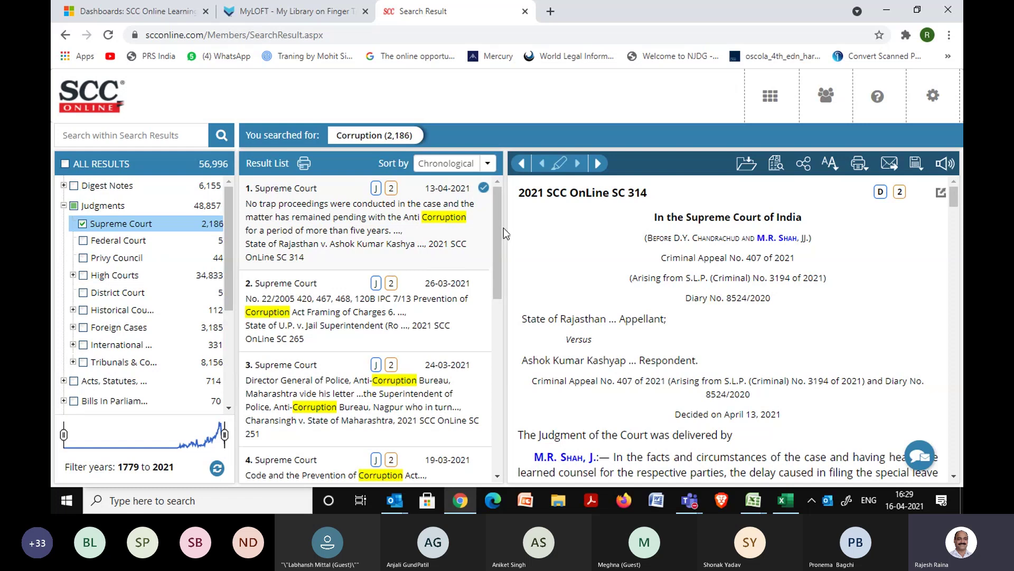
pyautogui.moveTo(497, 231); pyautogui.dragTo(500, 364)
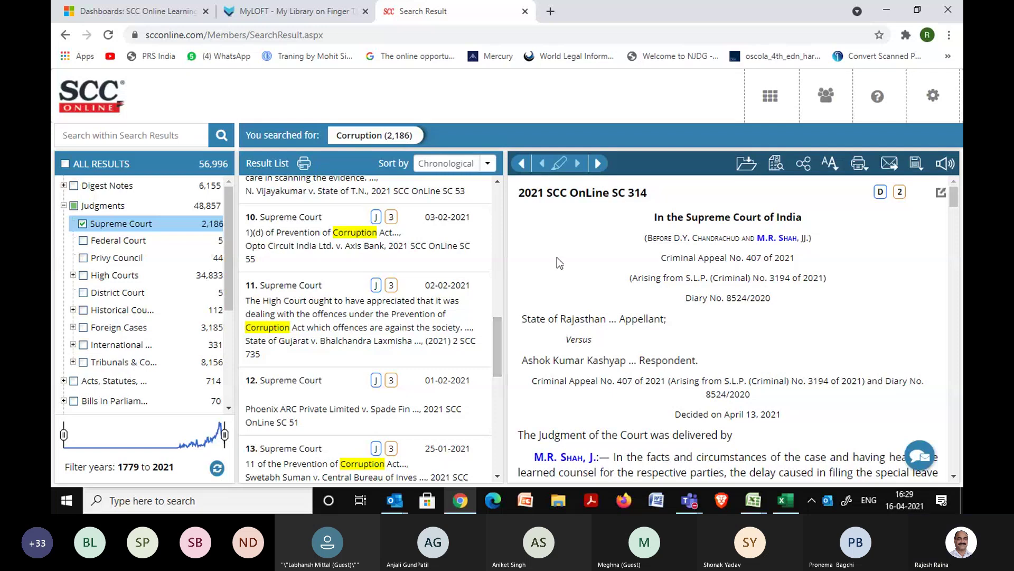
# Start a new, empty Word Search from the Dashboard.
pyautogui.click(770, 96)
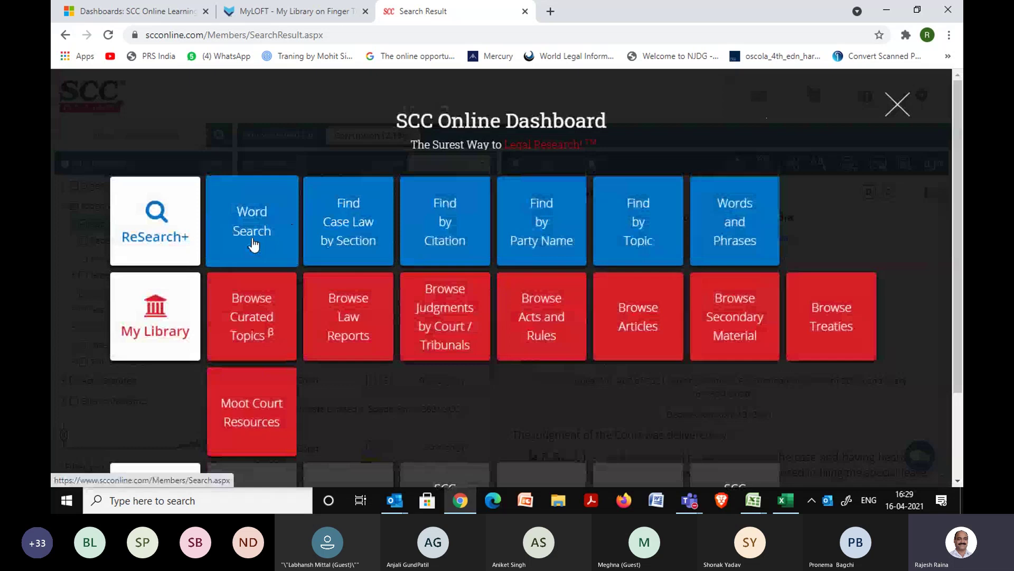
pyautogui.click(254, 245)
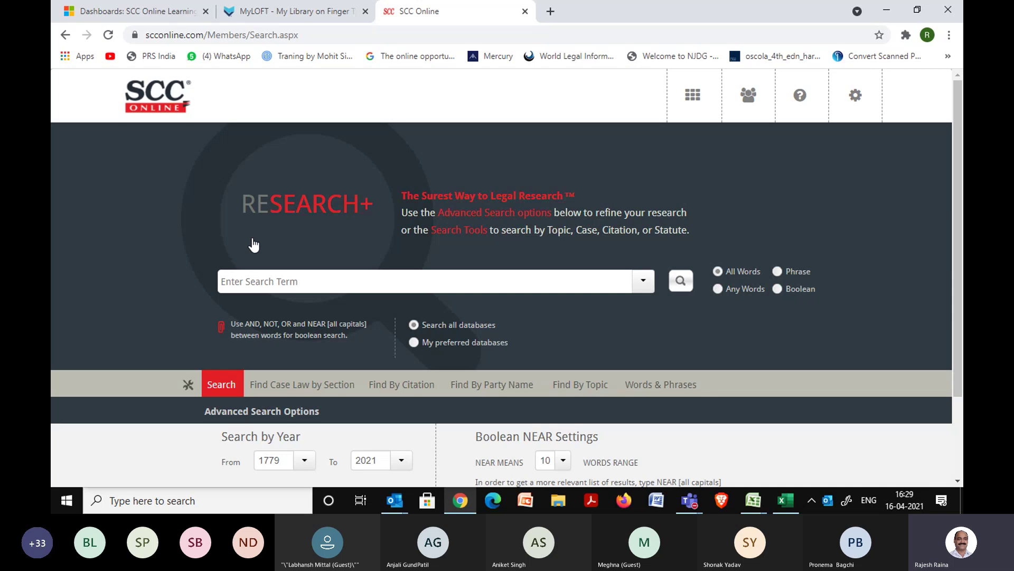
# Search for the exact phrase "right to health" in quotes, returning 975 results.
pyautogui.click(279, 277)
pyautogui.write('right to health')
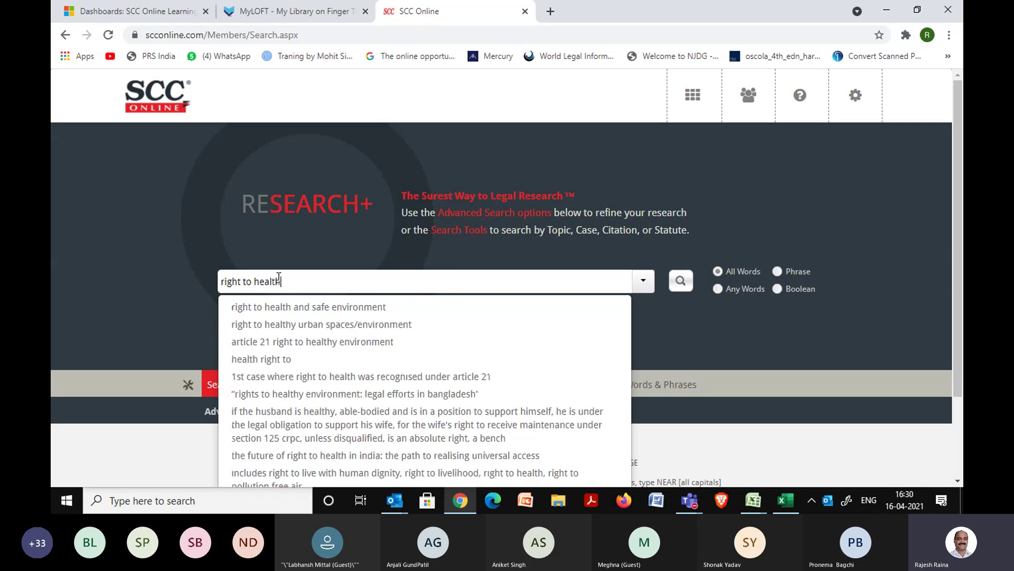
pyautogui.write('"')
pyautogui.click(226, 282)
pyautogui.write('"')
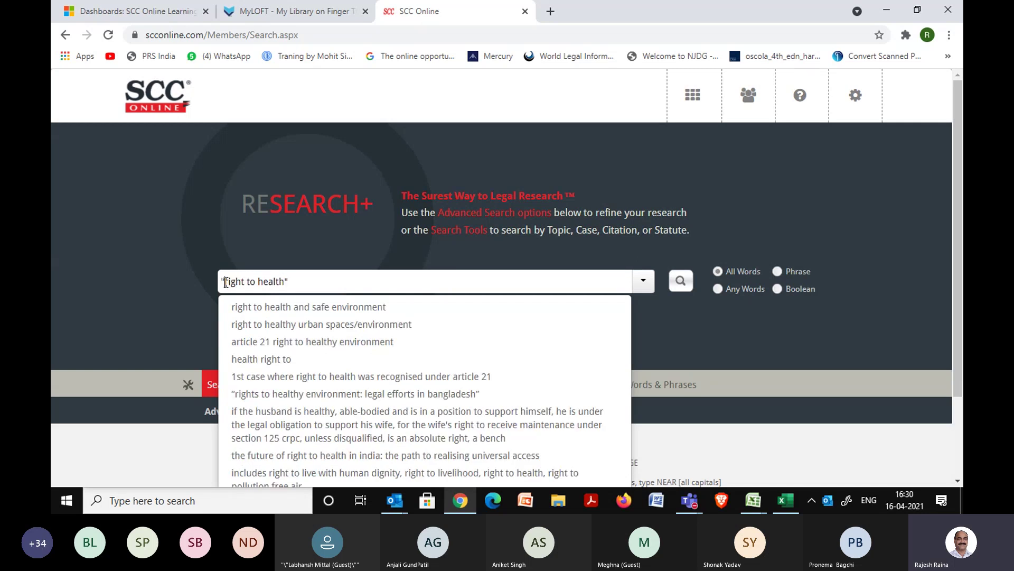
pyautogui.click(296, 282)
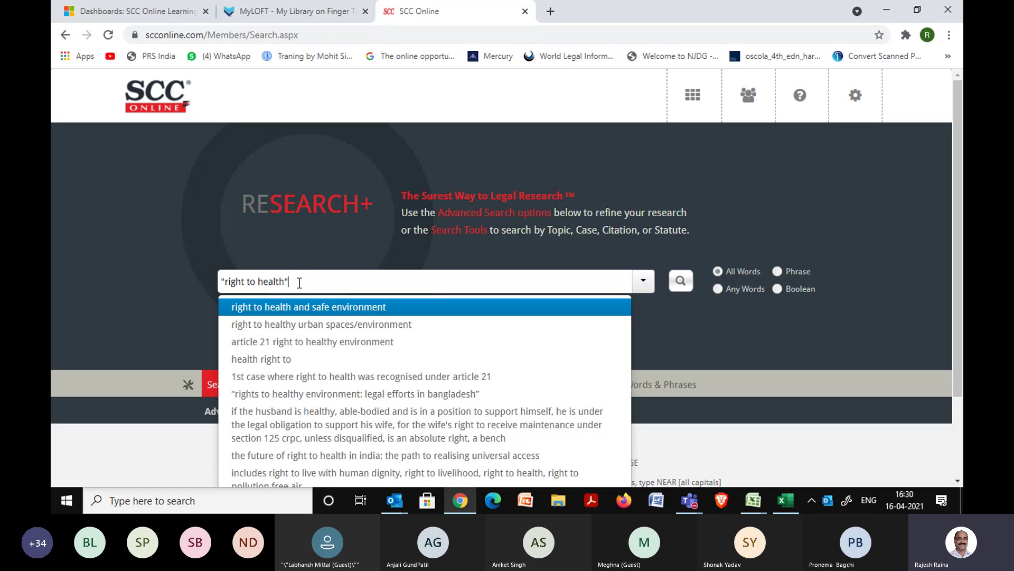
pyautogui.click(680, 284)
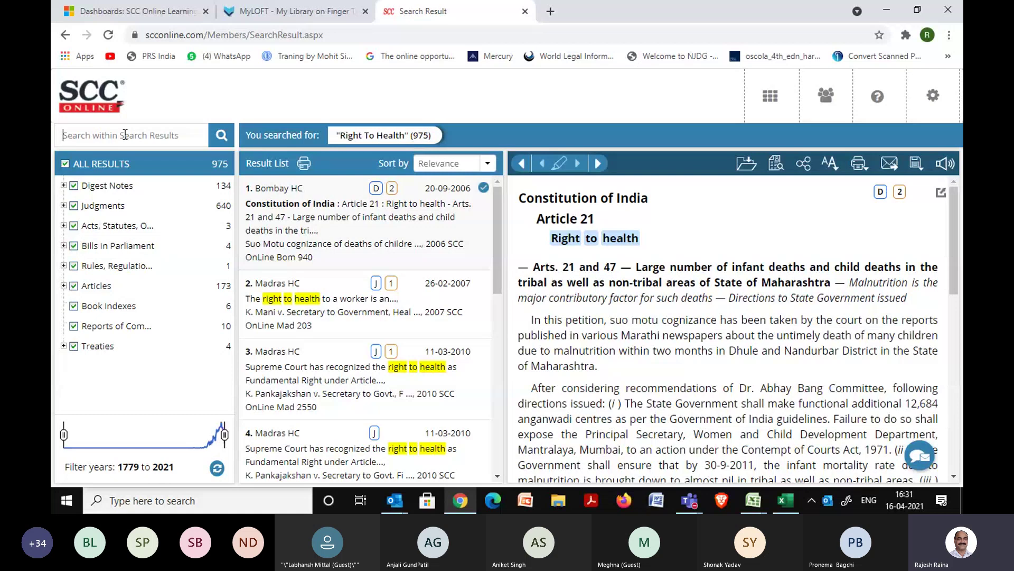
# Search within the right to health results for "below poverty line", narrowing them to 83.
pyautogui.write('"below poverty line"')
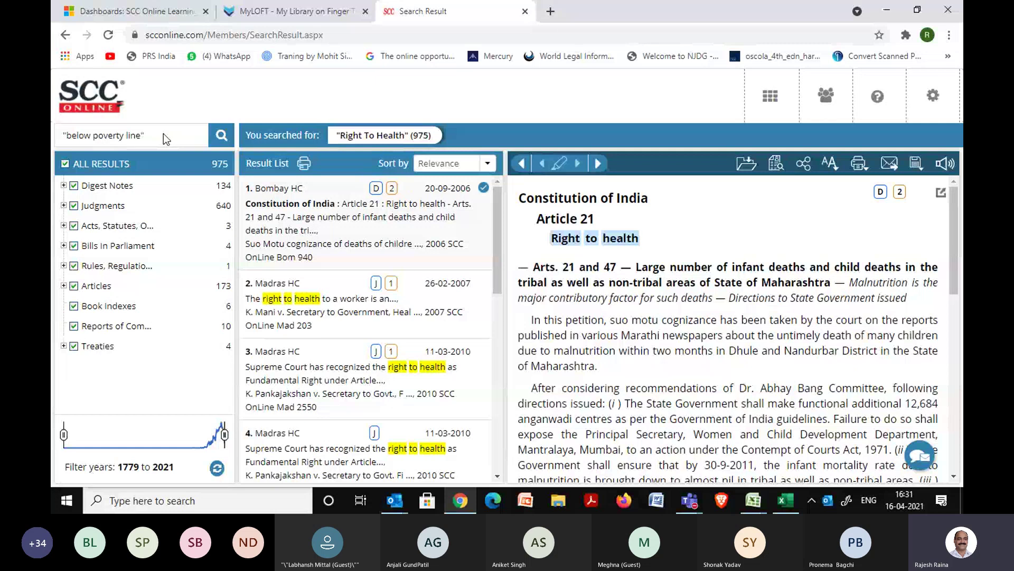
pyautogui.click(105, 38)
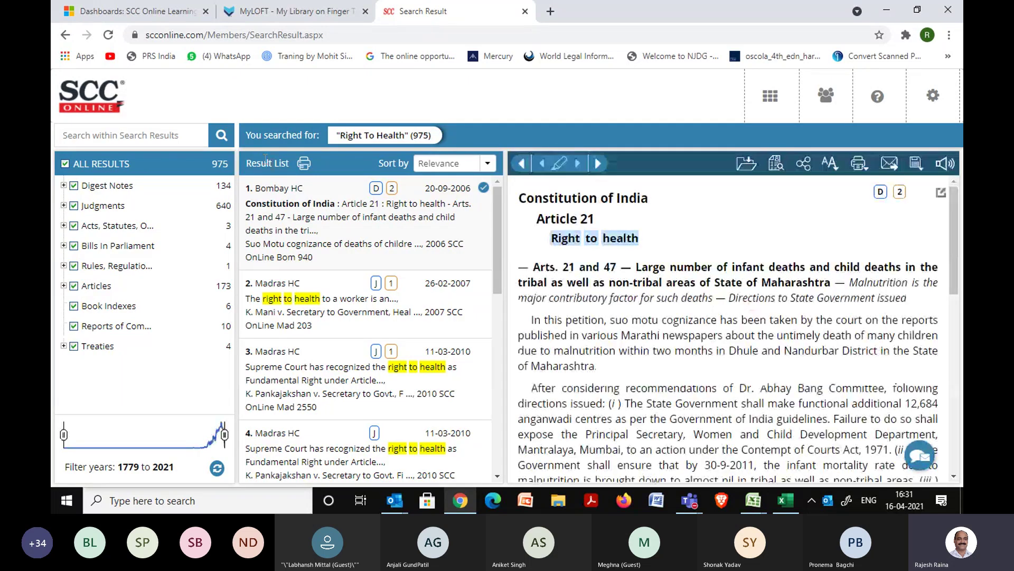
pyautogui.click(188, 137)
pyautogui.write('"')
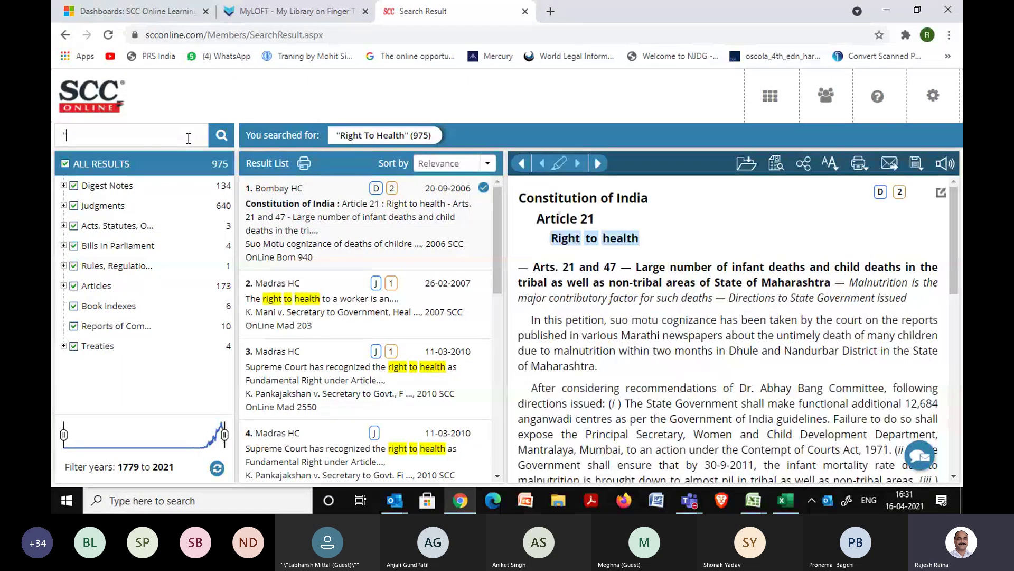
pyautogui.write('below pov')
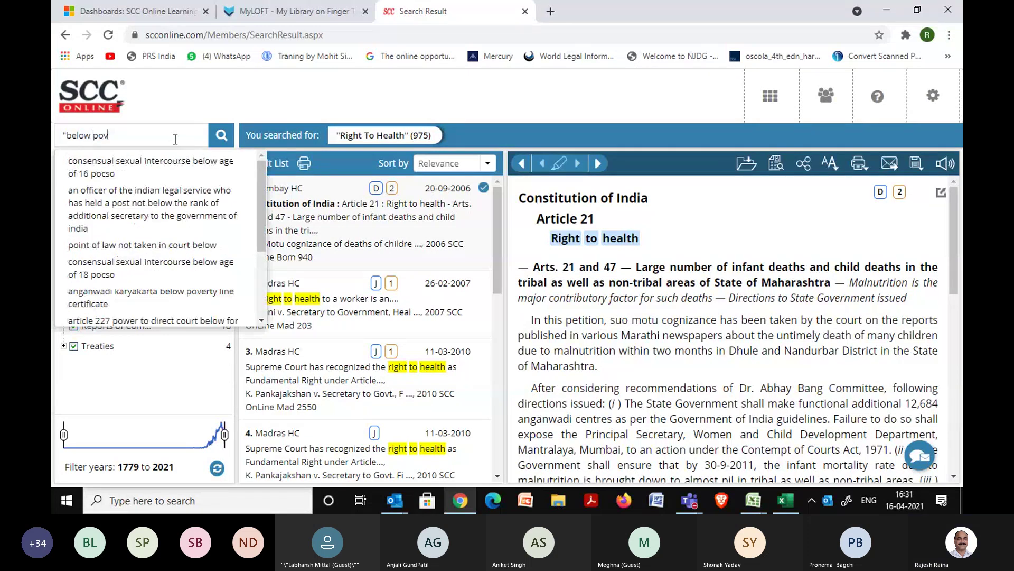
pyautogui.write('erty line"')
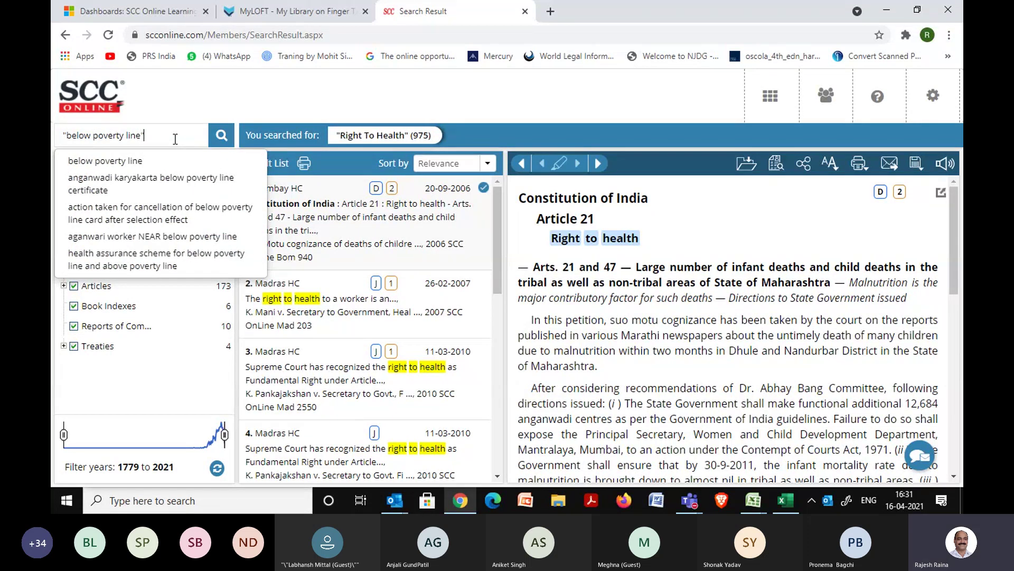
pyautogui.press('Return')
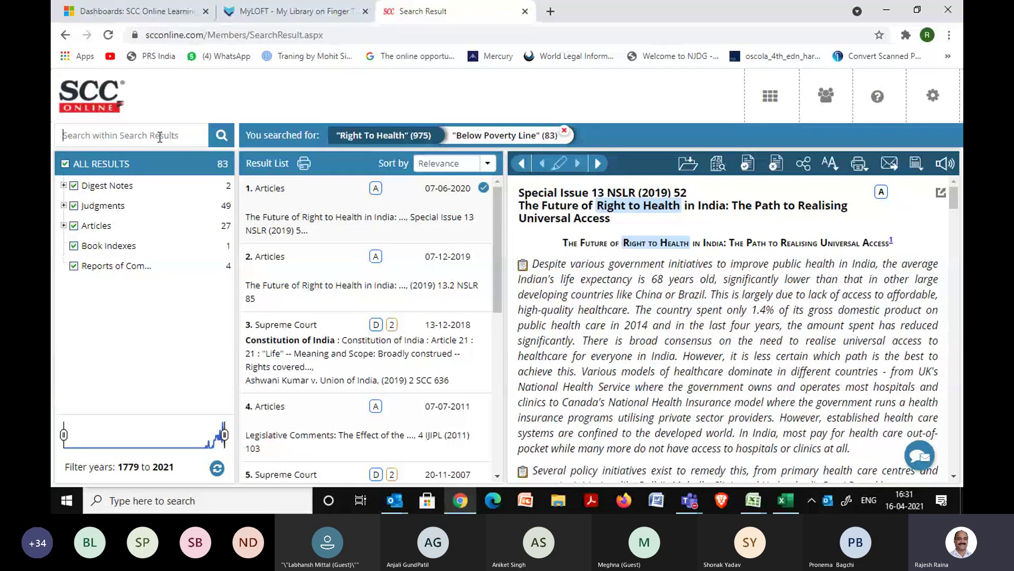
# Refine by tribal (51), then drop the below poverty line filter and refine by universal, leaving 32.
pyautogui.write('tribal')
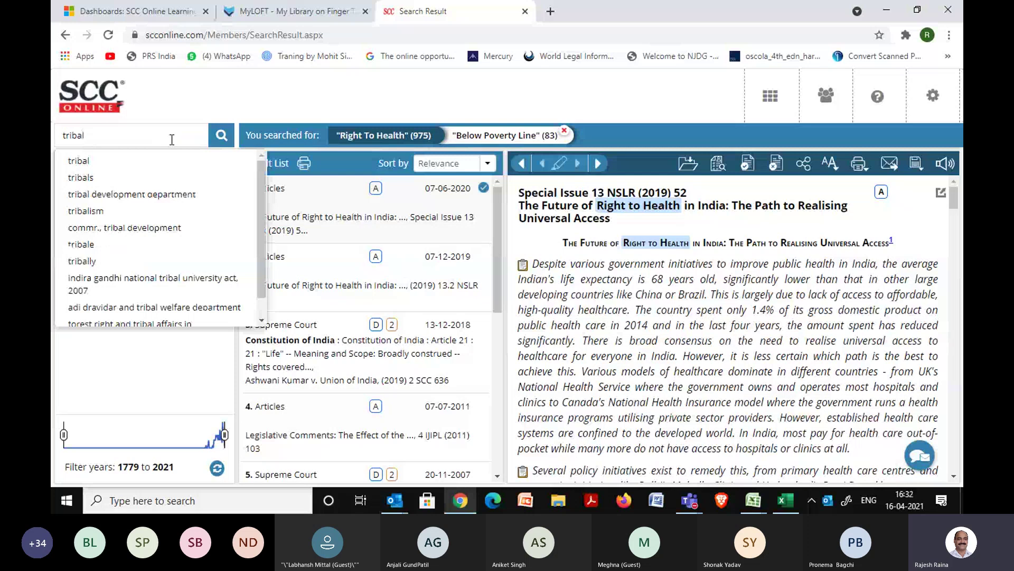
pyautogui.click(215, 141)
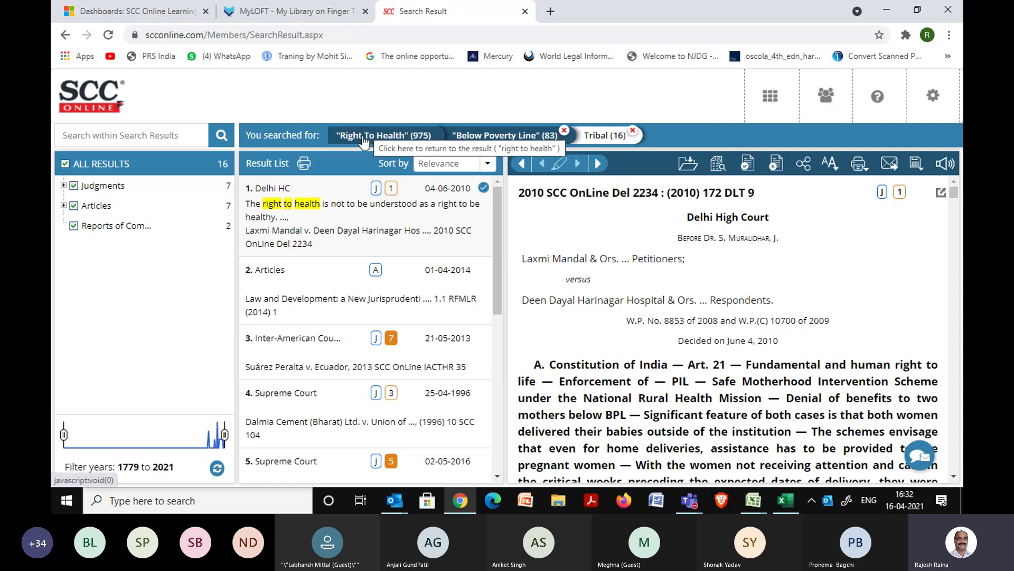
pyautogui.click(564, 131)
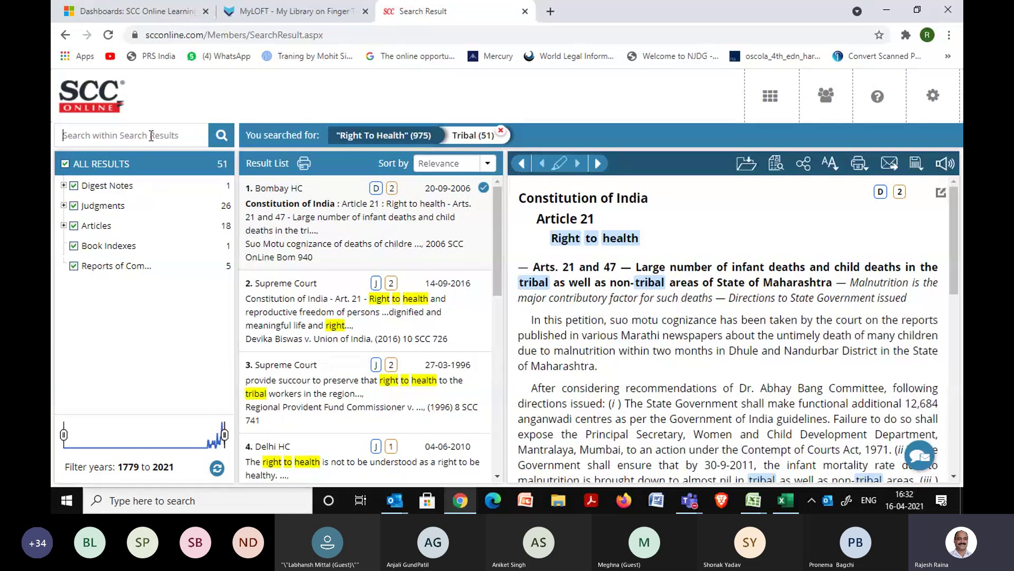
pyautogui.write('universal')
pyautogui.press('Return')
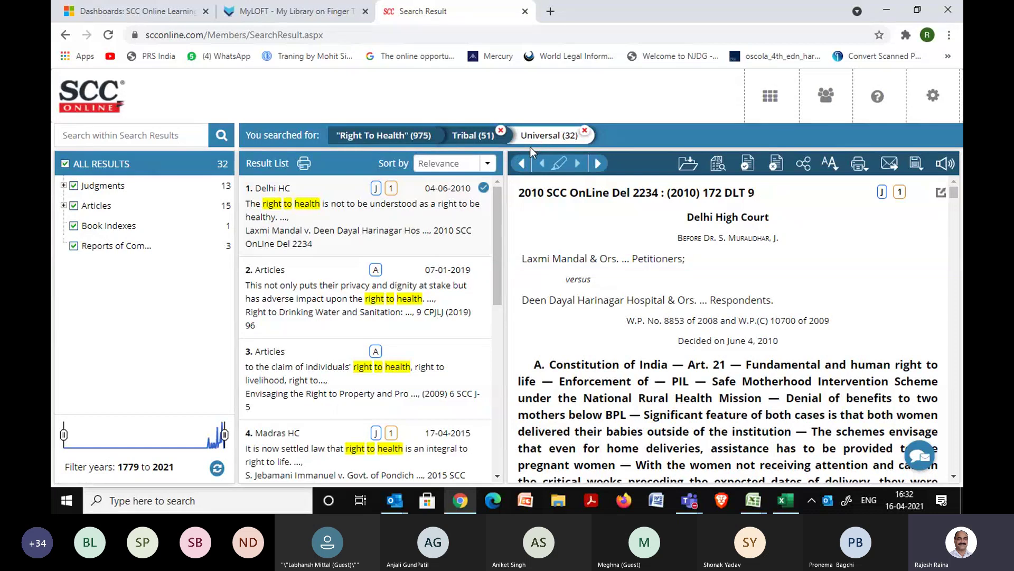
pyautogui.click(770, 102)
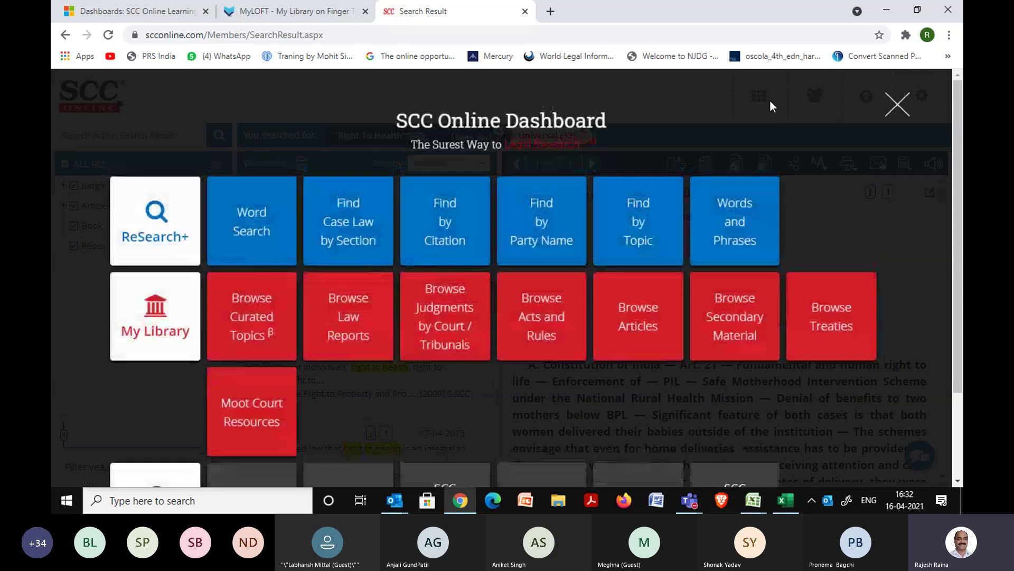
pyautogui.click(248, 229)
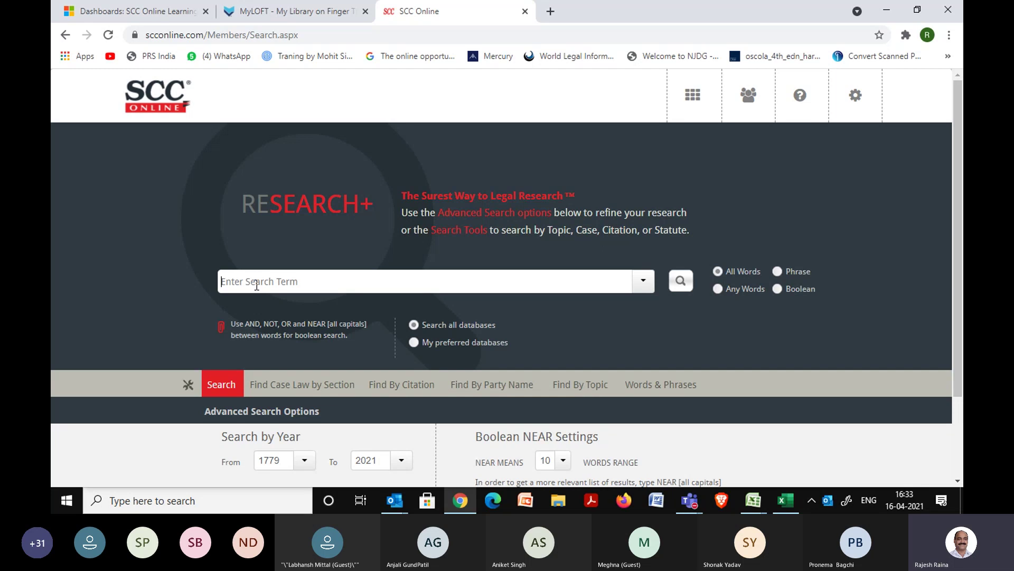
# Enter 'i cannot define an elephant but i do recognise one when i see one' as the search term.
pyautogui.write('i cannot de')
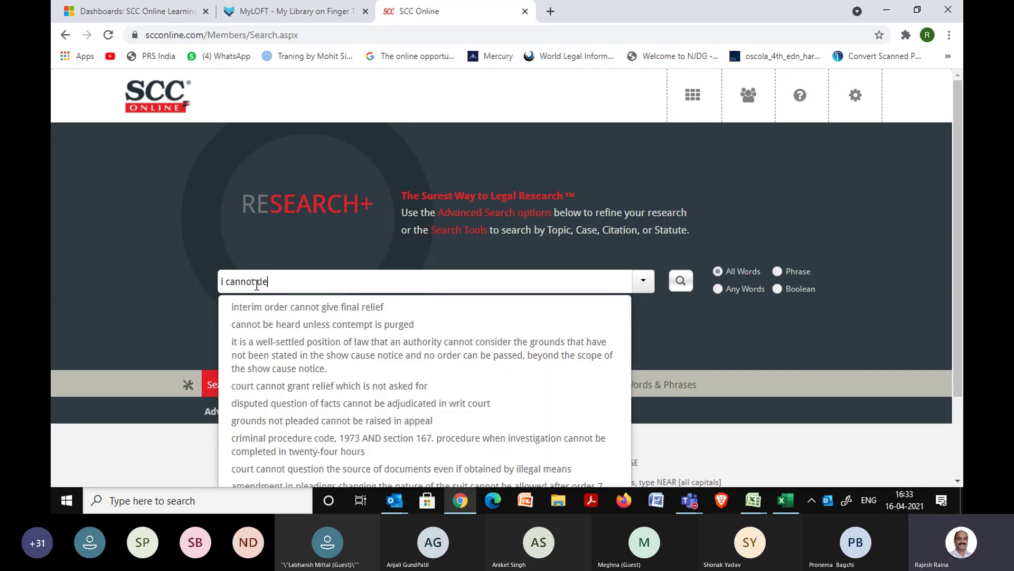
pyautogui.write('fine an ene')
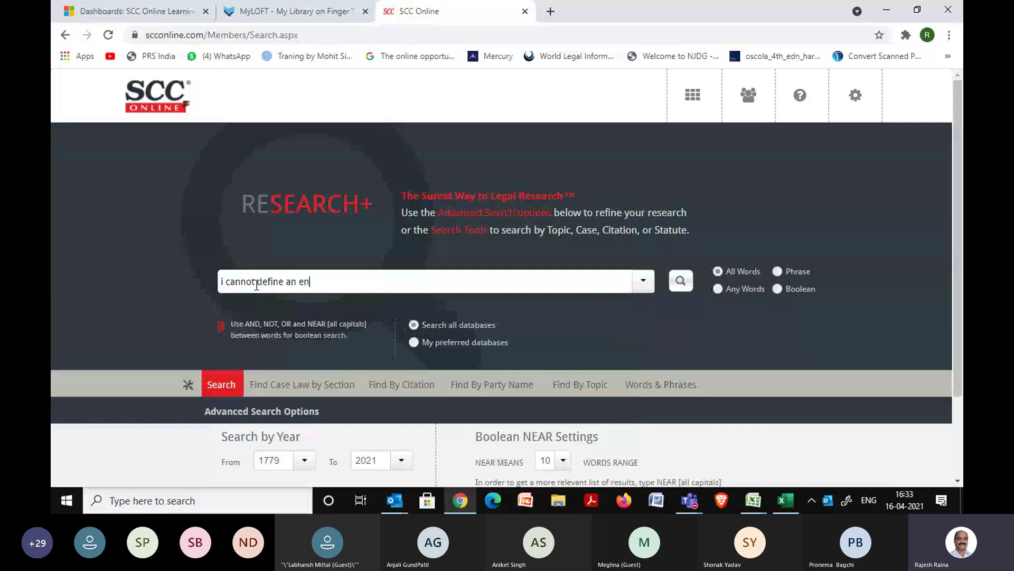
pyautogui.press('BackSpace')
pyautogui.press('BackSpace')
pyautogui.write('lephant but i do recogni')
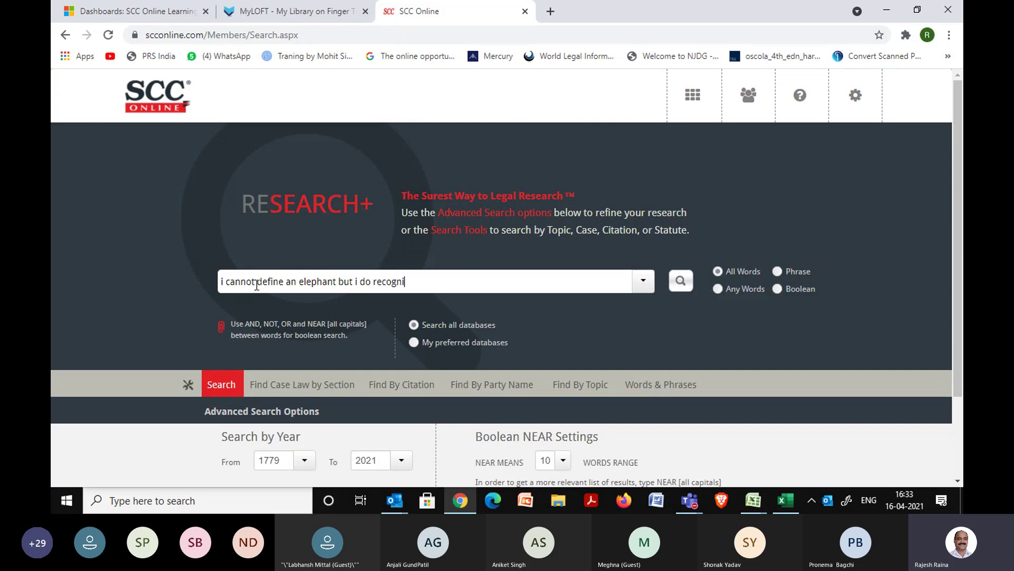
pyautogui.write('se one w')
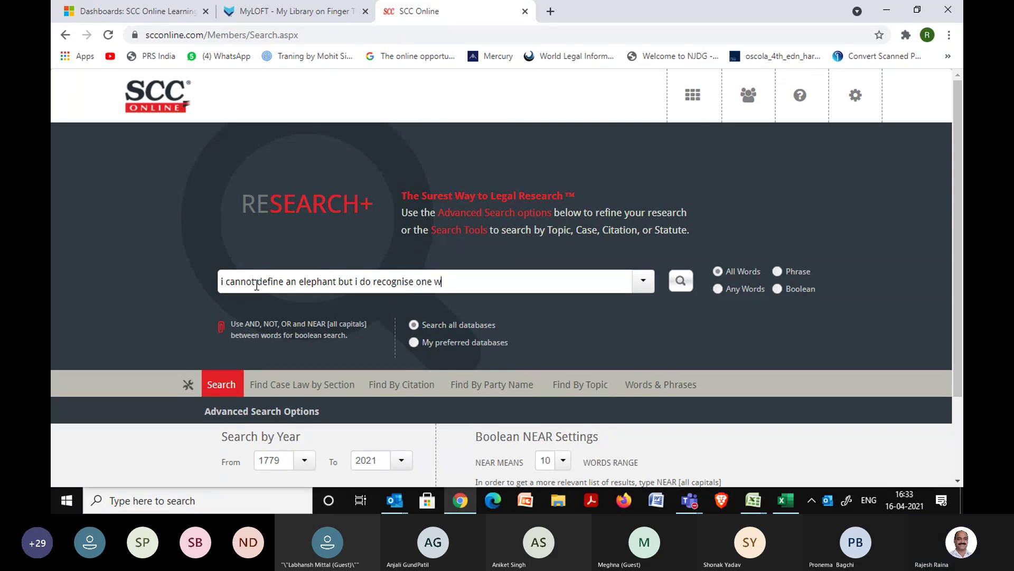
pyautogui.write('hen i see ')
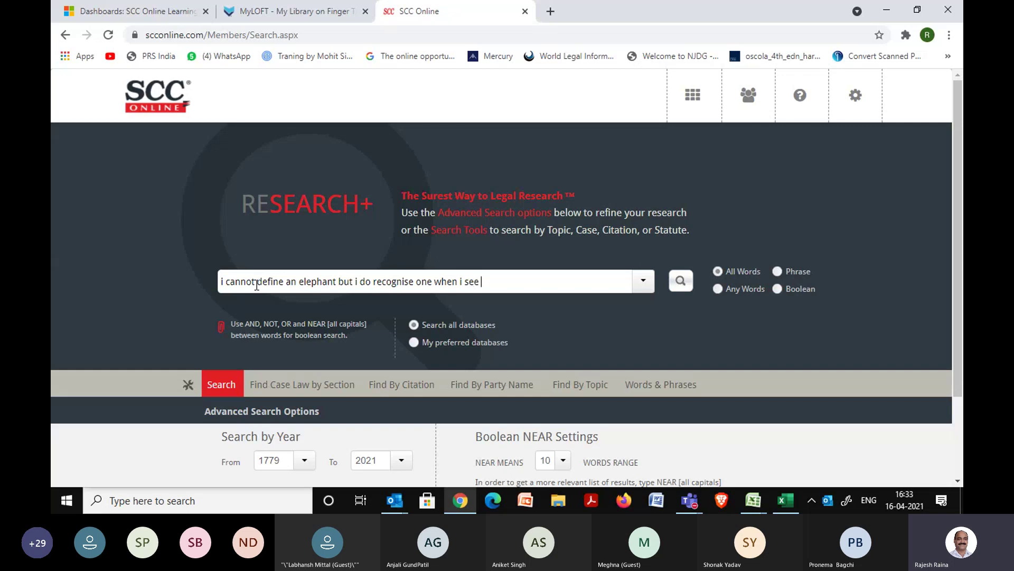
pyautogui.write('one')
# Delete 'i cannot', 'an' and the middle phrase from the quotation, keeping define and elephant.
pyautogui.click(258, 281)
pyautogui.press('BackSpace')
pyautogui.press('BackSpace')
pyautogui.press('BackSpace')
pyautogui.press('BackSpace')
pyautogui.press('BackSpace')
pyautogui.press('BackSpace')
pyautogui.press('BackSpace')
pyautogui.press('BackSpace')
pyautogui.press('BackSpace')
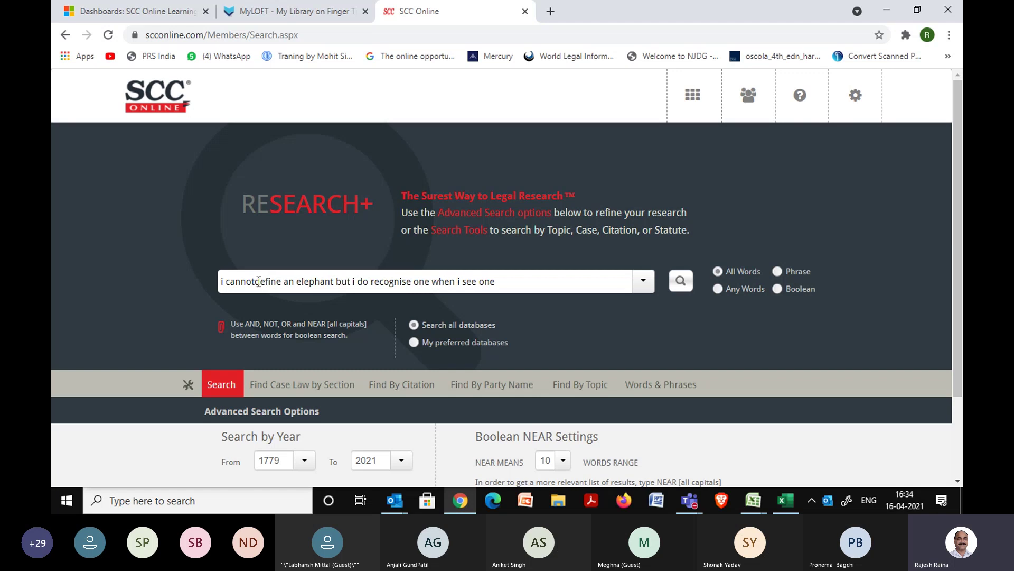
pyautogui.press('Right')
pyautogui.press('Right')
pyautogui.press('Right')
pyautogui.press('Right')
pyautogui.press('Right')
pyautogui.press('Right')
pyautogui.press('Right')
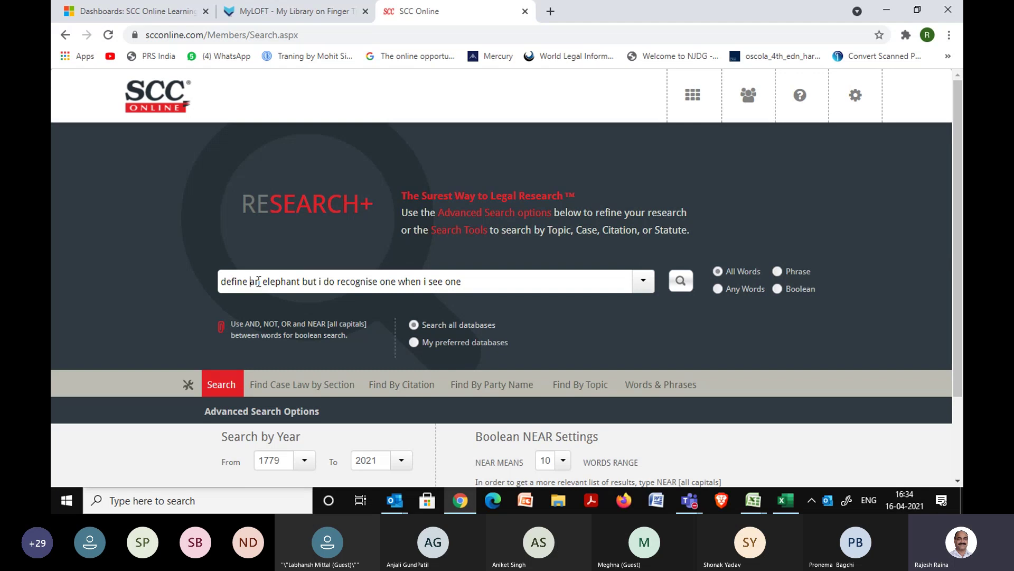
pyautogui.hotkey('shift', 'Right')
pyautogui.hotkey('shift', 'Right')
pyautogui.press('Delete')
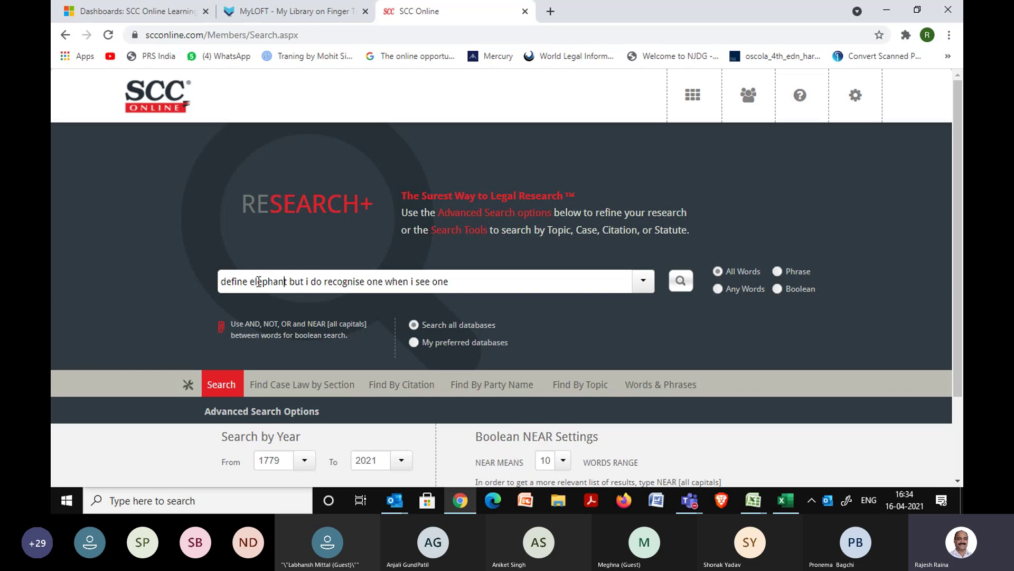
pyautogui.press('Right')
pyautogui.hotkey('shift', 'Right')
pyautogui.hotkey('shift', 'Right')
pyautogui.hotkey('shift', 'Right')
pyautogui.hotkey('shift', 'Right')
pyautogui.hotkey('shift', 'Right')
pyautogui.hotkey('shift', 'Right')
pyautogui.hotkey('shift', 'Right')
pyautogui.hotkey('shift', 'Right')
pyautogui.hotkey('shift', 'Right')
pyautogui.hotkey('shift', 'Right')
pyautogui.hotkey('shift', 'Right')
pyautogui.hotkey('shift', 'Right')
pyautogui.hotkey('shift', 'Right')
pyautogui.hotkey('shift', 'Right')
pyautogui.hotkey('shift', 'Right')
pyautogui.hotkey('shift', 'Right')
pyautogui.hotkey('shift', 'Right')
pyautogui.hotkey('shift', 'Right')
pyautogui.hotkey('shift', 'Right')
pyautogui.hotkey('shift', 'Right')
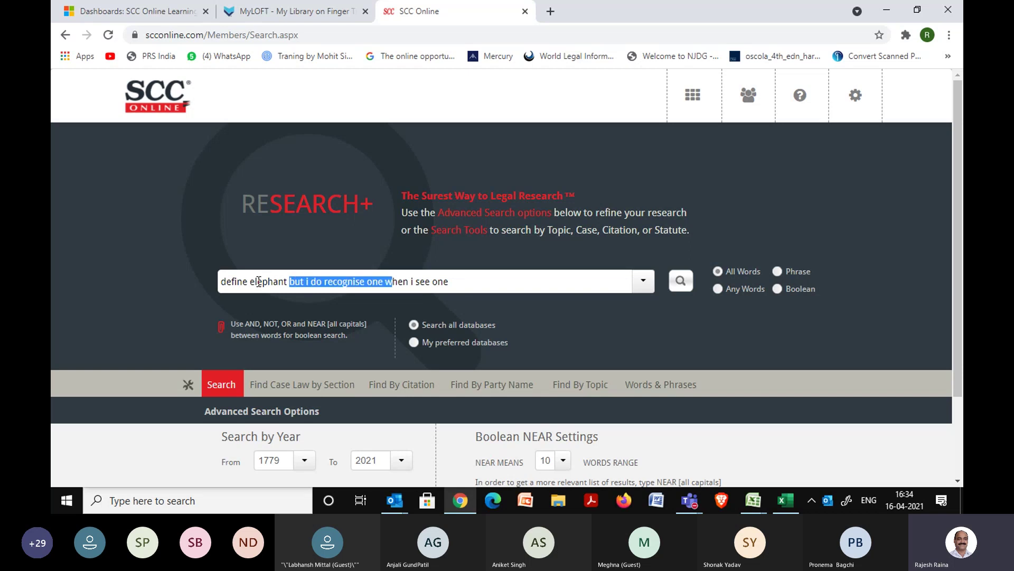
pyautogui.hotkey('shift', 'Right')
pyautogui.hotkey('shift', 'Right')
pyautogui.hotkey('shift', 'Right')
pyautogui.hotkey('shift', 'Right')
pyautogui.hotkey('shift', 'Right')
pyautogui.press('BackSpace')
# Remove the trailing word and extra space so only define, elephant and see remain.
pyautogui.press('BackSpace')
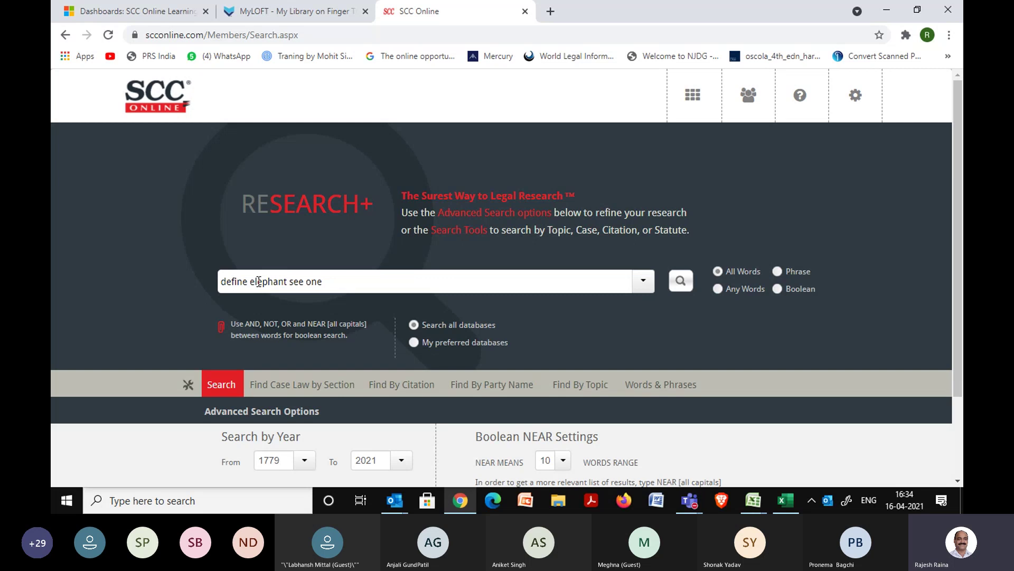
pyautogui.press('End')
pyautogui.press('BackSpace')
pyautogui.press('BackSpace')
pyautogui.press('BackSpace')
pyautogui.press('BackSpace')
pyautogui.click(266, 259)
pyautogui.click(253, 281)
pyautogui.click(250, 282)
# Insert NEAR between the keywords to build define NEAR elephant NEAR see.
pyautogui.write('NEAR')
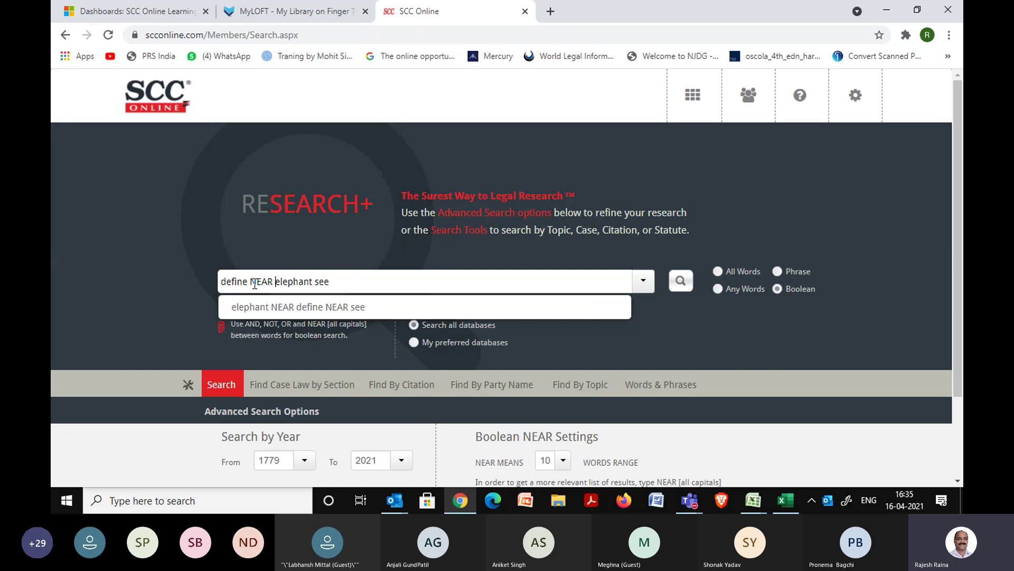
pyautogui.press('Right')
pyautogui.press('Right')
pyautogui.press('Right')
pyautogui.press('Right')
pyautogui.press('Right')
pyautogui.write('NEAR')
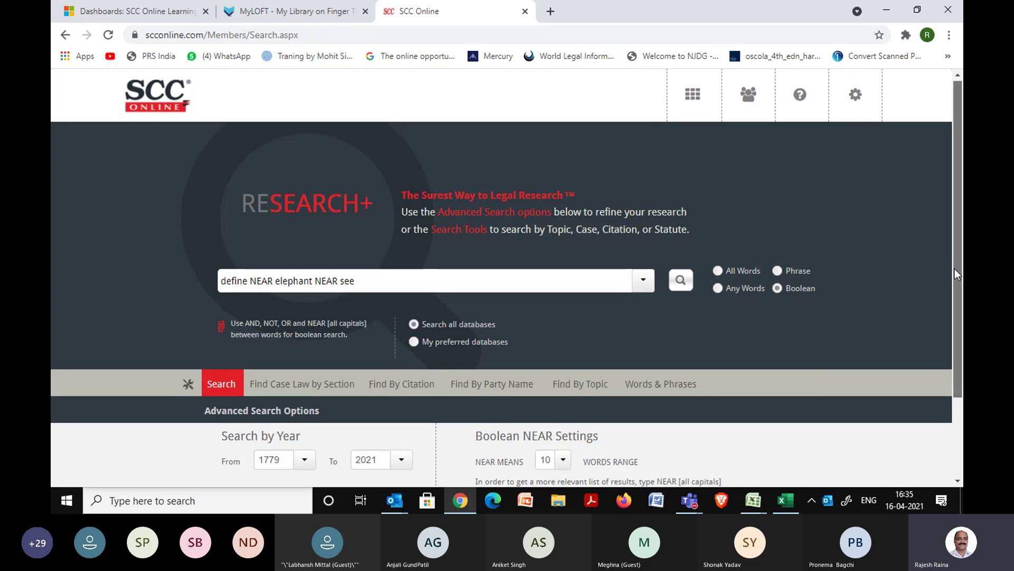
# Run the define NEAR elephant NEAR see query, returning 4 judgments.
pyautogui.scroll(-2, 956, 269)
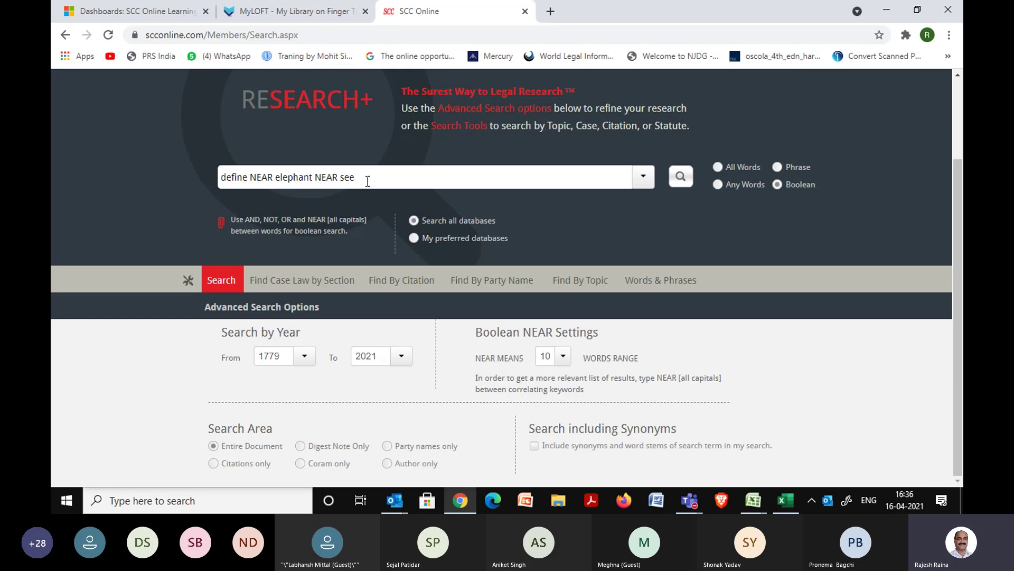
pyautogui.click(672, 181)
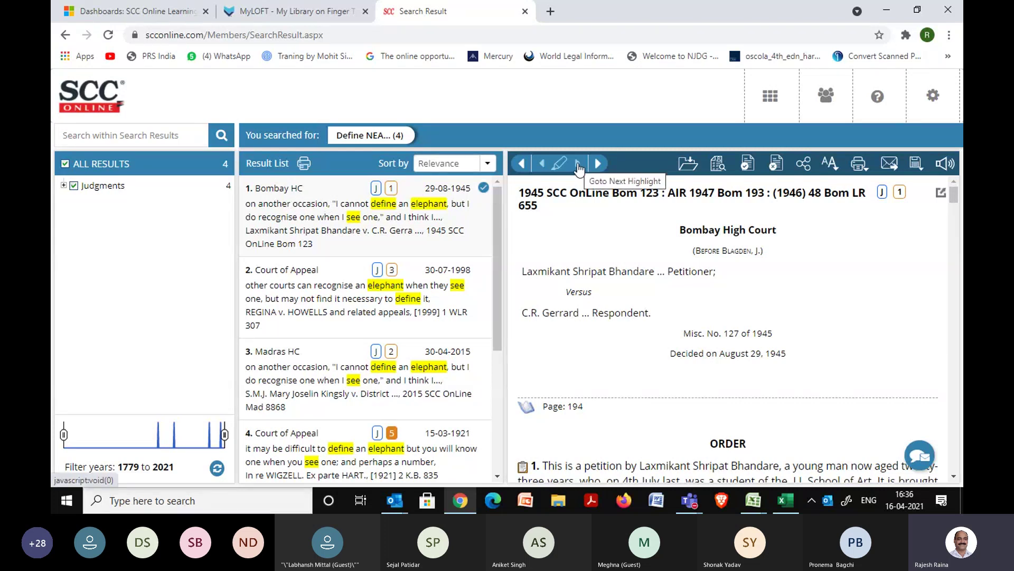
# Jump to the next highlighted match in the judgment, then bring up the research-tools Dashboard.
pyautogui.click(578, 164)
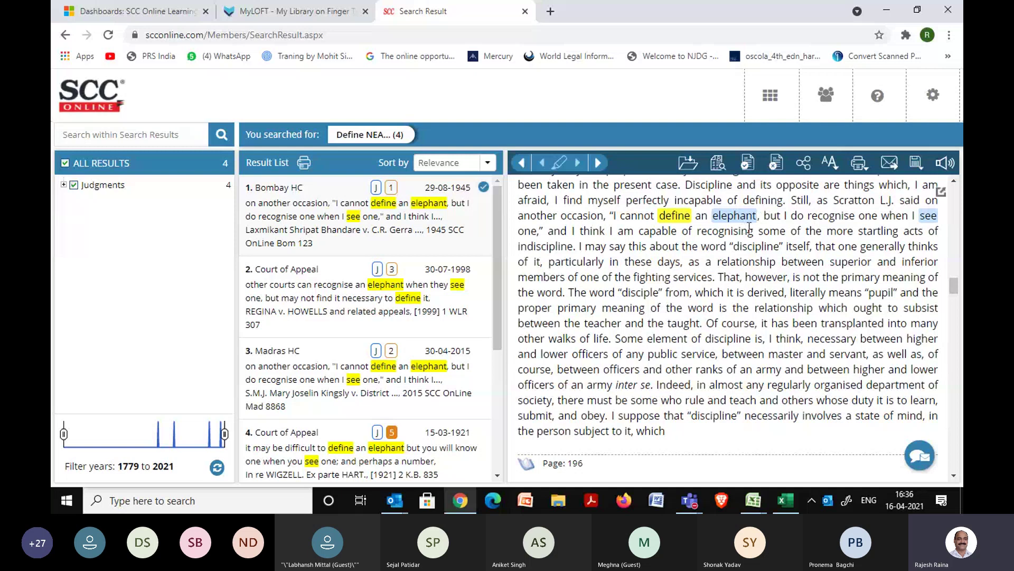
pyautogui.click(767, 98)
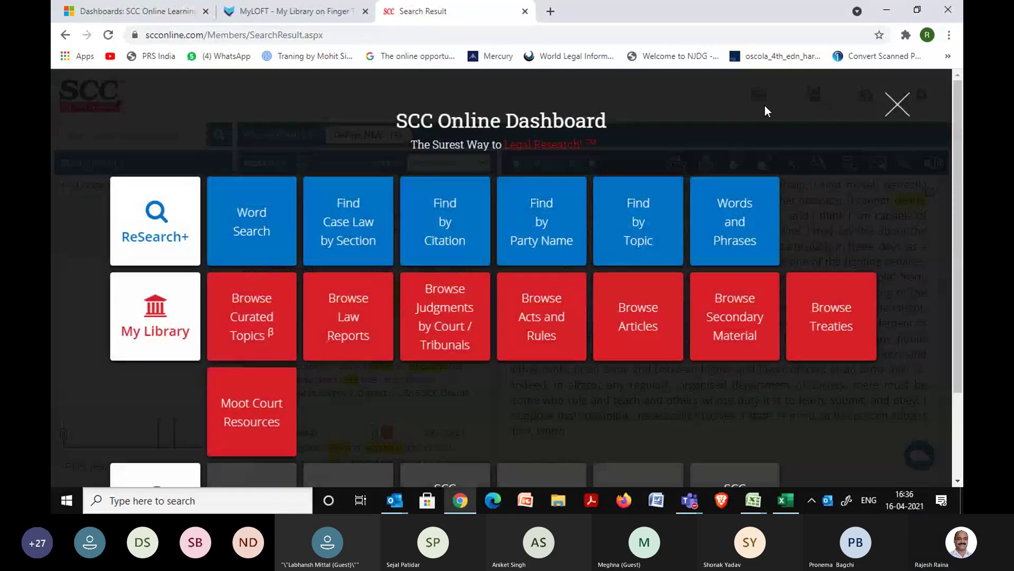
# From Word Search, search for cancellation NEAR appointment, returning 3,280 results.
pyautogui.click(264, 239)
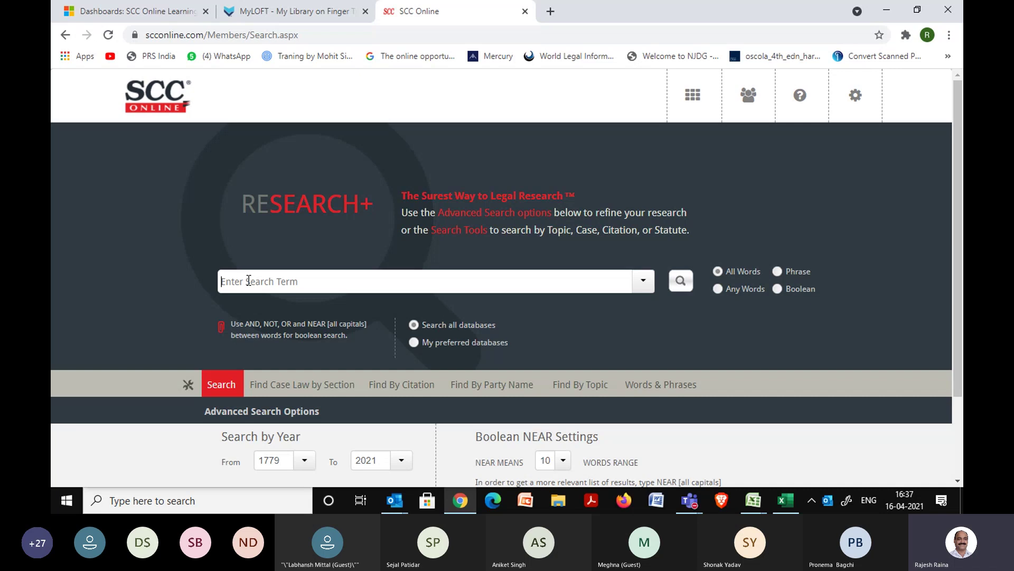
pyautogui.write('cancellation')
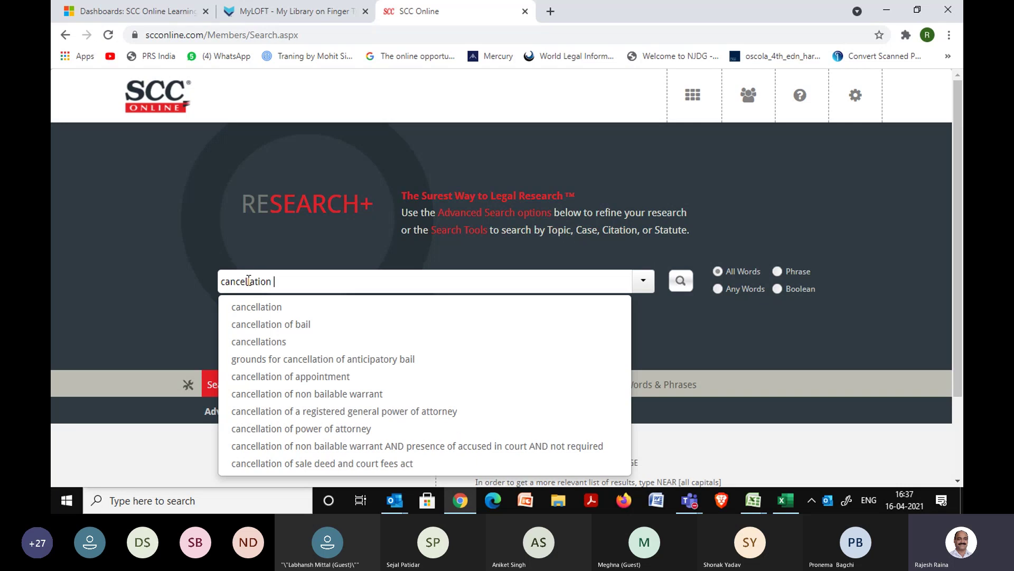
pyautogui.write(' NEAR ap')
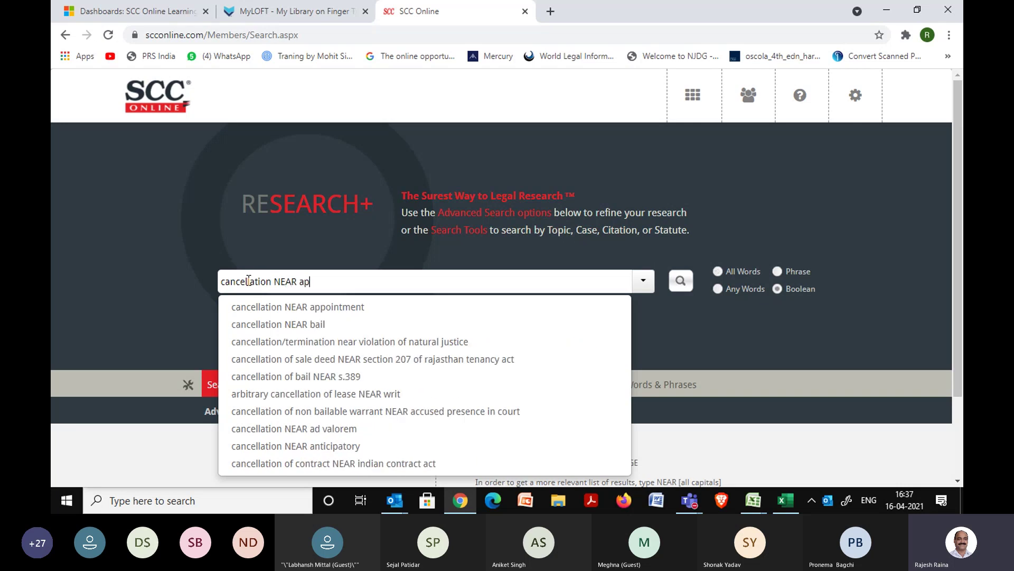
pyautogui.write('pointment')
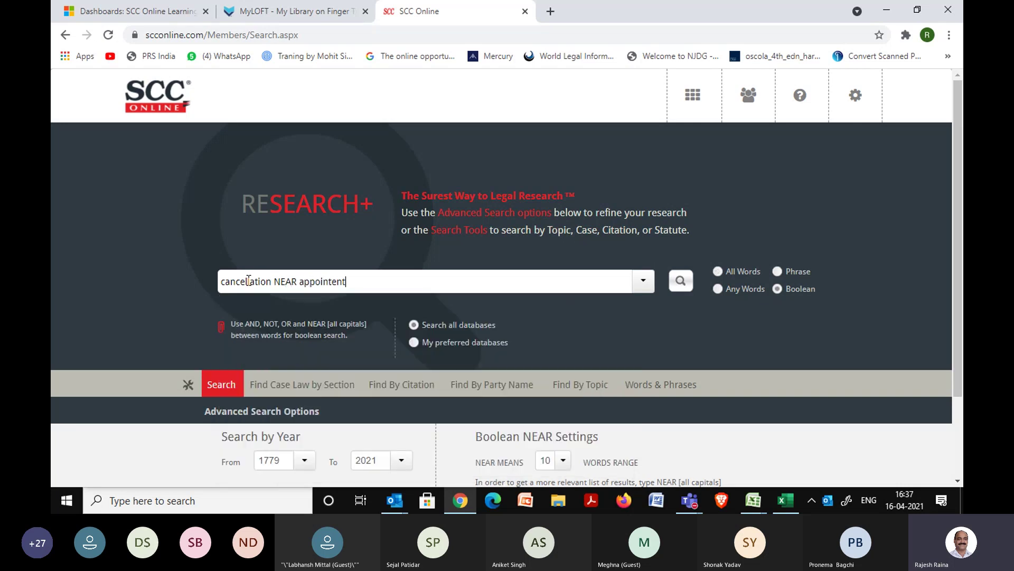
pyautogui.press('BackSpace')
pyautogui.press('BackSpace')
pyautogui.press('BackSpace')
pyautogui.write('e')
pyautogui.press('BackSpace')
pyautogui.press('BackSpace')
pyautogui.press('BackSpace')
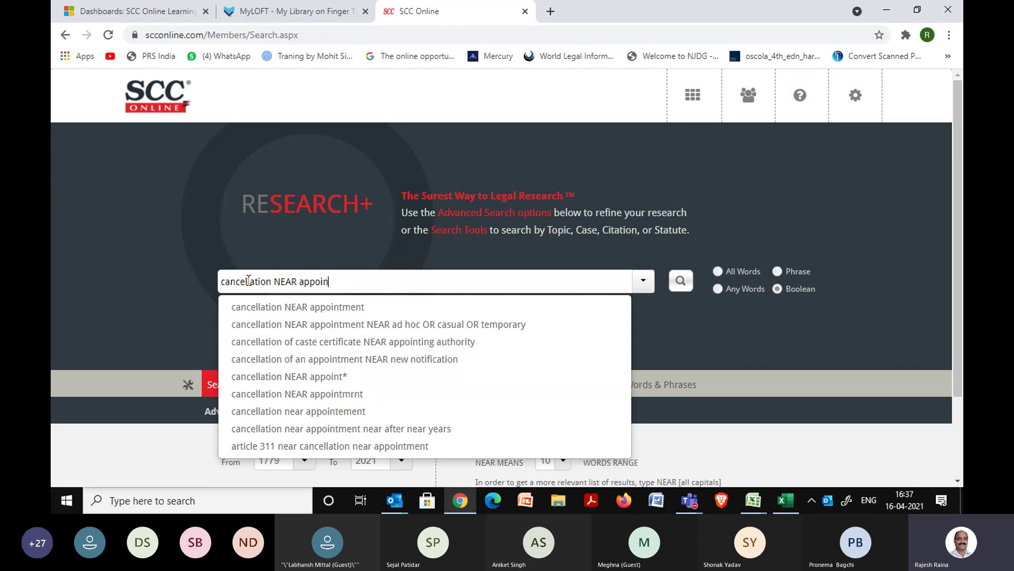
pyautogui.write('ntment')
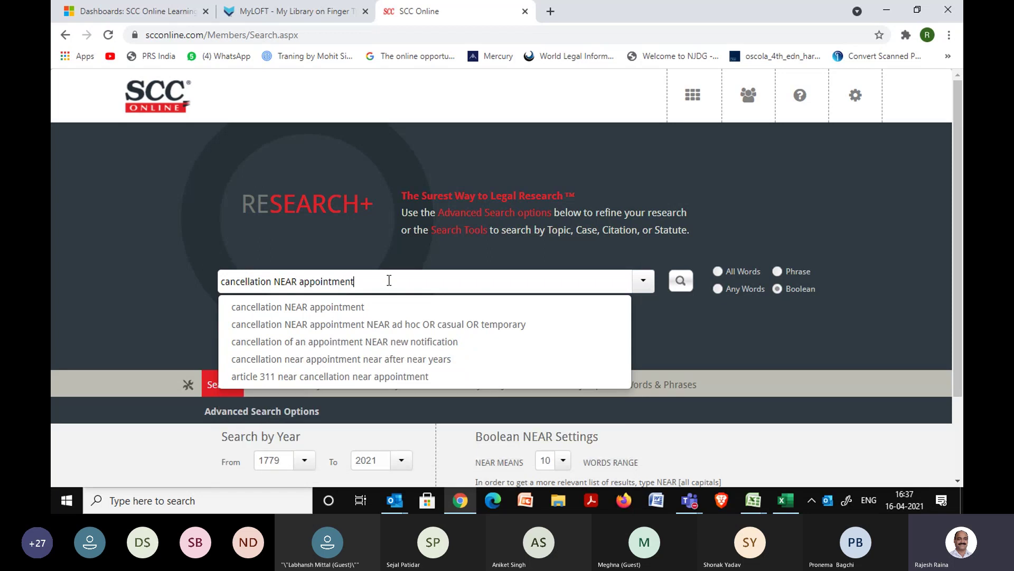
pyautogui.click(685, 288)
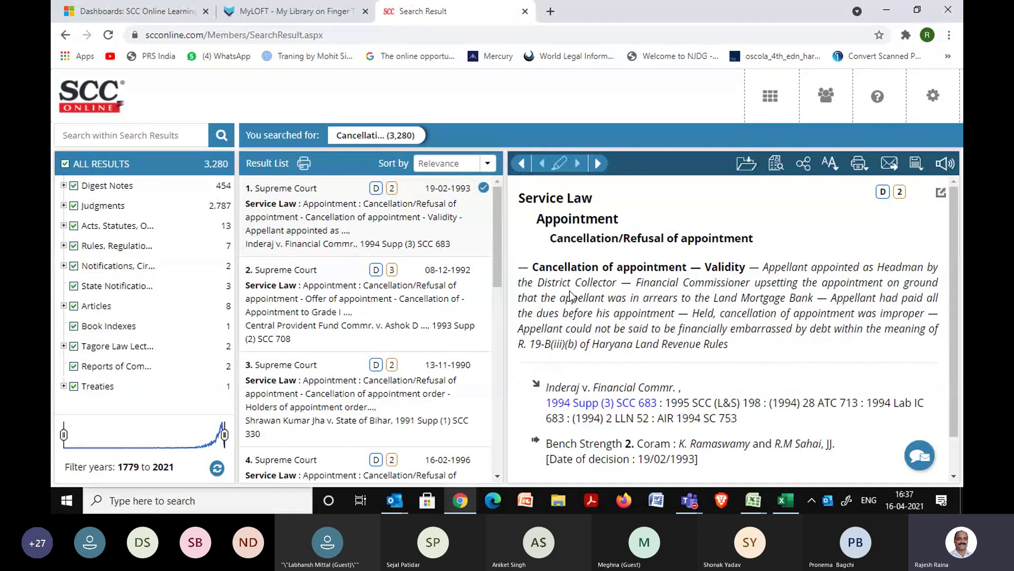
# Search within the results for temporary OR casual OR "ad hoc", leaving 214 documents.
pyautogui.click(102, 130)
pyautogui.write('tempo')
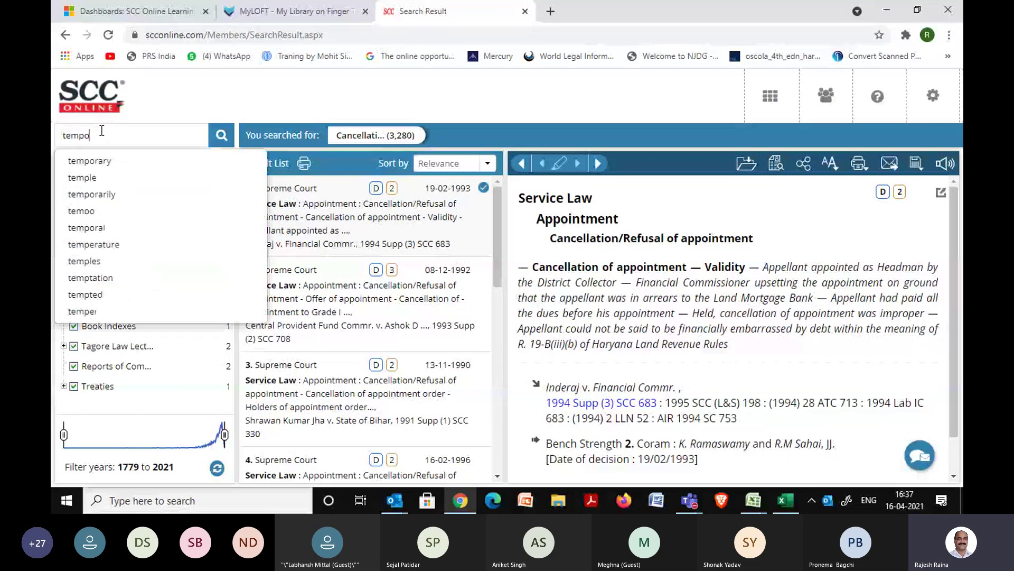
pyautogui.write('rary casual')
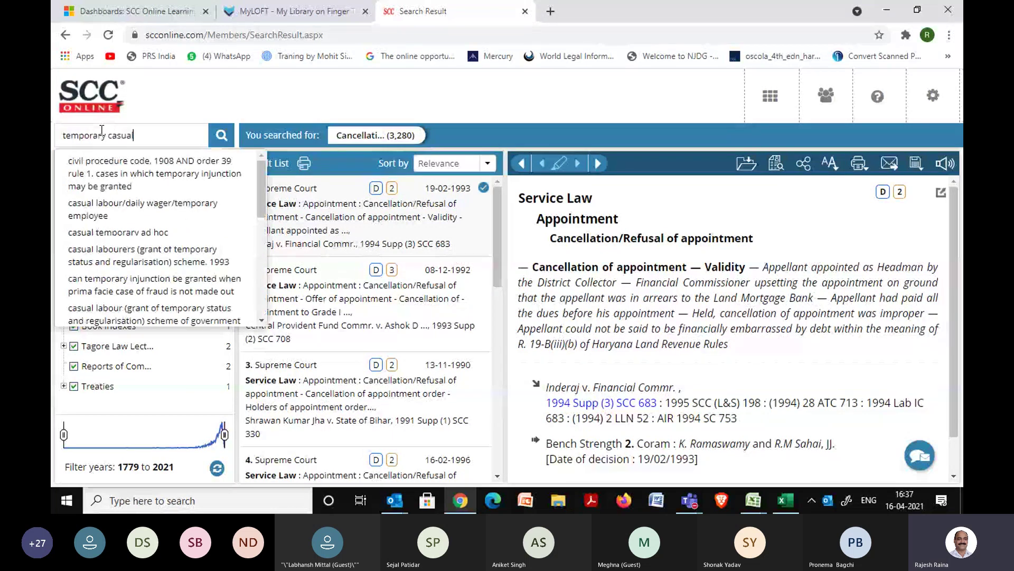
pyautogui.write(' ad hoc')
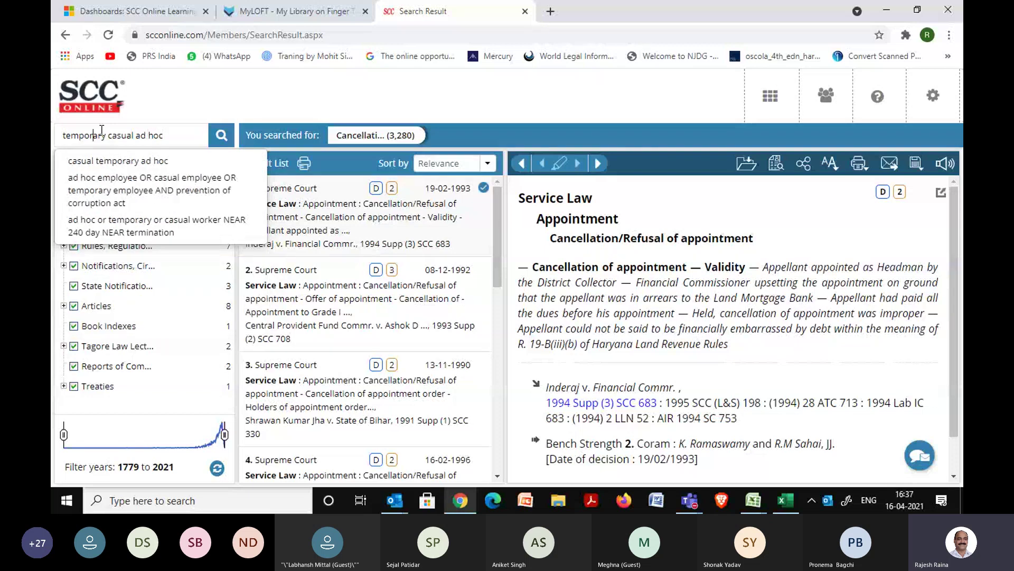
pyautogui.click(107, 136)
pyautogui.write('OR')
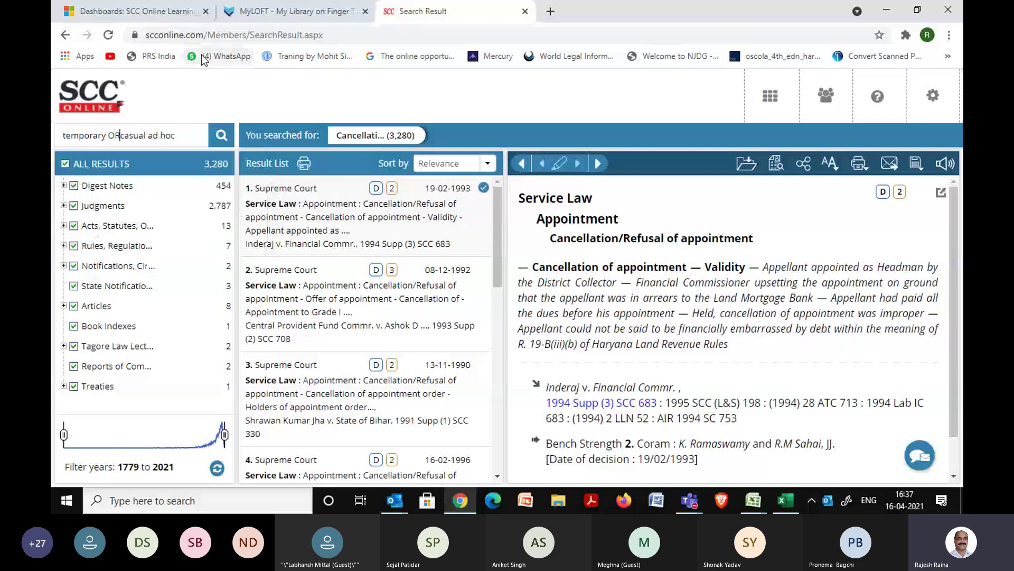
pyautogui.press('Right')
pyautogui.press('Right')
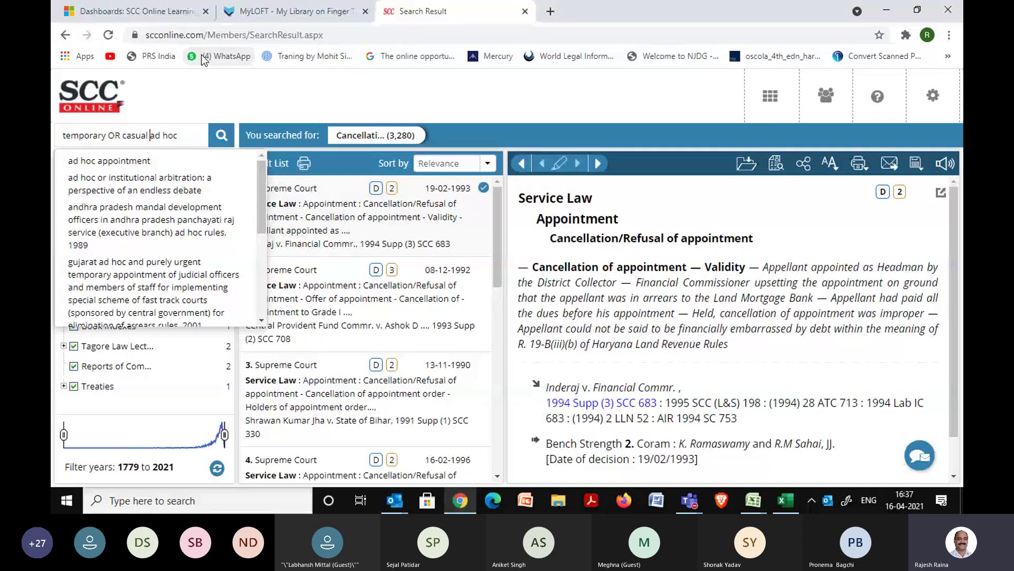
pyautogui.write('OR ')
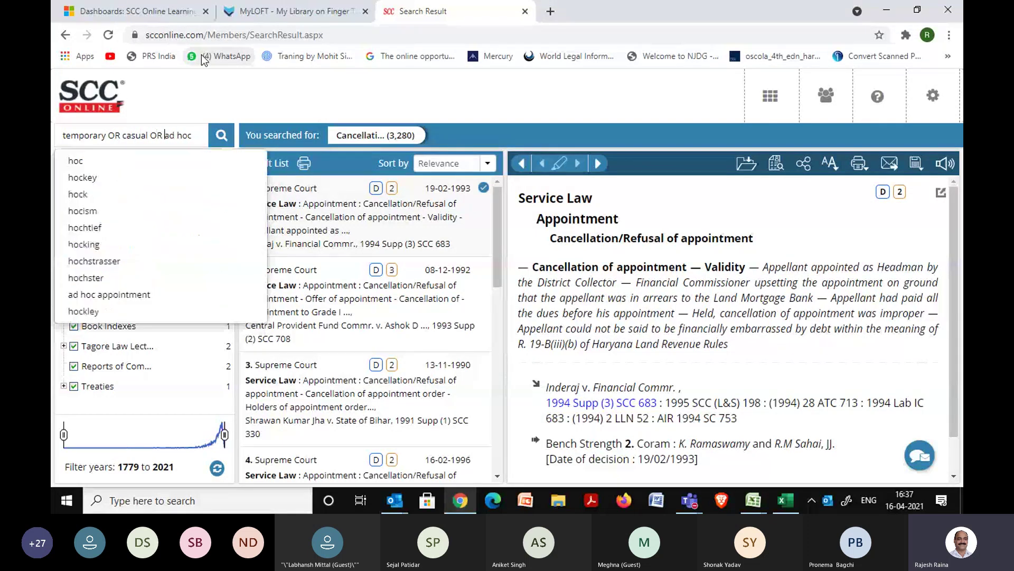
pyautogui.write('"')
pyautogui.press('Right')
pyautogui.press('Right')
pyautogui.press('Right')
pyautogui.press('Right')
pyautogui.press('Right')
pyautogui.press('Right')
pyautogui.write('"')
pyautogui.click(216, 90)
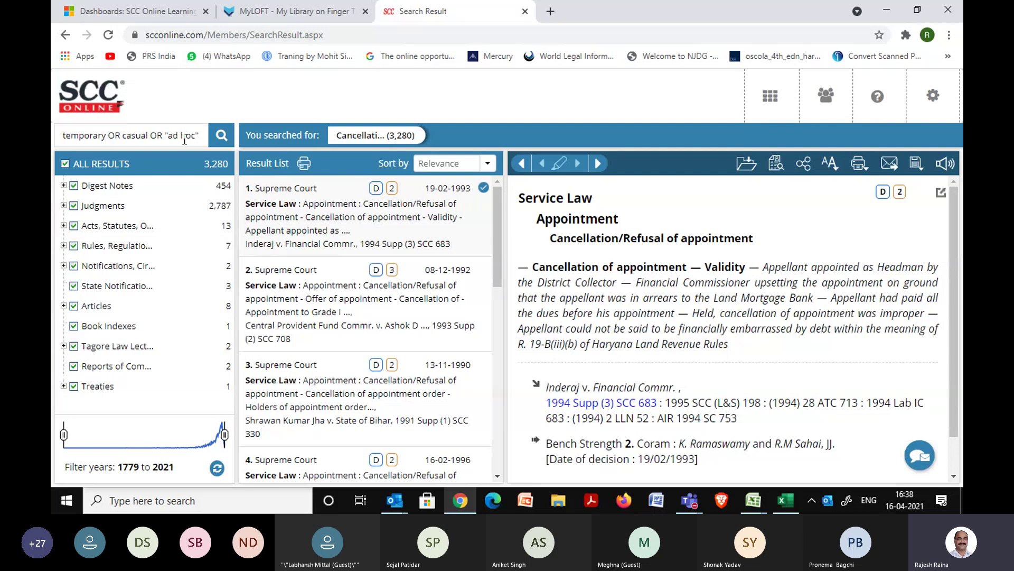
pyautogui.click(221, 139)
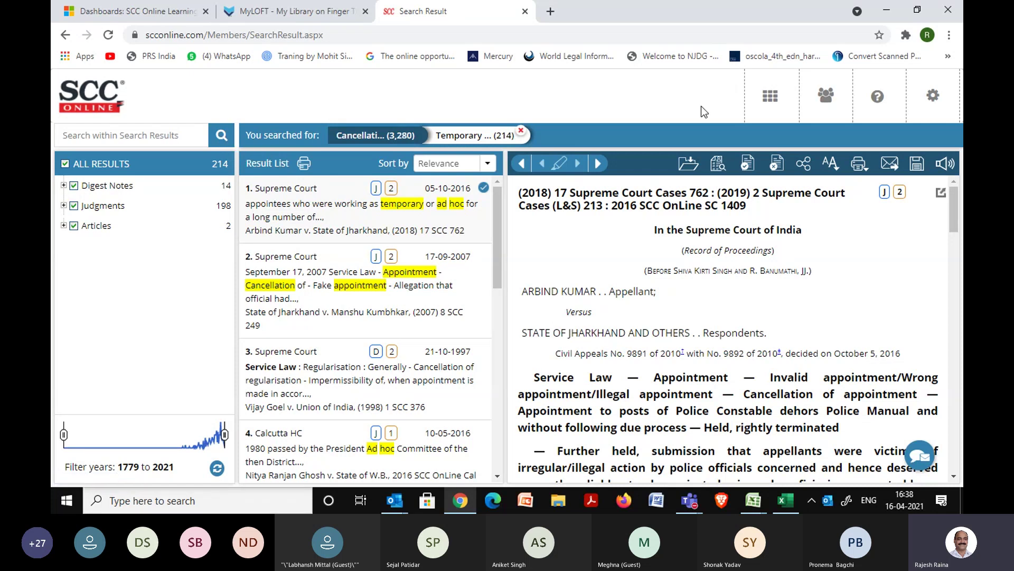
# Go back to the ReSearch+ Word Search page from the SCC Online Dashboard.
pyautogui.click(773, 109)
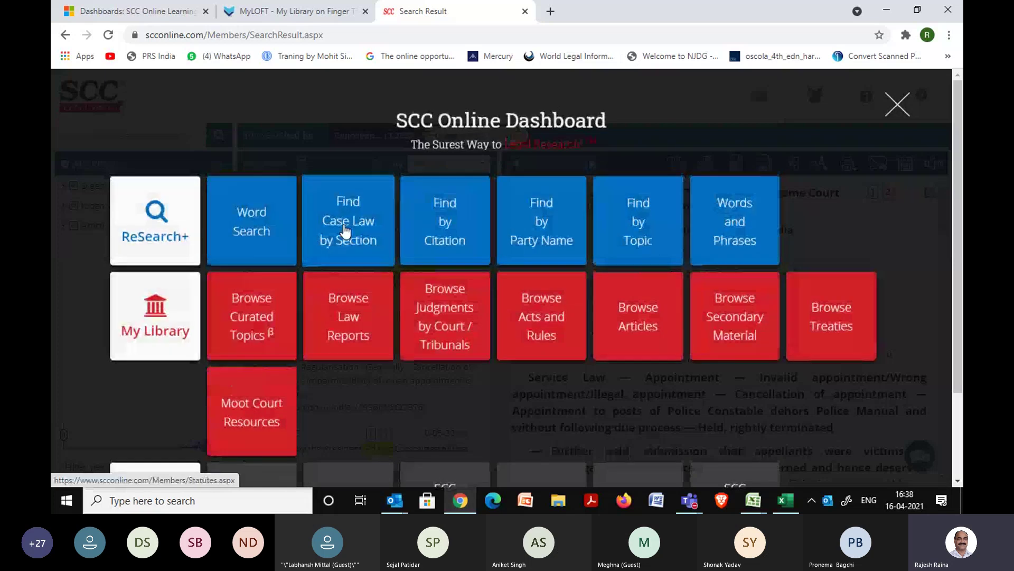
pyautogui.click(269, 249)
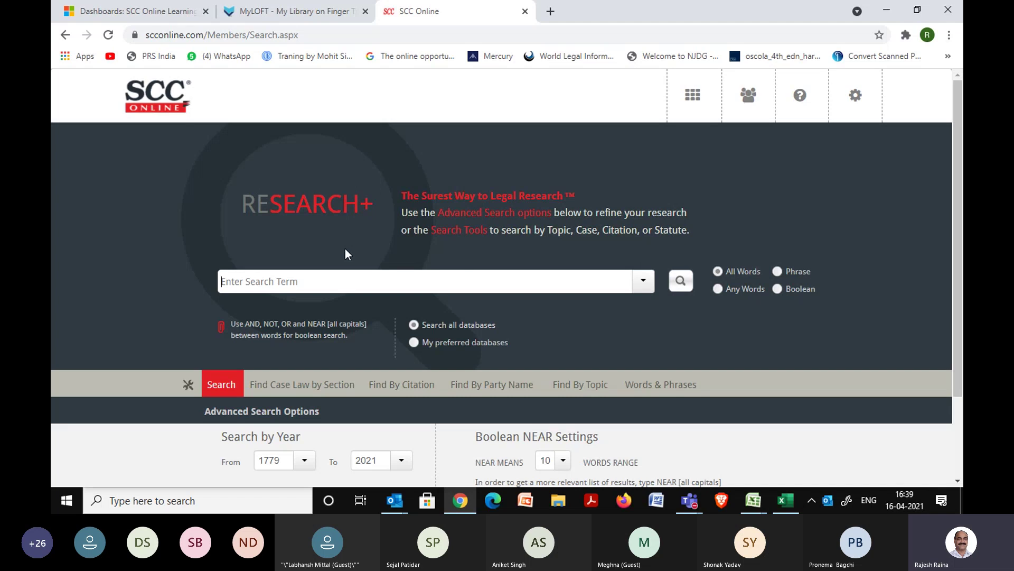
# Run a Boolean search for 'compensation NOT medical NOT motor NOT land', giving 119,772 results.
pyautogui.write('compensation NO')
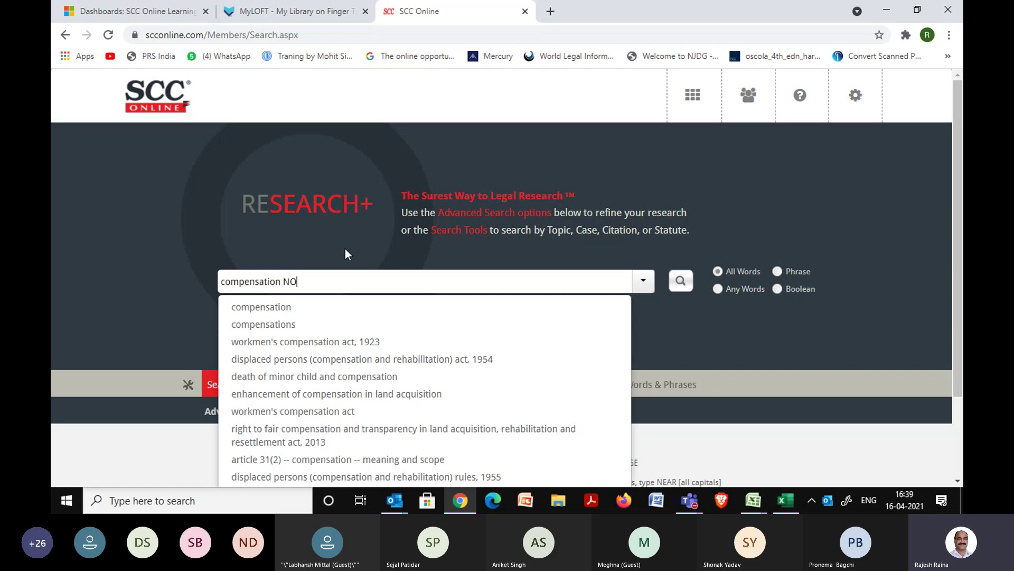
pyautogui.write('T medical')
pyautogui.click(279, 248)
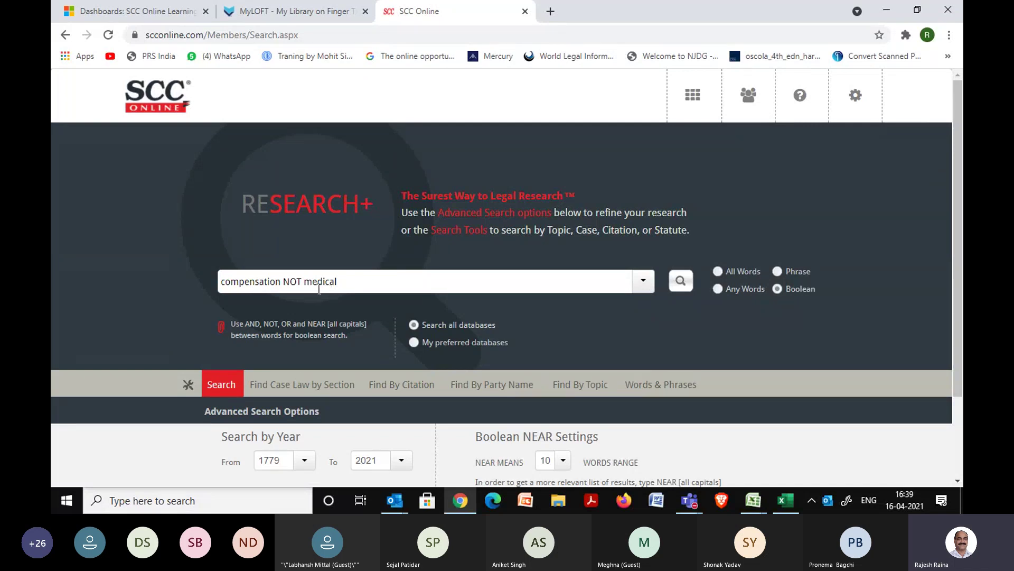
pyautogui.click(350, 284)
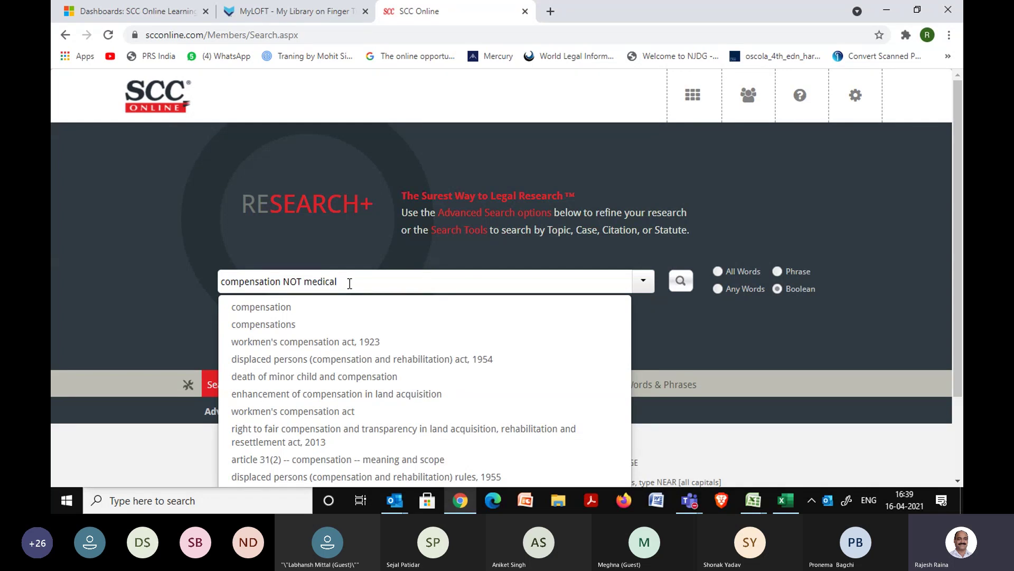
pyautogui.write('NOT')
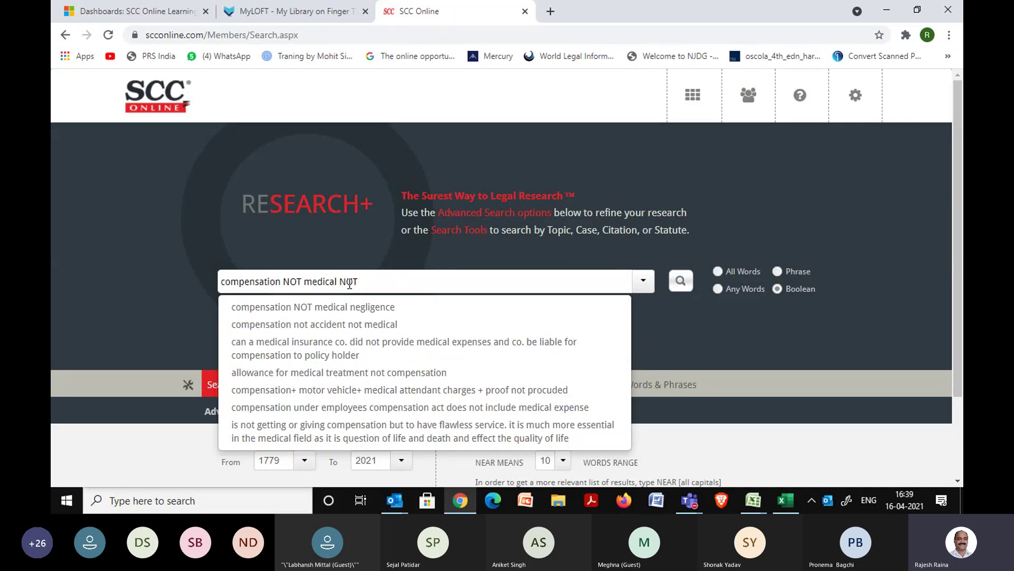
pyautogui.write('motor NOT land')
pyautogui.click(419, 251)
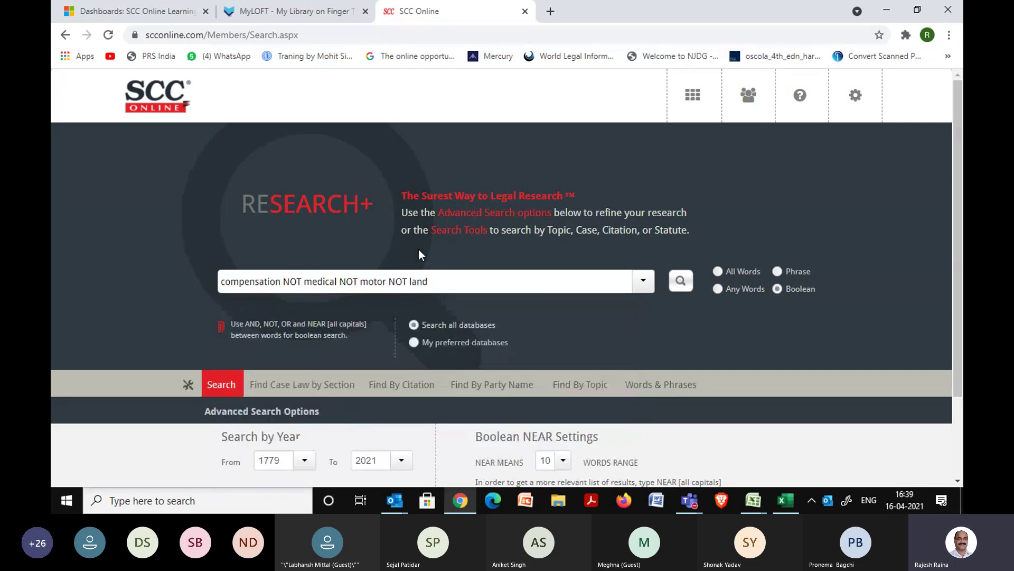
pyautogui.click(681, 281)
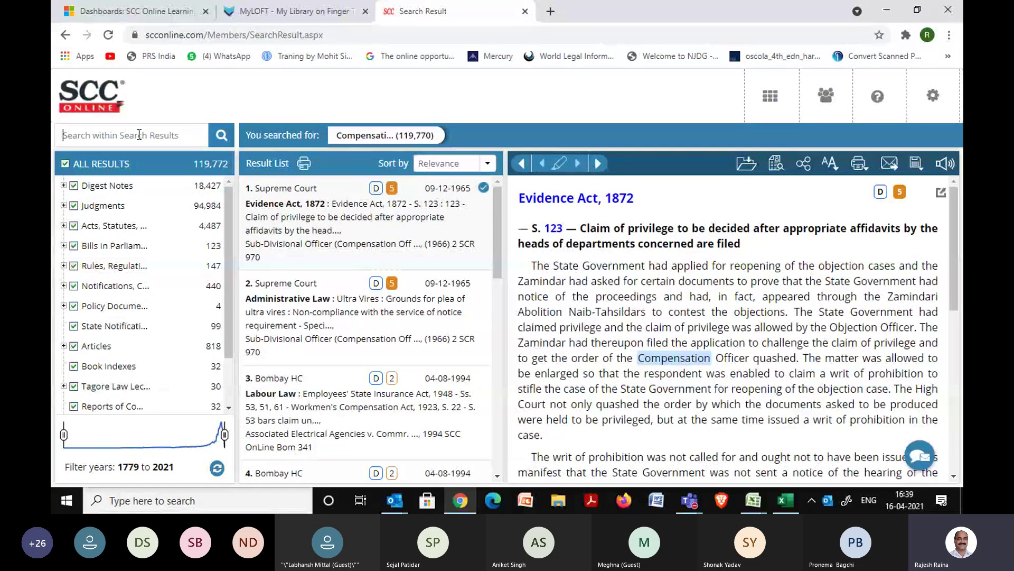
# Search within the results for 'medical', drop the zero-hit Medical filter, and open the Dashboard.
pyautogui.write('medical')
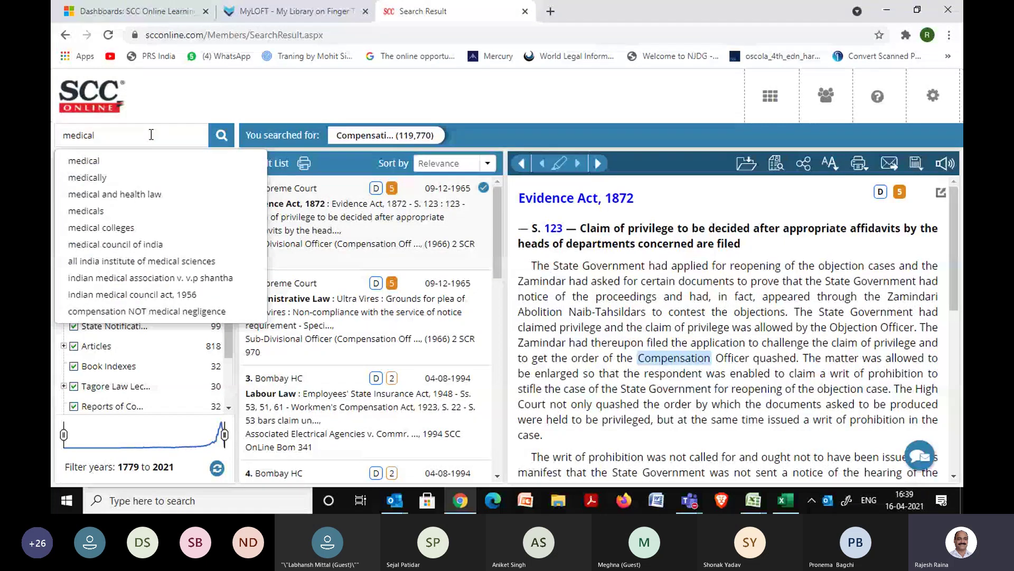
pyautogui.press('Return')
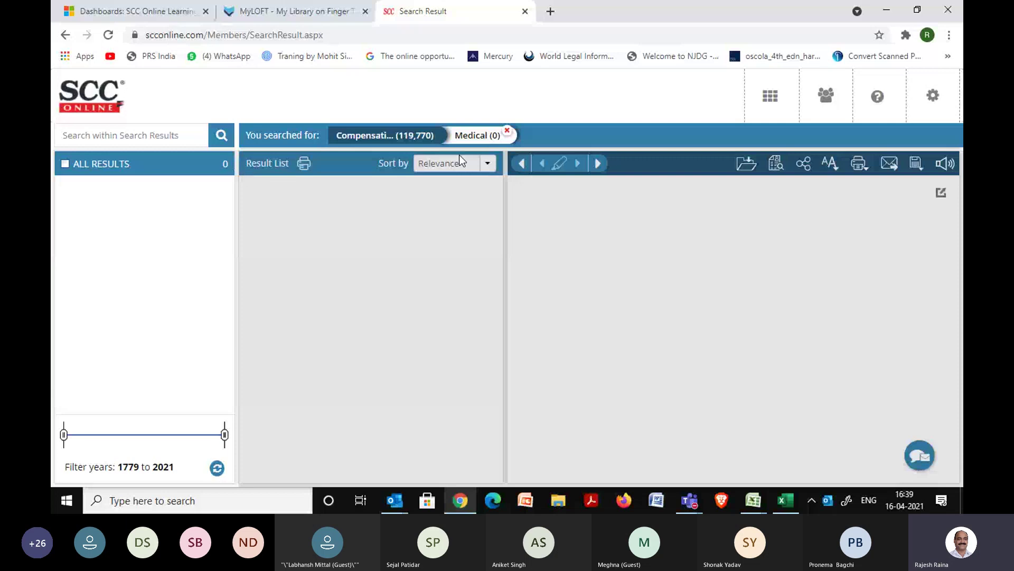
pyautogui.click(506, 130)
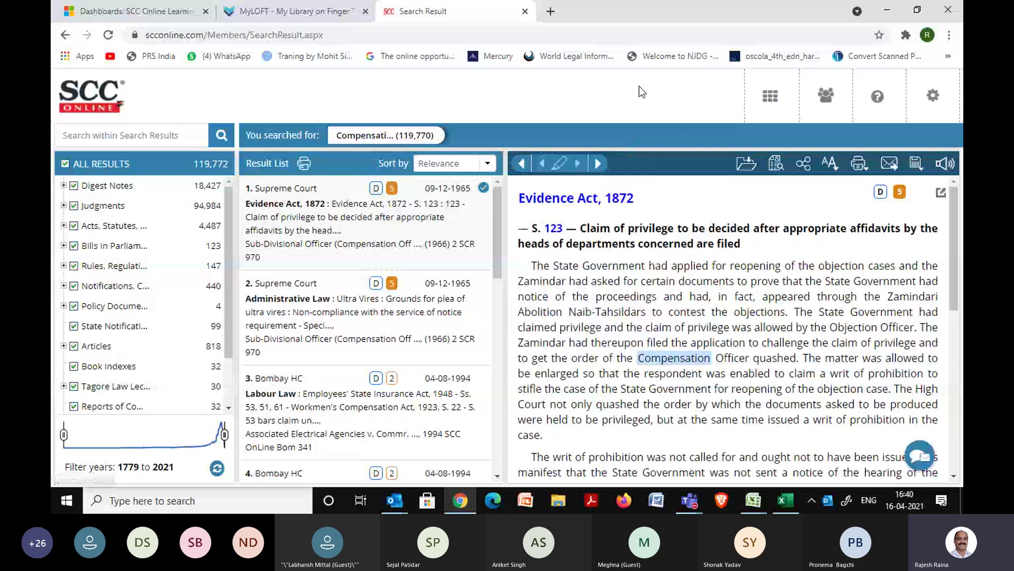
pyautogui.click(764, 97)
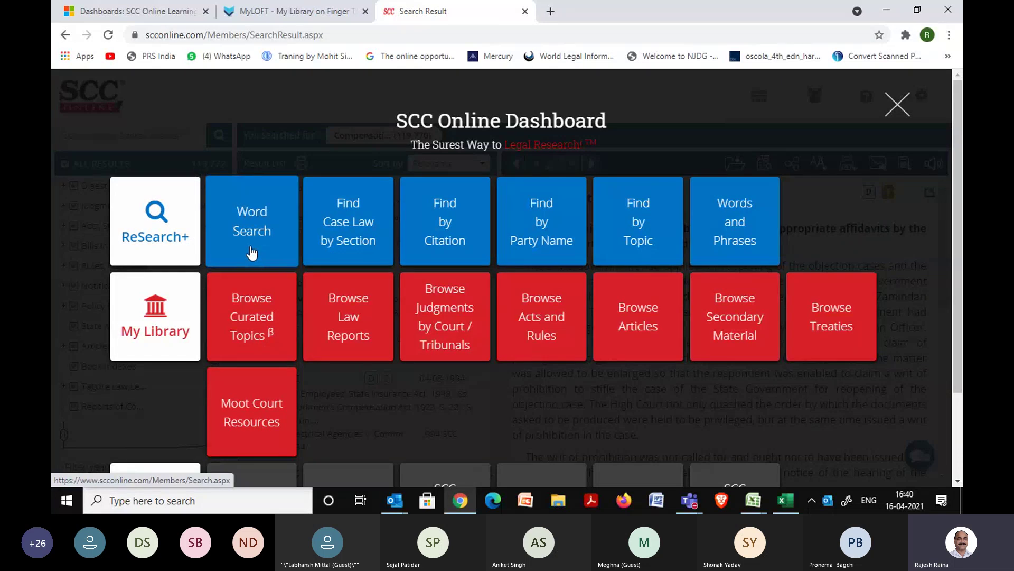
# Look up 'bail' in the Words & Phrases dictionary.
pyautogui.click(754, 240)
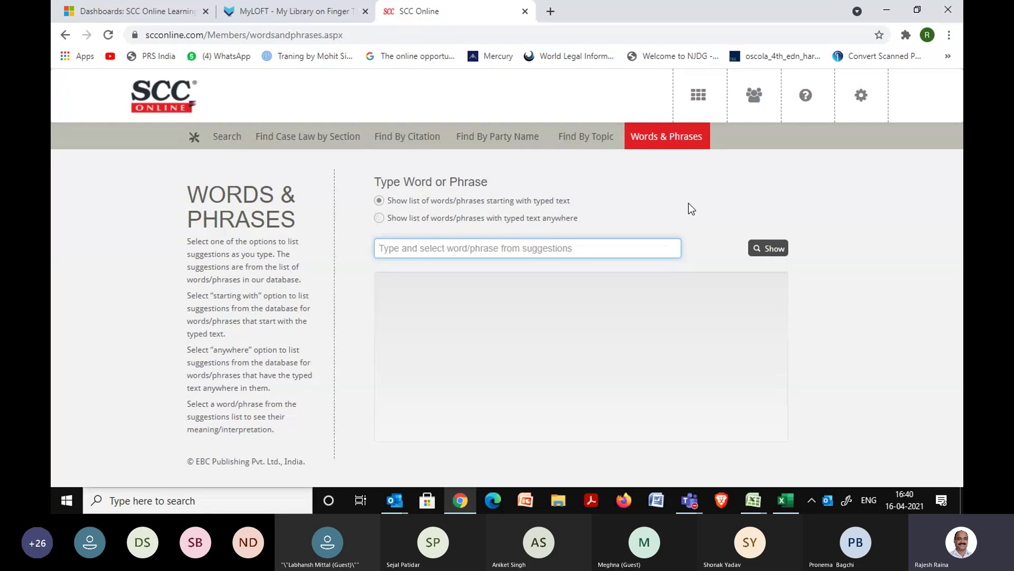
pyautogui.write('bail')
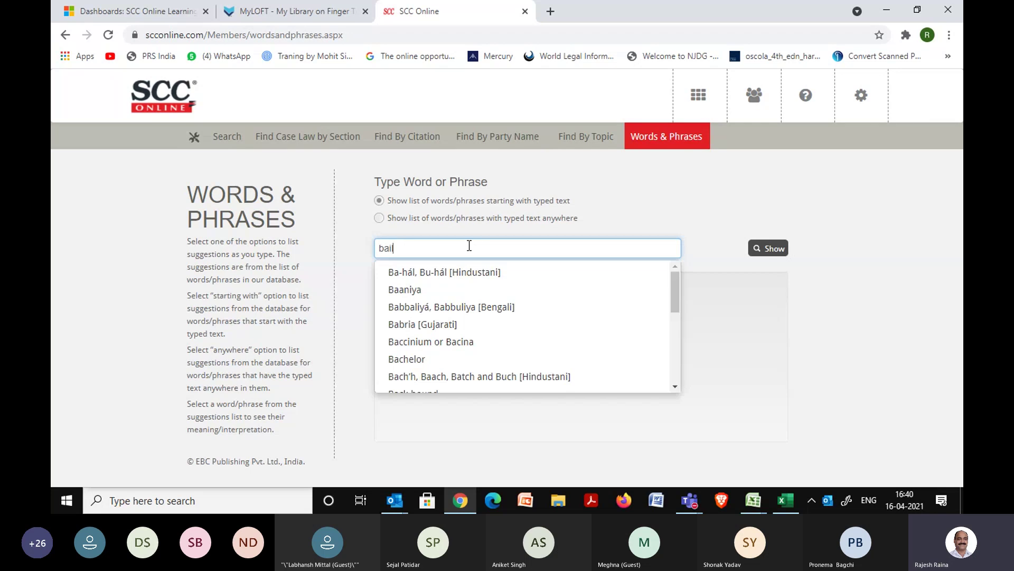
pyautogui.click(690, 212)
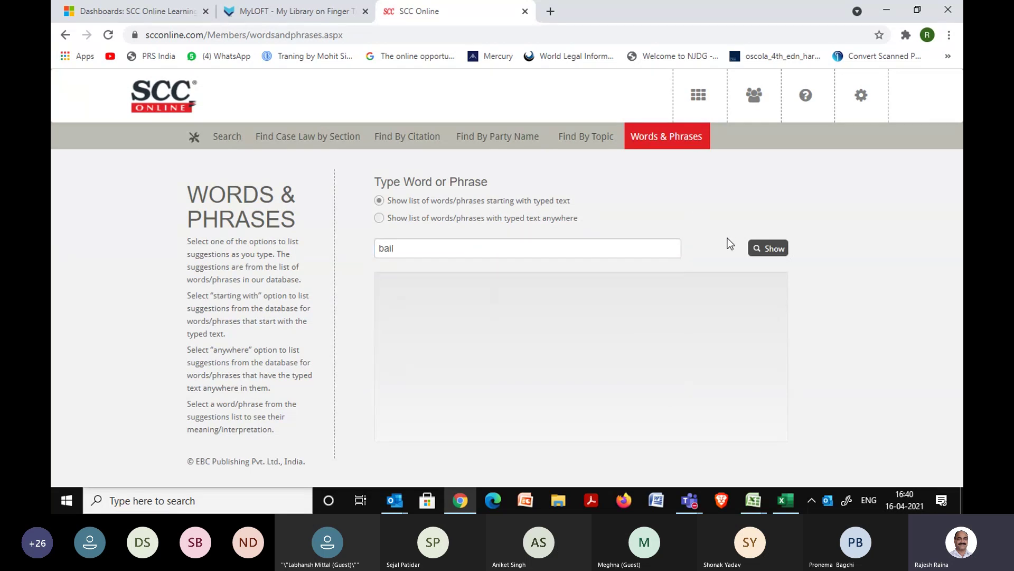
pyautogui.click(774, 256)
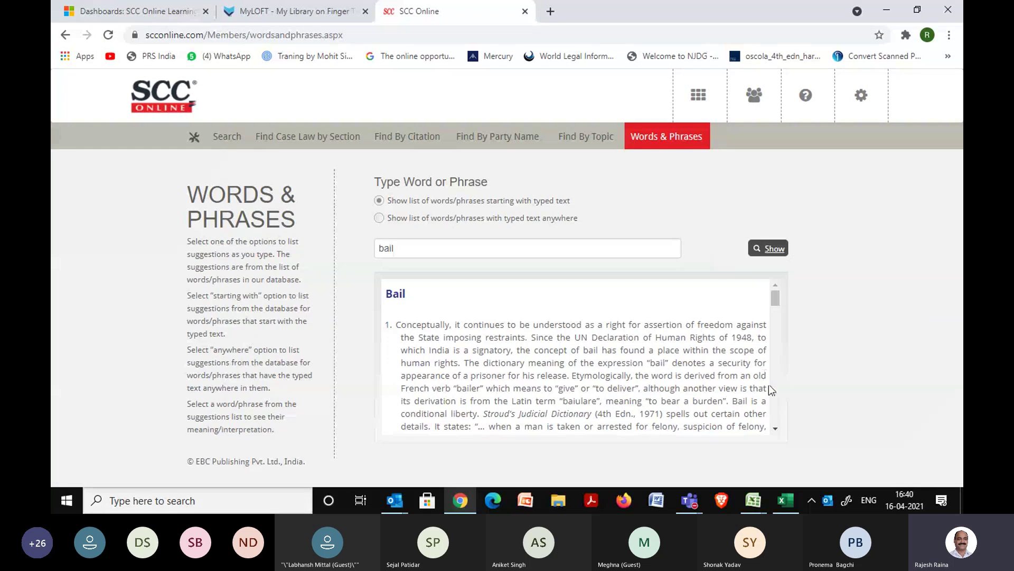
# Read through the Bail definition, highlighting the A.K. Gopalan, Vaman Narain Ghiya and Dipak Mehta citations.
pyautogui.click(776, 429)
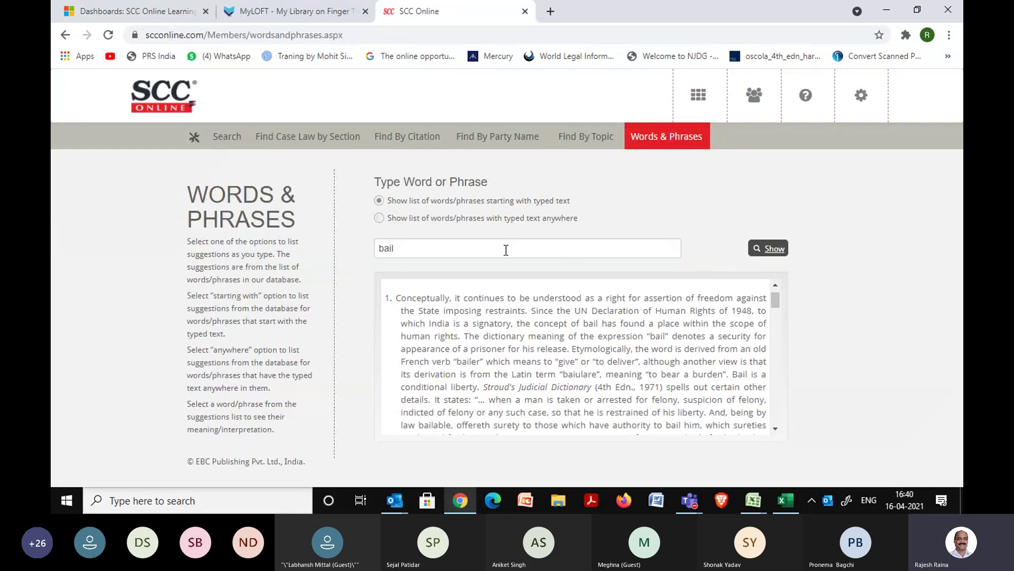
pyautogui.click(775, 429)
pyautogui.moveTo(776, 429); pyautogui.dragTo(775, 431)
pyautogui.moveTo(584, 333); pyautogui.dragTo(739, 334)
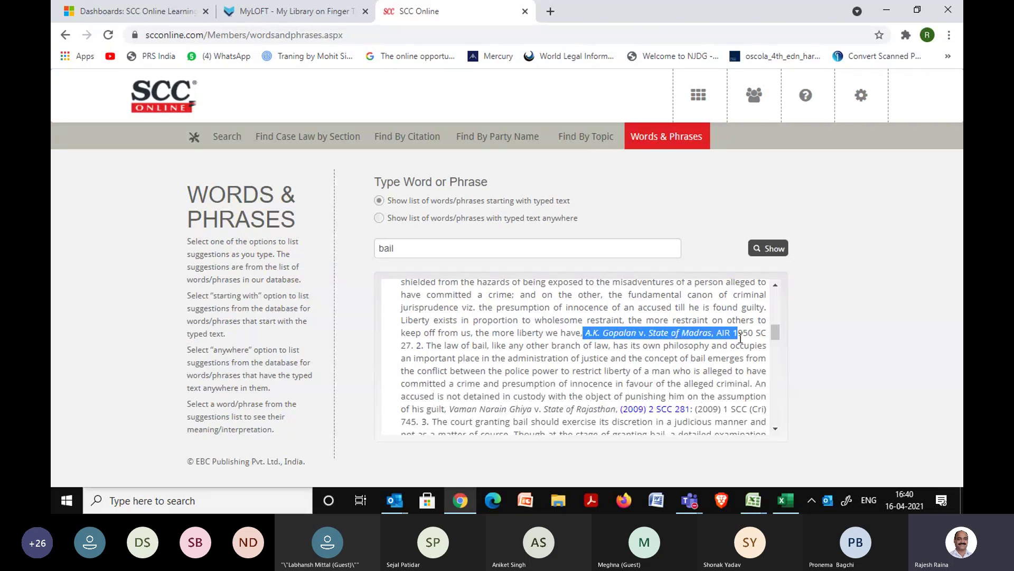
pyautogui.moveTo(450, 409); pyautogui.dragTo(690, 411)
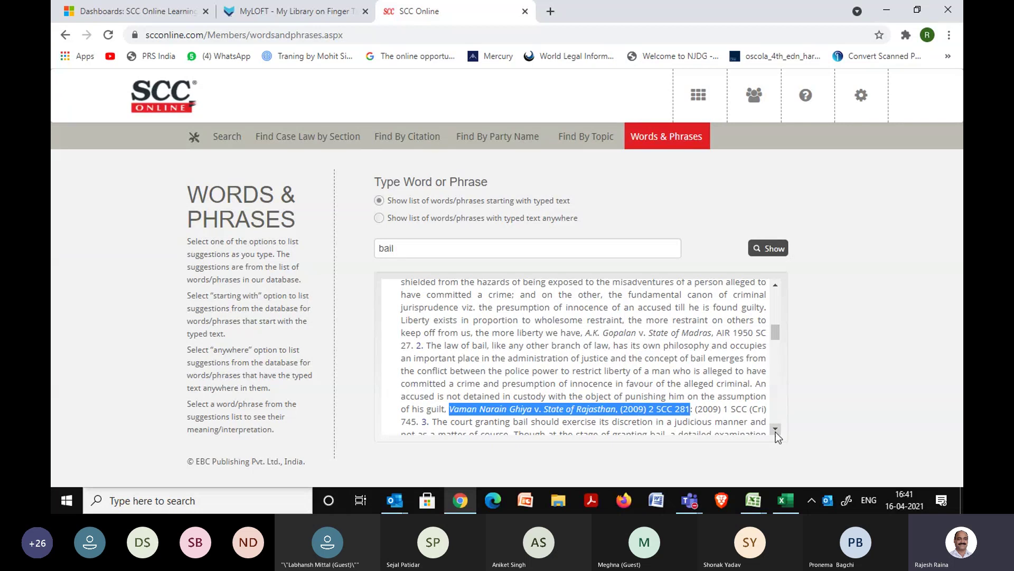
pyautogui.click(775, 429)
pyautogui.click(775, 429)
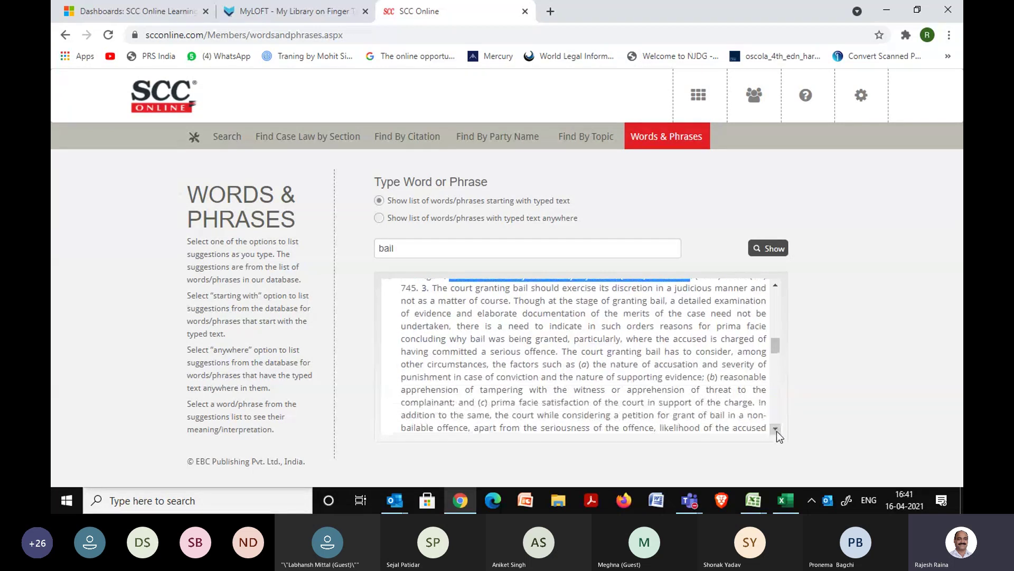
pyautogui.click(775, 429)
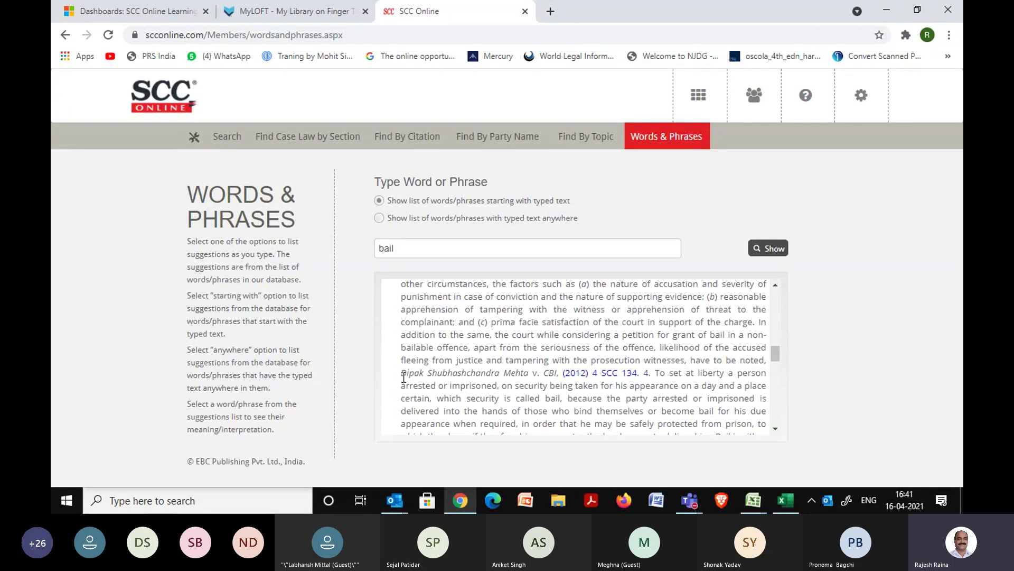
pyautogui.moveTo(404, 377); pyautogui.dragTo(644, 376)
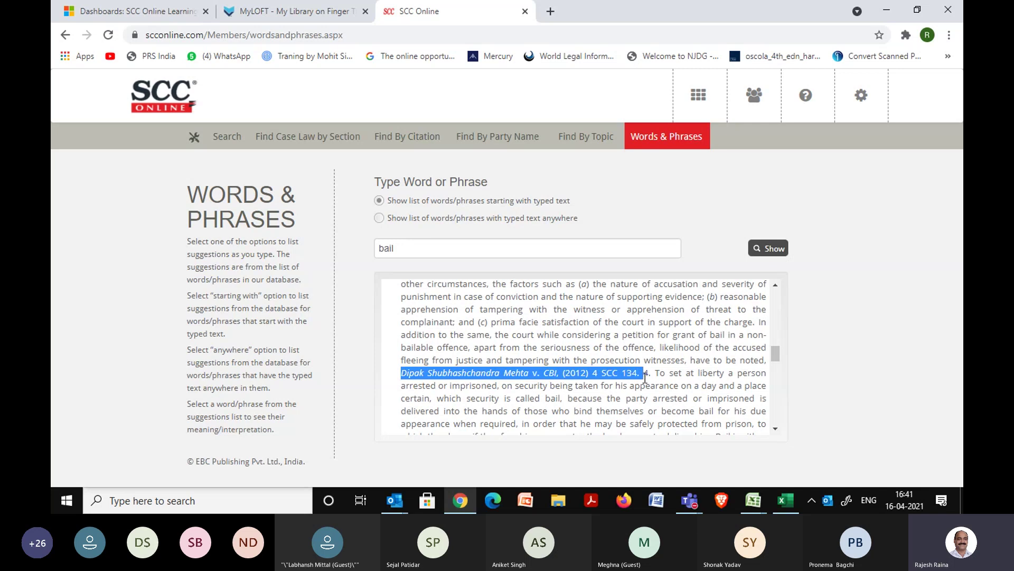
# Read the Bail-Bond and Bail-Piece entries, marking then clearing the [Whart.] source citation.
pyautogui.click(778, 432)
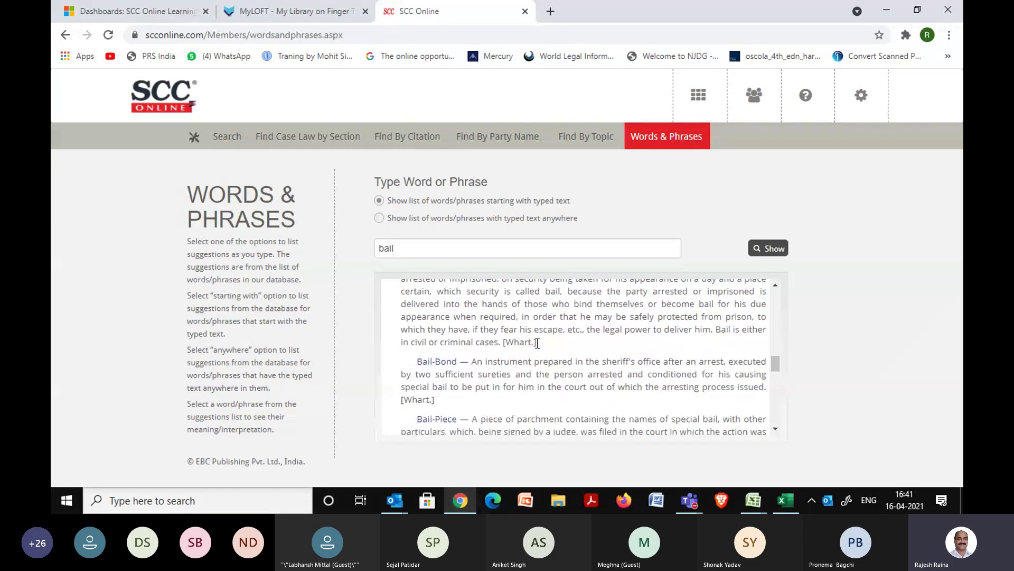
pyautogui.moveTo(537, 342); pyautogui.dragTo(503, 343)
pyautogui.click(497, 368)
# Open the Find by Topic guide from the SCC Online Dashboard.
pyautogui.click(698, 96)
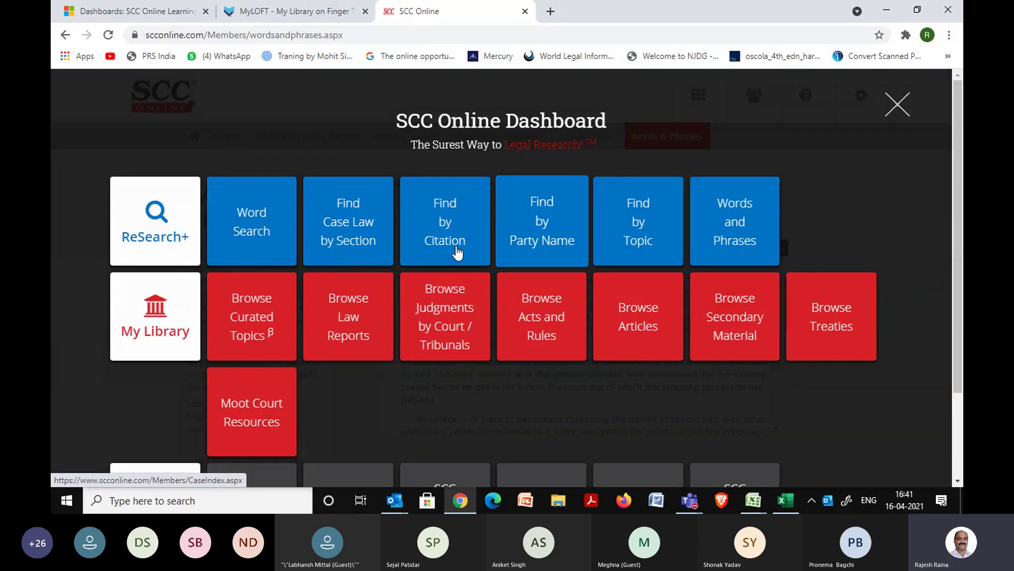
pyautogui.click(638, 245)
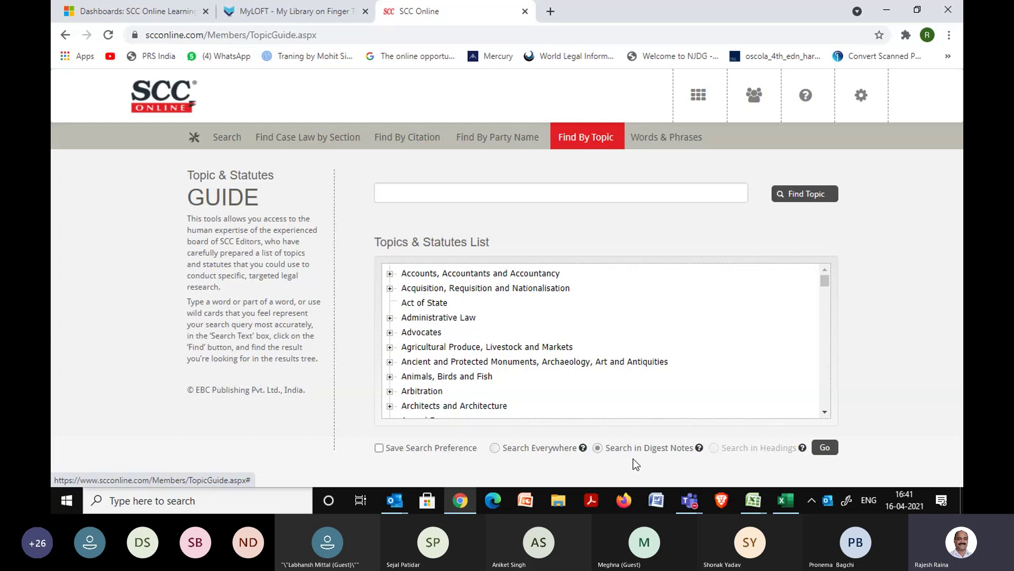
# Find topics matching 'gratuity'.
pyautogui.click(450, 195)
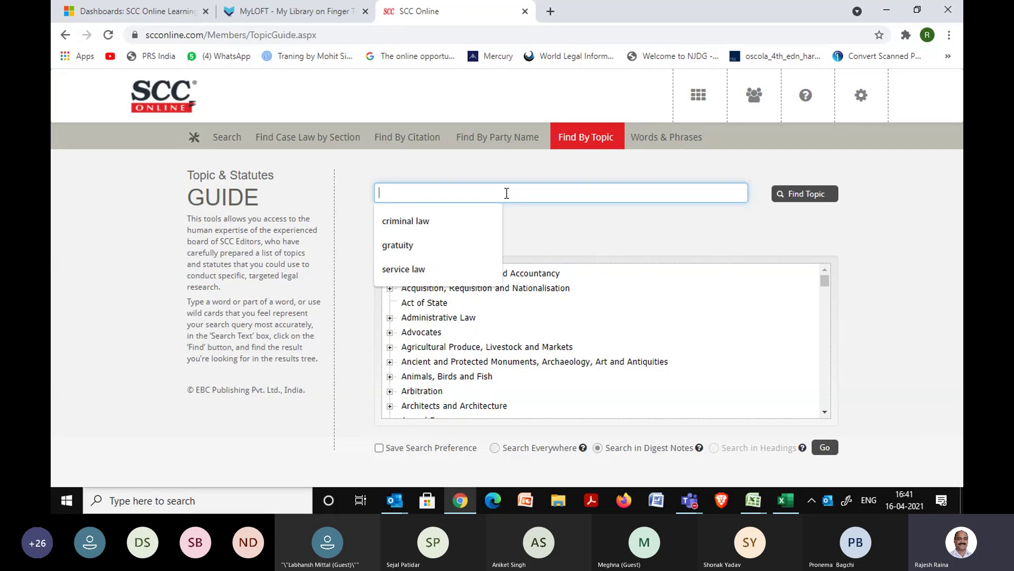
pyautogui.click(442, 245)
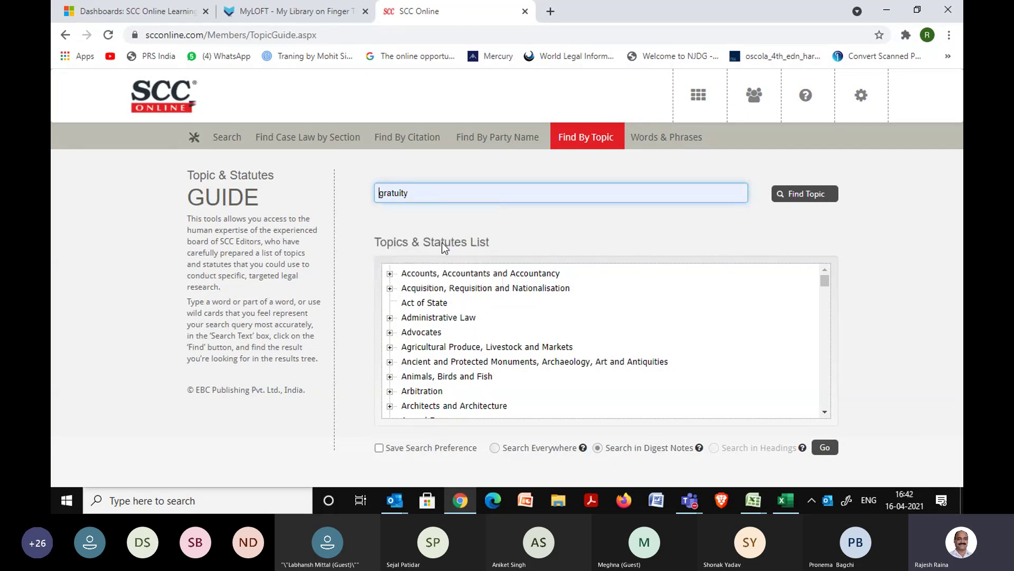
pyautogui.click(810, 200)
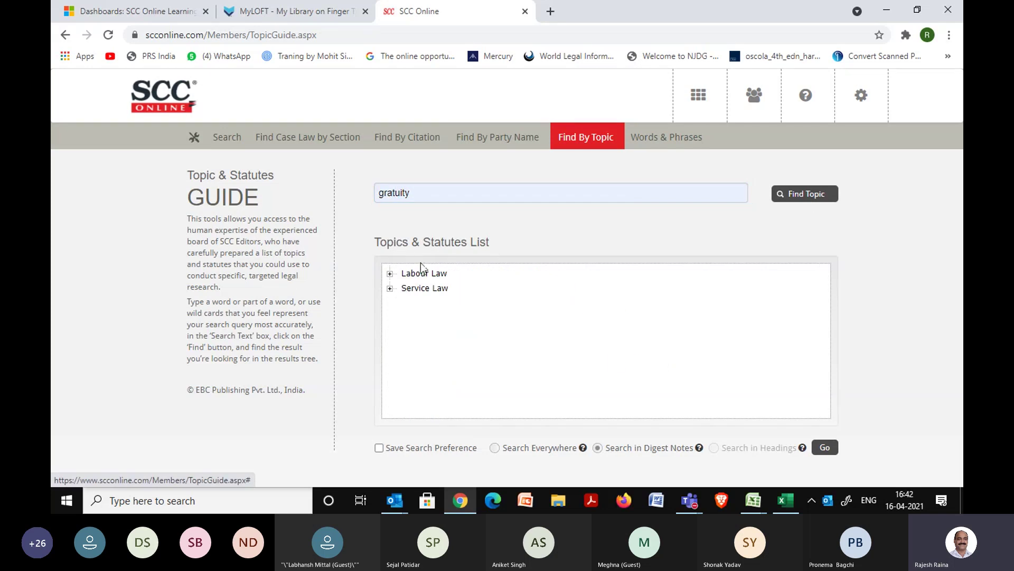
# Expand the Labour Law and Service Law gratuity entries and set the search to Search Everywhere.
pyautogui.click(390, 274)
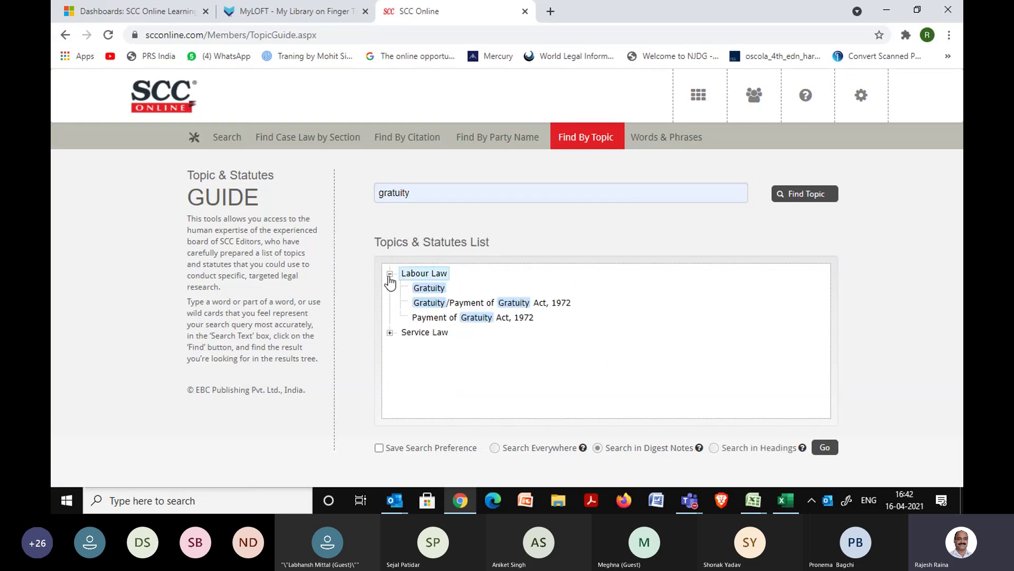
pyautogui.click(391, 332)
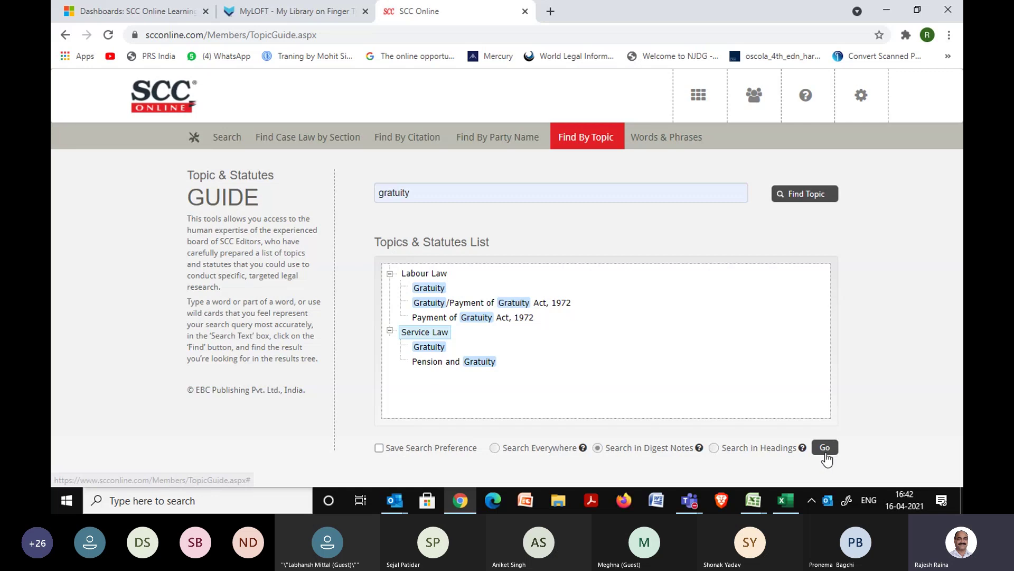
pyautogui.click(494, 448)
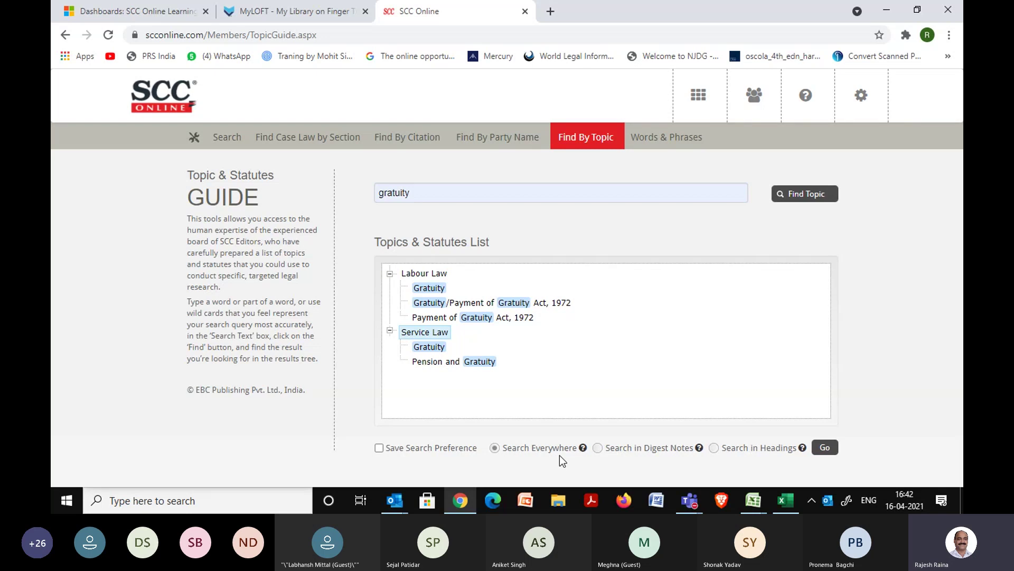
pyautogui.click(699, 96)
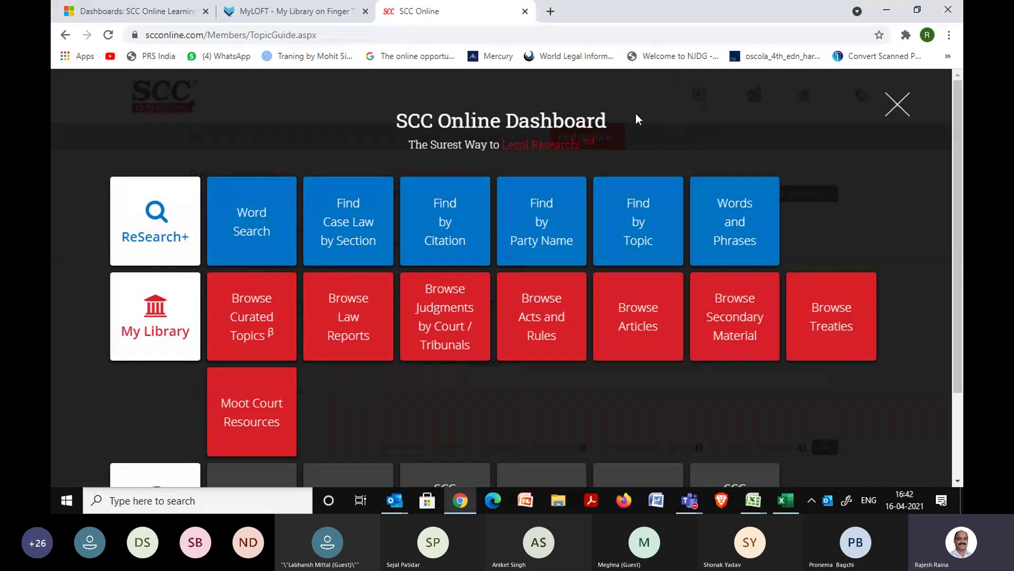
# Open Find by Party Name and place the cursor in the Famous Case Names box.
pyautogui.click(554, 226)
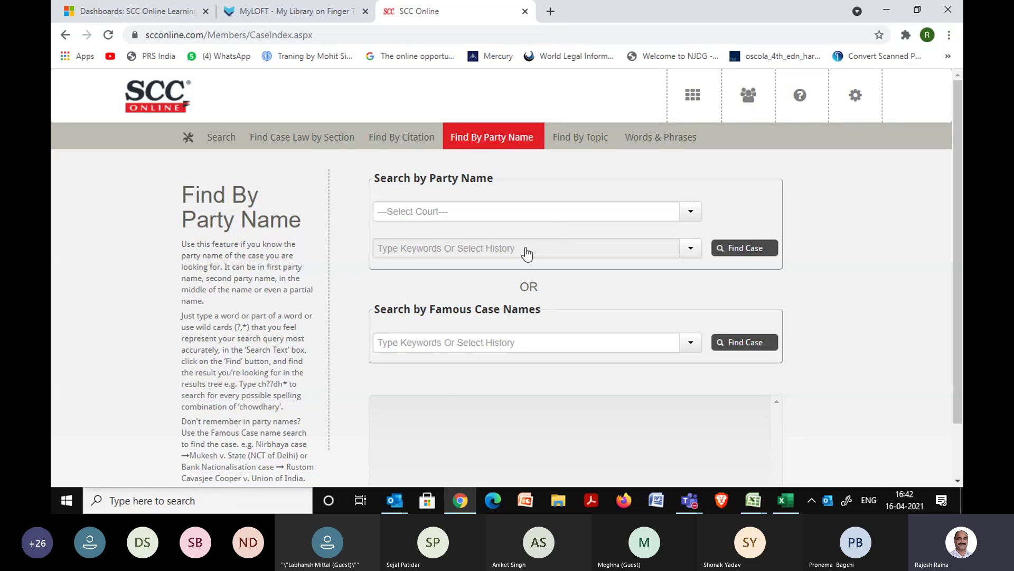
pyautogui.click(451, 338)
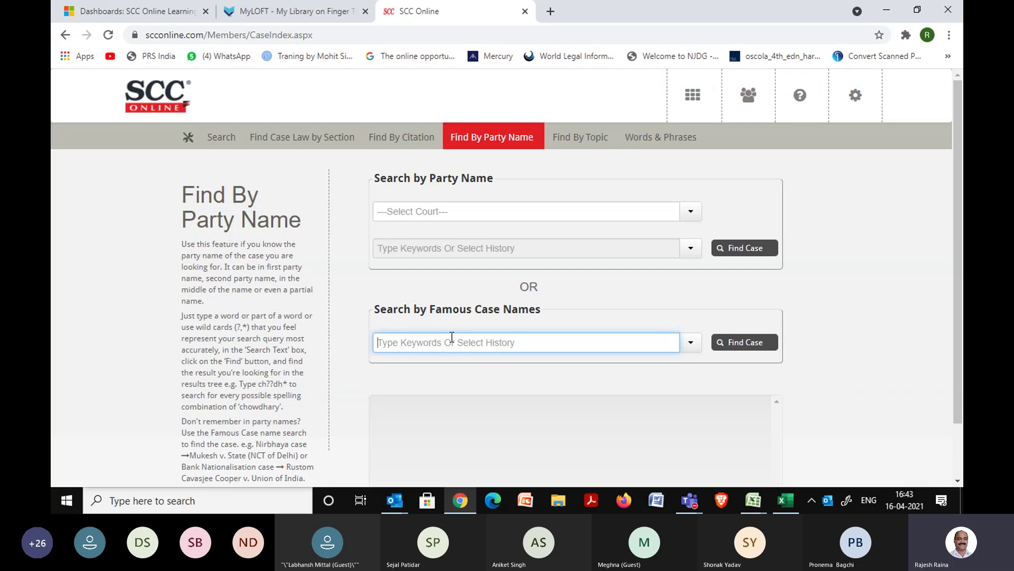
# Search famous case 'Women Entry in Sabarimala Temple Case' and select Indian Young Lawyers Assn. v. State of Kerala.
pyautogui.write('sabari')
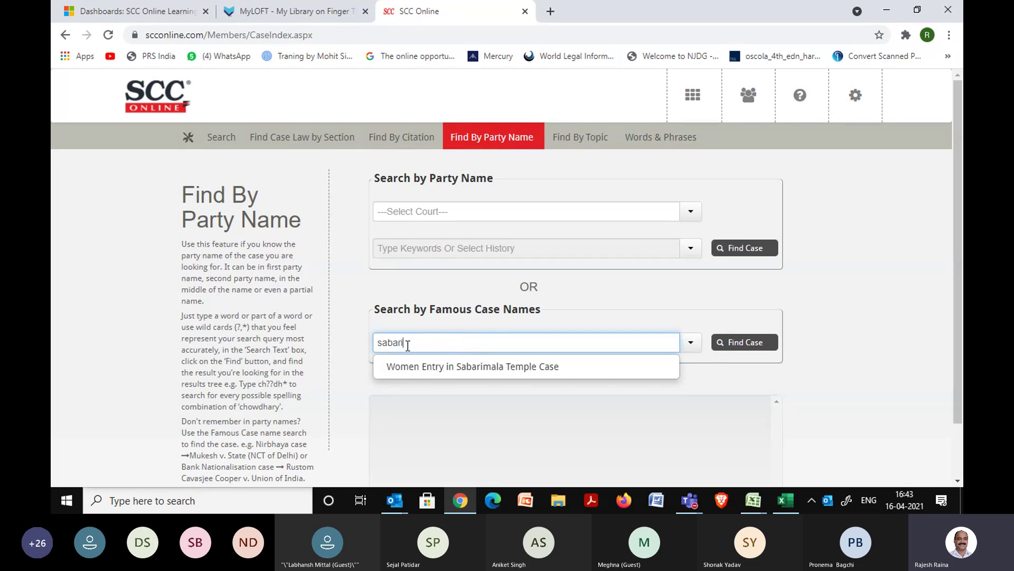
pyautogui.click(468, 372)
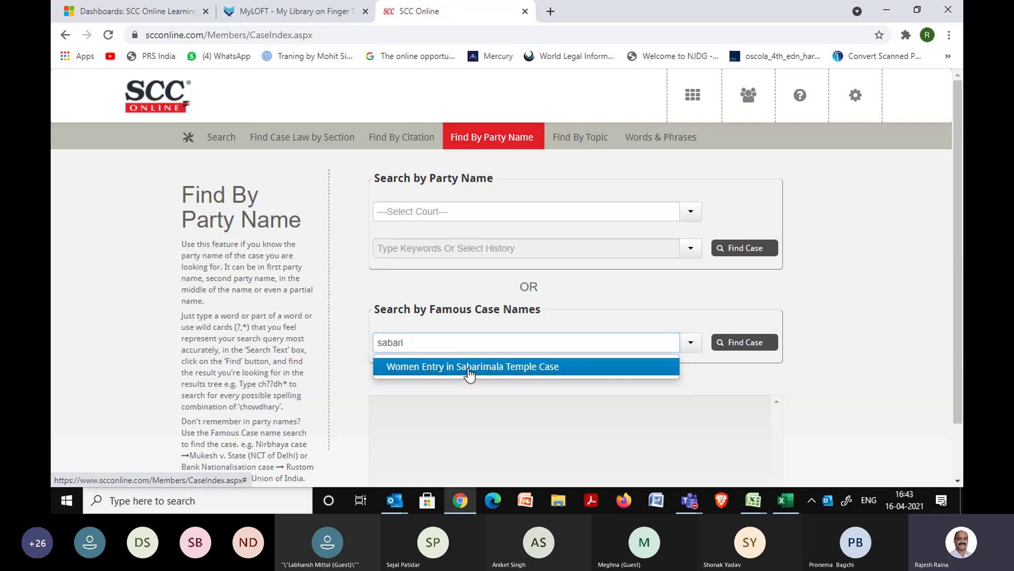
pyautogui.click(745, 349)
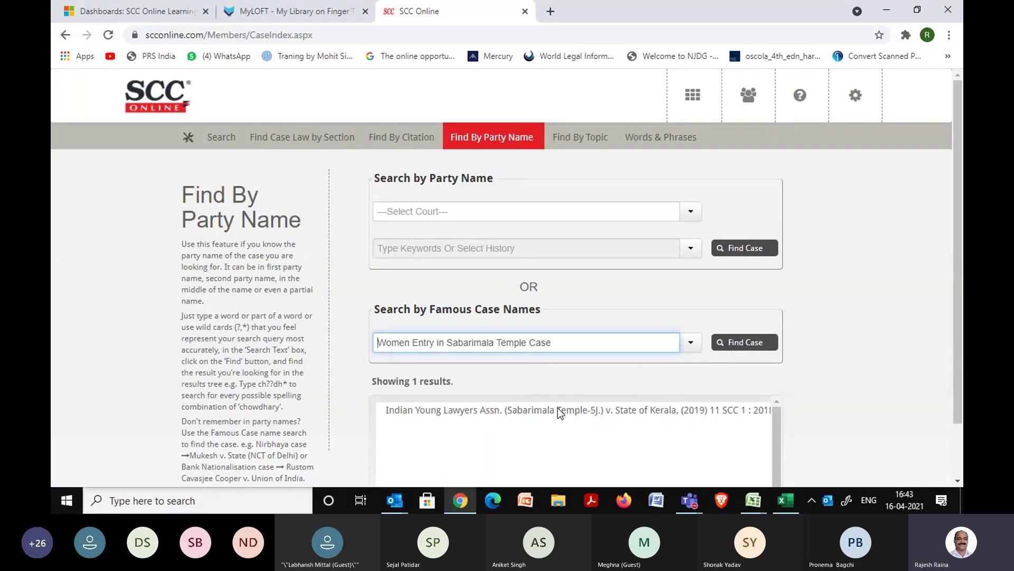
pyautogui.click(557, 410)
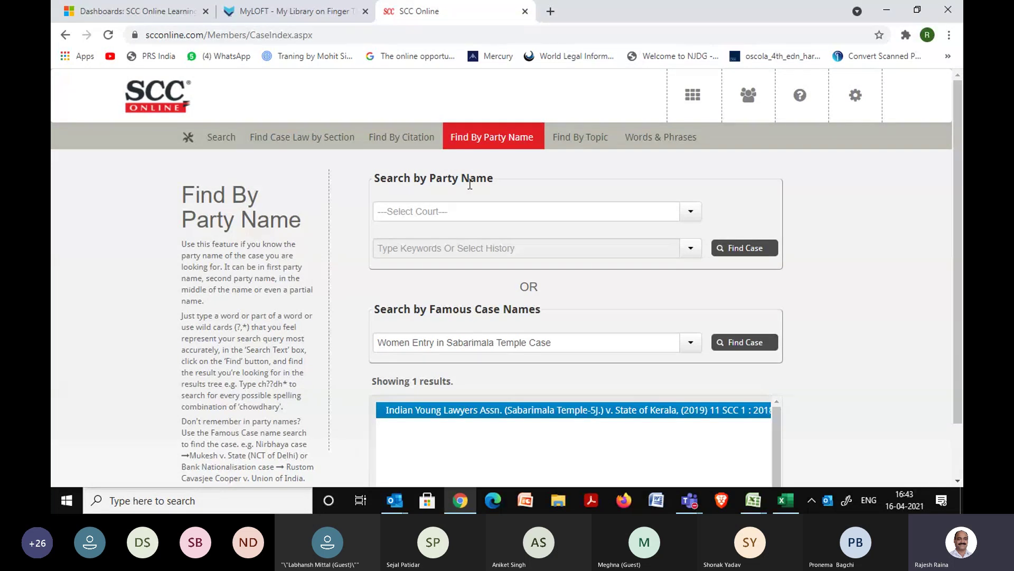
# Limit the party-name search to the Supreme Court.
pyautogui.click(690, 212)
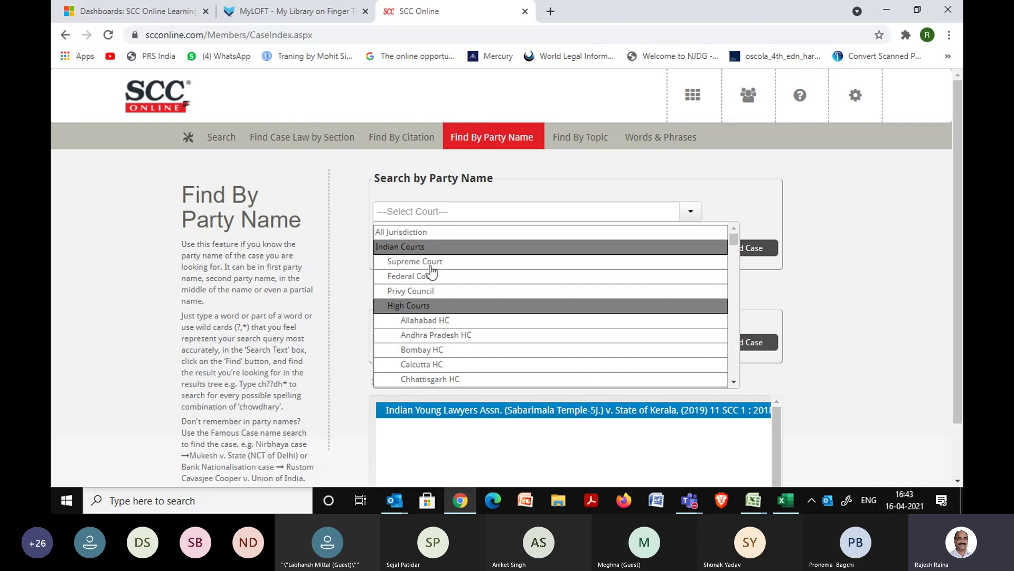
pyautogui.click(426, 231)
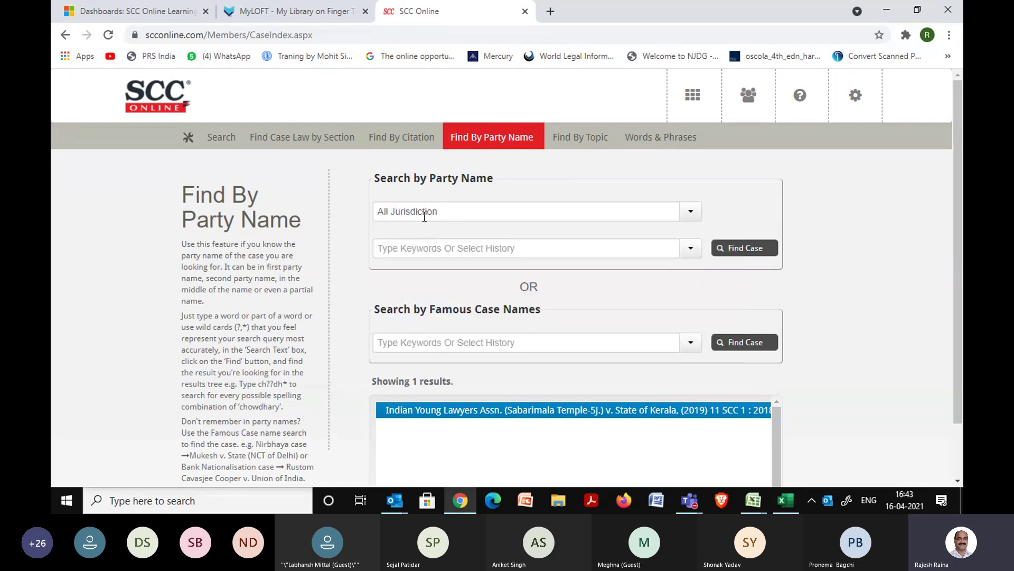
pyautogui.click(400, 249)
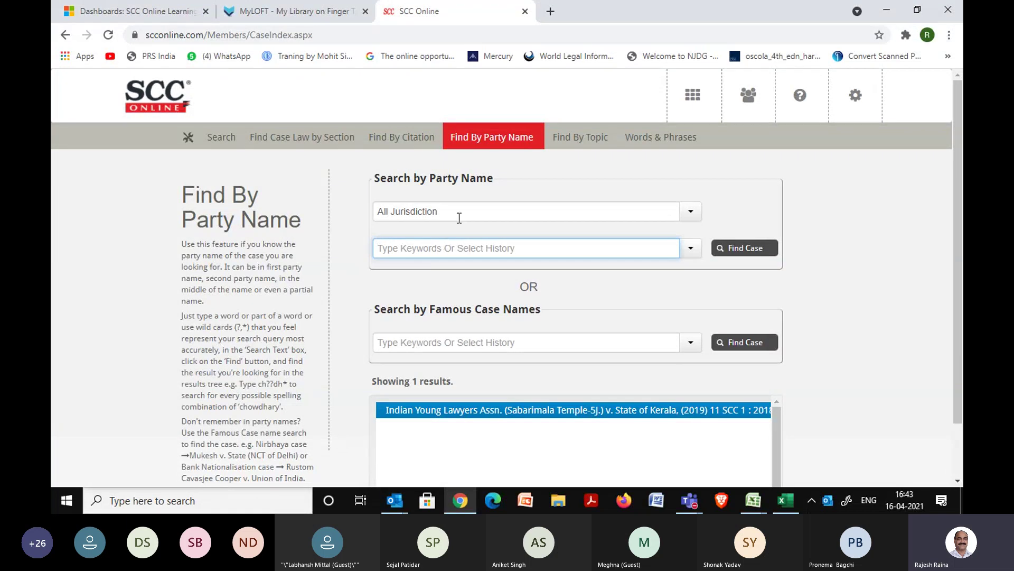
pyautogui.click(688, 211)
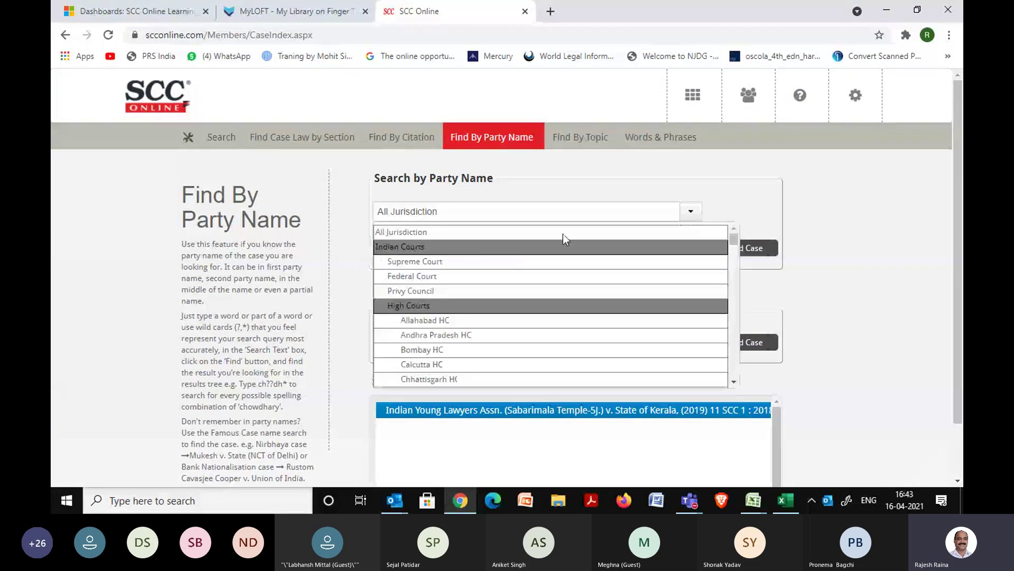
pyautogui.click(466, 261)
pyautogui.click(404, 248)
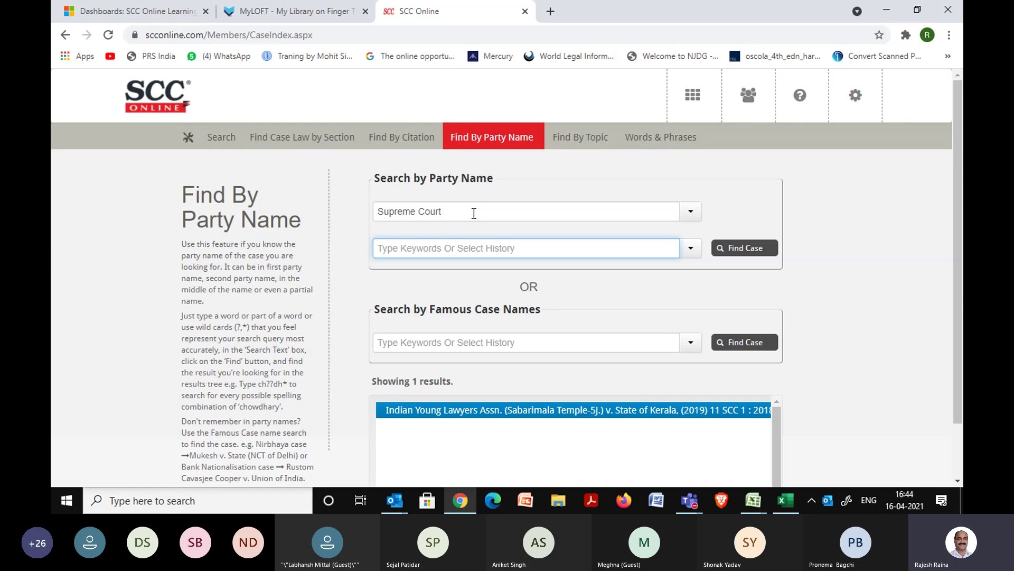
# Search party names for 'shivakant adm' and open ADM, Jabalpur v. Shivakant Shukla, (1976) 2 SCC 521.
pyautogui.write('shi')
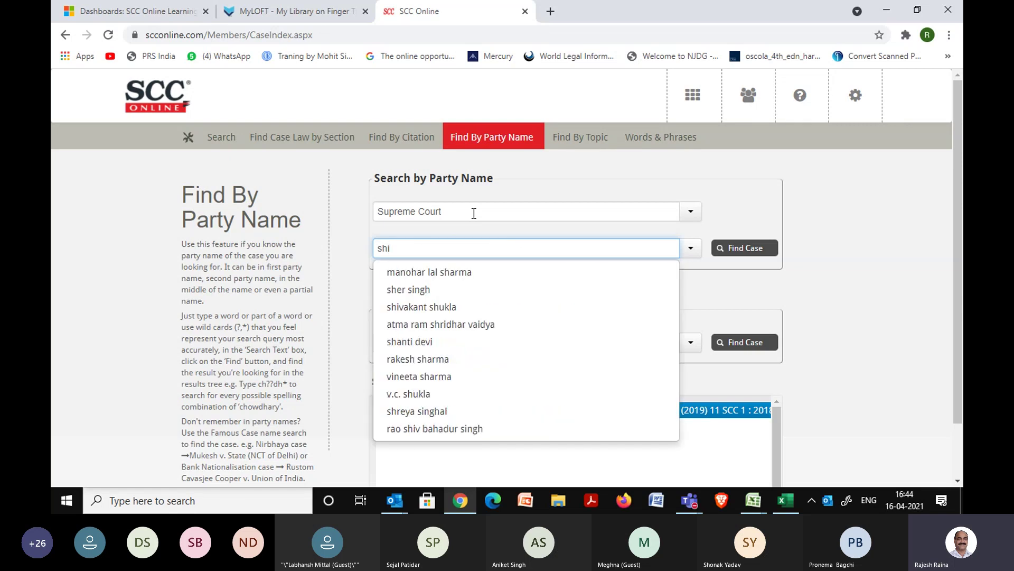
pyautogui.write('vakan')
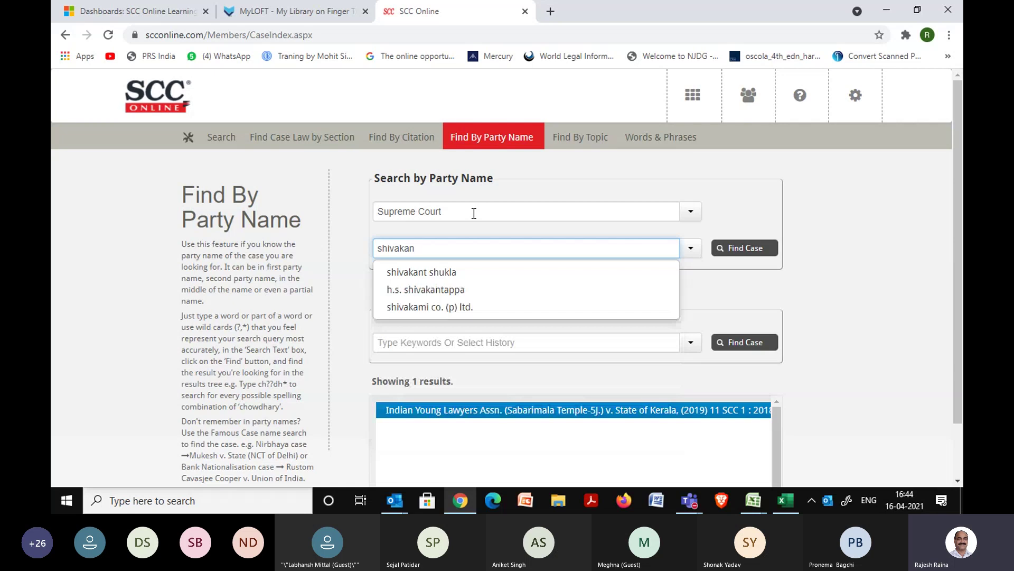
pyautogui.write('t')
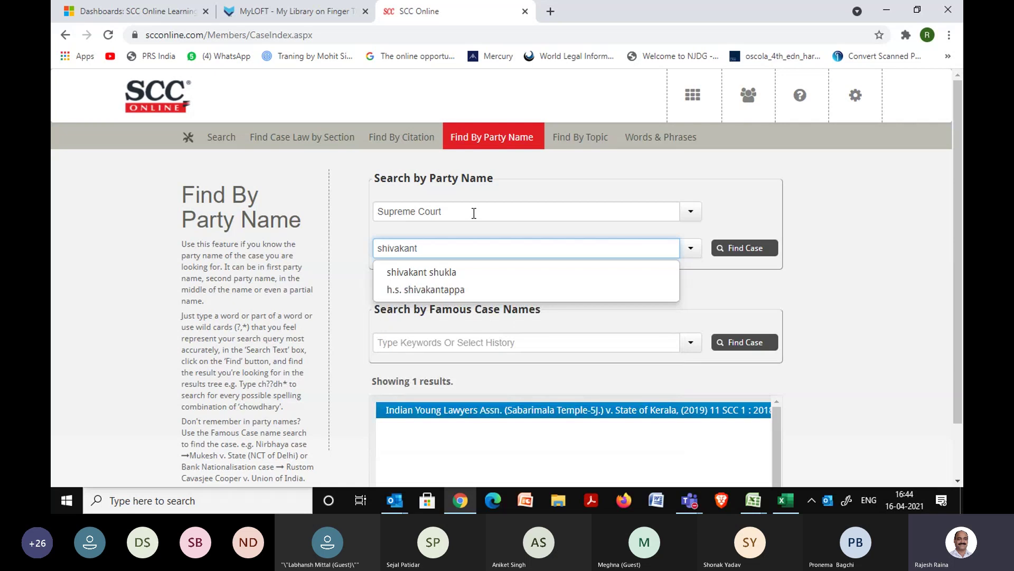
pyautogui.write(' adm')
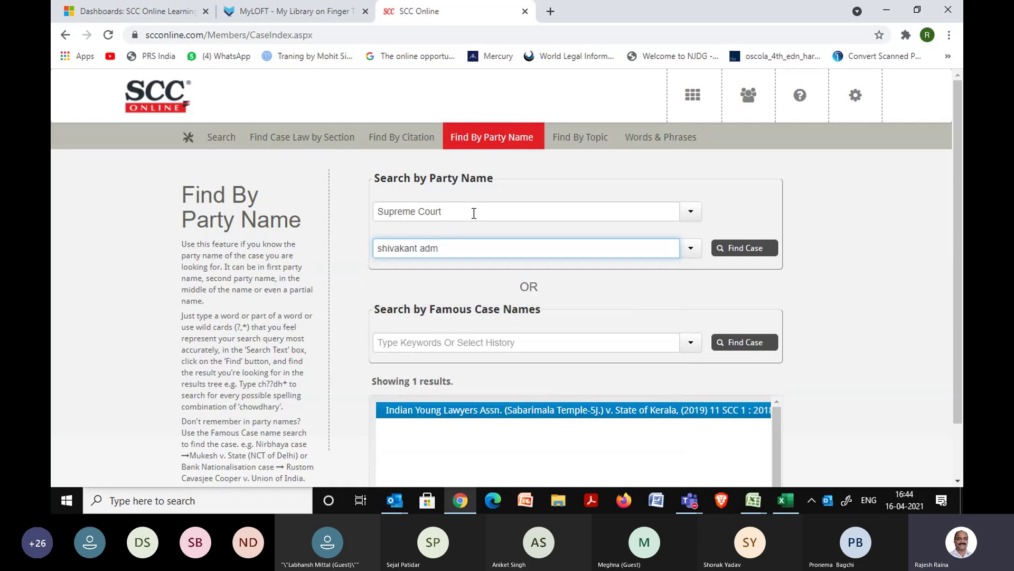
pyautogui.click(420, 251)
pyautogui.click(750, 248)
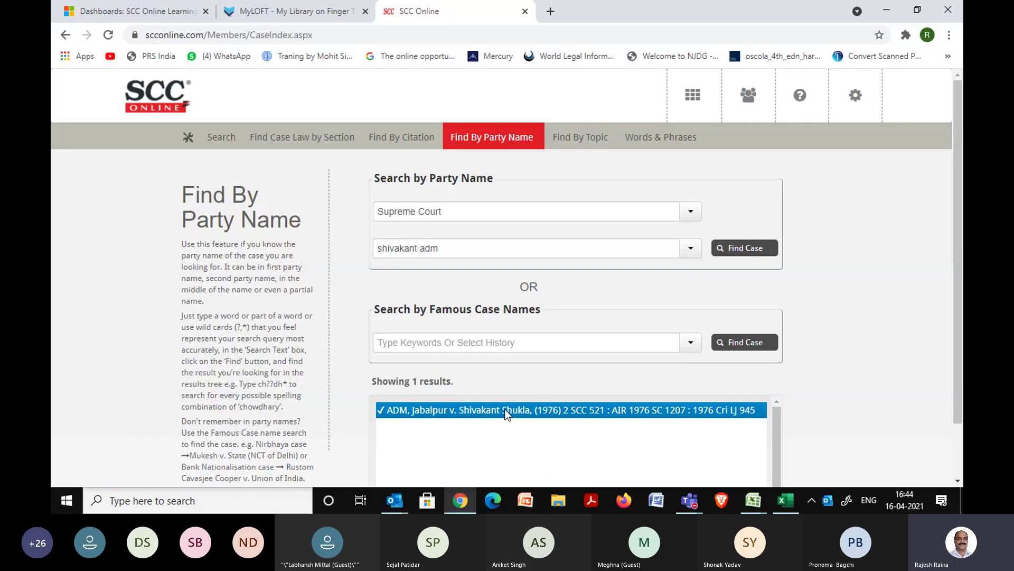
pyautogui.click(507, 416)
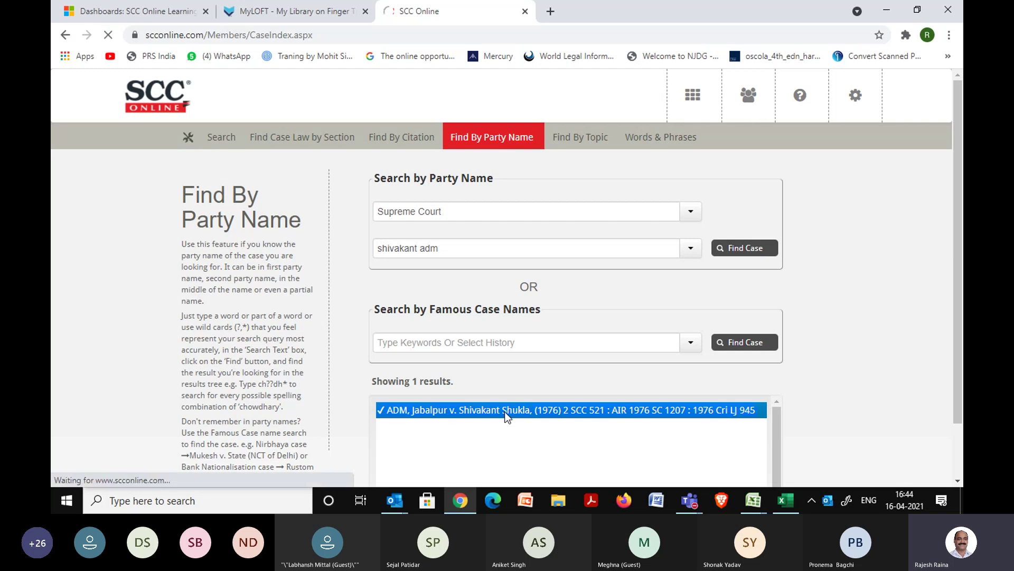
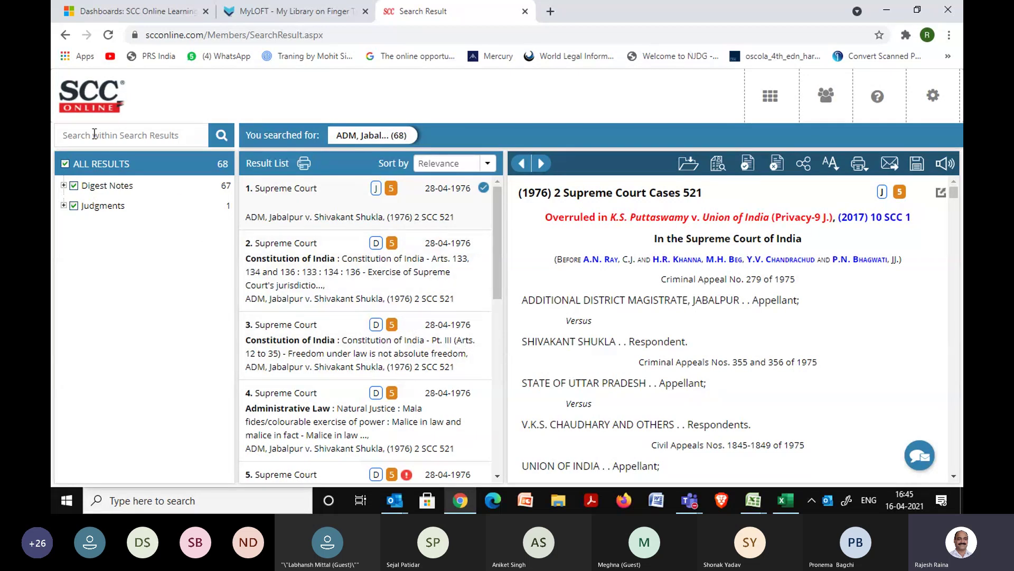
# Search 'overruled' within the ADM Jabalpur results, then reload the page to drop the filter.
pyautogui.write('ov')
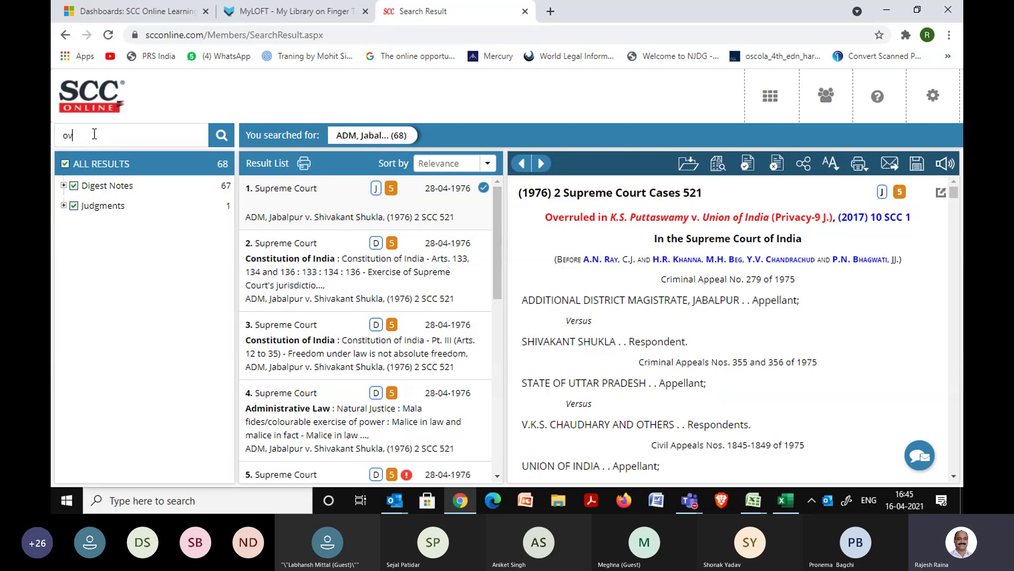
pyautogui.write('erruled')
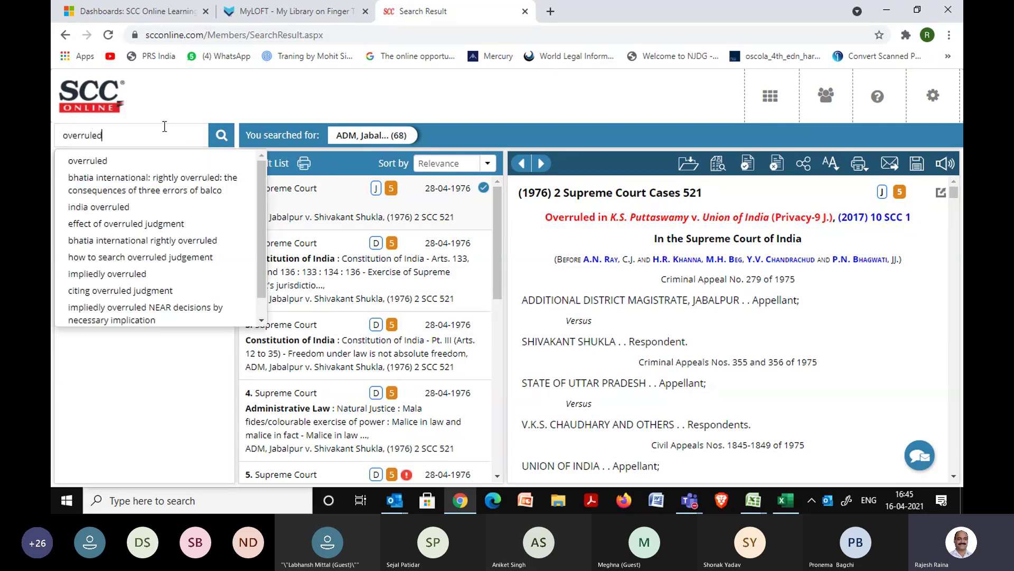
pyautogui.click(221, 137)
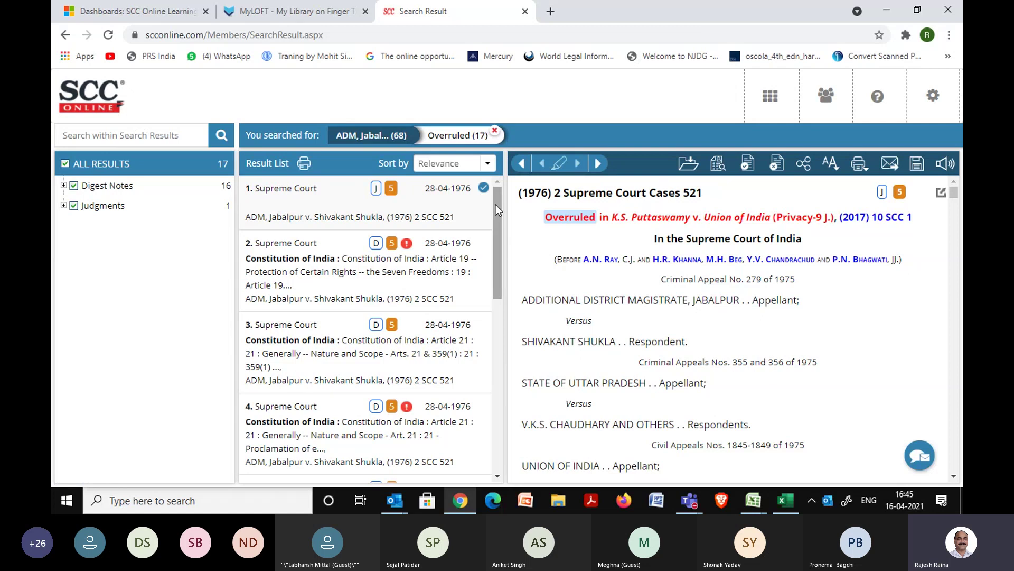
pyautogui.moveTo(406, 246)
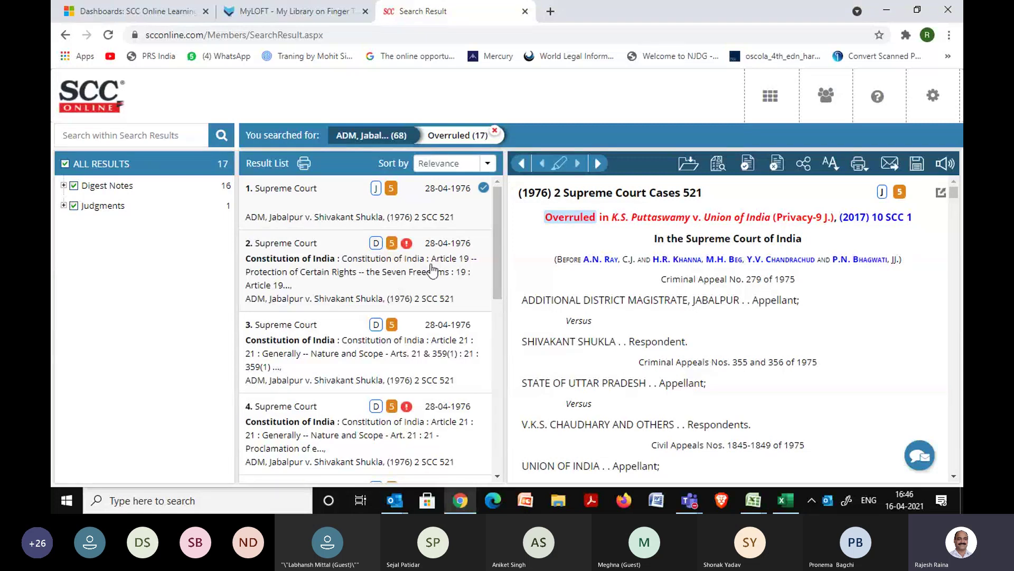
pyautogui.click(108, 35)
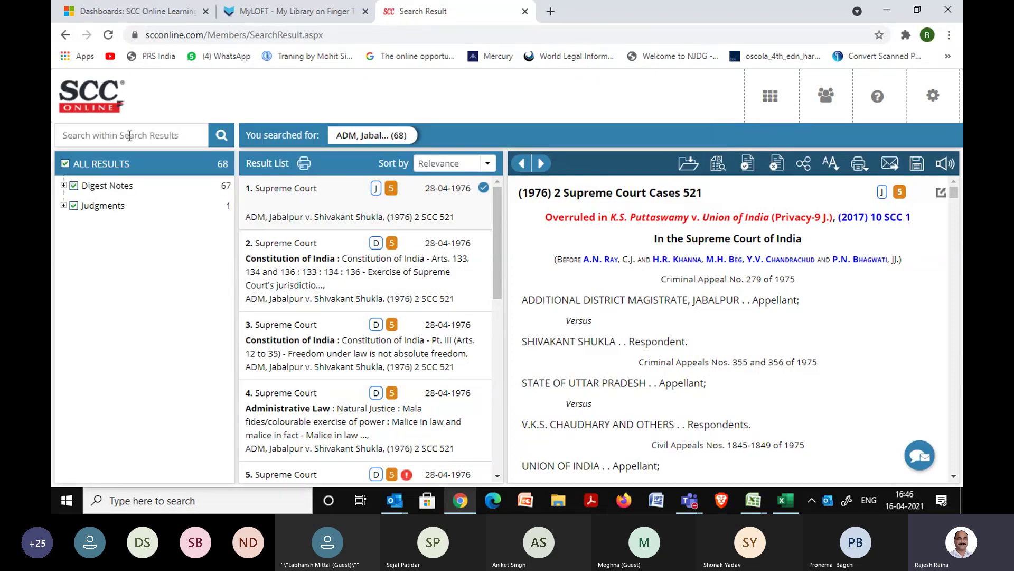
# Rerun the 'overruled' search within results and read the second result's digest note.
pyautogui.write('c')
pyautogui.write('verruled')
pyautogui.press('Return')
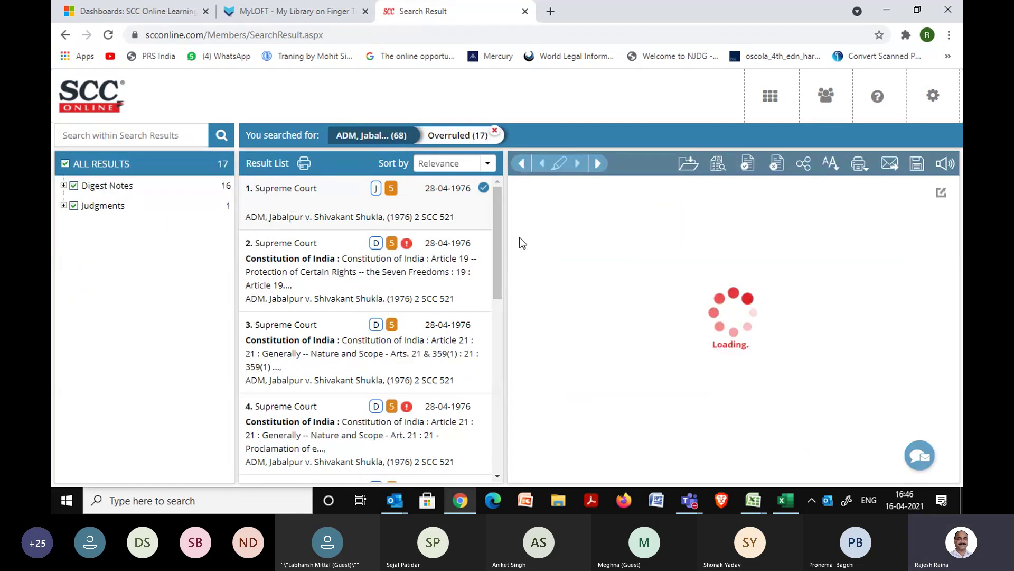
pyautogui.click(418, 259)
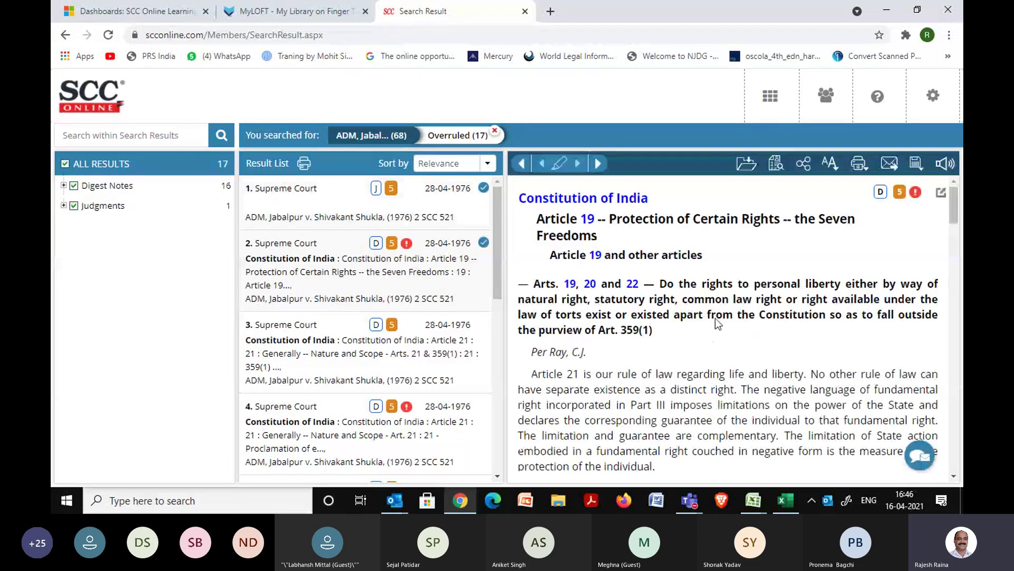
pyautogui.moveTo(953, 213); pyautogui.dragTo(959, 470)
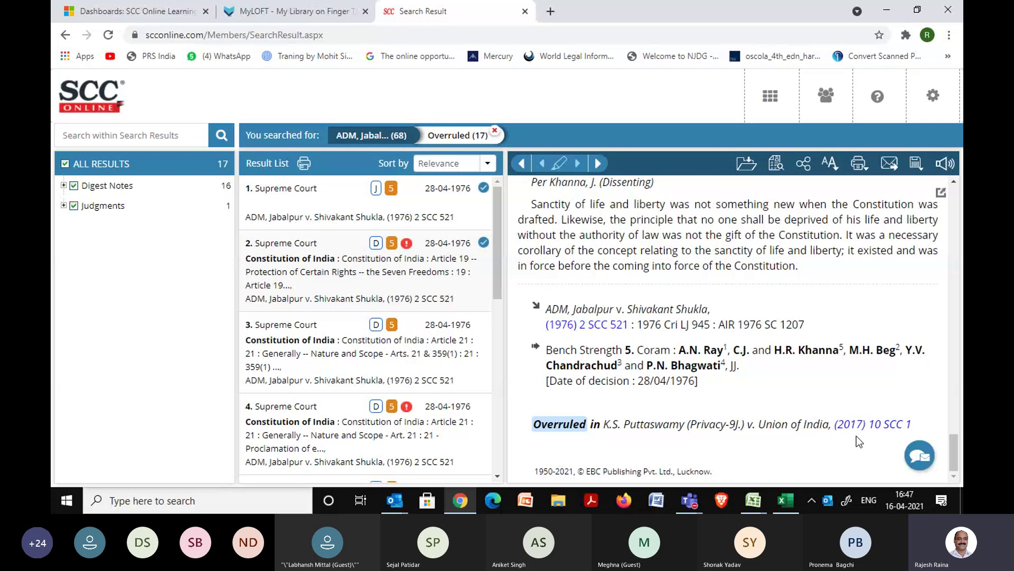
pyautogui.click(496, 477)
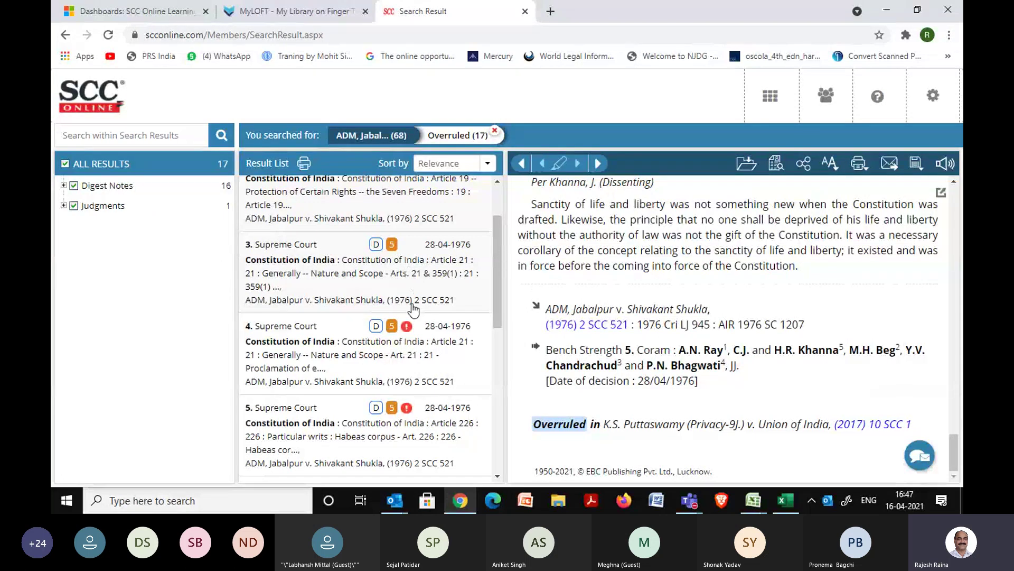
# Read result 4's Article 21 digest note, then list documents citing (1976) 2 SCC 521.
pyautogui.click(407, 346)
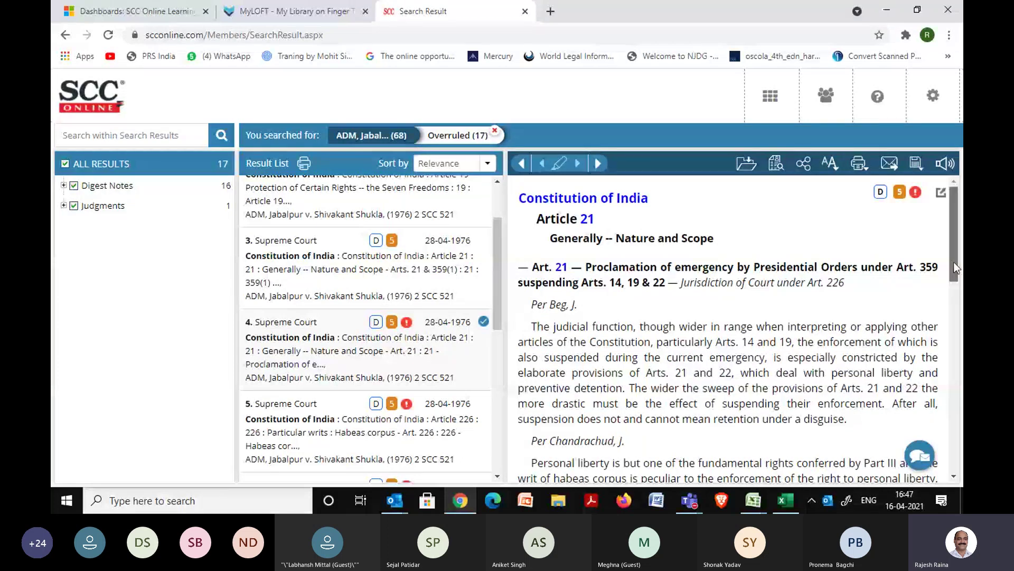
pyautogui.moveTo(955, 267); pyautogui.dragTo(962, 386)
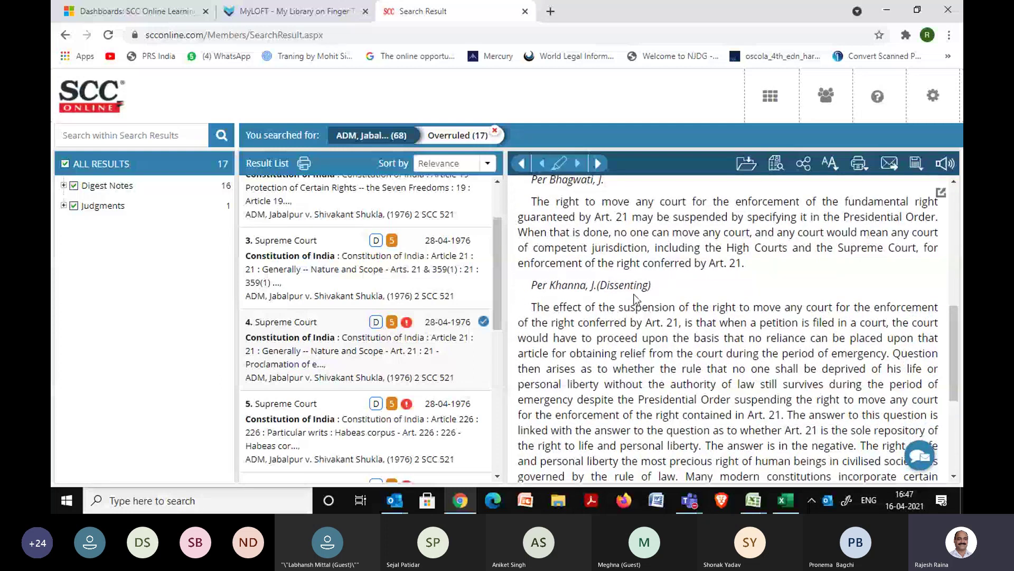
pyautogui.moveTo(952, 338); pyautogui.dragTo(957, 427)
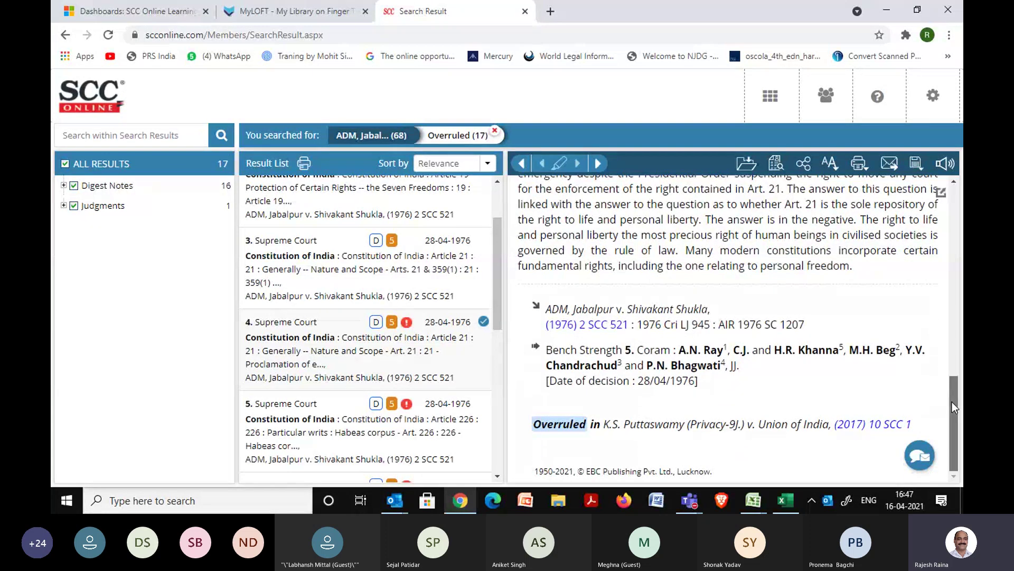
pyautogui.moveTo(952, 401); pyautogui.dragTo(952, 309)
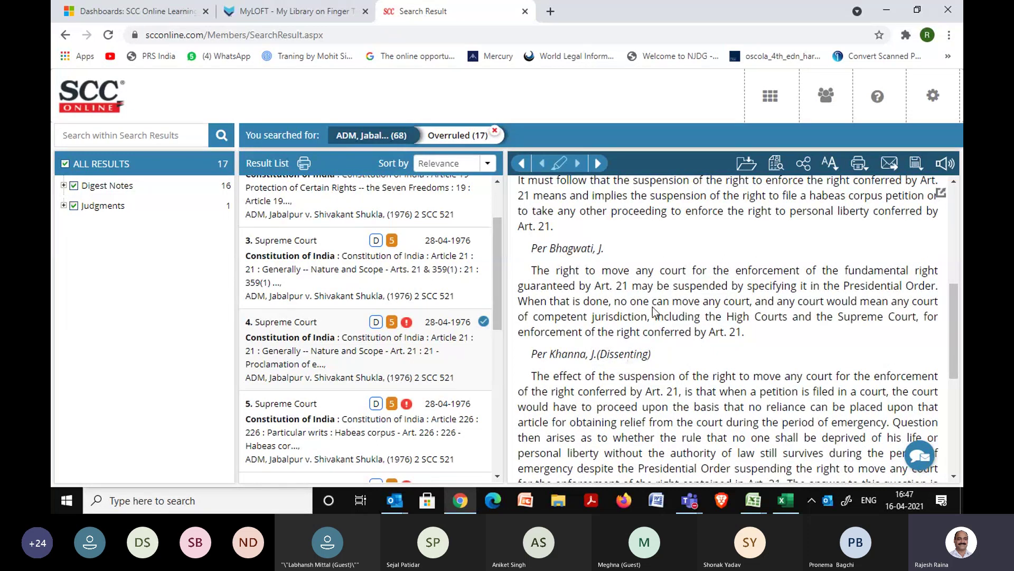
pyautogui.click(959, 216)
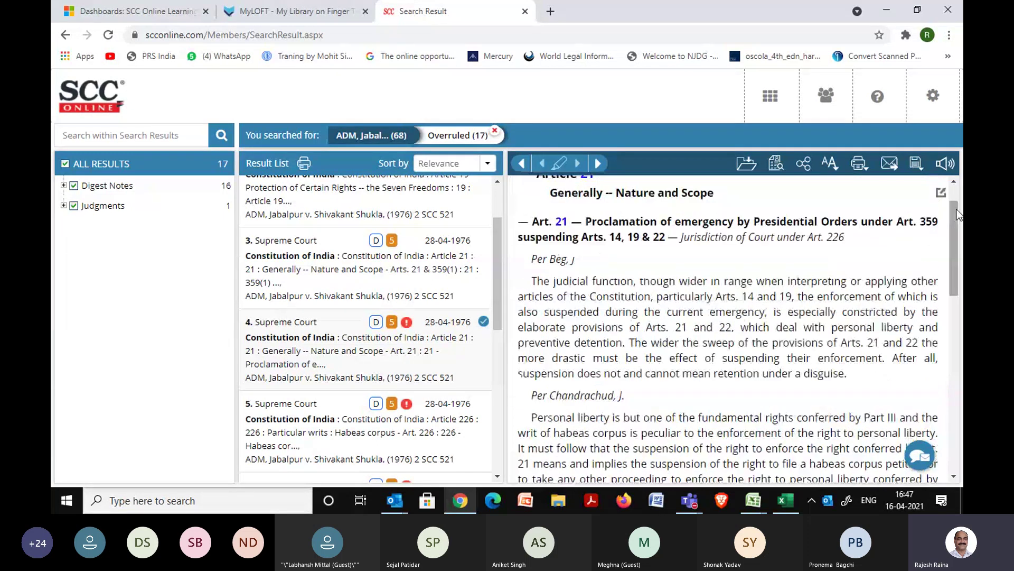
pyautogui.click(955, 182)
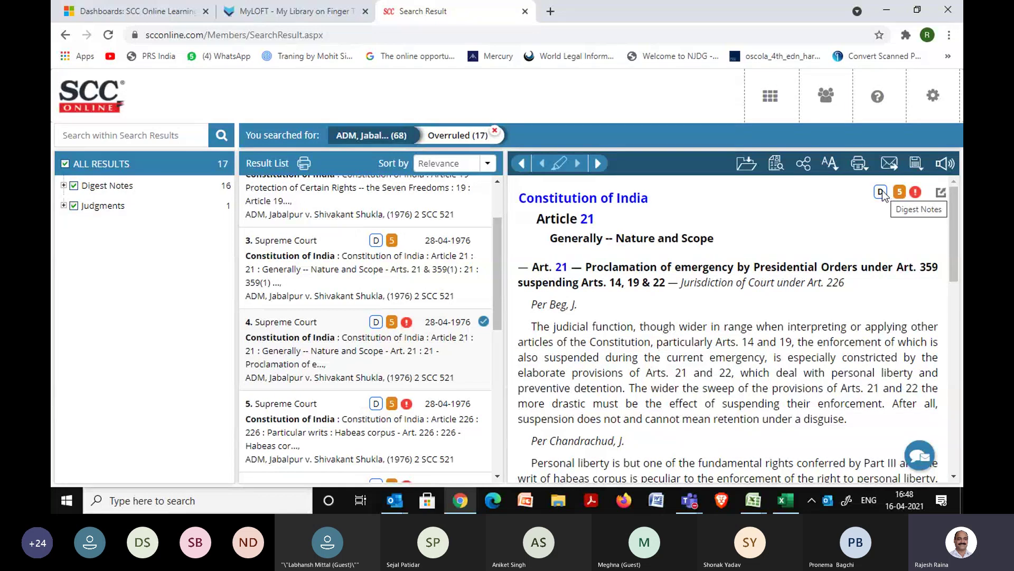
pyautogui.click(777, 174)
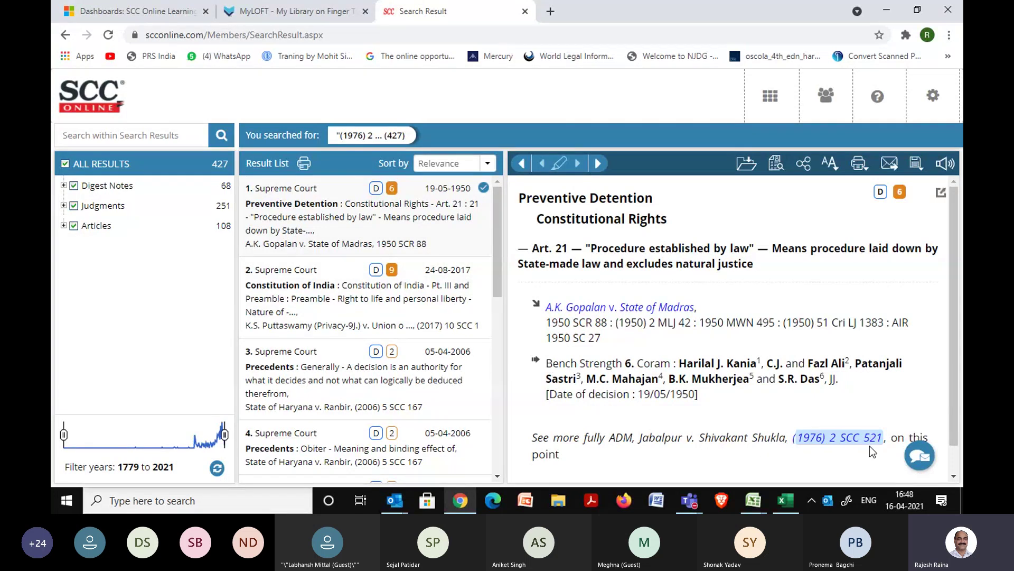
# Read result 5's Obiter dicta note, Girnar Traders (2007) 7 SCC 555, and its relied-on authorities.
pyautogui.click(497, 477)
pyautogui.click(497, 477)
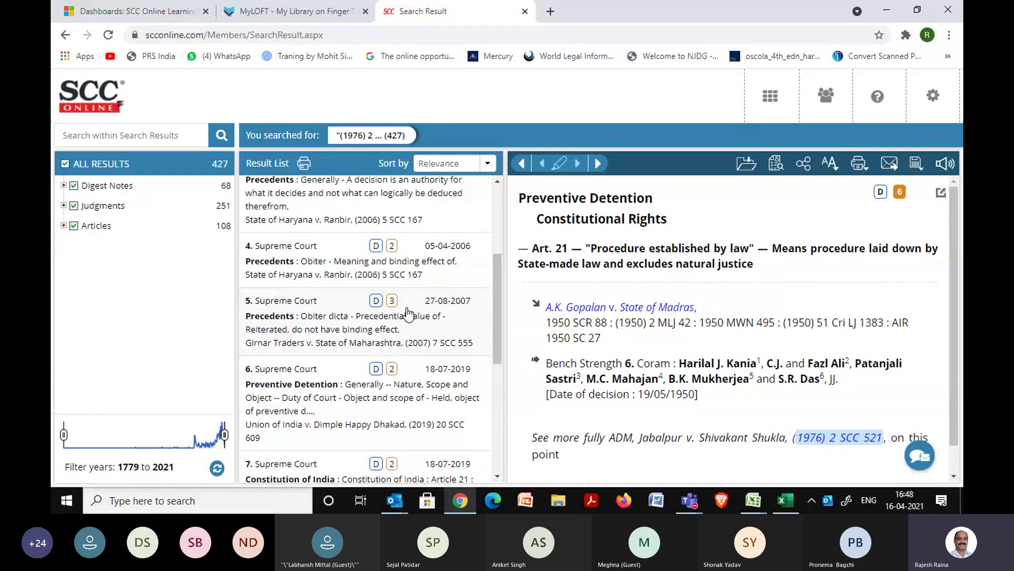
pyautogui.click(407, 314)
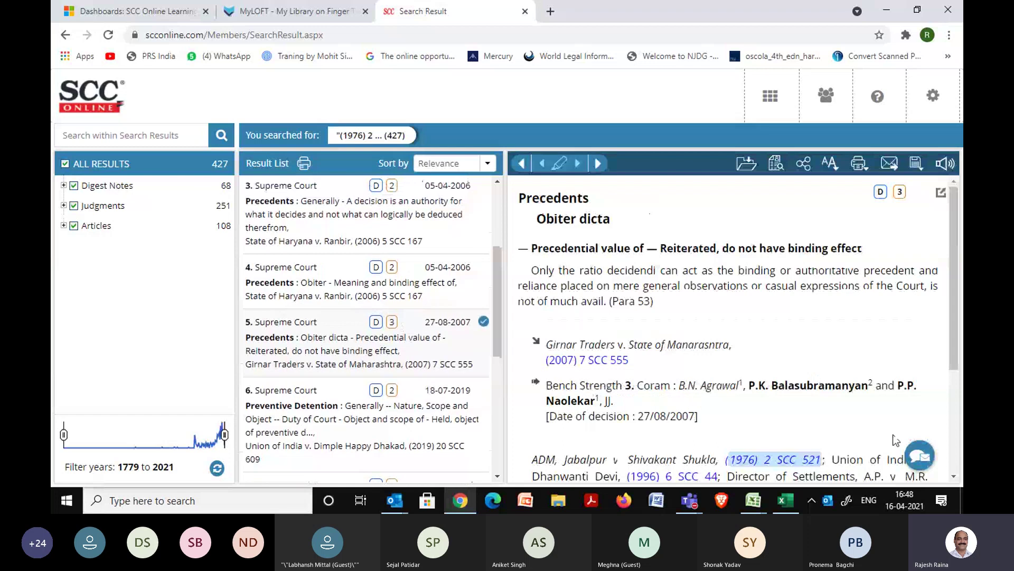
pyautogui.scroll(-3, 960, 476)
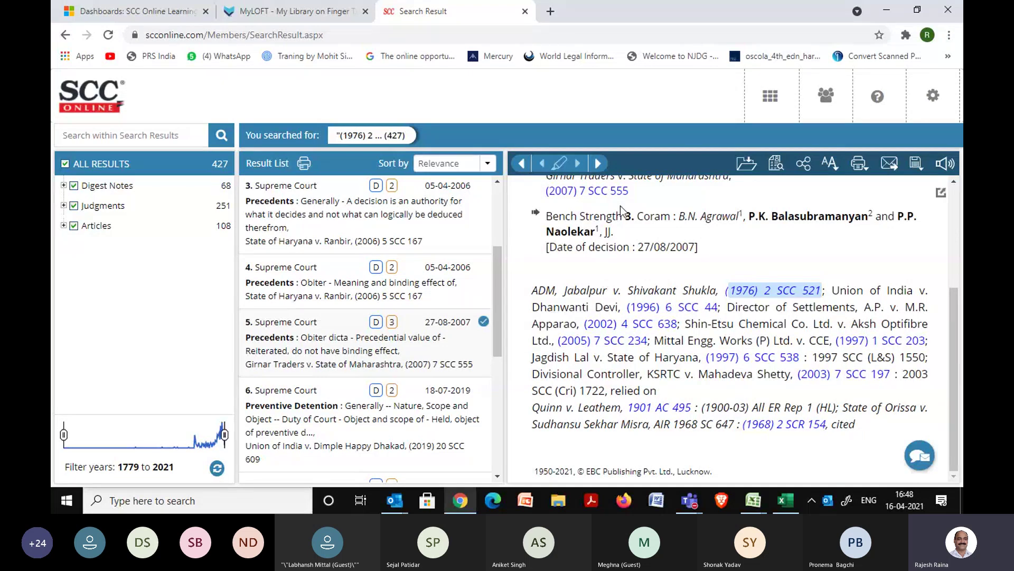
pyautogui.scroll(2, 498, 195)
pyautogui.scroll(2, 499, 194)
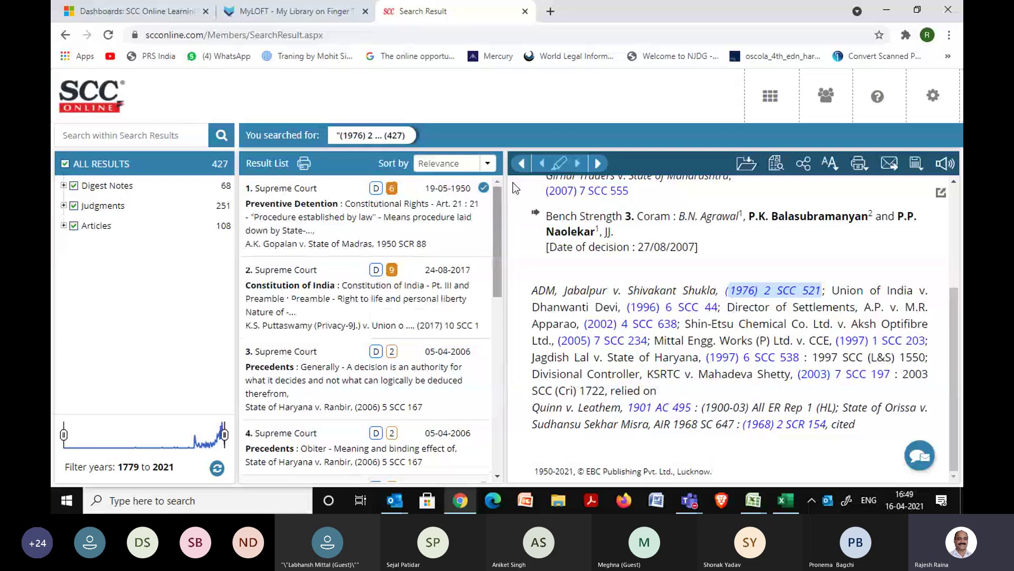
# Find by citation AIR 2010 SC 1 using All India Reporter (SC), year 2010.
pyautogui.click(771, 101)
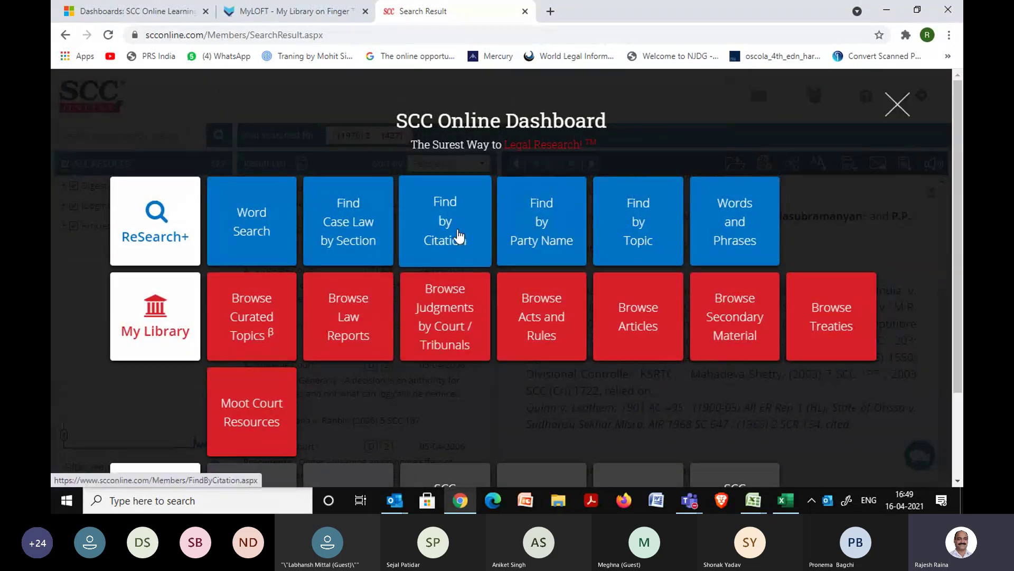
pyautogui.click(458, 235)
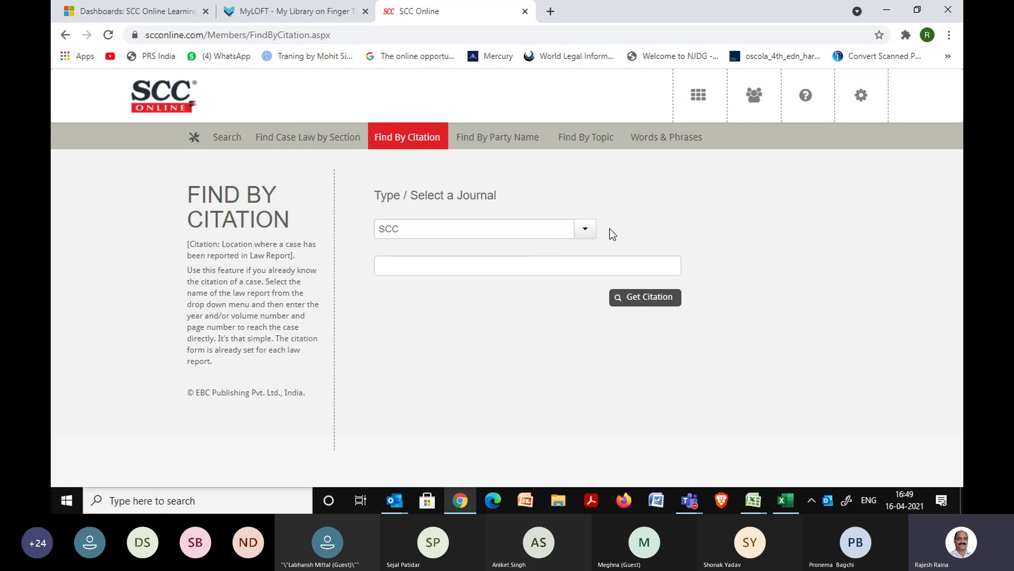
pyautogui.click(492, 228)
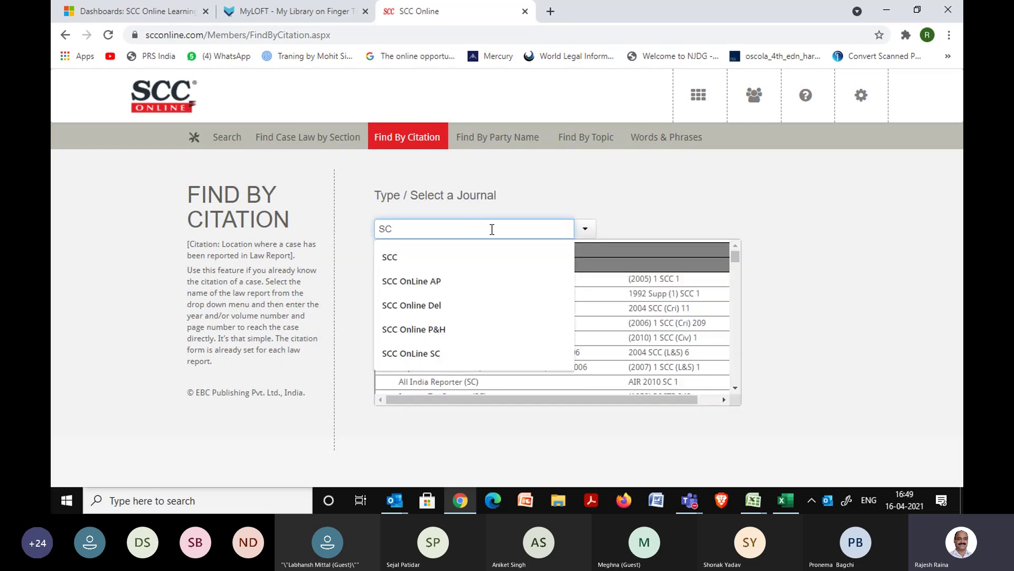
pyautogui.press('BackSpace')
pyautogui.press('BackSpace')
pyautogui.write('air')
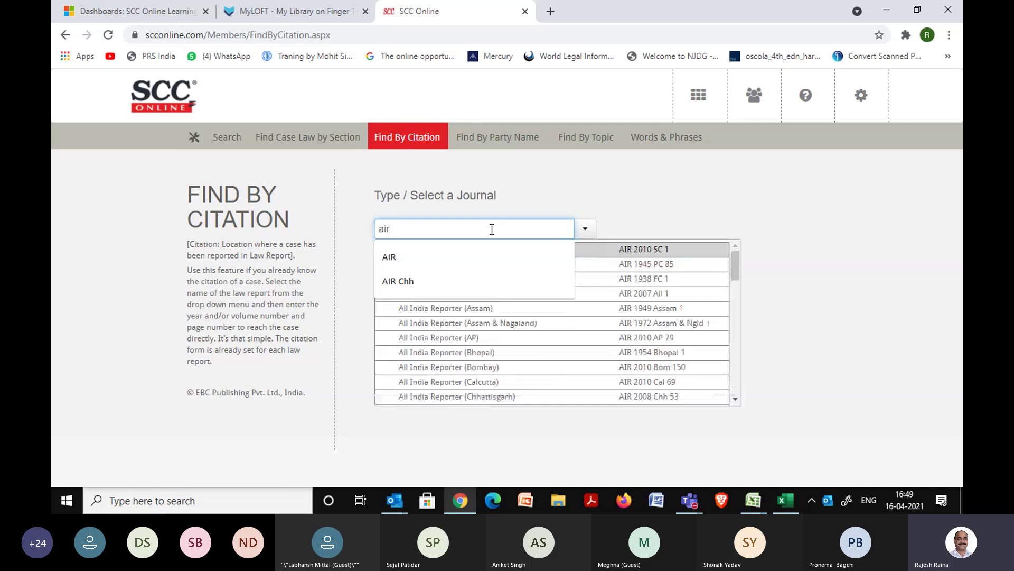
pyautogui.click(425, 256)
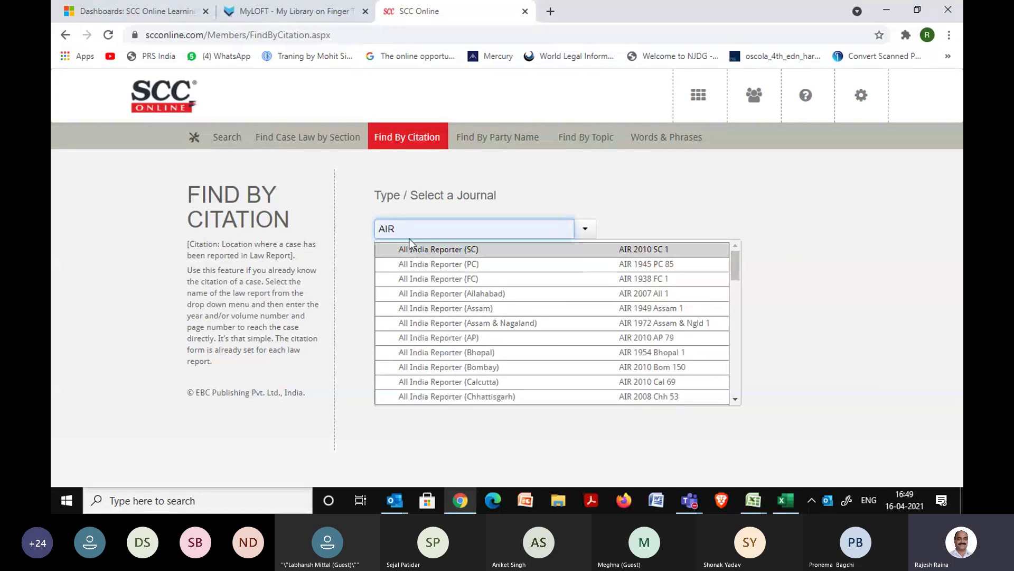
pyautogui.click(448, 251)
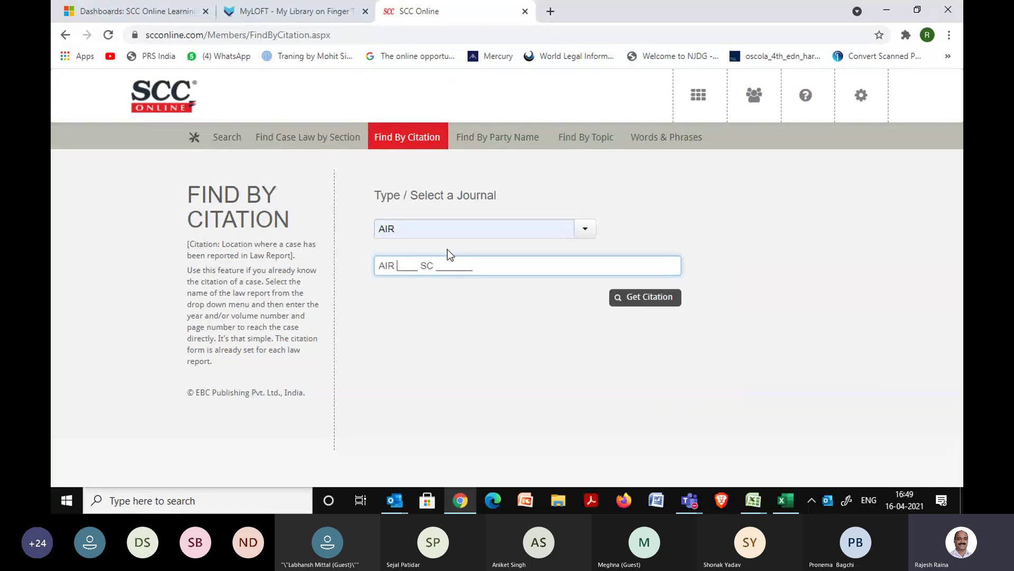
pyautogui.write('2010')
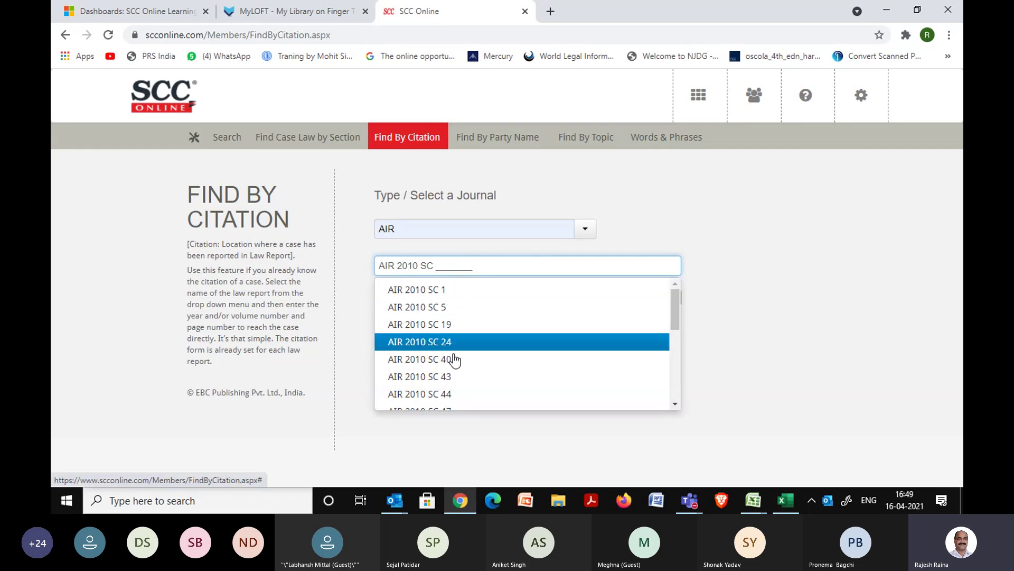
pyautogui.click(457, 291)
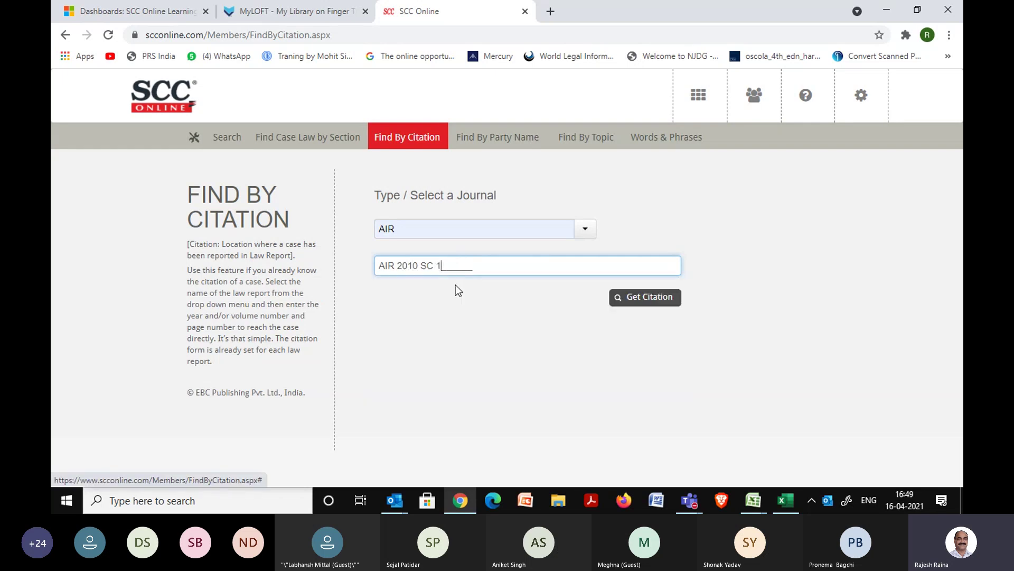
pyautogui.click(646, 304)
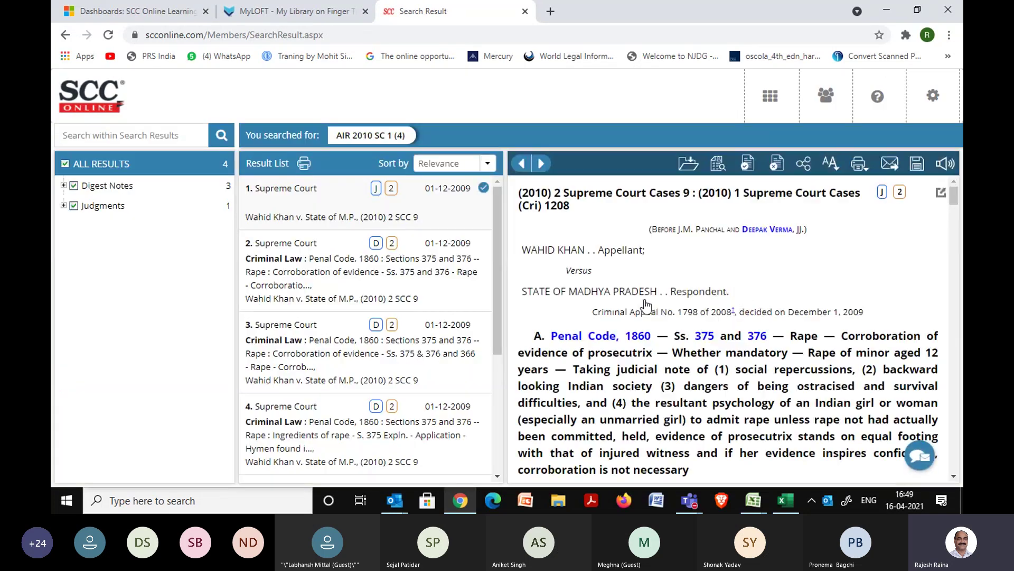
# Read result 2's Criminal Law digest note, then bring up the SCC Online Dashboard.
pyautogui.click(381, 251)
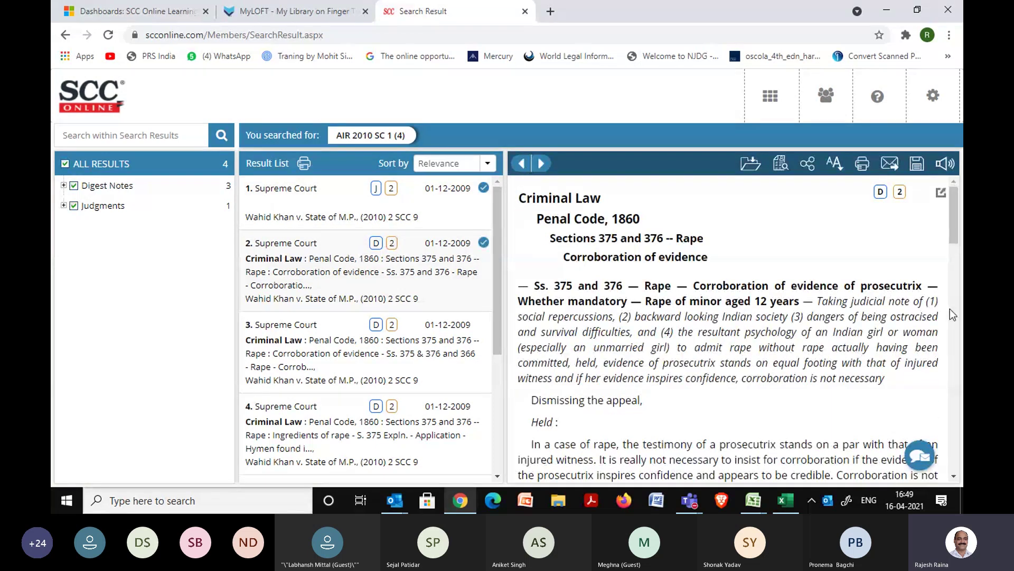
pyautogui.moveTo(959, 227); pyautogui.dragTo(961, 418)
pyautogui.scroll(3, 570, 320)
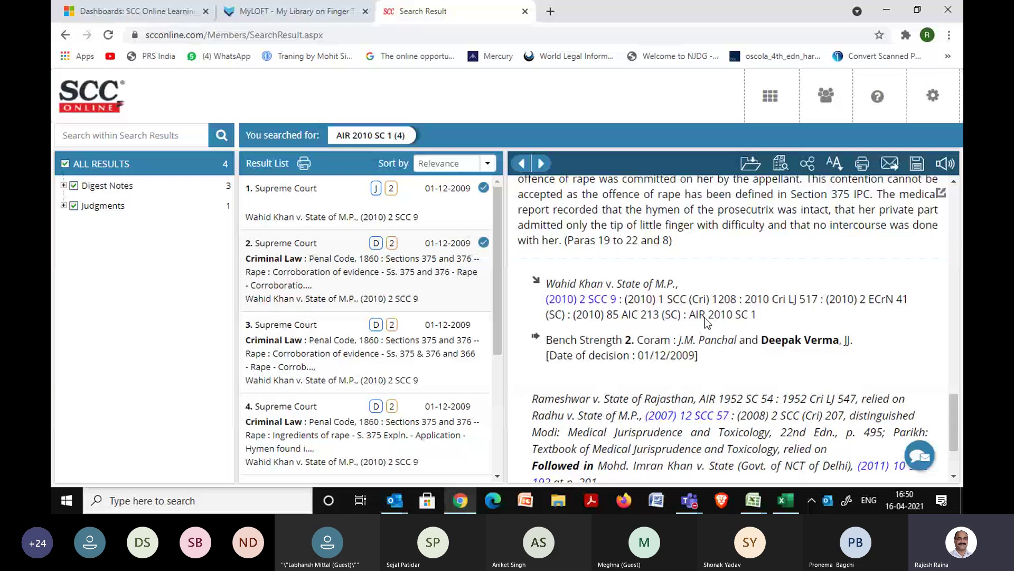
pyautogui.click(768, 96)
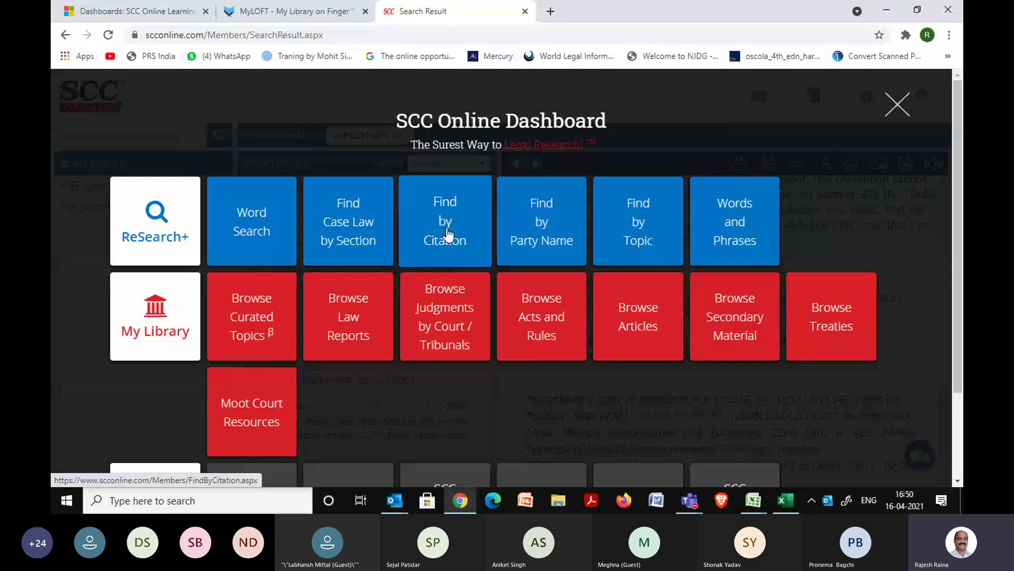
# Run a Find by Citation lookup for (1993) 4 SCC 441, returning 34 results.
pyautogui.click(447, 234)
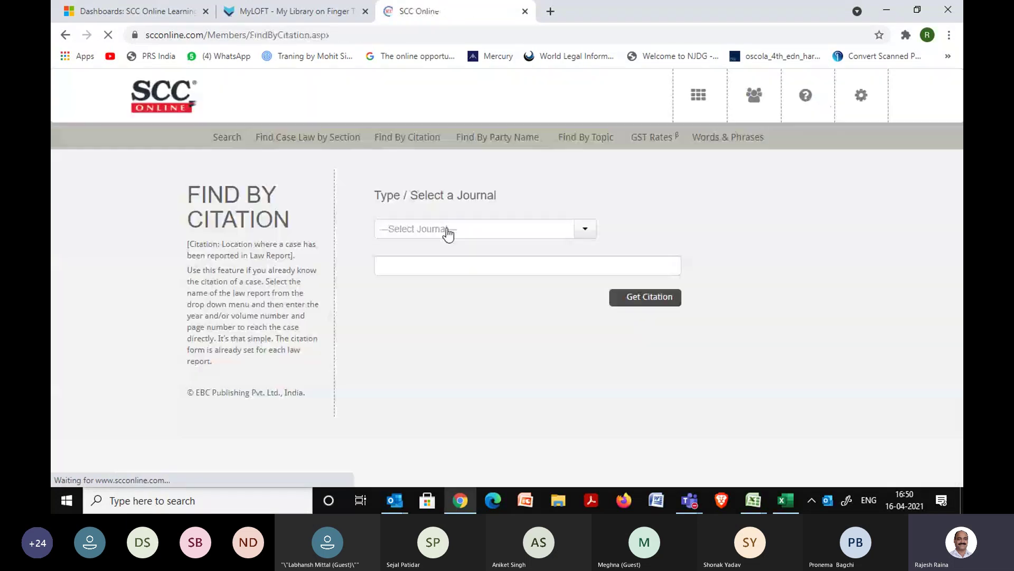
pyautogui.click(381, 267)
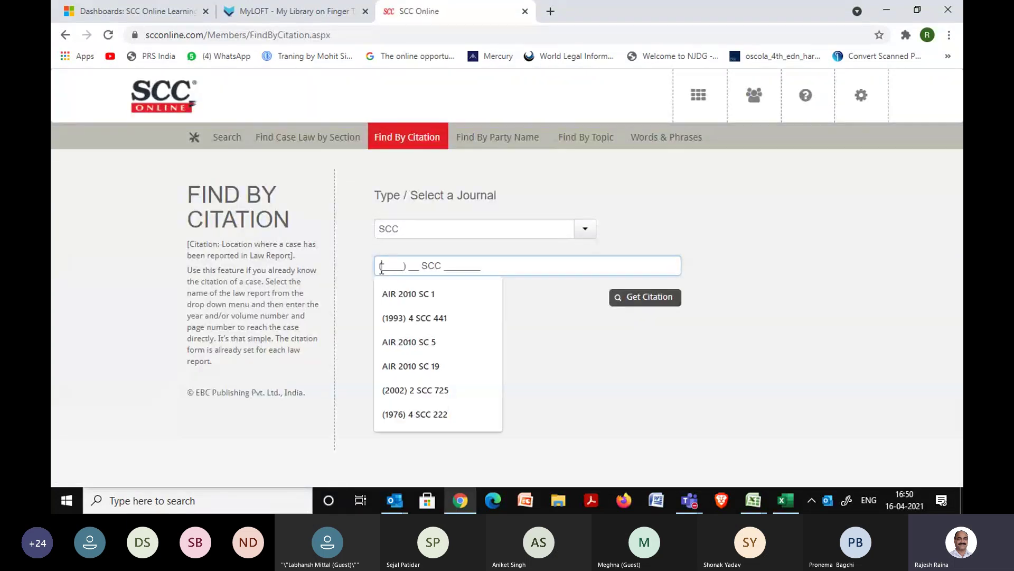
pyautogui.write('1')
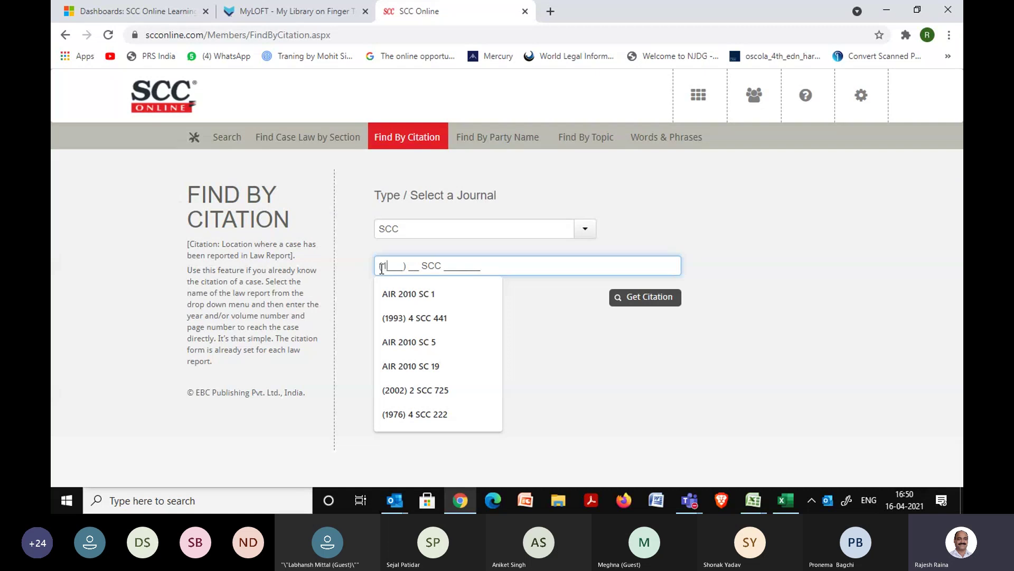
pyautogui.write('993) 4_ SCC ')
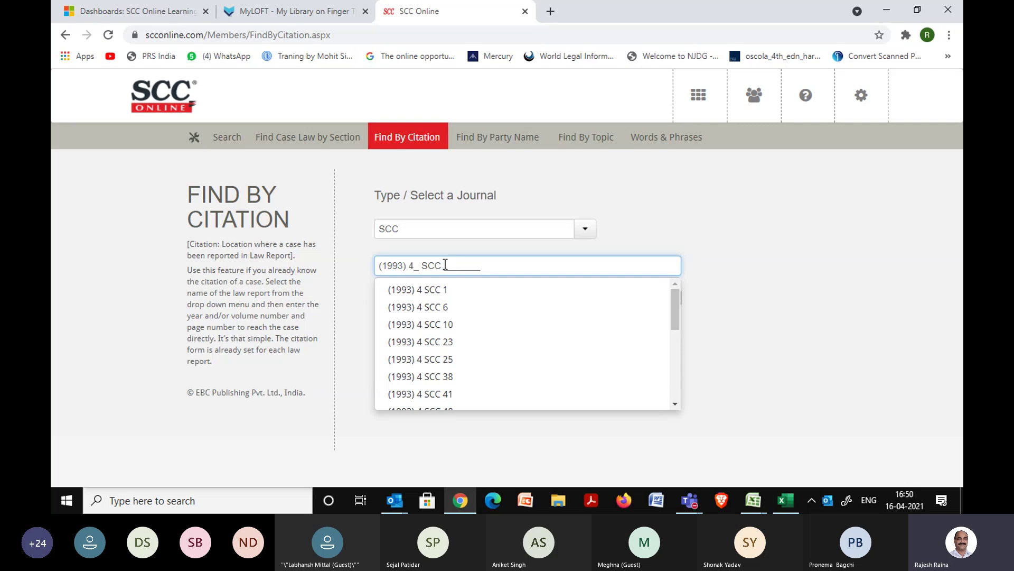
pyautogui.write('441')
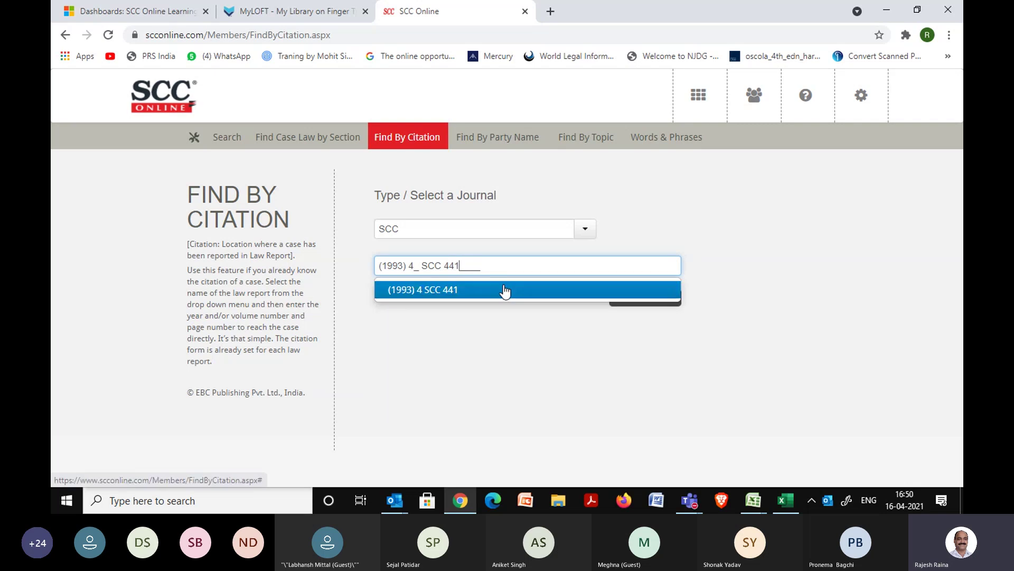
pyautogui.click(504, 291)
pyautogui.click(636, 303)
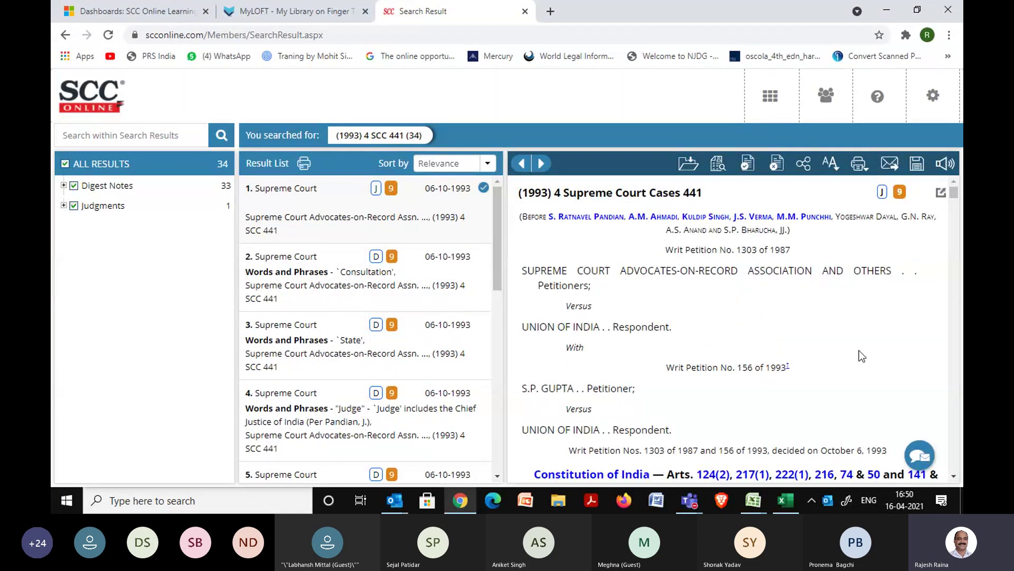
# Scroll the judgment's headnote and view the cited Article 222(1) text in a popup.
pyautogui.scroll(-6, 859, 350)
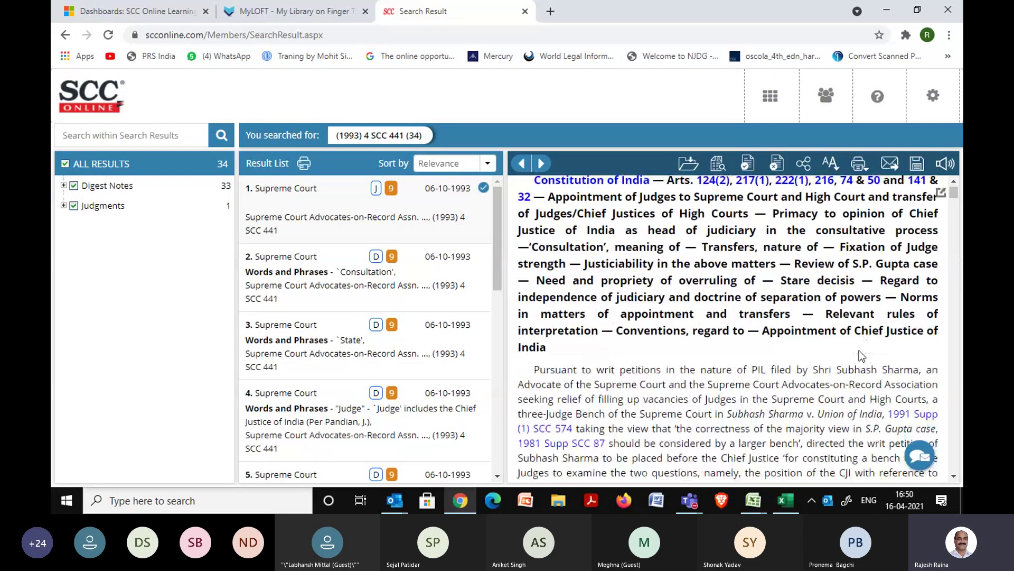
pyautogui.scroll(-8, 859, 352)
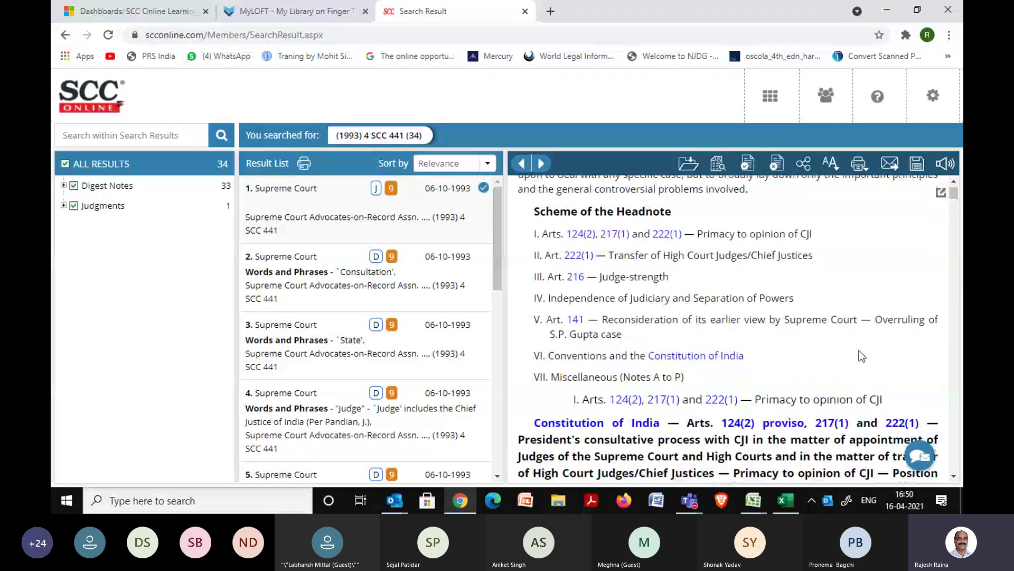
pyautogui.scroll(-1, 859, 350)
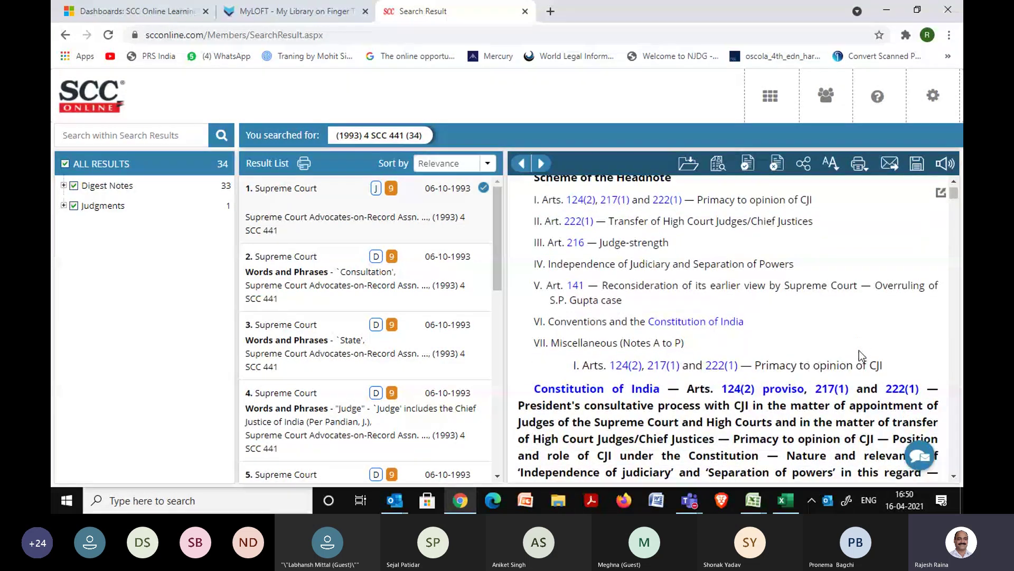
pyautogui.scroll(-3, 859, 350)
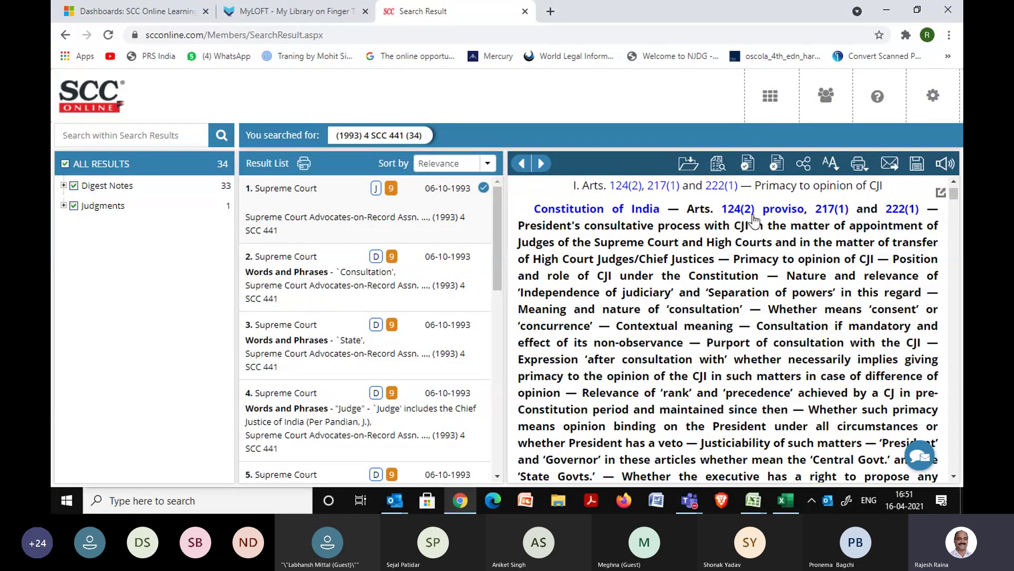
pyautogui.click(894, 214)
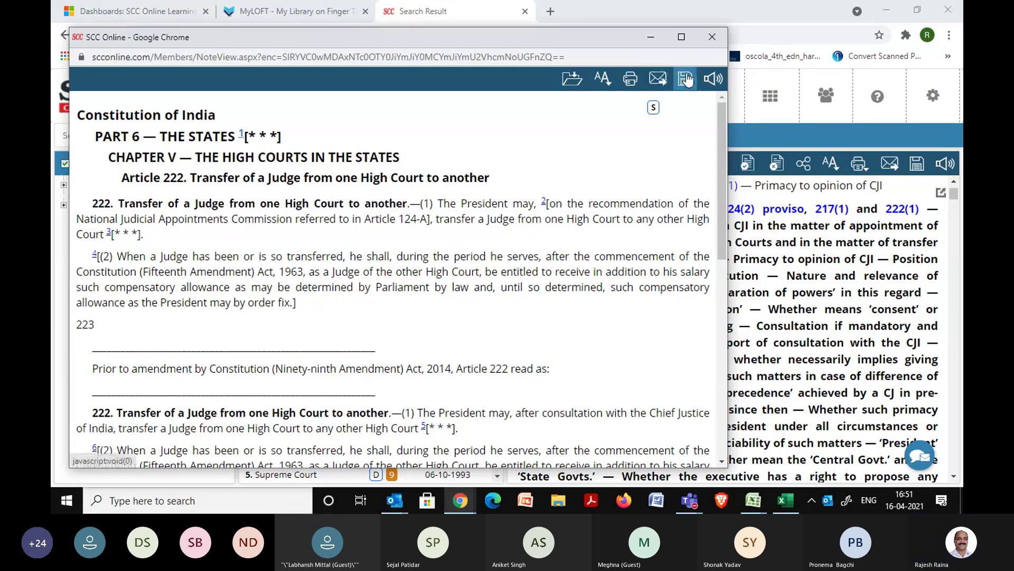
pyautogui.click(713, 36)
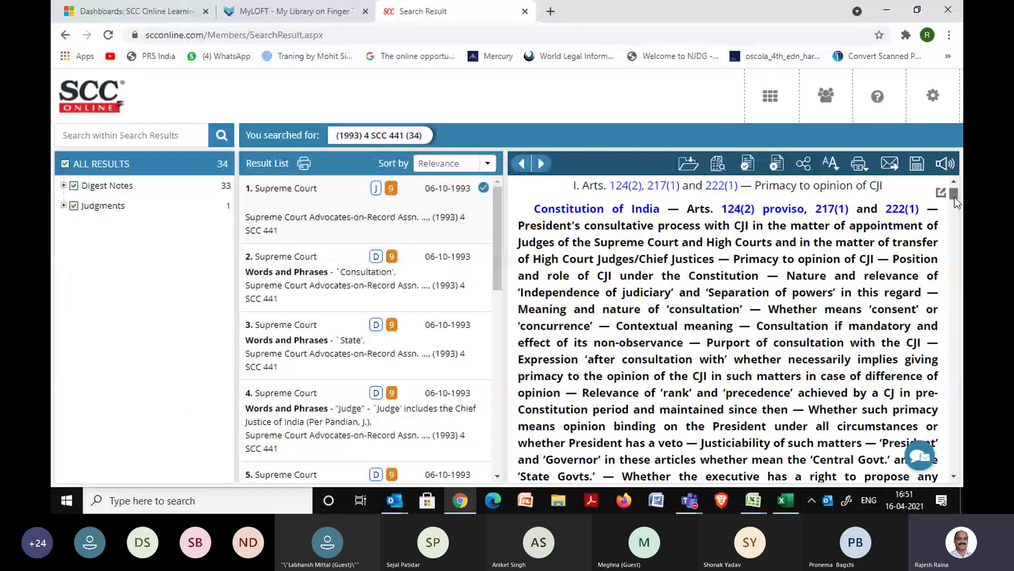
# Read through the judgment down to page 504, where the concurring opinion begins.
pyautogui.scroll(-10, 900, 305)
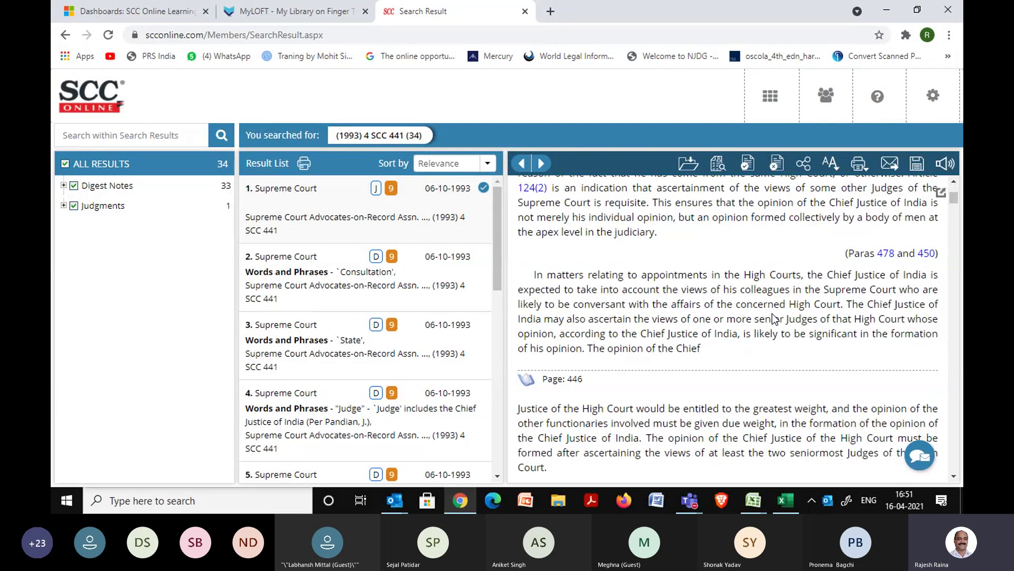
pyautogui.scroll(8, 775, 318)
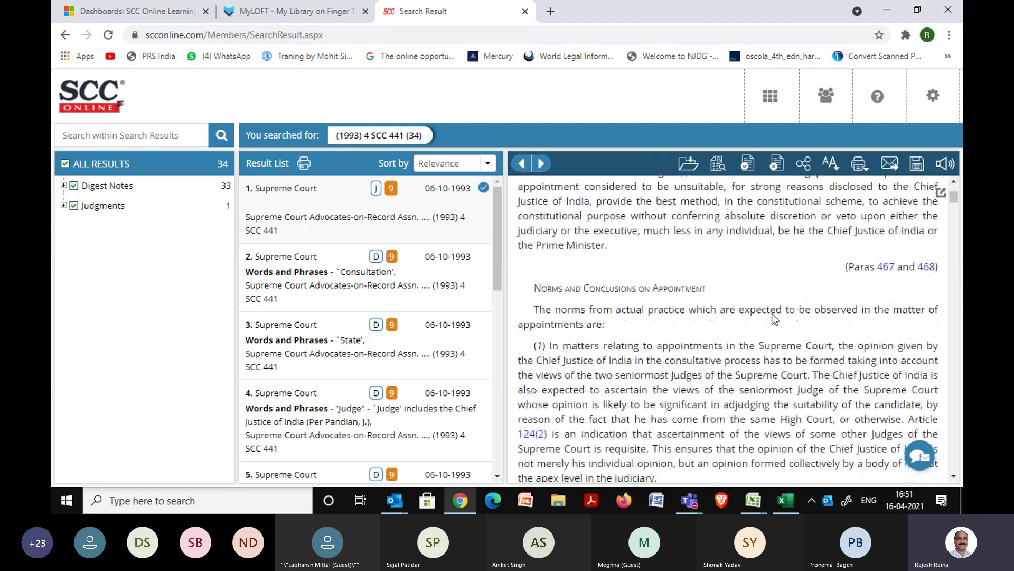
pyautogui.scroll(2, 774, 318)
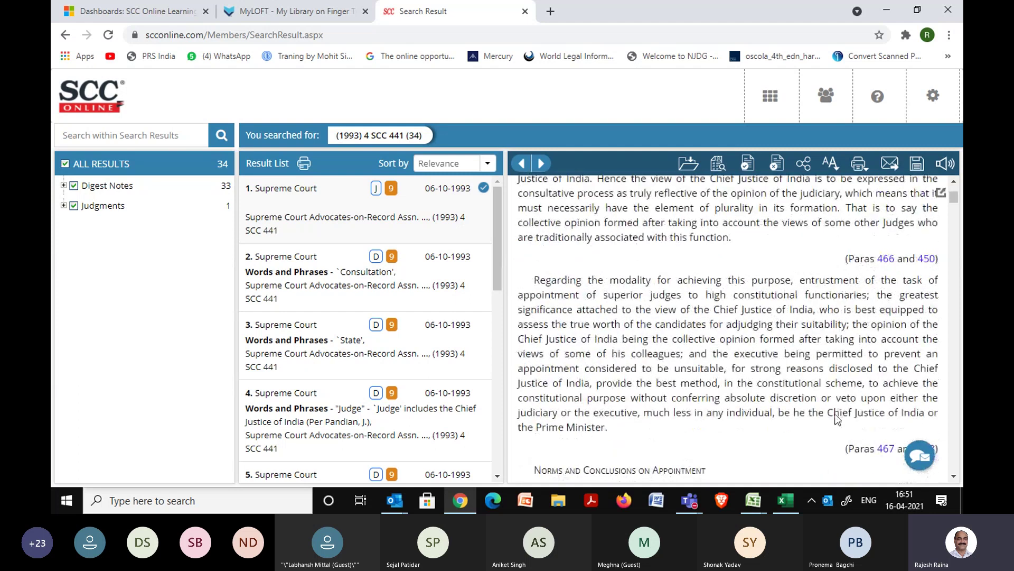
pyautogui.click(954, 476)
pyautogui.click(954, 476)
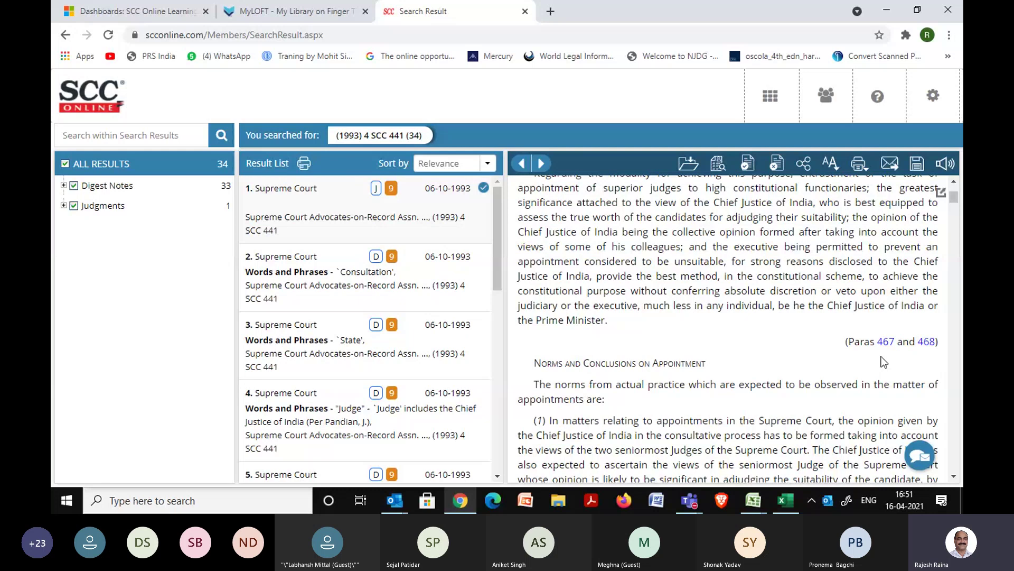
pyautogui.scroll(-10, 840, 360)
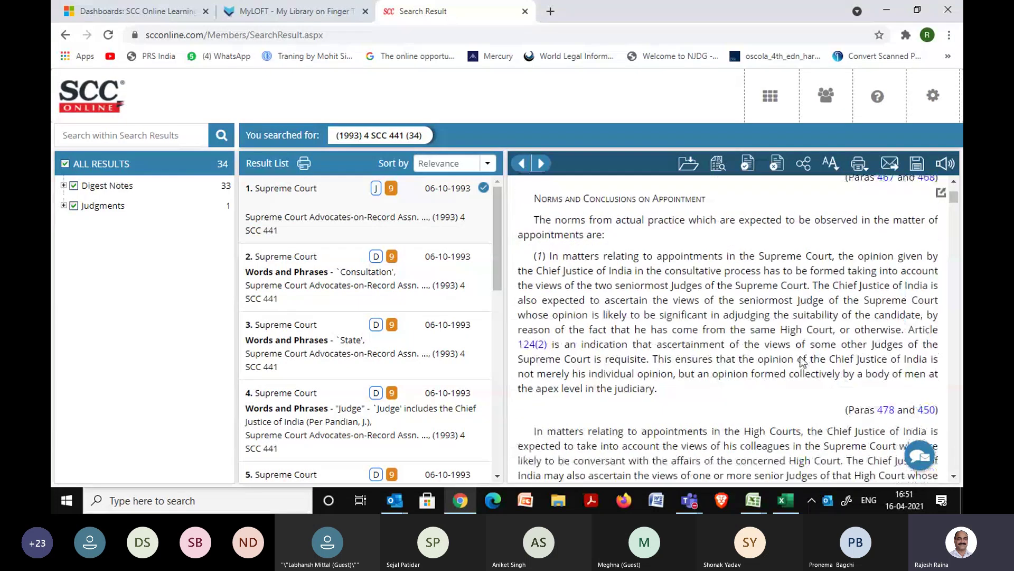
pyautogui.scroll(-10, 801, 362)
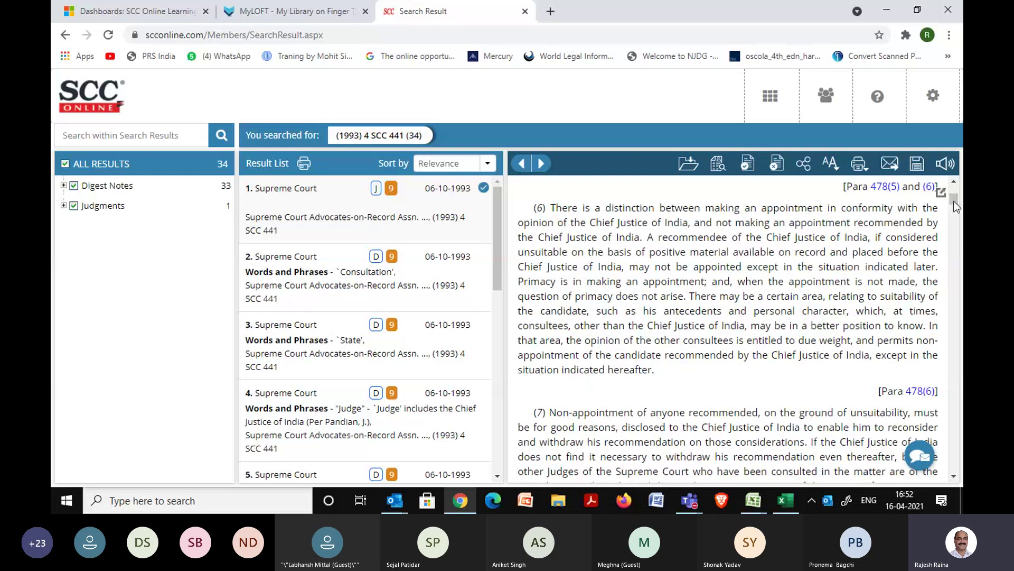
pyautogui.moveTo(954, 200); pyautogui.dragTo(952, 257)
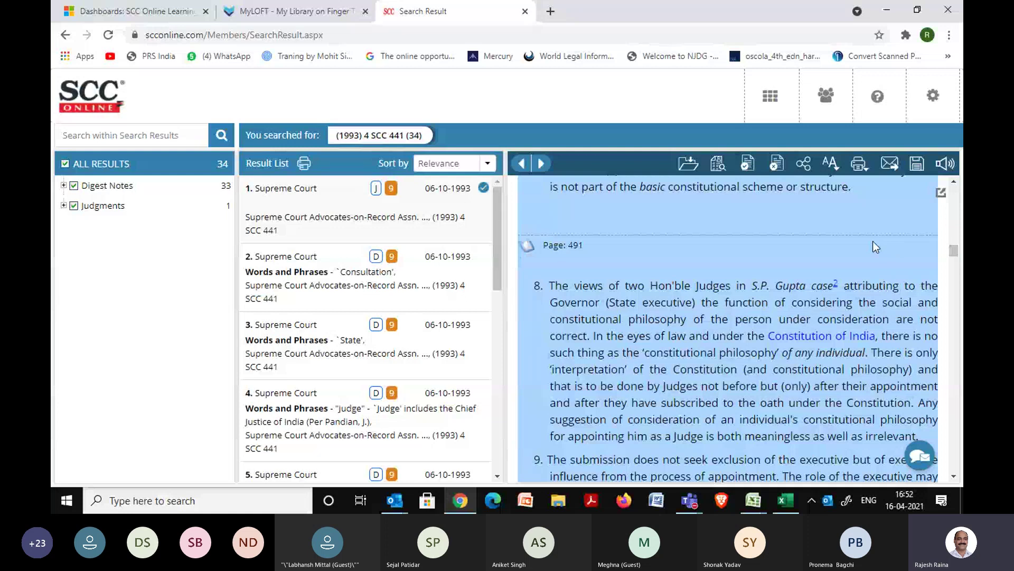
pyautogui.scroll(6, 873, 241)
pyautogui.scroll(-5, 873, 241)
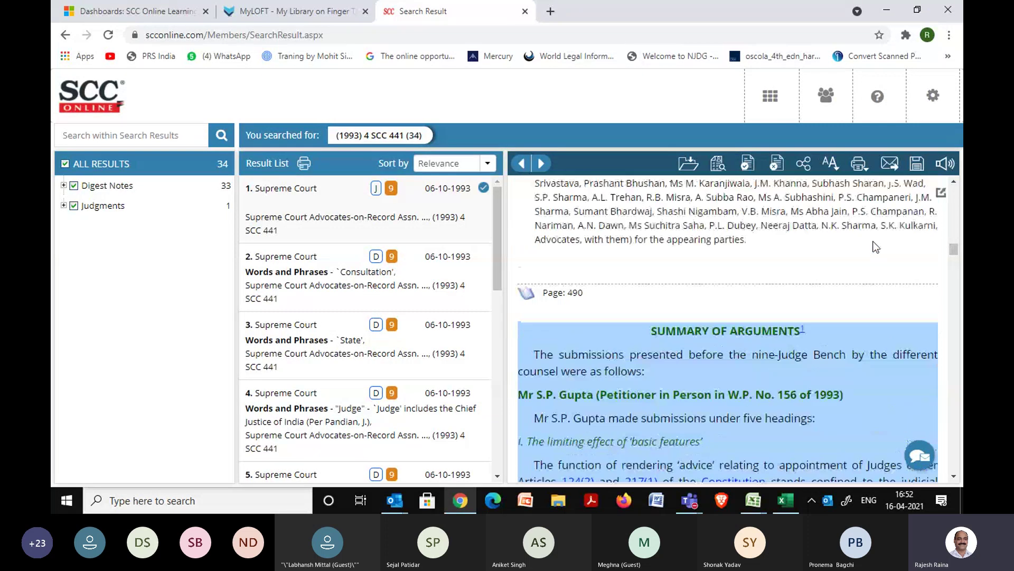
pyautogui.scroll(3, 873, 241)
pyautogui.scroll(-5, 873, 241)
pyautogui.scroll(-1, 873, 241)
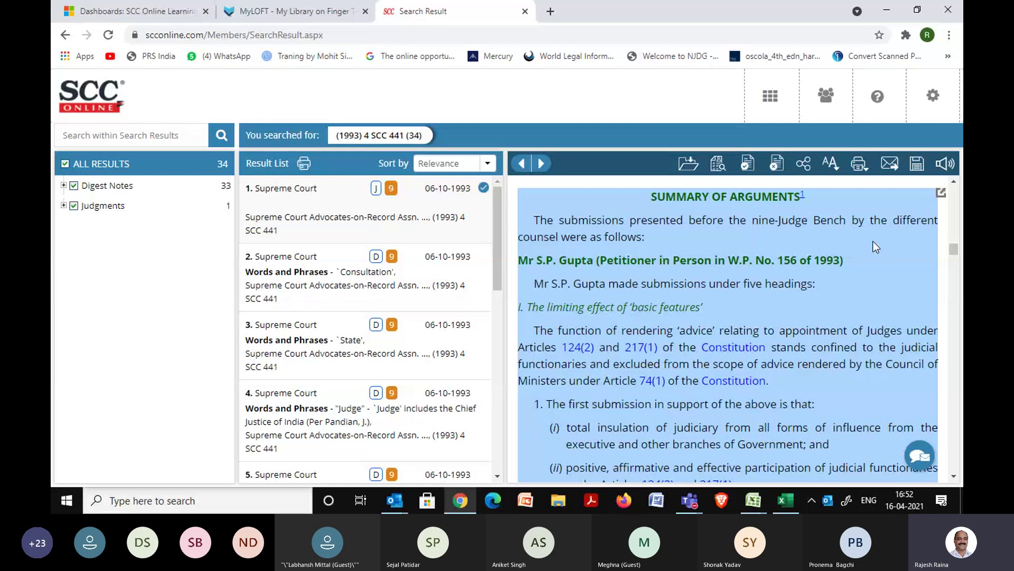
pyautogui.scroll(-8, 873, 241)
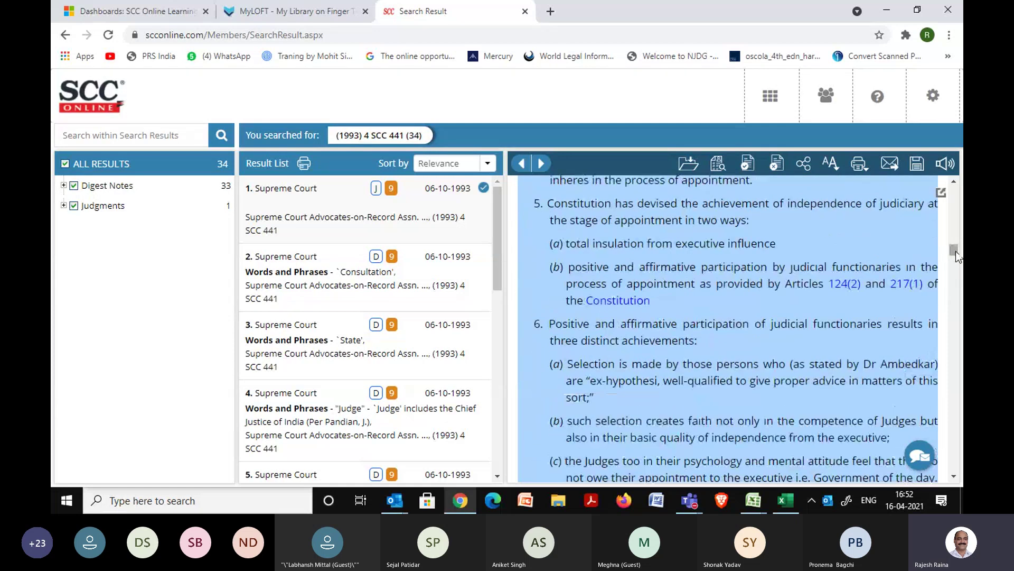
pyautogui.moveTo(955, 252)
pyautogui.mouseDown()
pyautogui.moveTo(955, 313)
pyautogui.moveTo(953, 264)
pyautogui.mouseUp()
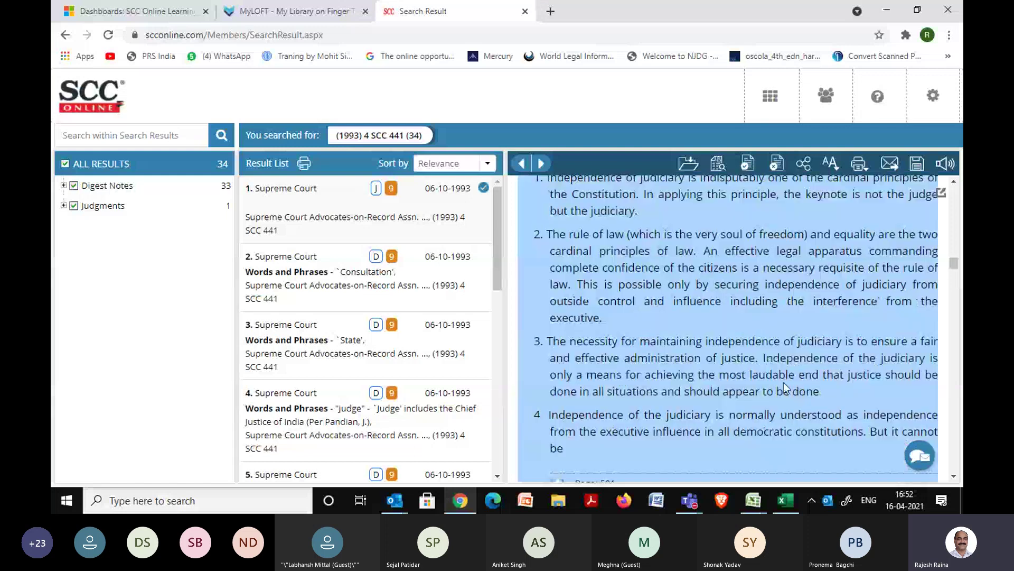
pyautogui.scroll(-6, 773, 396)
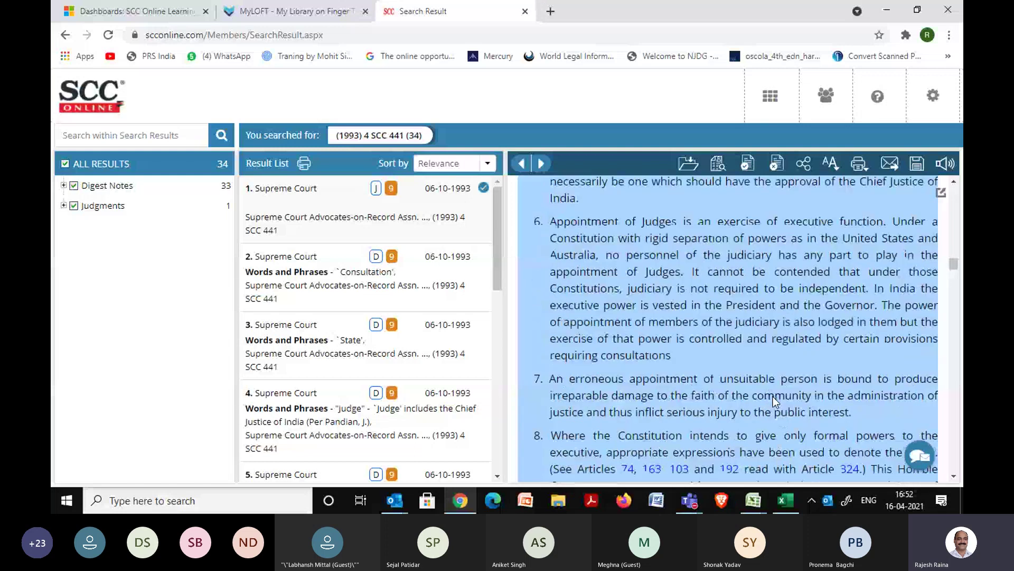
pyautogui.scroll(-10, 772, 396)
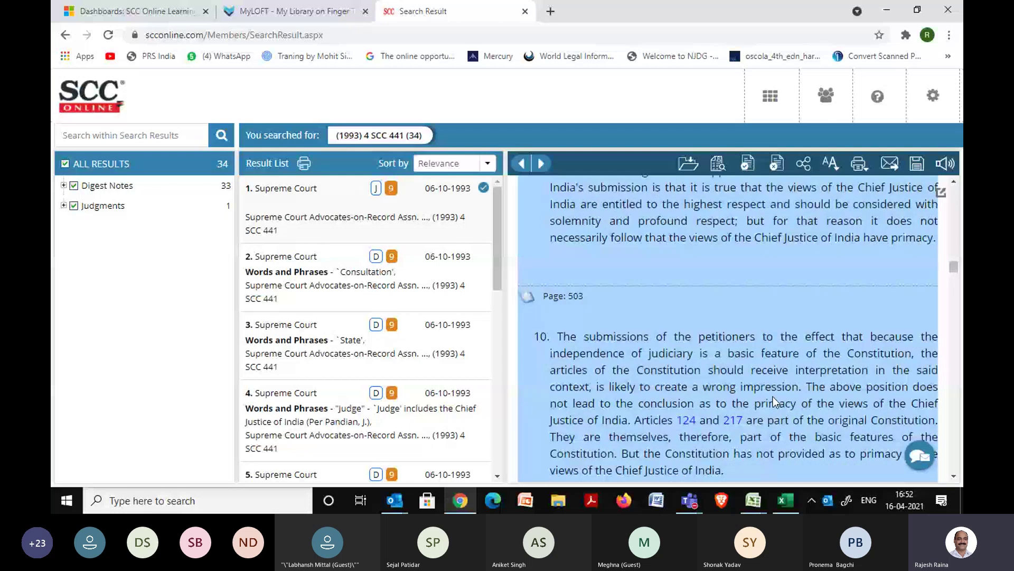
pyautogui.scroll(-12, 772, 396)
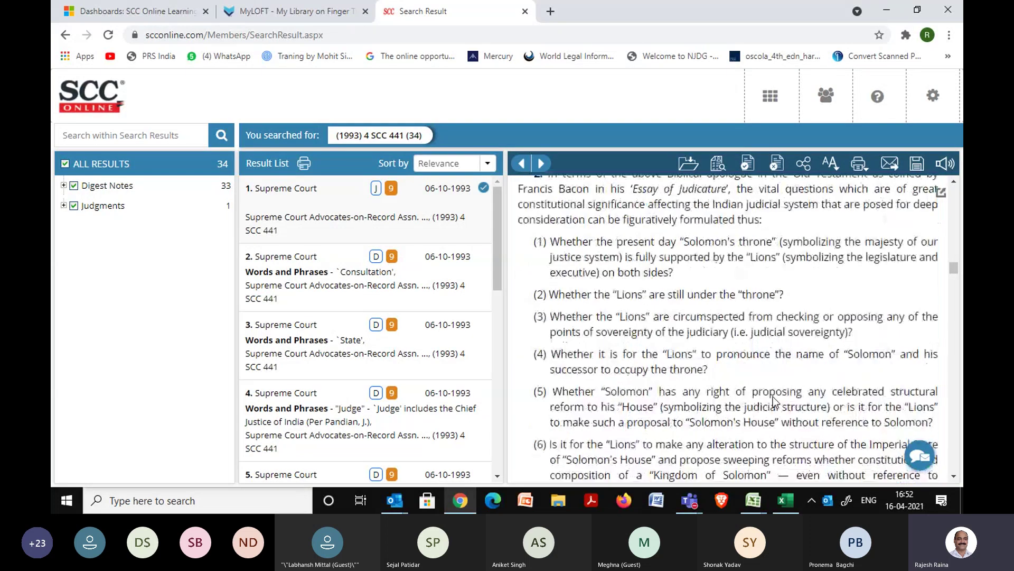
pyautogui.scroll(5, 772, 396)
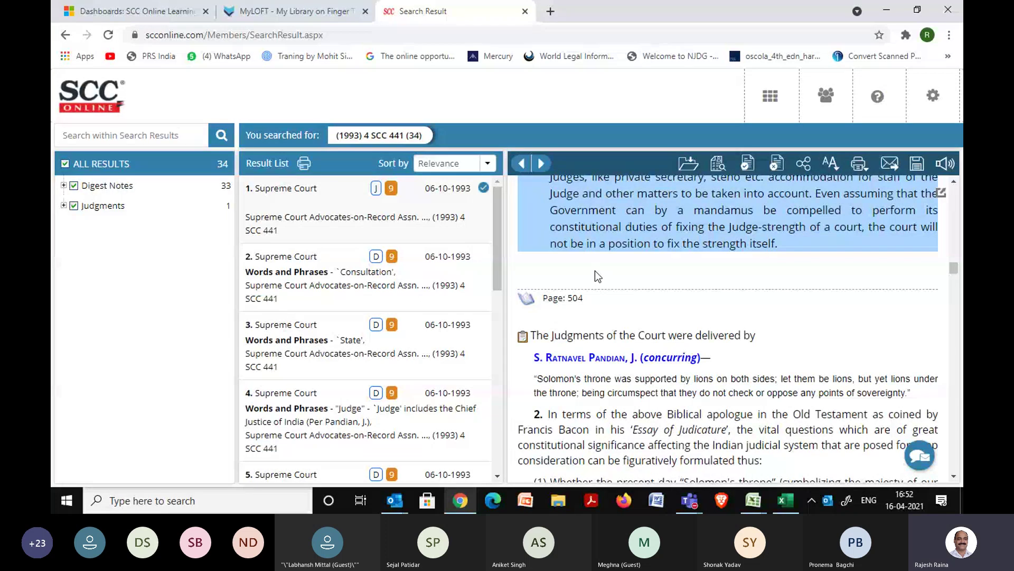
# Start a Find Case Law by Section search and choose the Contract Act, 1872.
pyautogui.click(768, 103)
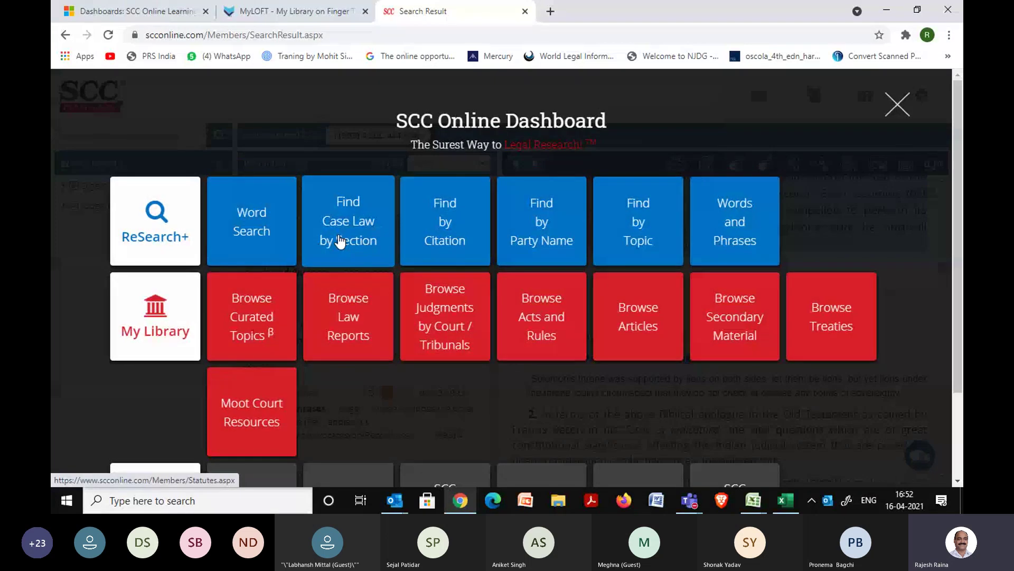
pyautogui.click(341, 242)
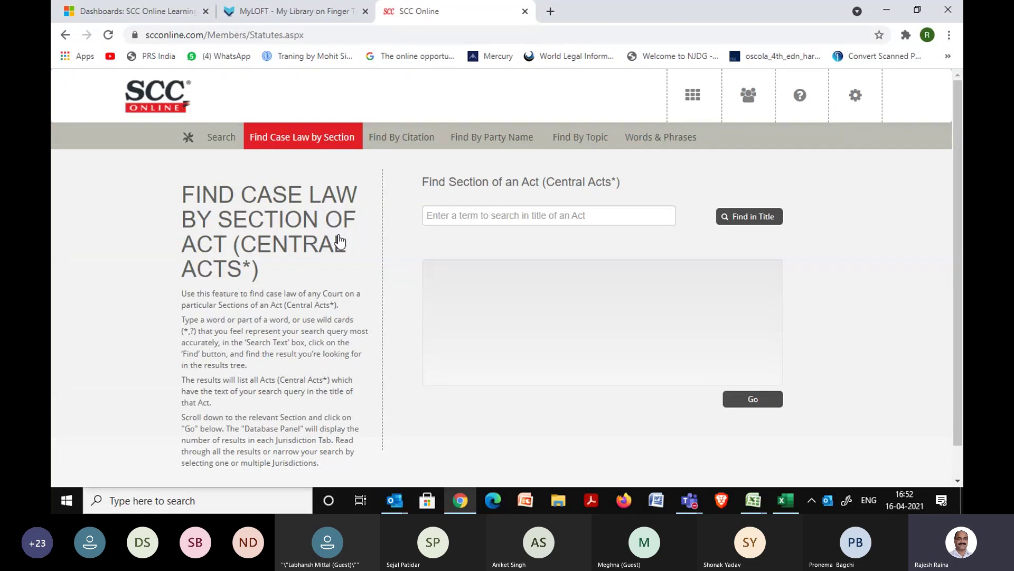
pyautogui.click(459, 215)
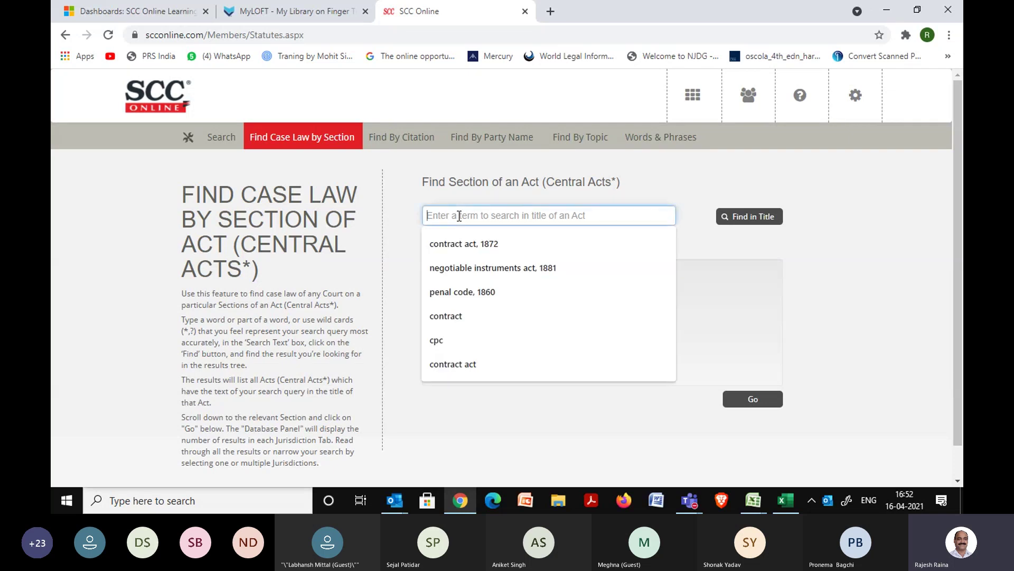
pyautogui.write('indian')
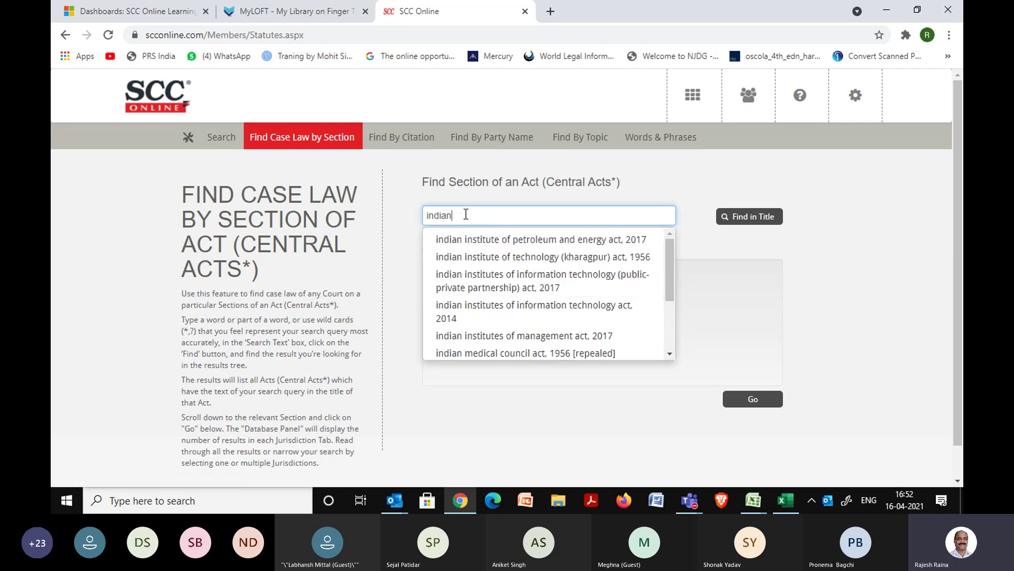
pyautogui.press('BackSpace')
pyautogui.press('BackSpace')
pyautogui.press('BackSpace')
pyautogui.press('BackSpace')
pyautogui.press('BackSpace')
pyautogui.press('BackSpace')
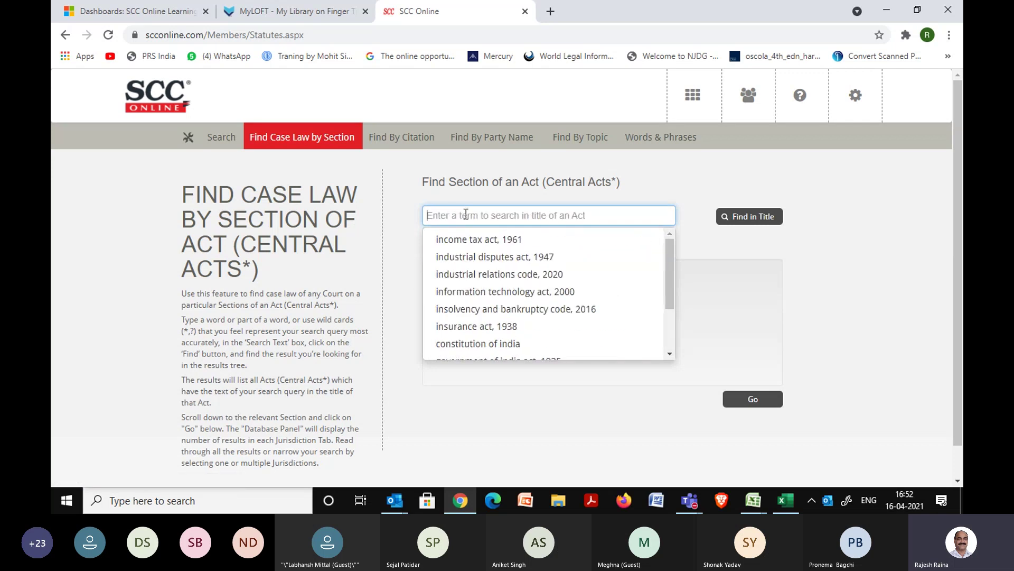
pyautogui.write('contract')
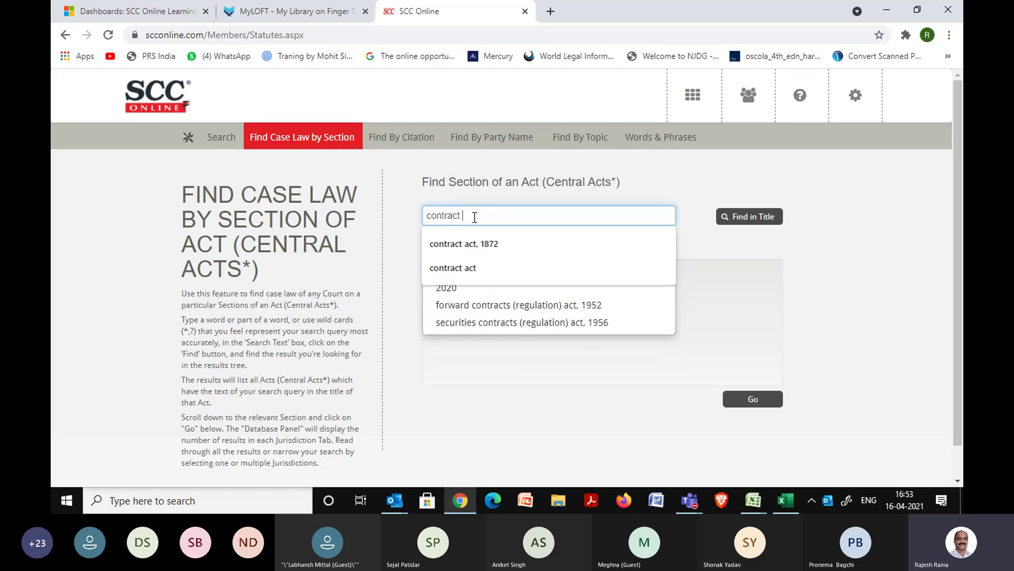
pyautogui.click(480, 243)
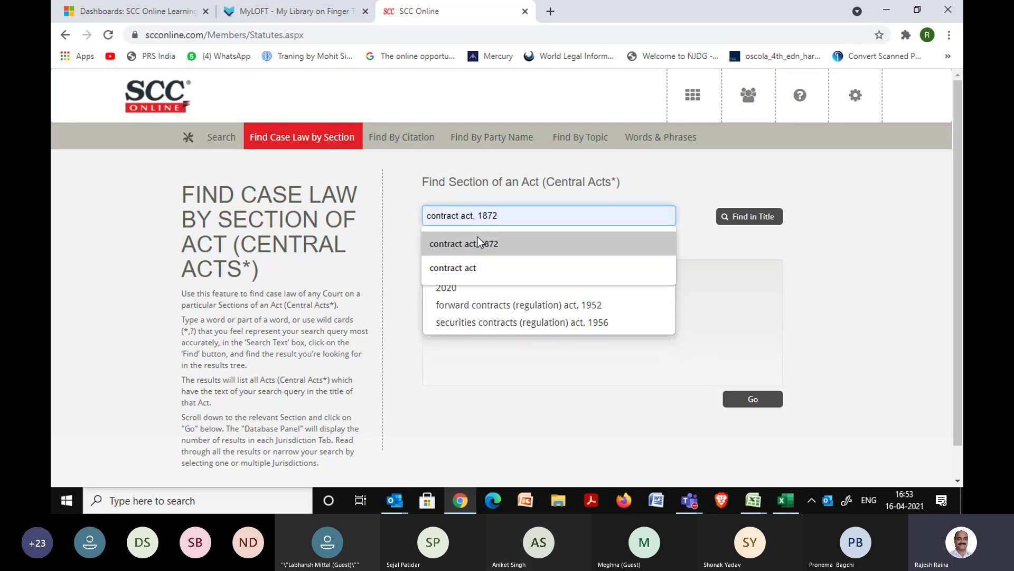
# Select Section 17 "Fraud" defined and retrieve its 373 case-law results.
pyautogui.click(748, 216)
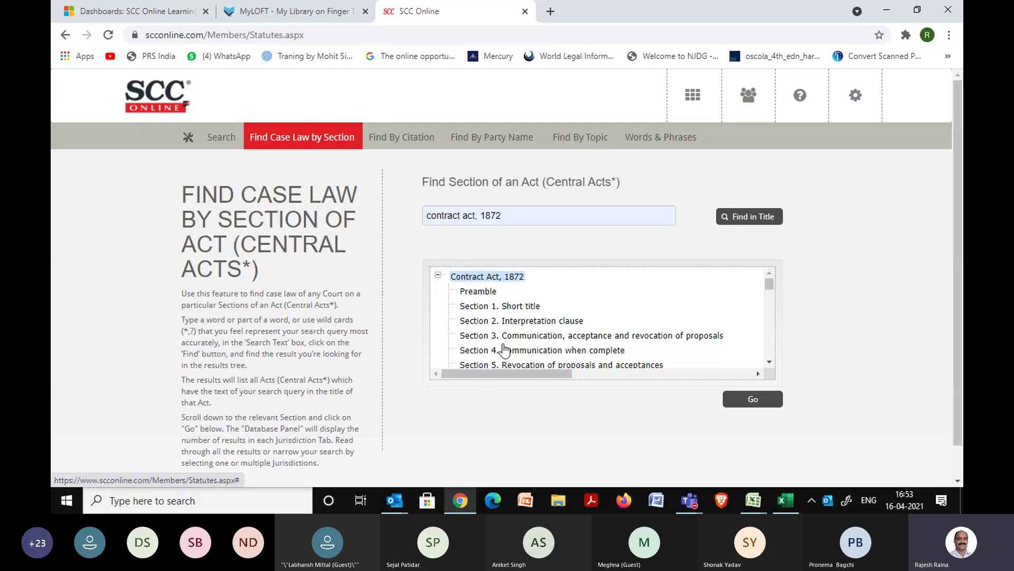
pyautogui.scroll(-4, 769, 363)
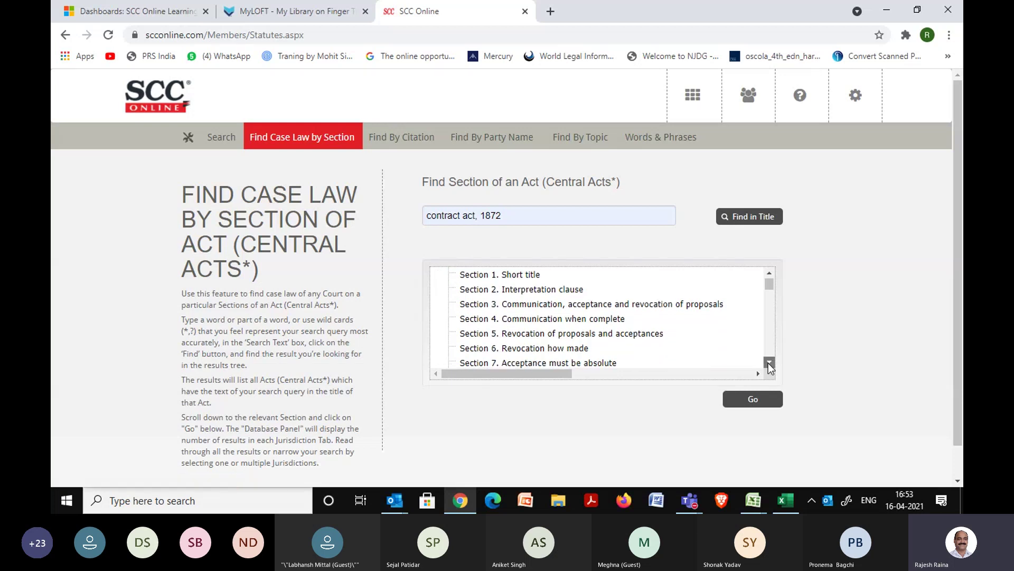
pyautogui.click(769, 363)
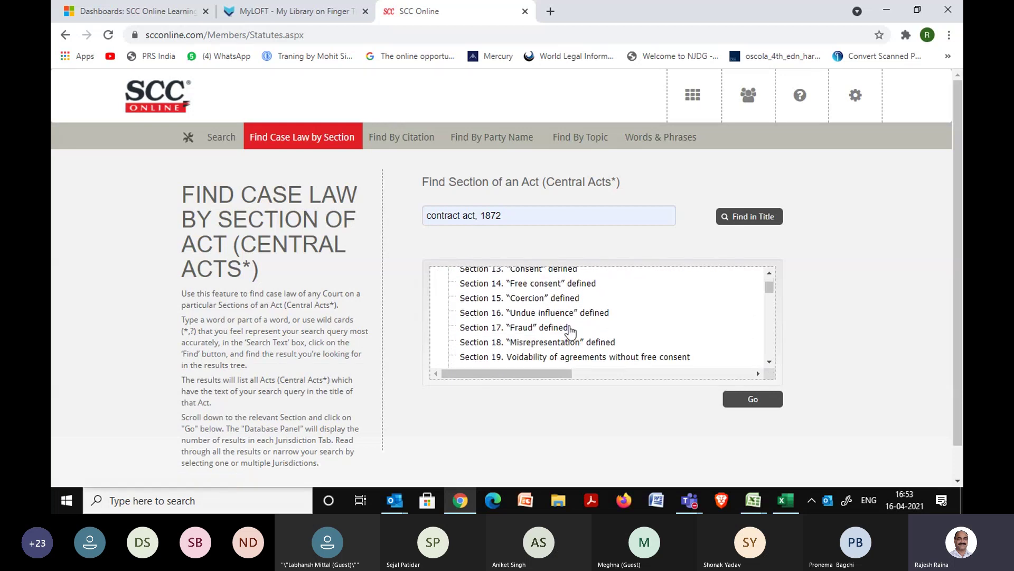
pyautogui.click(530, 329)
pyautogui.click(753, 402)
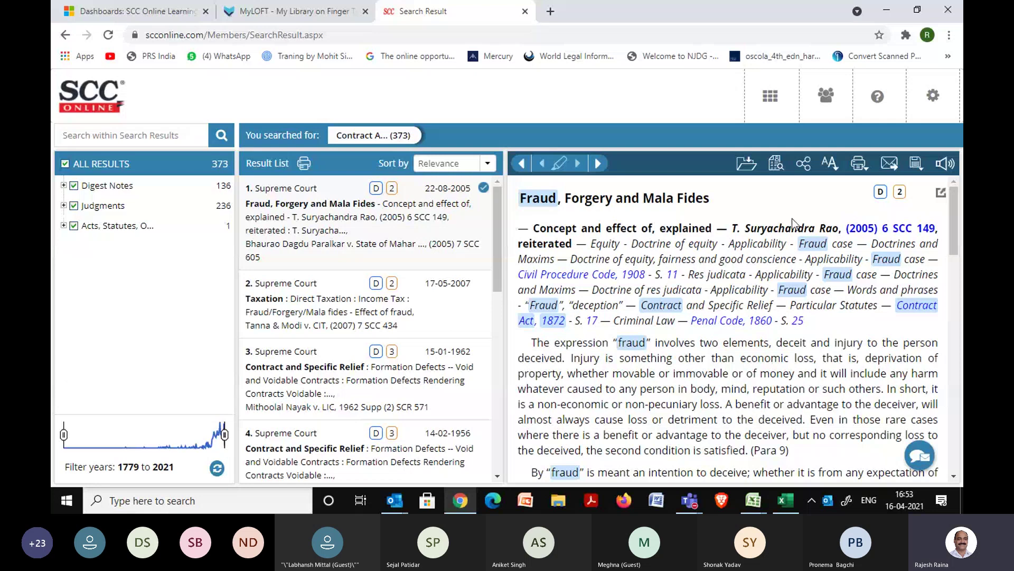
# Enter the Word Search query penal NEAR 420 NEAR negotiable NEAR 138.
pyautogui.click(760, 95)
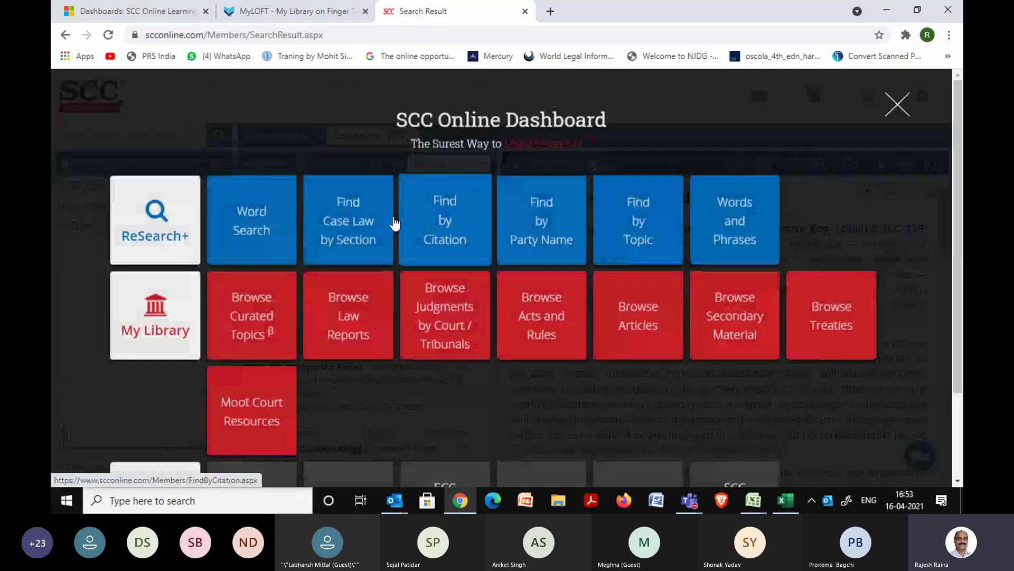
pyautogui.click(276, 248)
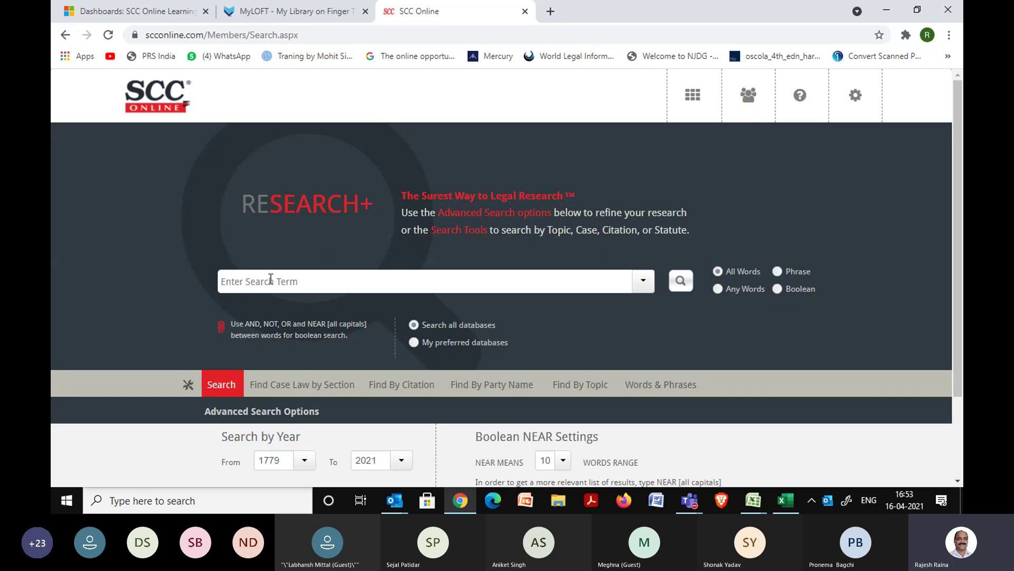
pyautogui.write('penal 420')
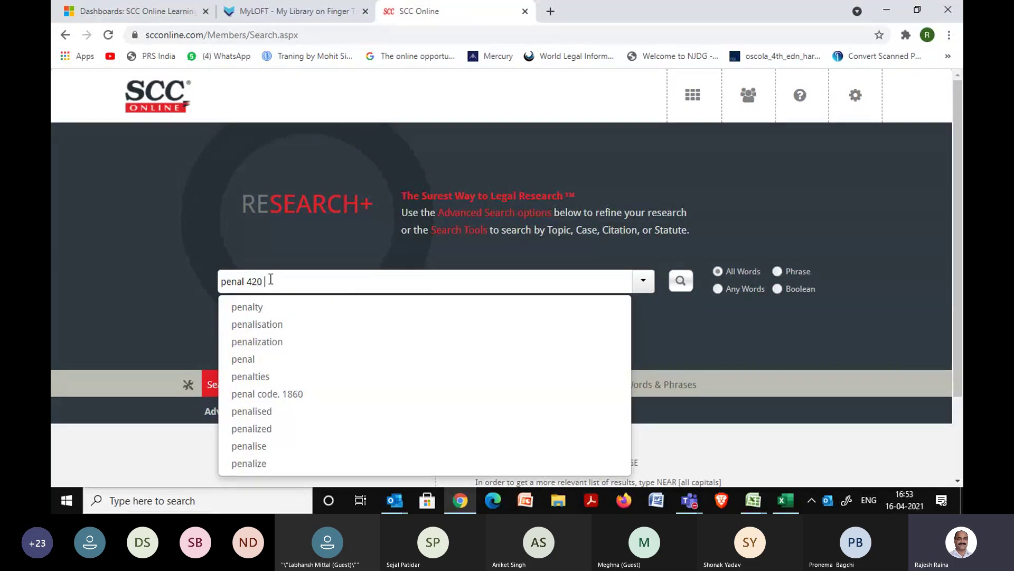
pyautogui.write(' nego')
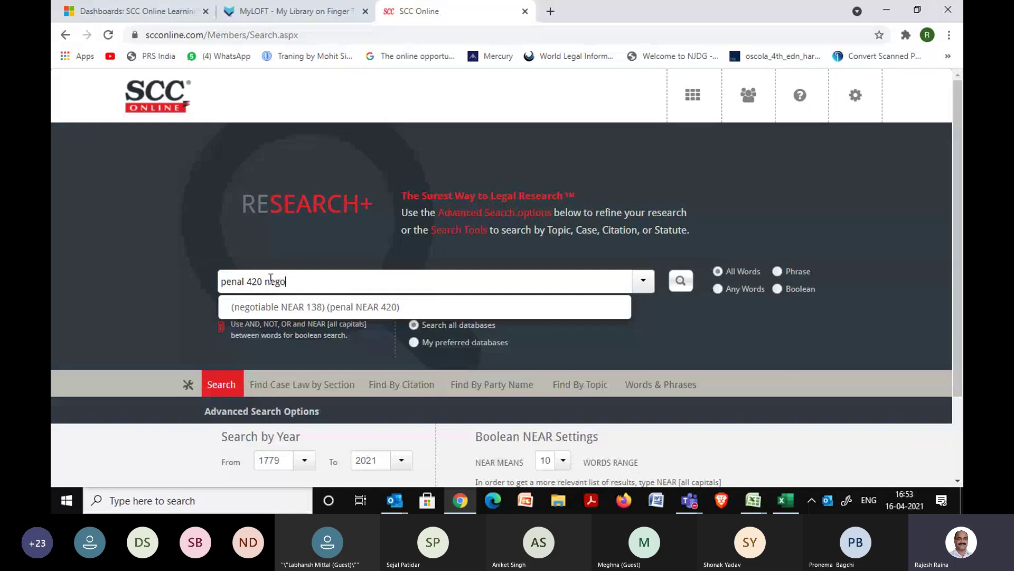
pyautogui.write('tiable 138')
pyautogui.click(326, 248)
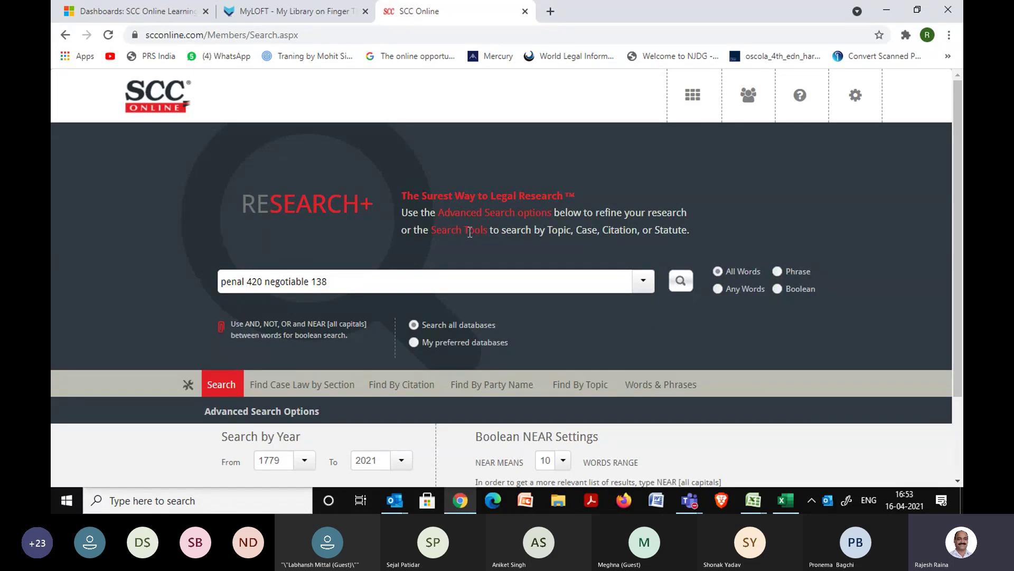
pyautogui.write('NEAR 420 ')
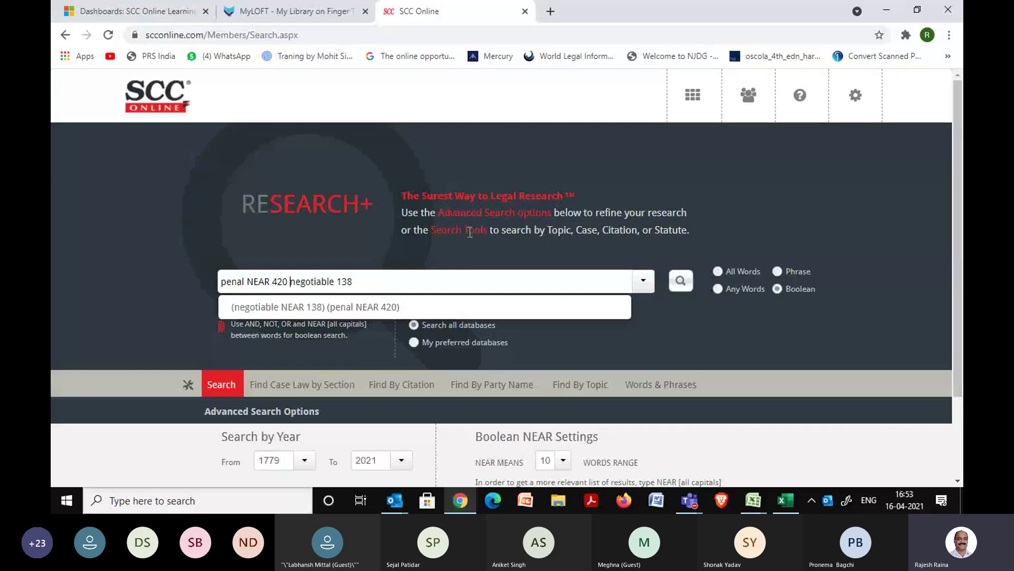
pyautogui.write('NEAR negotiable ')
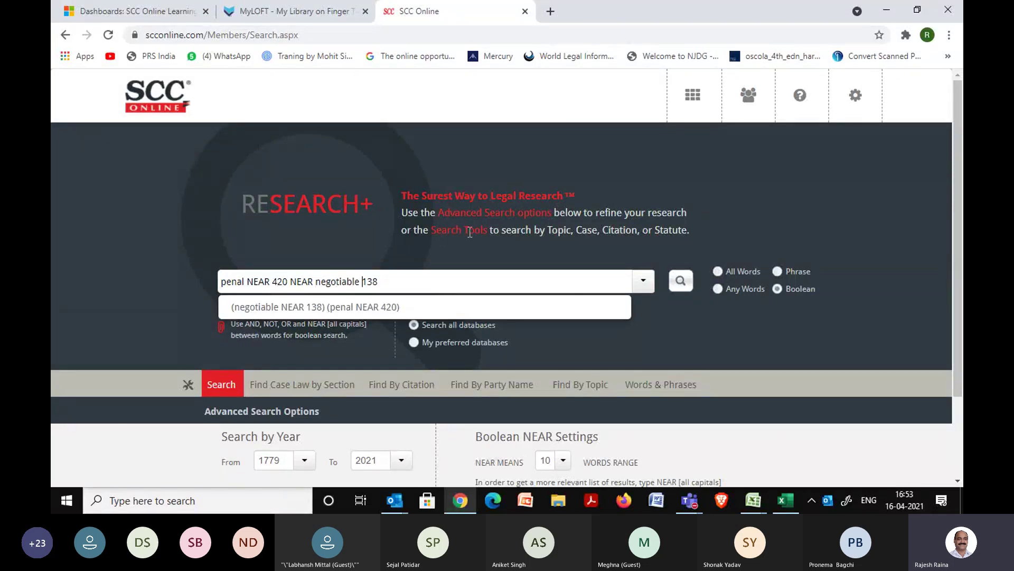
pyautogui.write('NEAR')
pyautogui.click(453, 256)
# Run the search and restrict its judgments to the Supreme Court only, leaving 8 results.
pyautogui.click(681, 280)
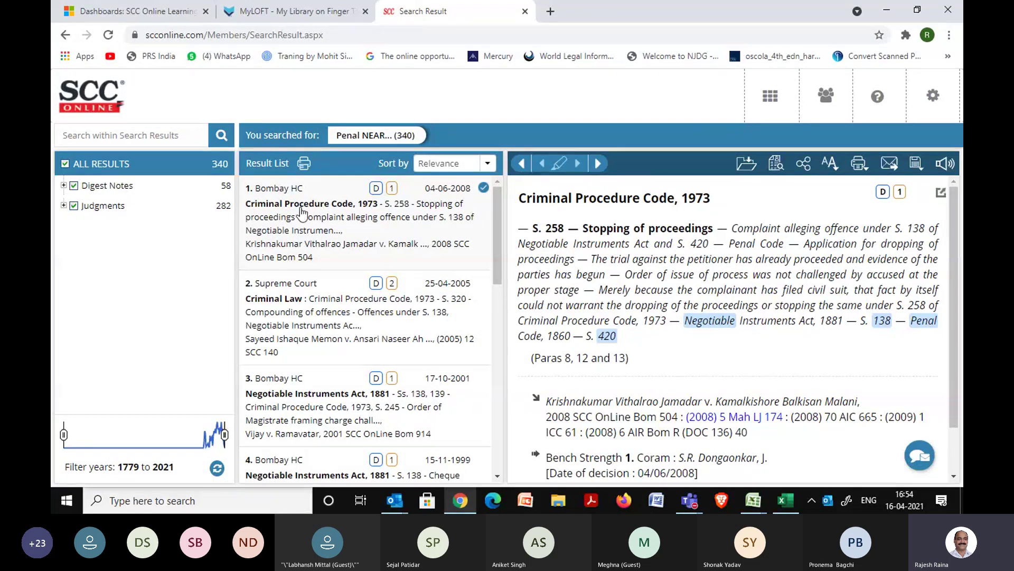
pyautogui.click(64, 207)
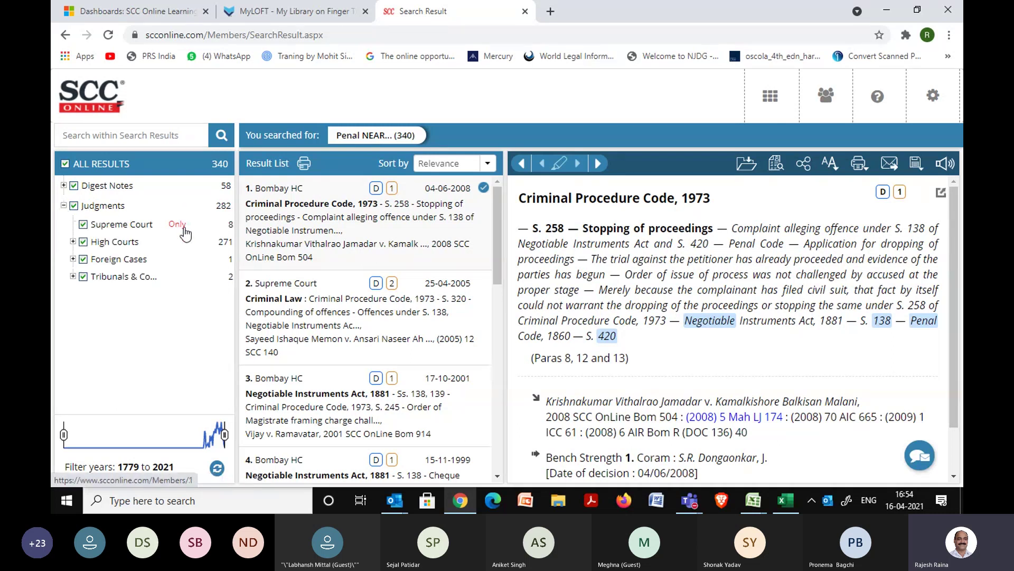
pyautogui.click(182, 227)
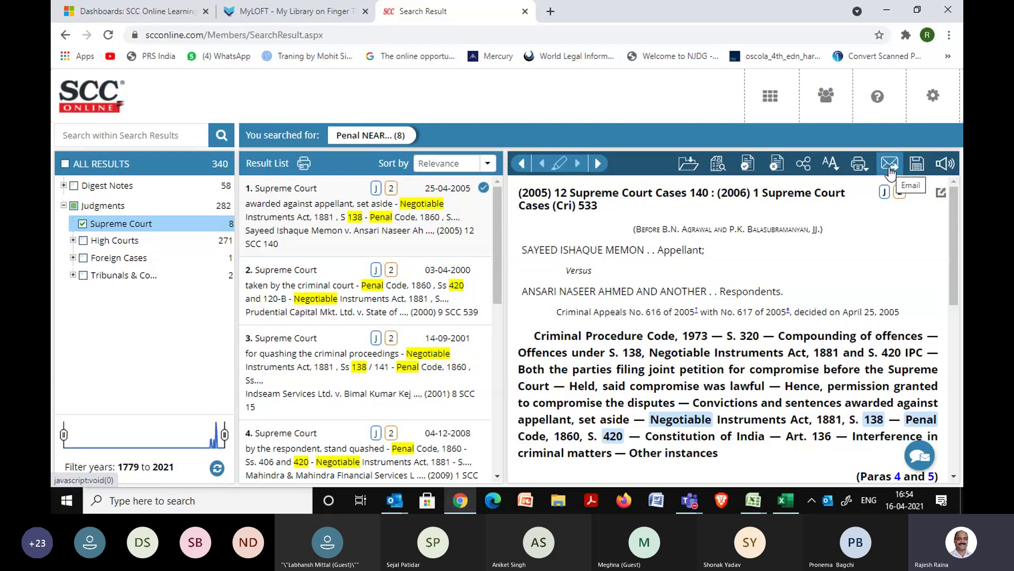
pyautogui.moveTo(867, 173)
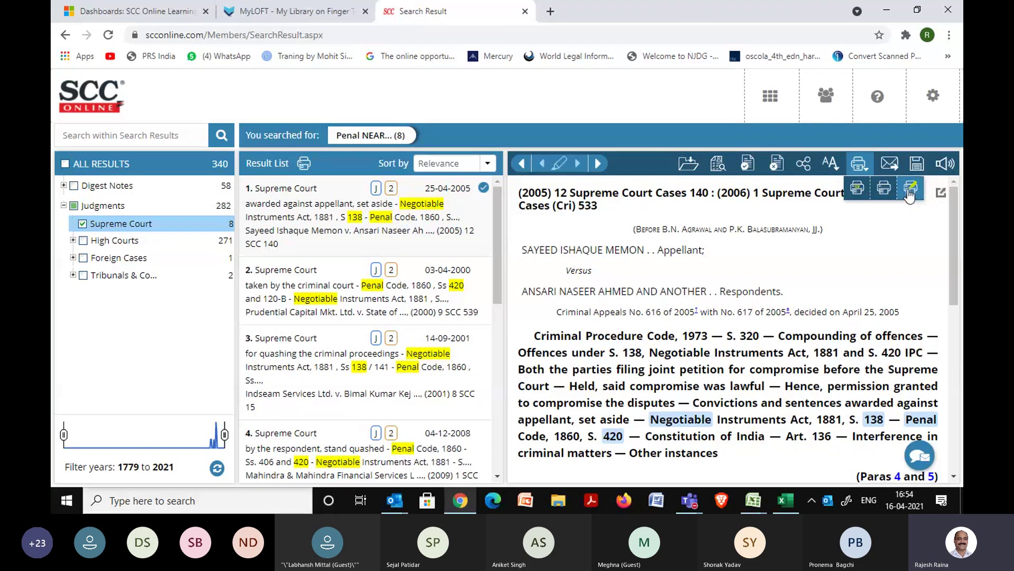
# Print page 140 only (From 140 To 140) of (2005) 12 SCC 140 as a PDF.
pyautogui.click(857, 197)
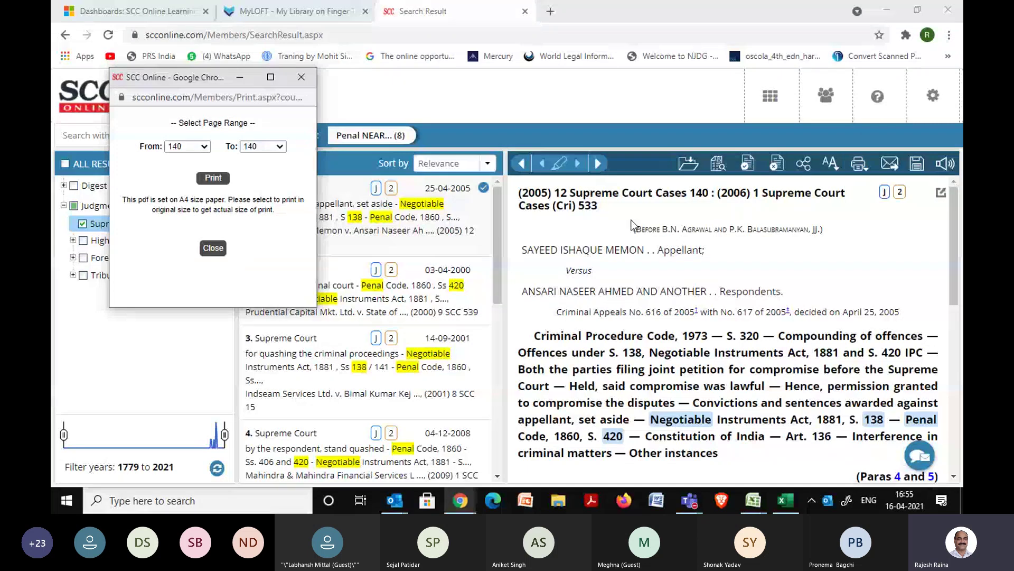
pyautogui.click(212, 184)
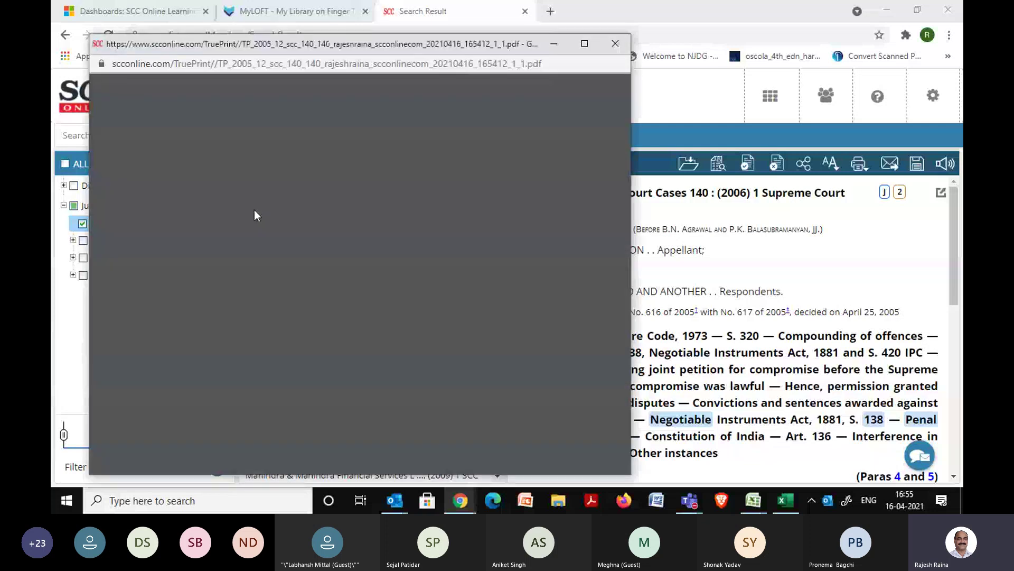
# Maximize the one-page TruePrint PDF, scroll through it, then close the viewer.
pyautogui.click(584, 47)
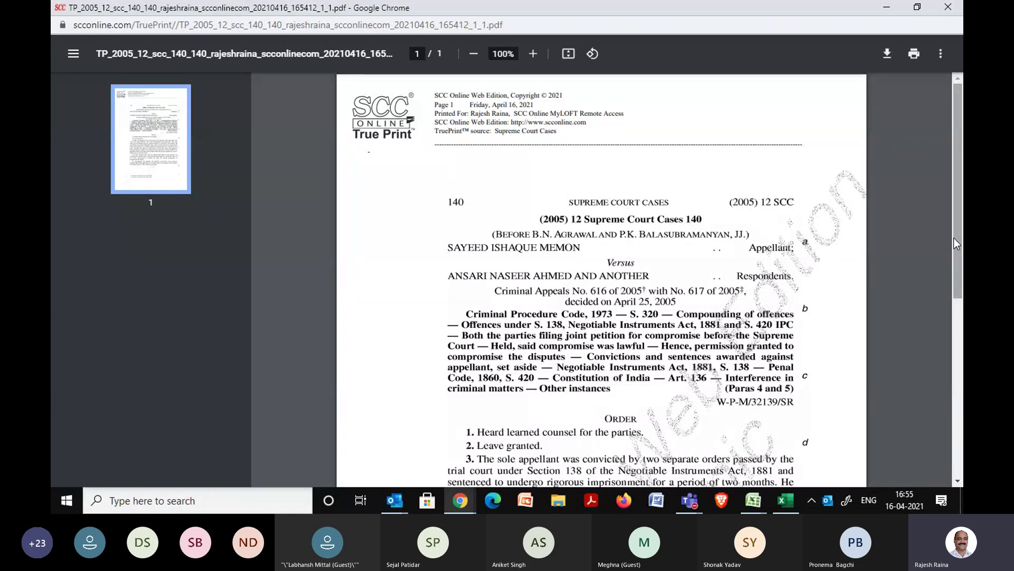
pyautogui.moveTo(955, 238); pyautogui.dragTo(959, 287)
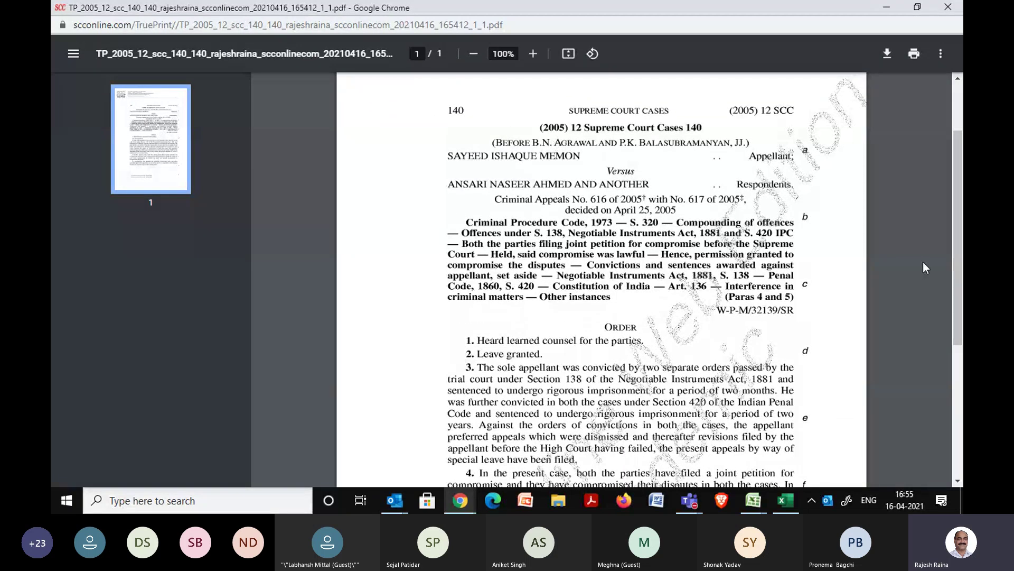
pyautogui.moveTo(959, 241); pyautogui.dragTo(961, 197)
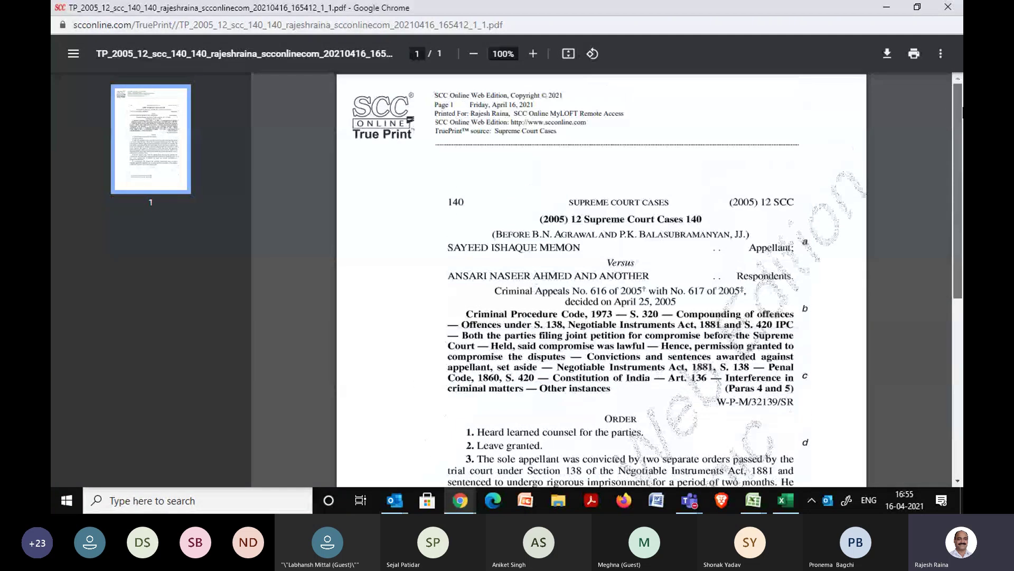
pyautogui.click(947, 7)
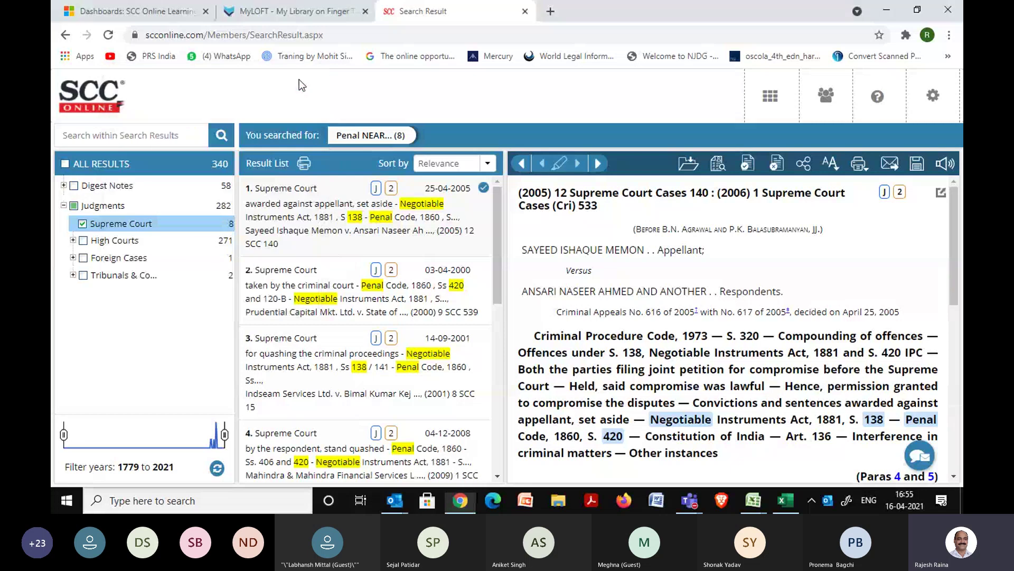
# Dismiss the print range and share-link popups to reveal the (2005) 12 SCC 140 headnote.
pyautogui.click(300, 77)
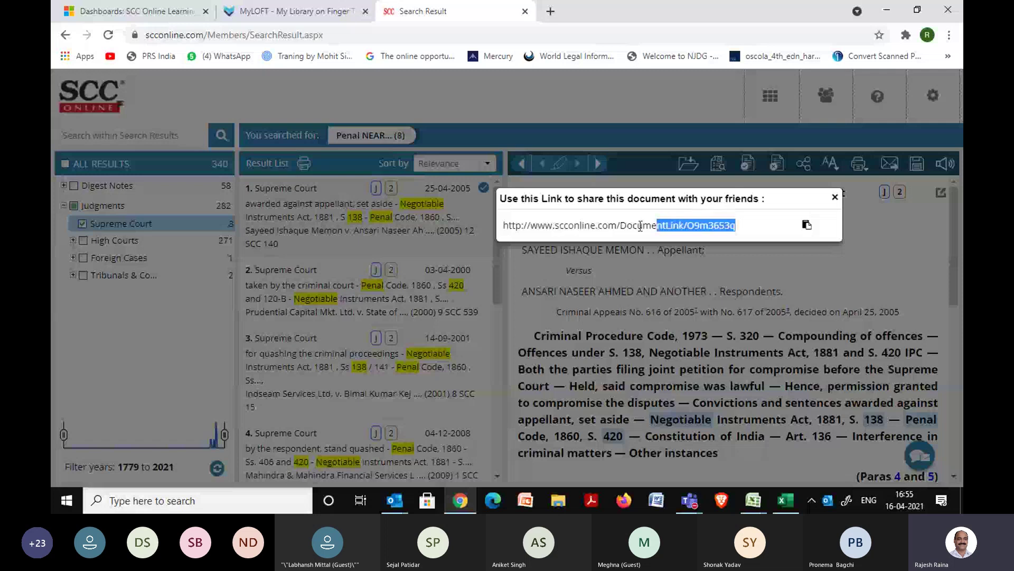
pyautogui.click(834, 198)
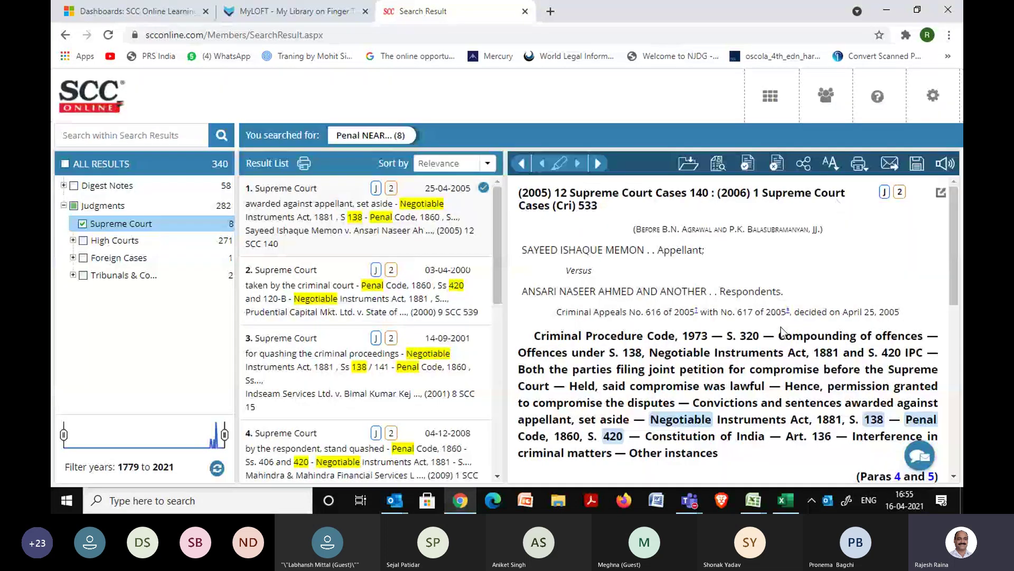
pyautogui.moveTo(949, 262); pyautogui.dragTo(953, 269)
pyautogui.scroll(2, 953, 270)
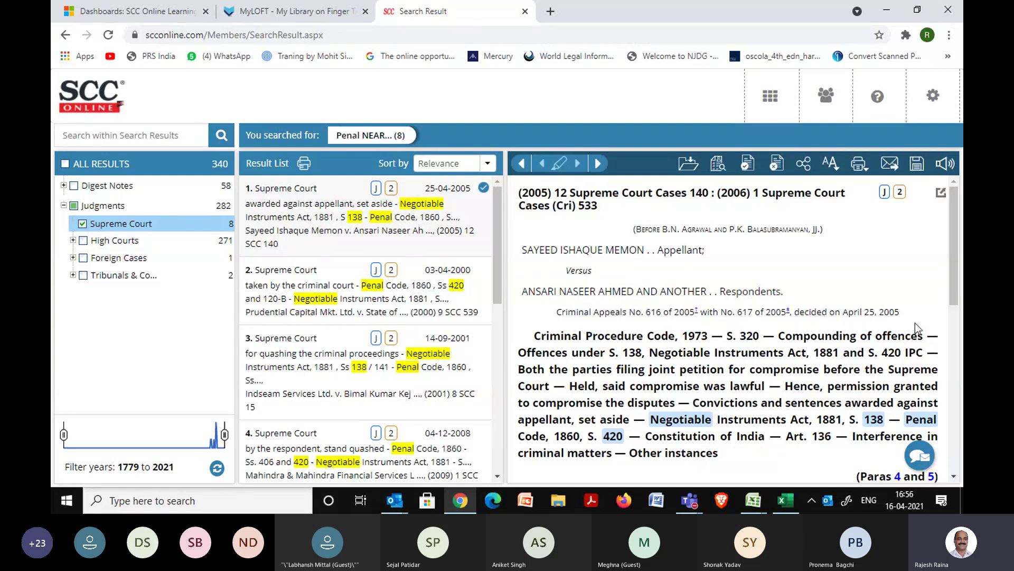
# Scroll the judgment down to its numbered Order paragraphs 1–5.
pyautogui.moveTo(955, 282); pyautogui.dragTo(960, 406)
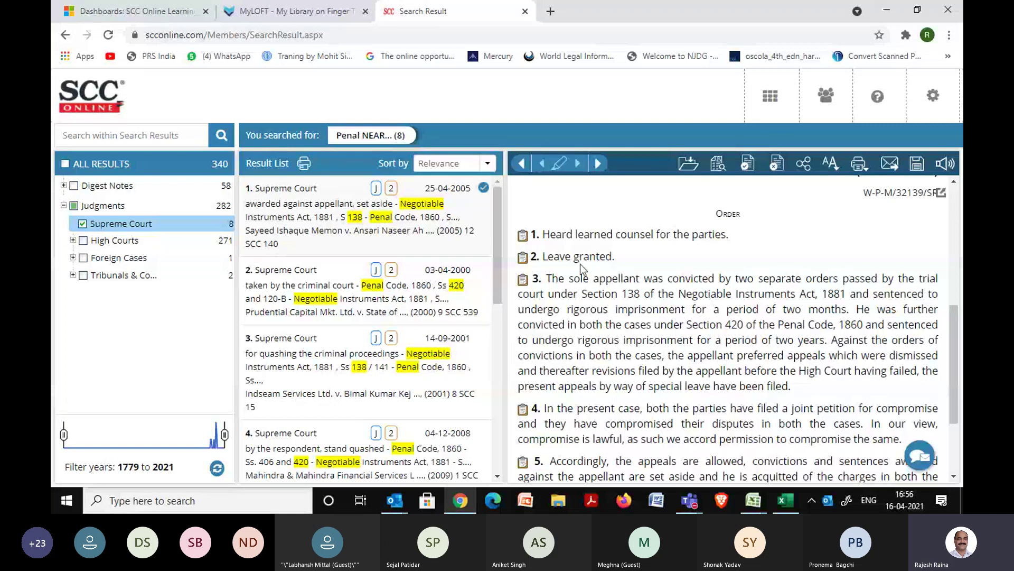
# Copy paragraph 3 of the Order with its citation from the extract window, then close it.
pyautogui.doubleClick(522, 280)
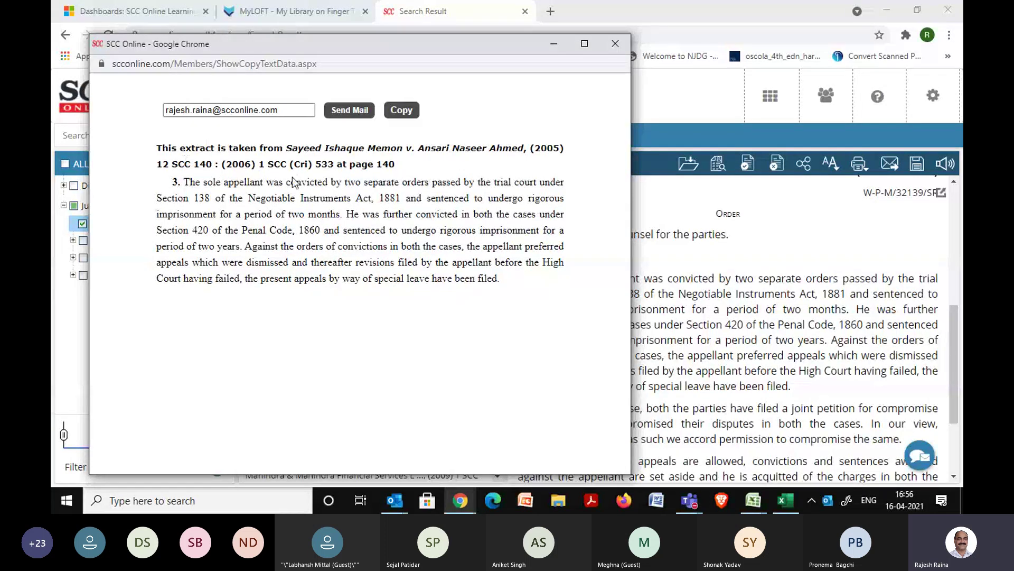
pyautogui.moveTo(288, 111); pyautogui.dragTo(127, 100)
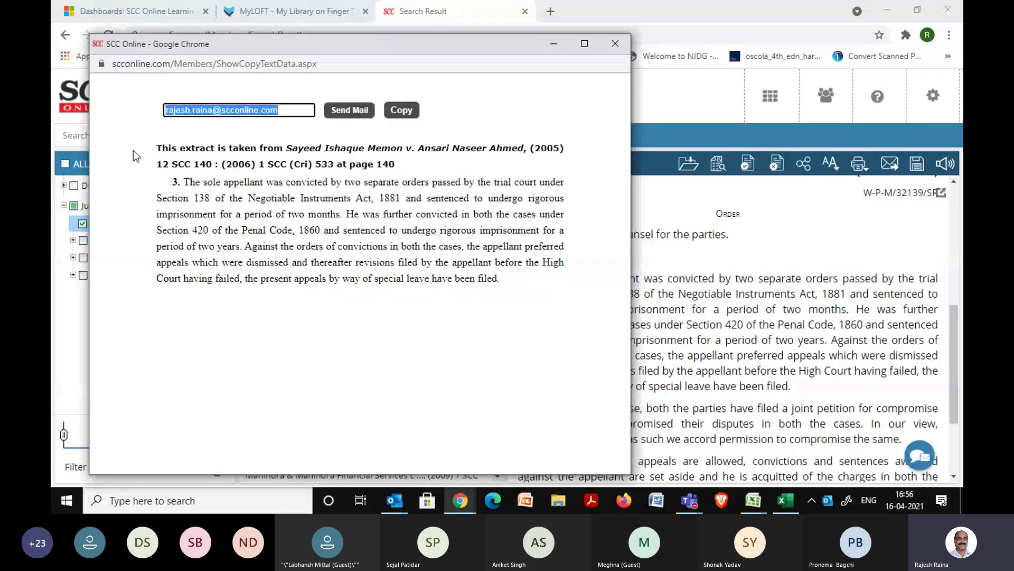
pyautogui.moveTo(173, 182); pyautogui.dragTo(450, 235)
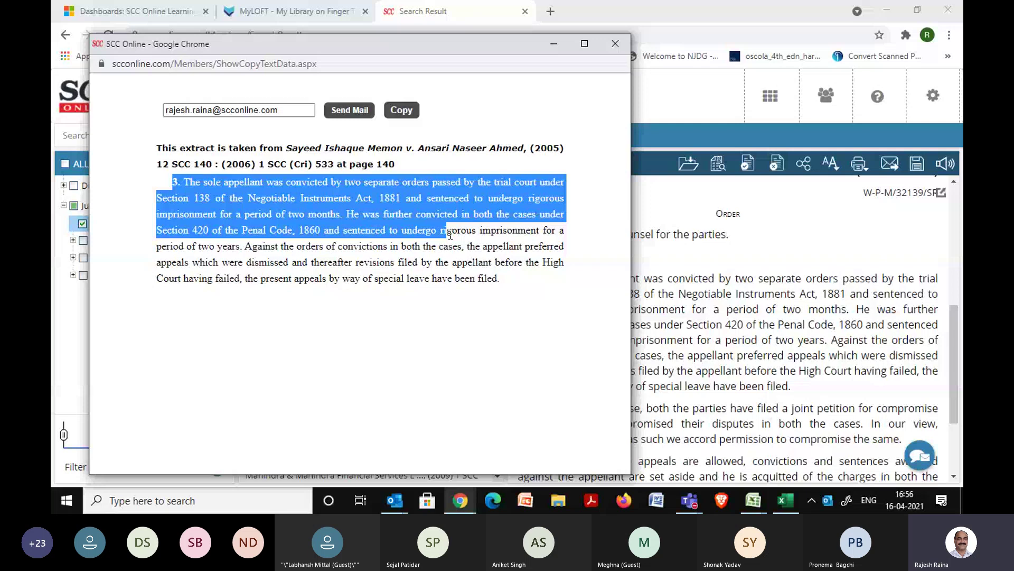
pyautogui.click(402, 111)
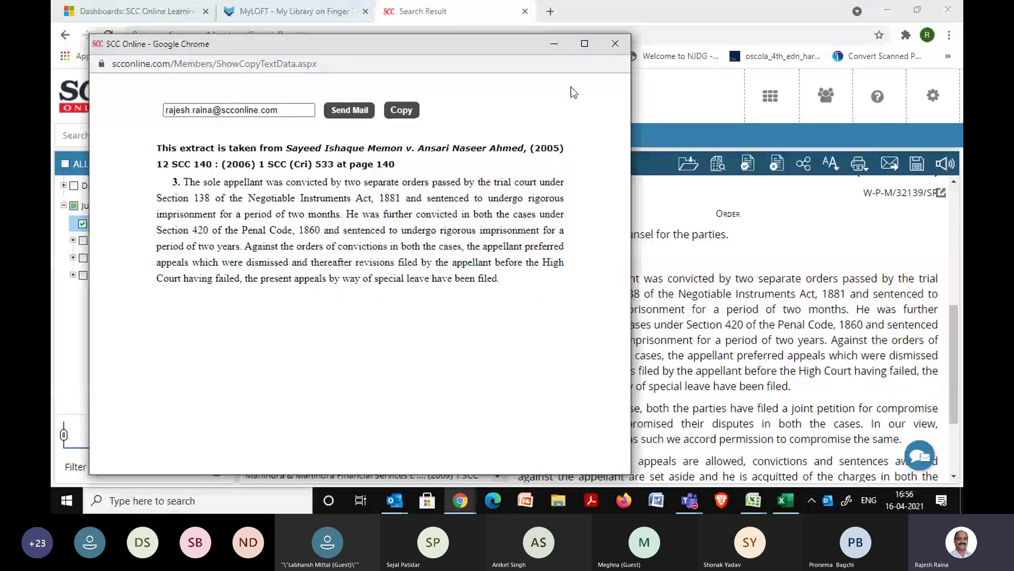
pyautogui.click(615, 43)
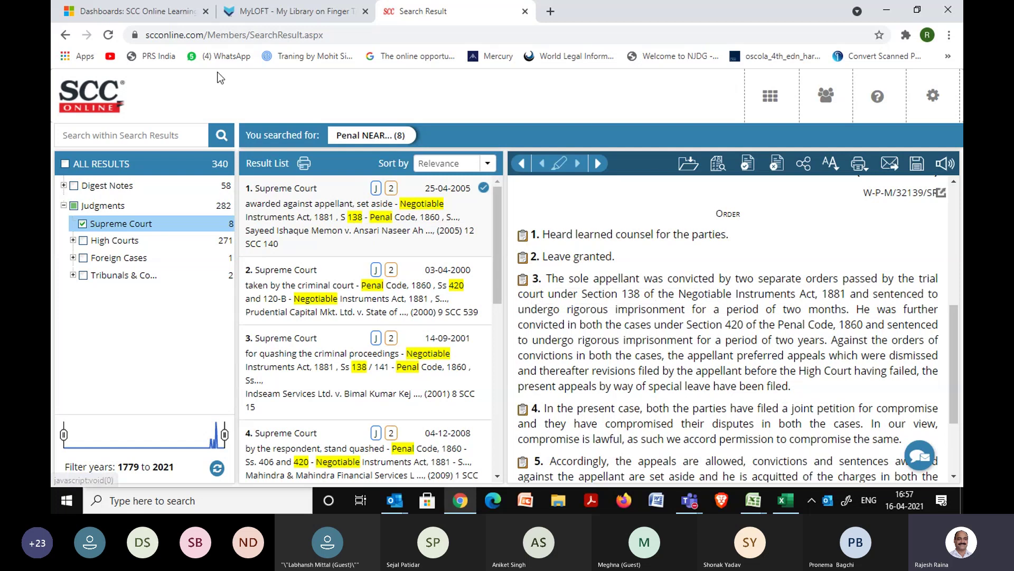
pyautogui.click(109, 39)
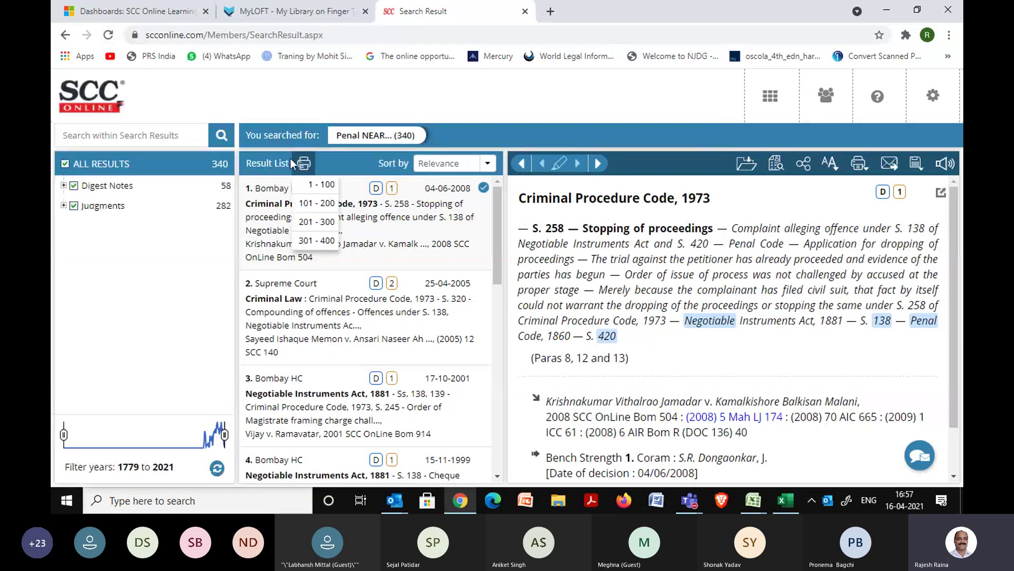
pyautogui.click(64, 205)
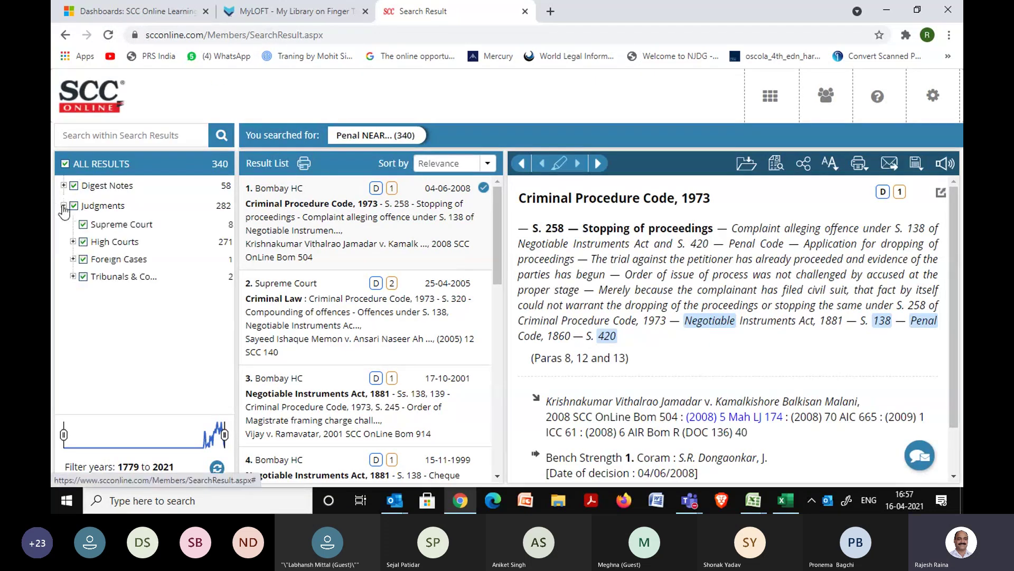
pyautogui.click(179, 224)
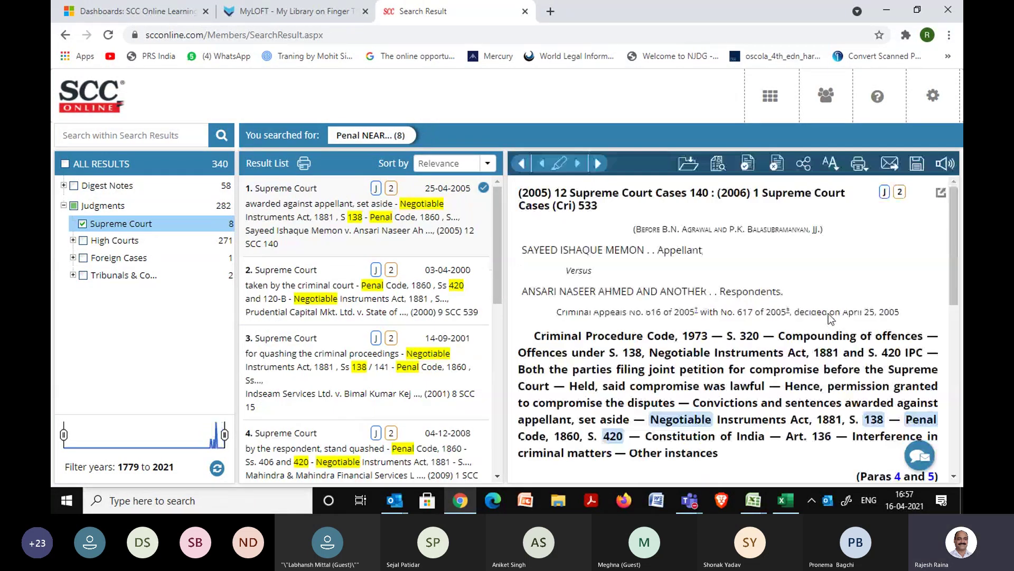
pyautogui.moveTo(955, 258); pyautogui.dragTo(957, 380)
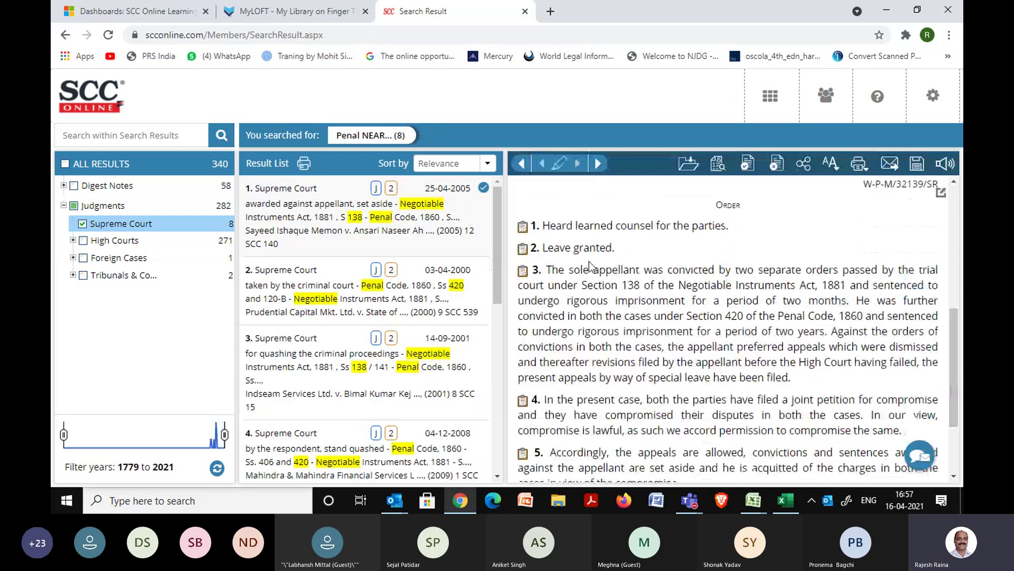
pyautogui.click(525, 272)
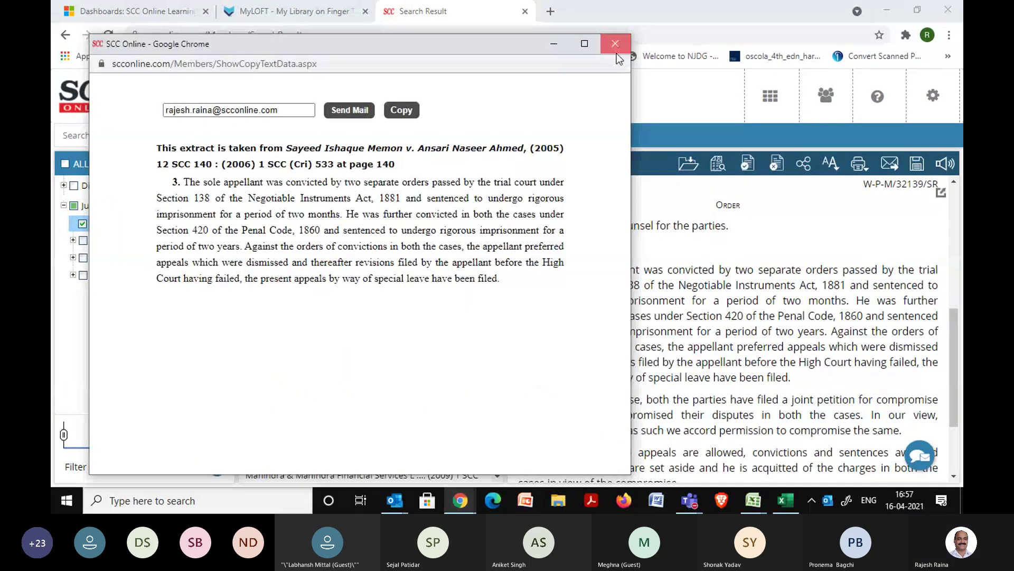
pyautogui.click(615, 42)
pyautogui.click(524, 271)
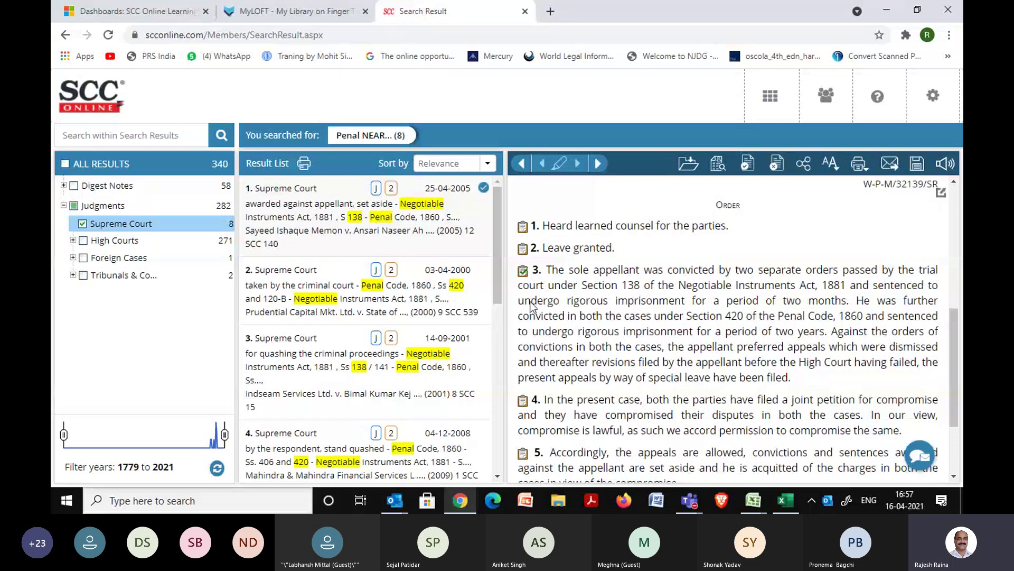
pyautogui.click(524, 400)
pyautogui.click(524, 456)
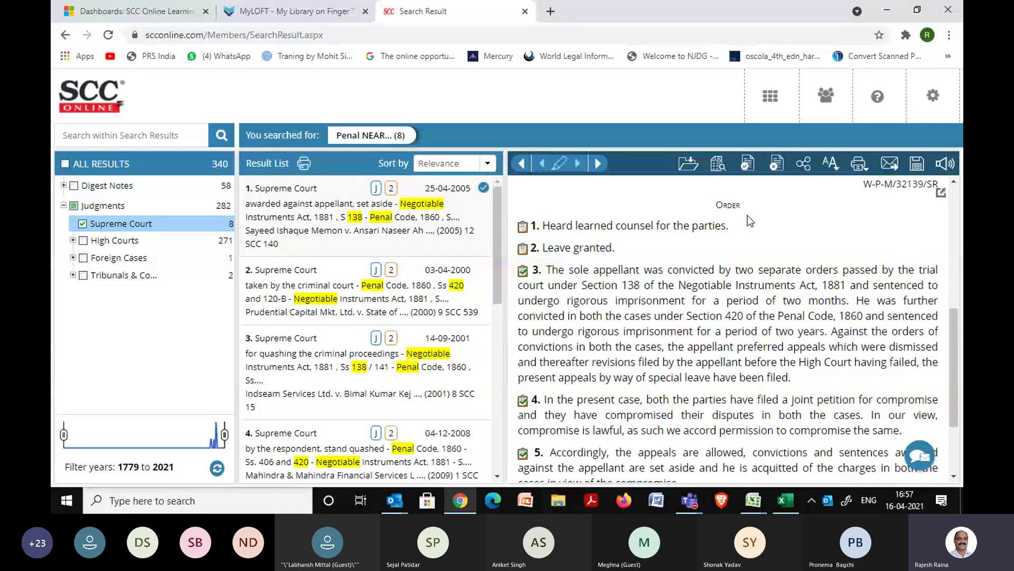
pyautogui.click(747, 169)
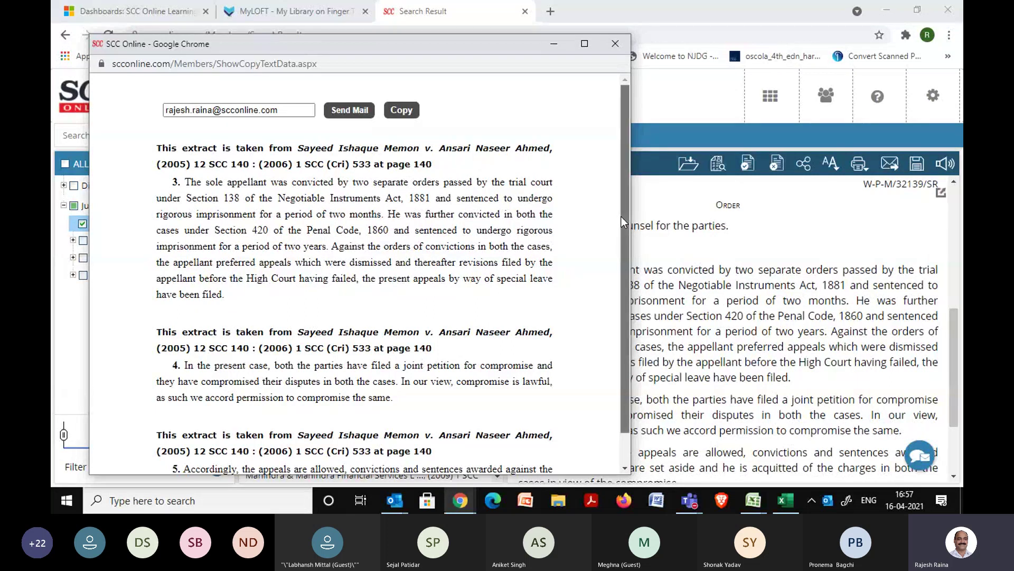
pyautogui.moveTo(621, 217); pyautogui.dragTo(642, 51)
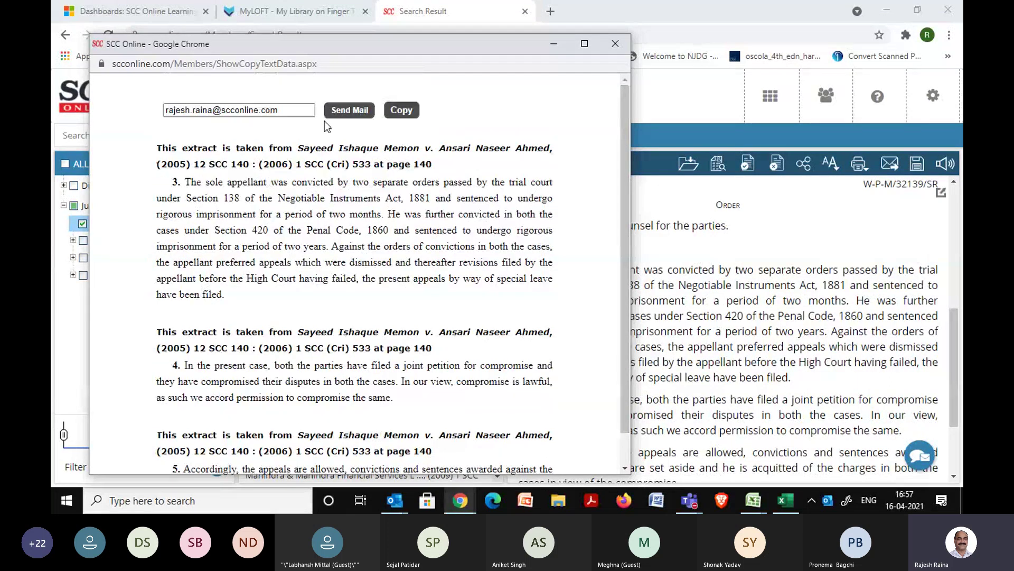
pyautogui.click(615, 44)
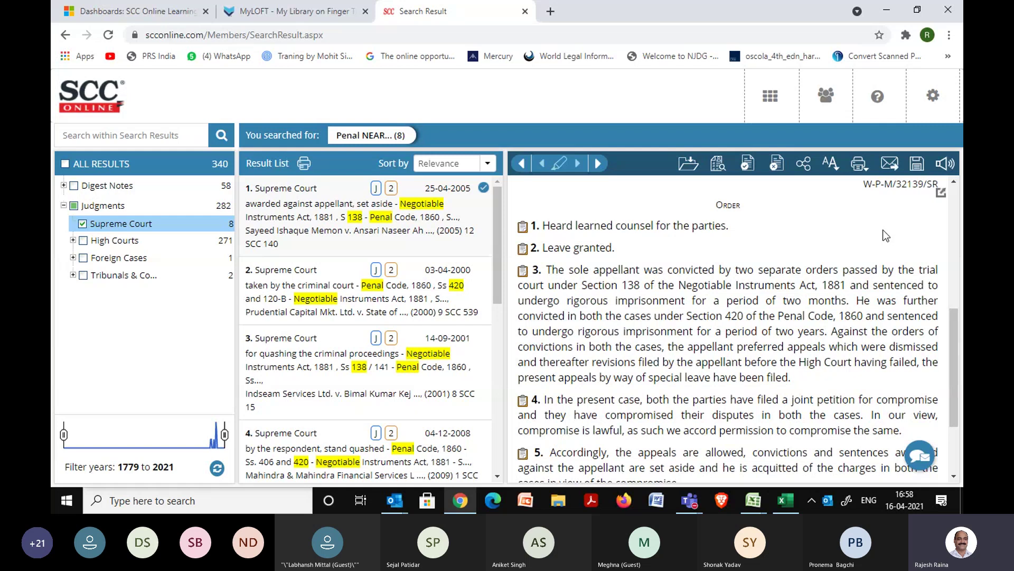
pyautogui.click(689, 165)
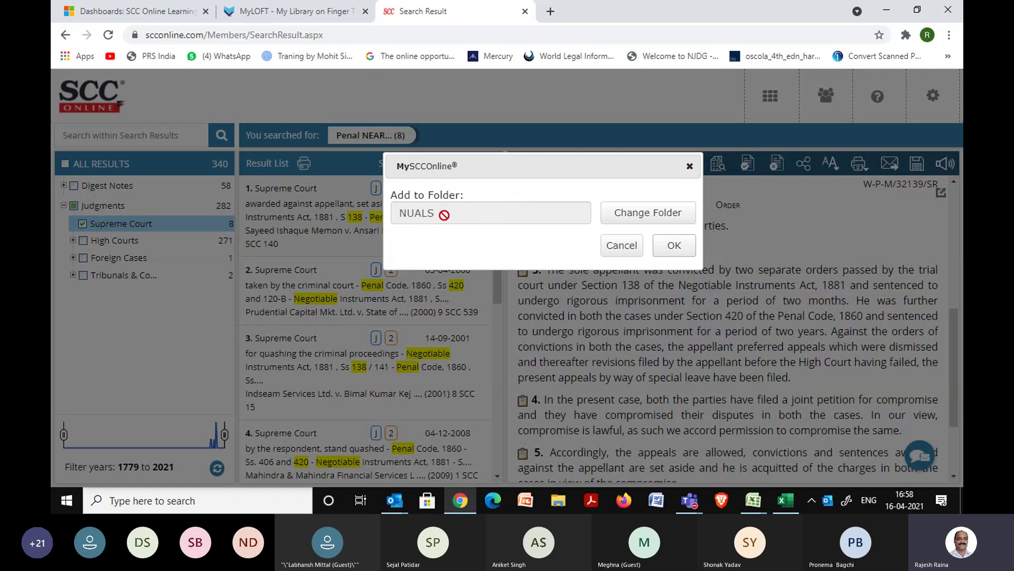
pyautogui.click(670, 212)
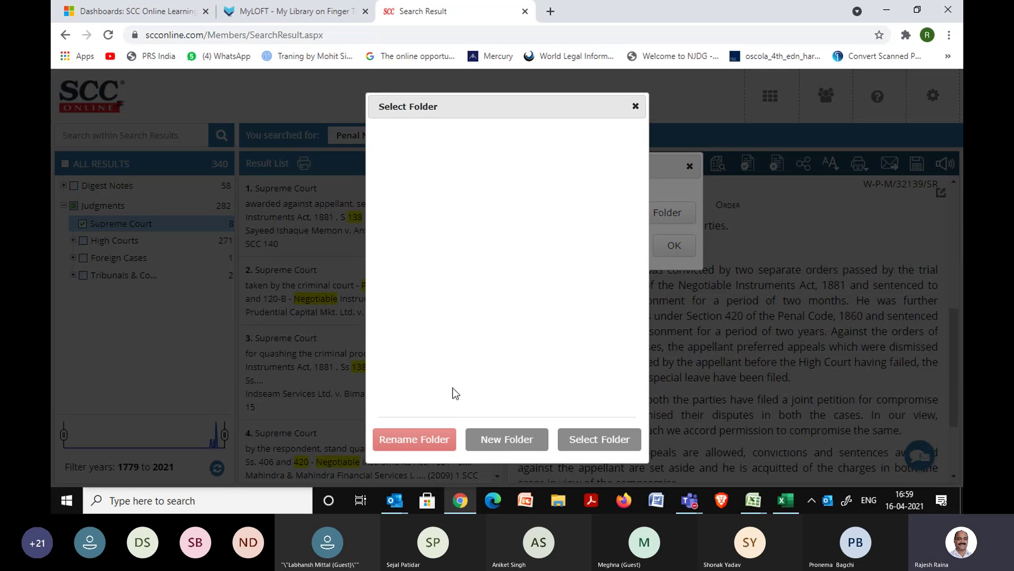
pyautogui.click(635, 106)
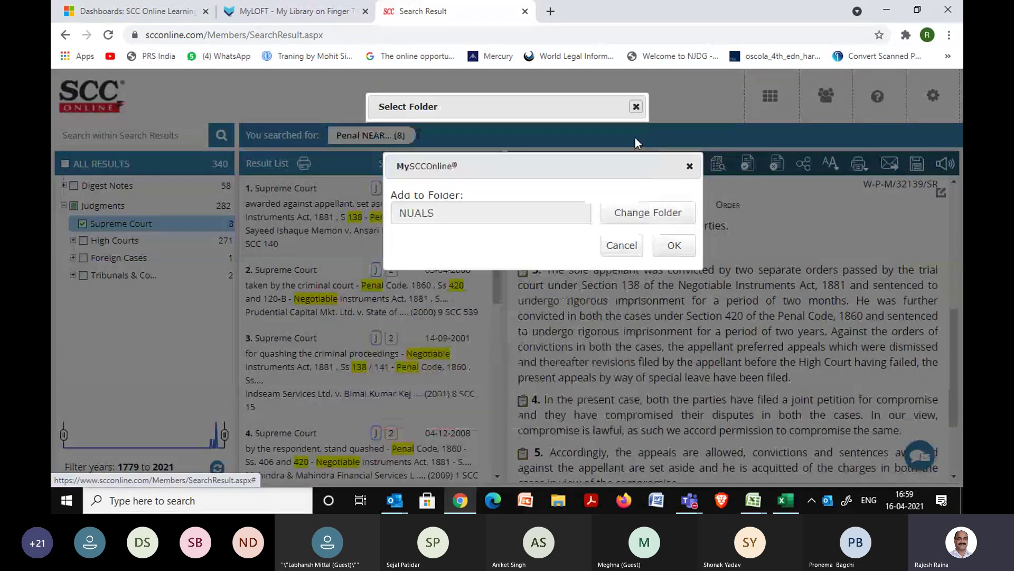
pyautogui.click(639, 219)
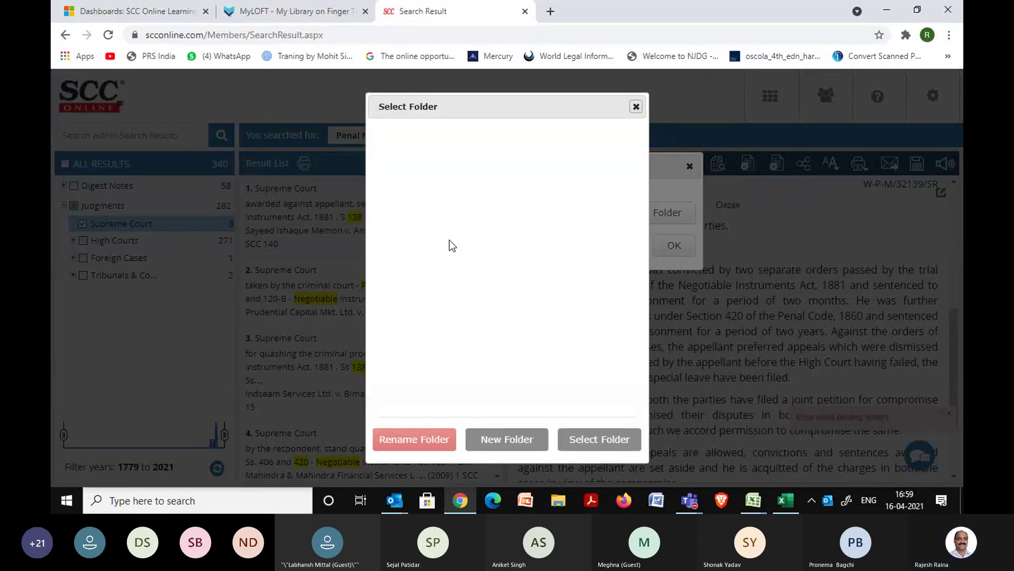
pyautogui.click(636, 107)
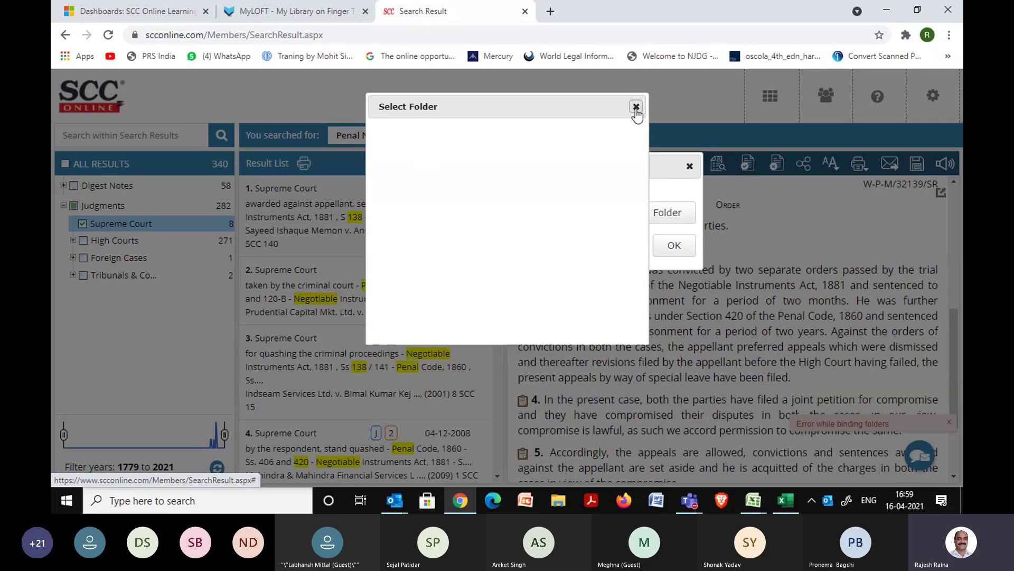
pyautogui.click(625, 248)
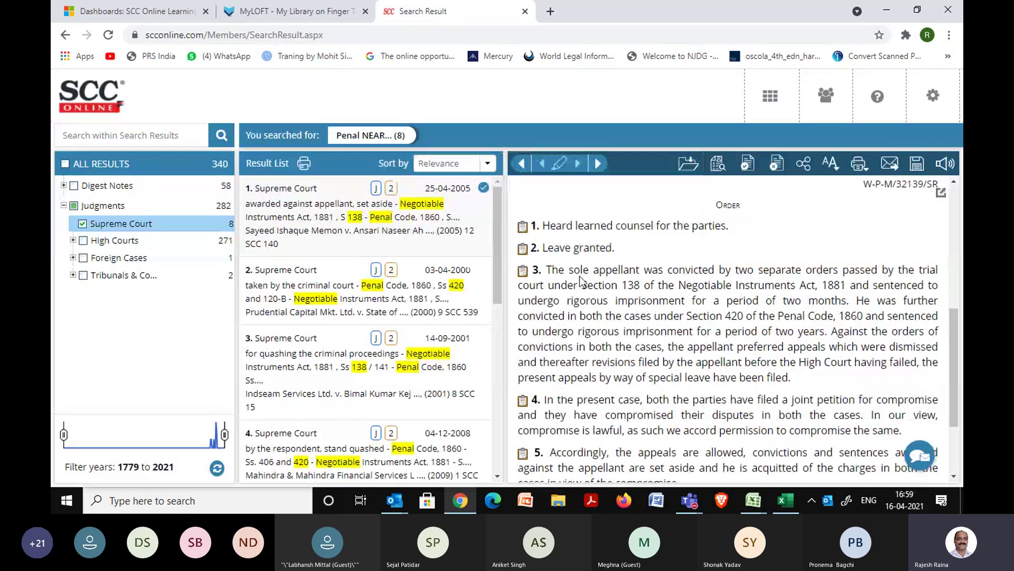
pyautogui.click(687, 164)
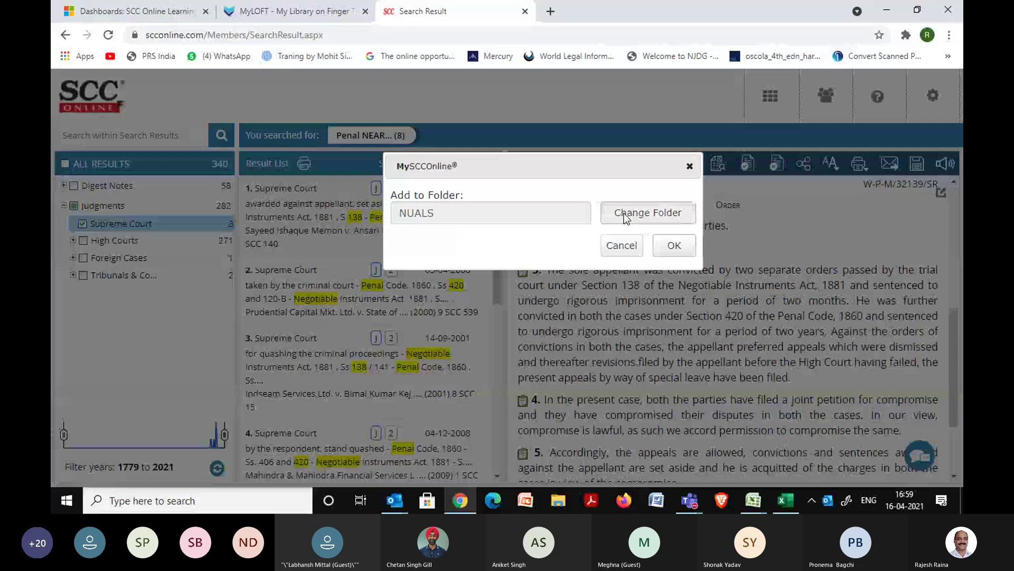
pyautogui.click(626, 217)
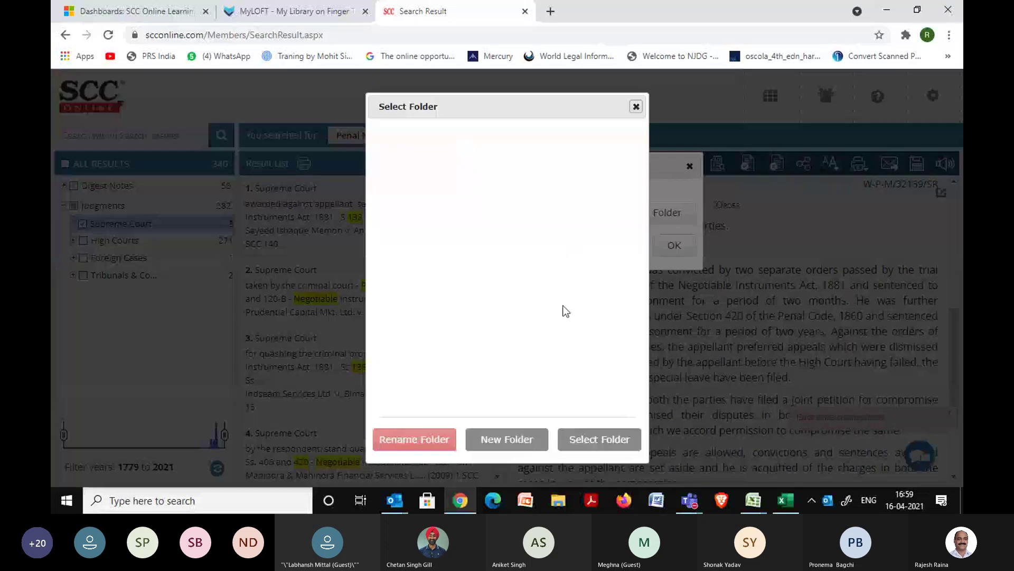
pyautogui.click(636, 107)
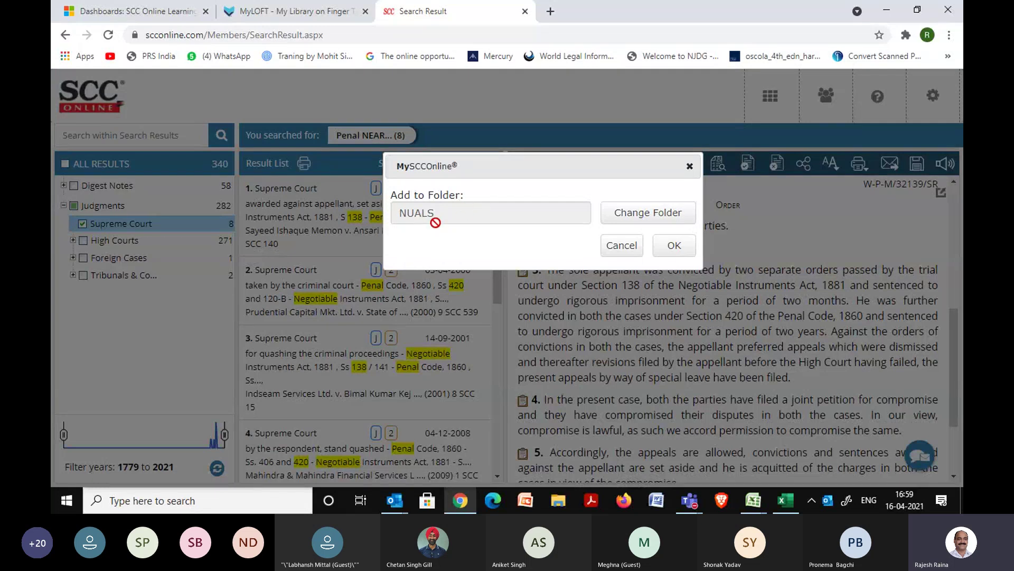
pyautogui.click(671, 252)
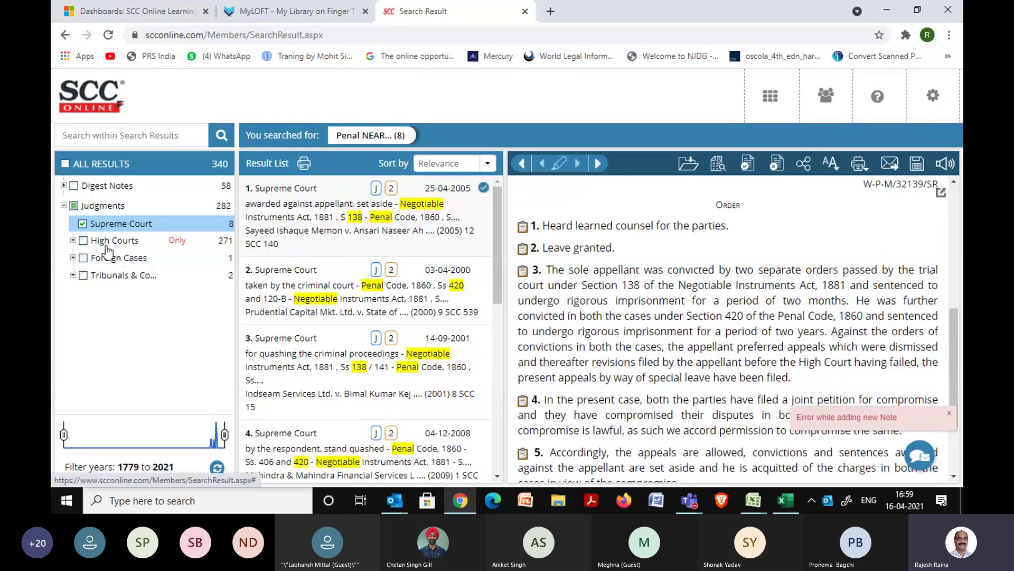
# Filter to Allahabad HC, then rerun the saved penal NEAR 420 NEAR negotiable NEAR 138 Word Search.
pyautogui.click(74, 241)
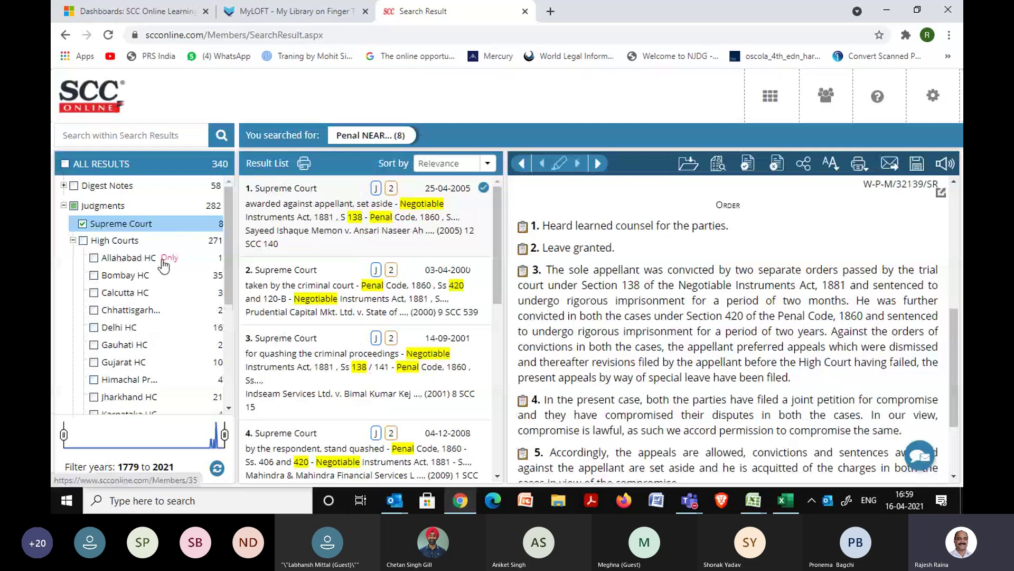
pyautogui.click(163, 261)
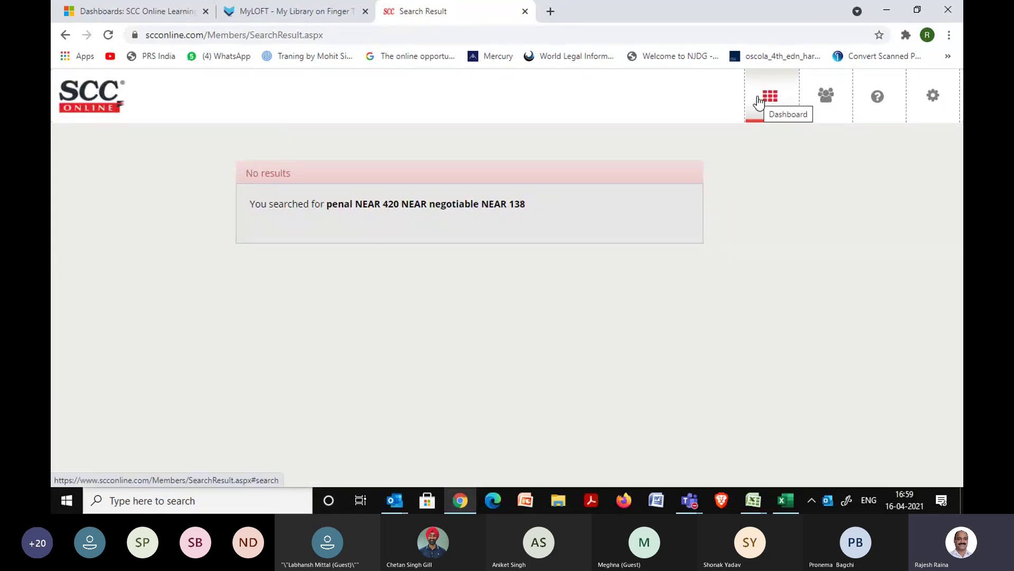
pyautogui.click(757, 97)
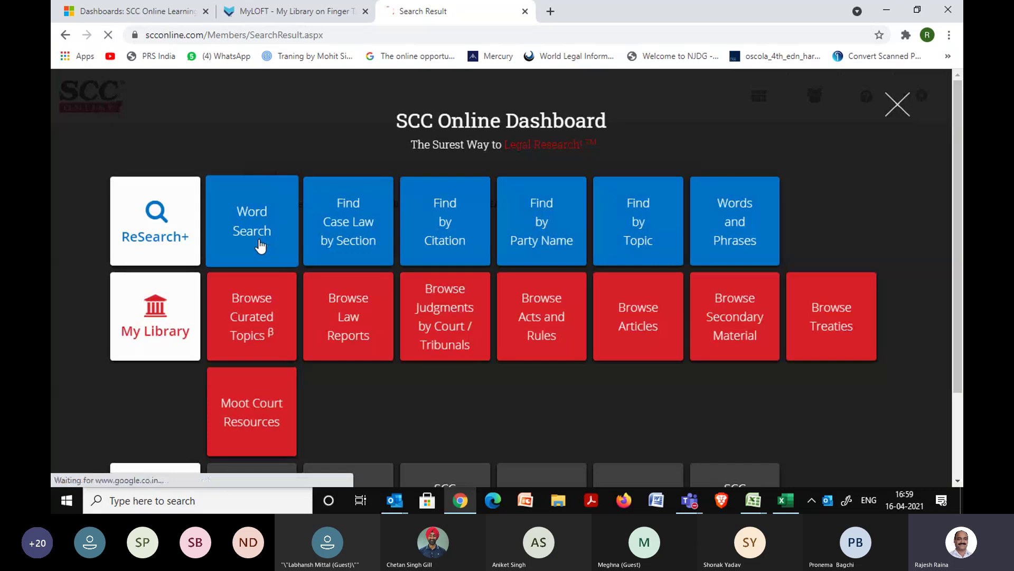
pyautogui.click(260, 246)
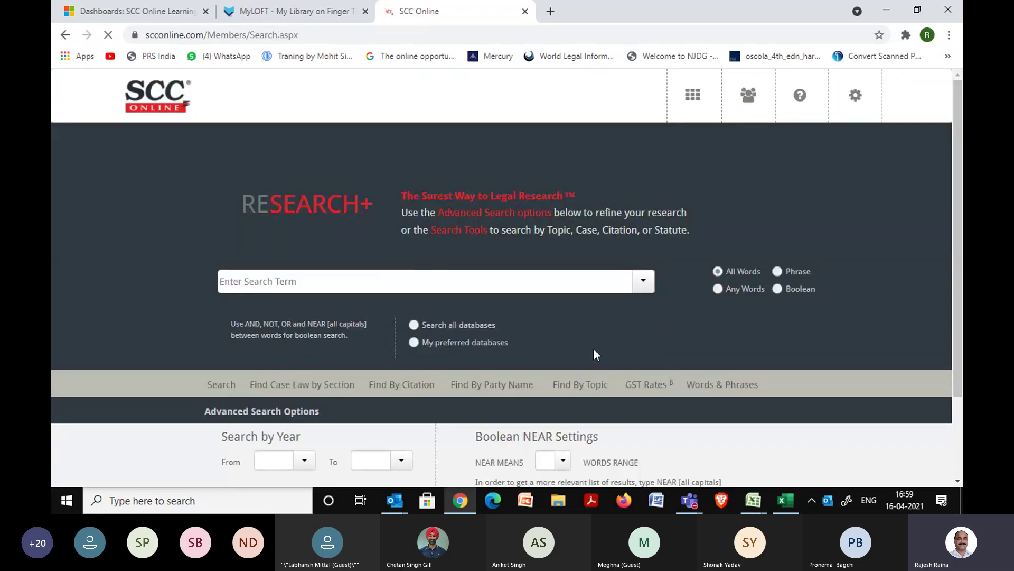
pyautogui.click(643, 282)
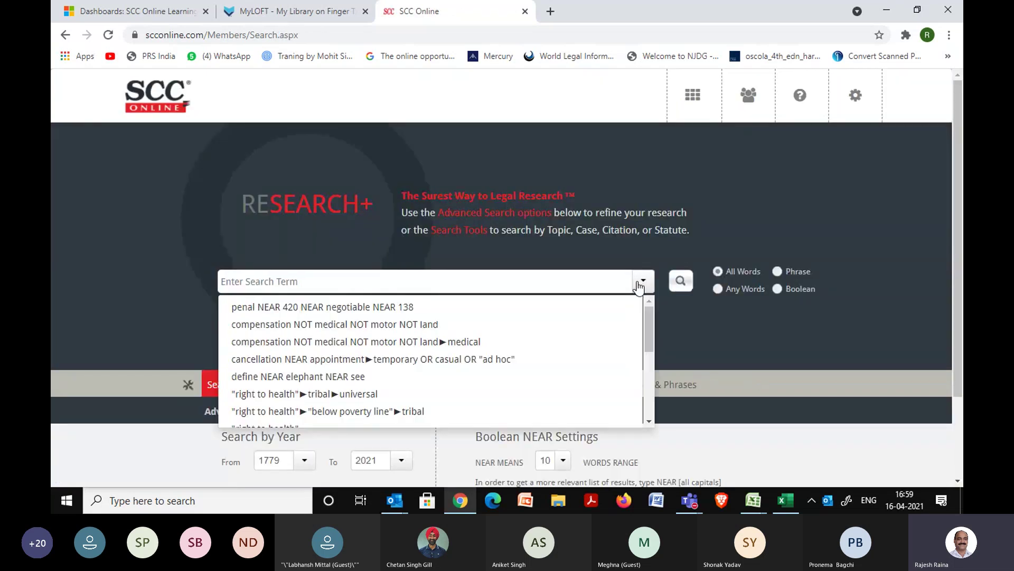
pyautogui.click(385, 302)
pyautogui.click(681, 285)
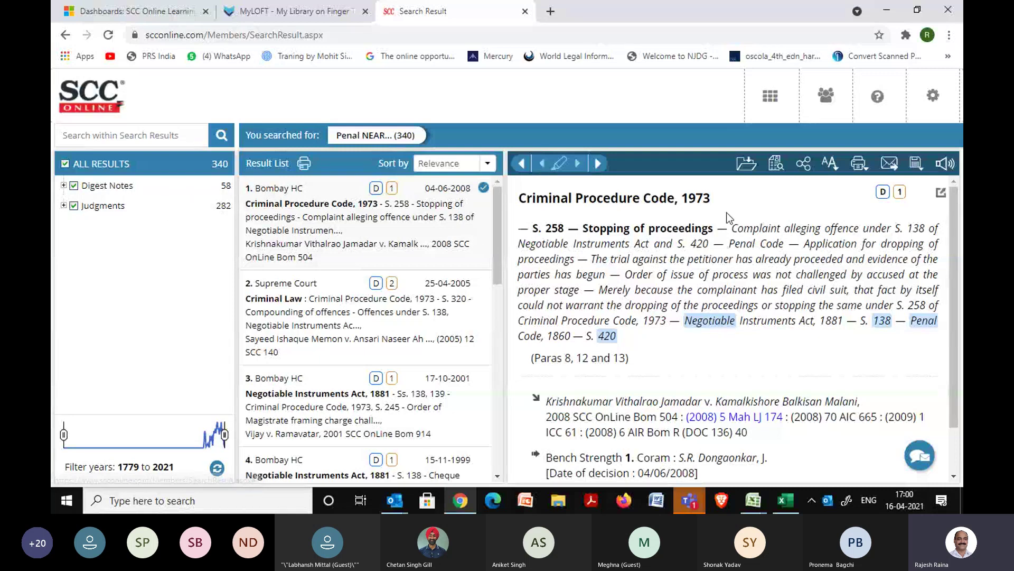
# Save the document to NUALS, filter to Supreme Court judgments, and save (2005) 12 SCC 140 to NUALS.
pyautogui.click(747, 164)
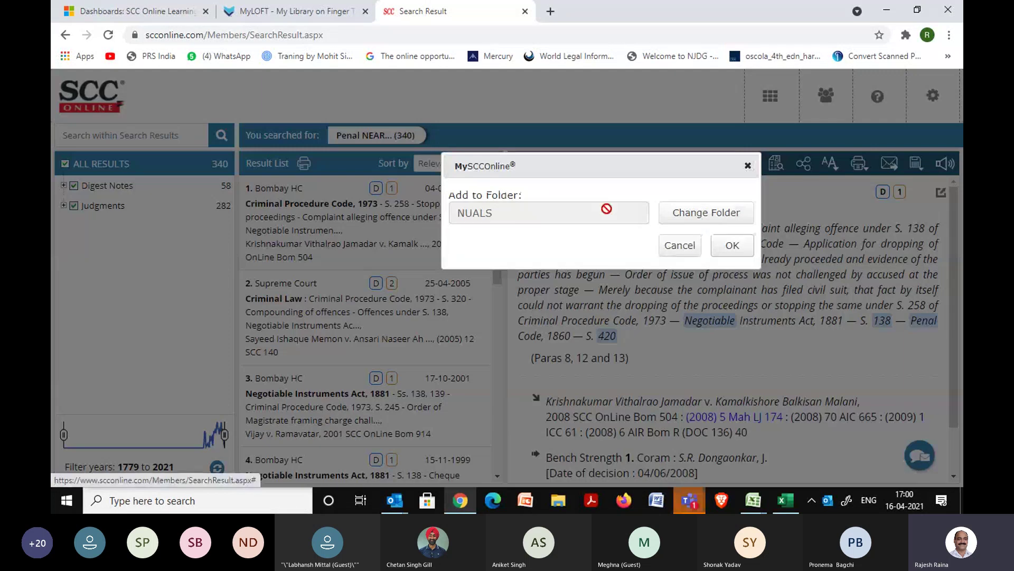
pyautogui.click(732, 245)
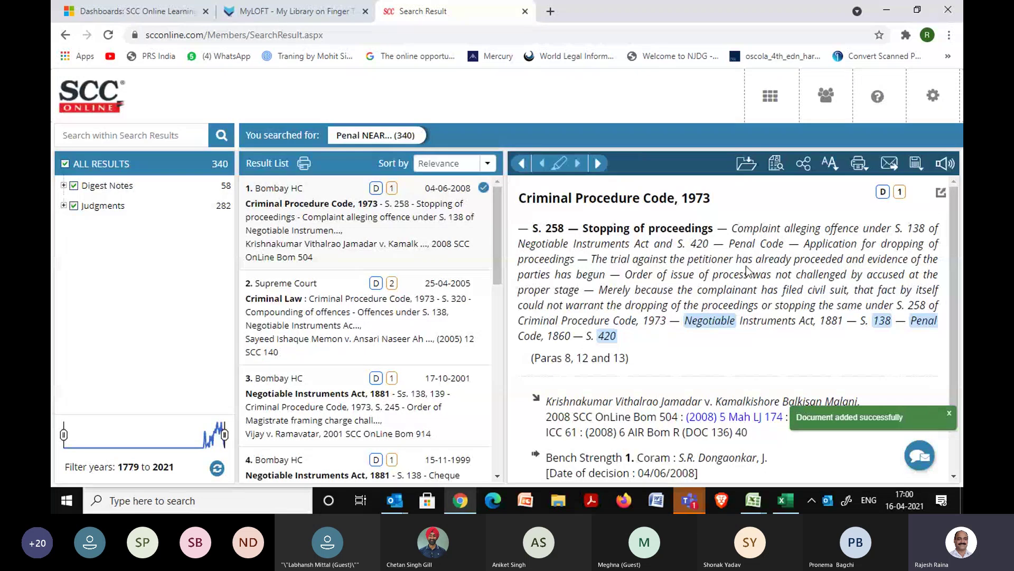
pyautogui.click(63, 205)
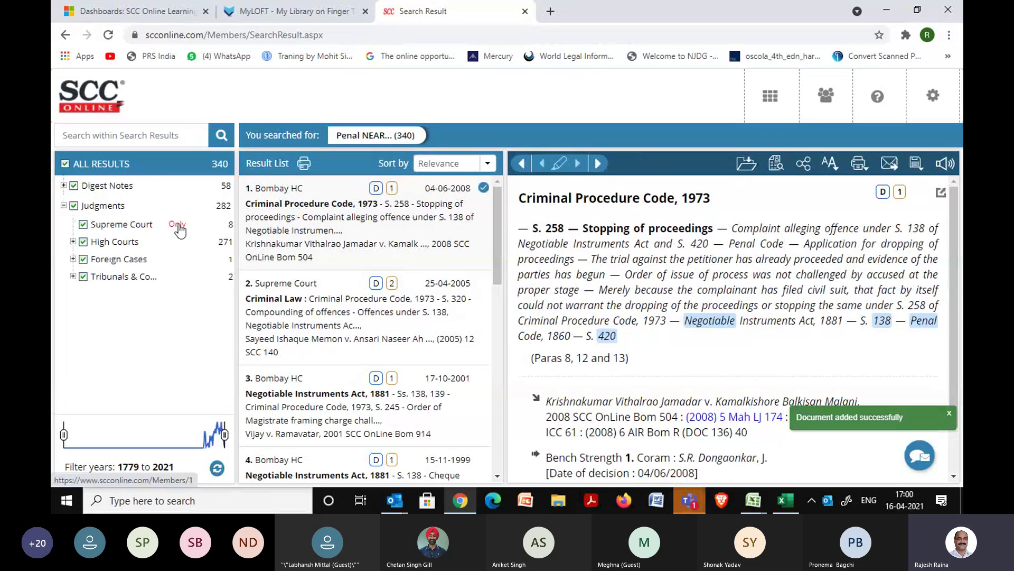
pyautogui.click(154, 224)
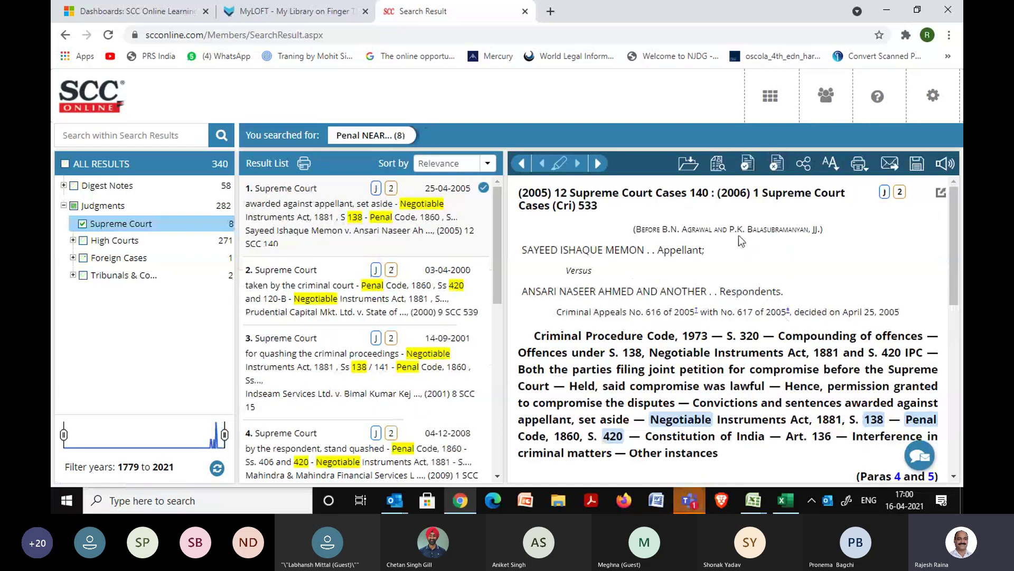
pyautogui.click(689, 168)
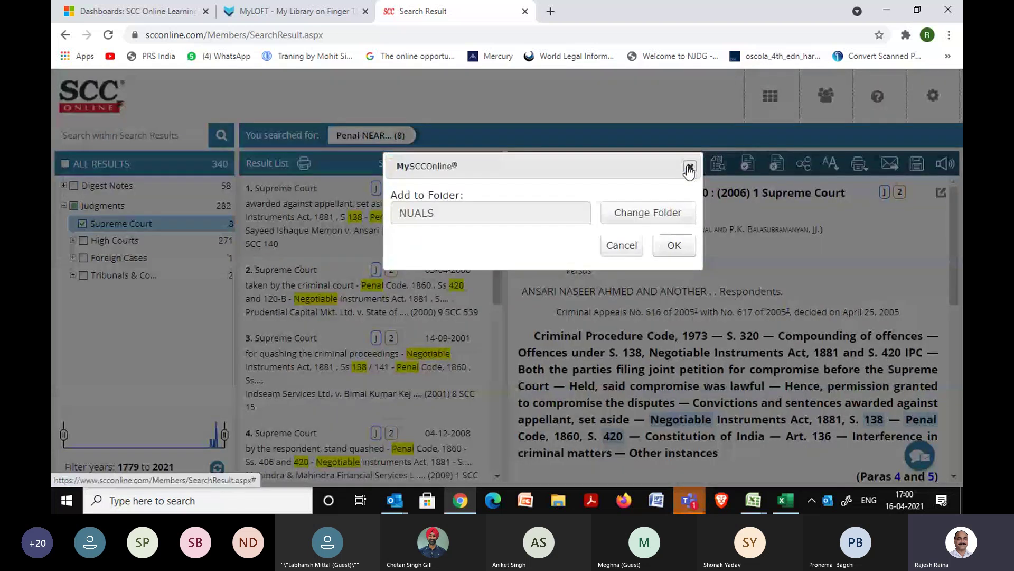
pyautogui.click(673, 246)
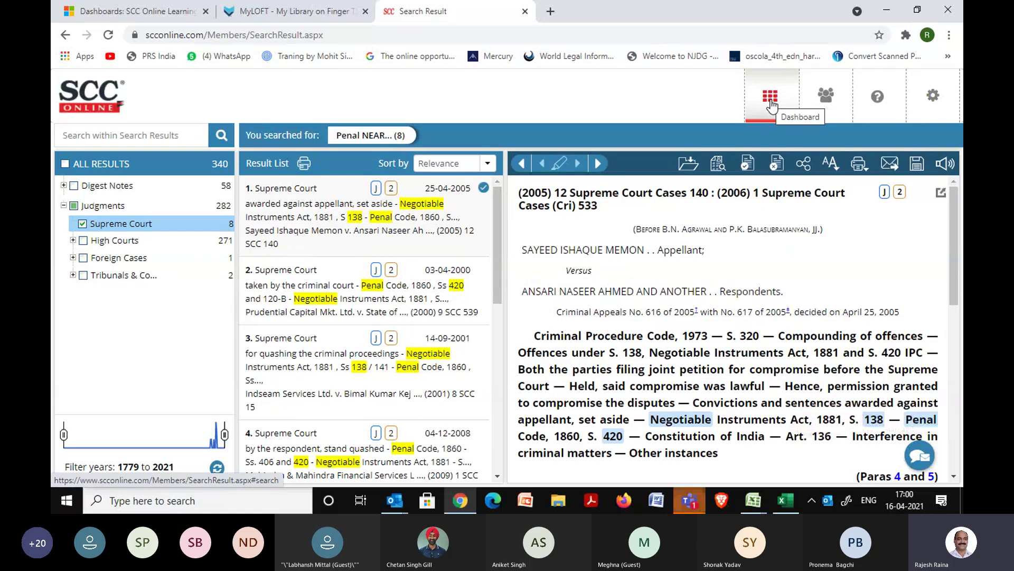
# Open the saved folders view via MySCCOnline > My Folders > View Folders.
pyautogui.moveTo(826, 102)
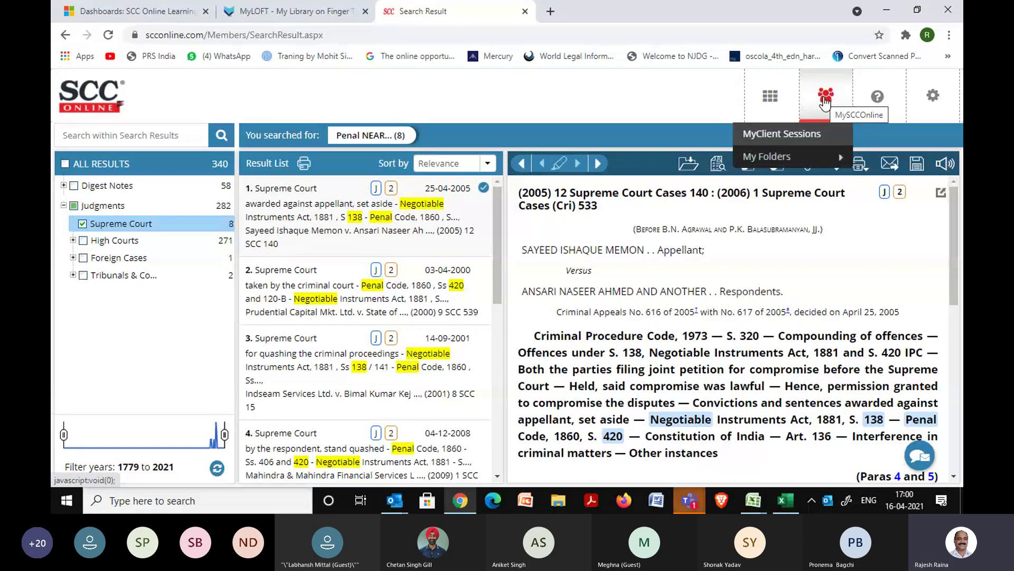
pyautogui.moveTo(818, 165)
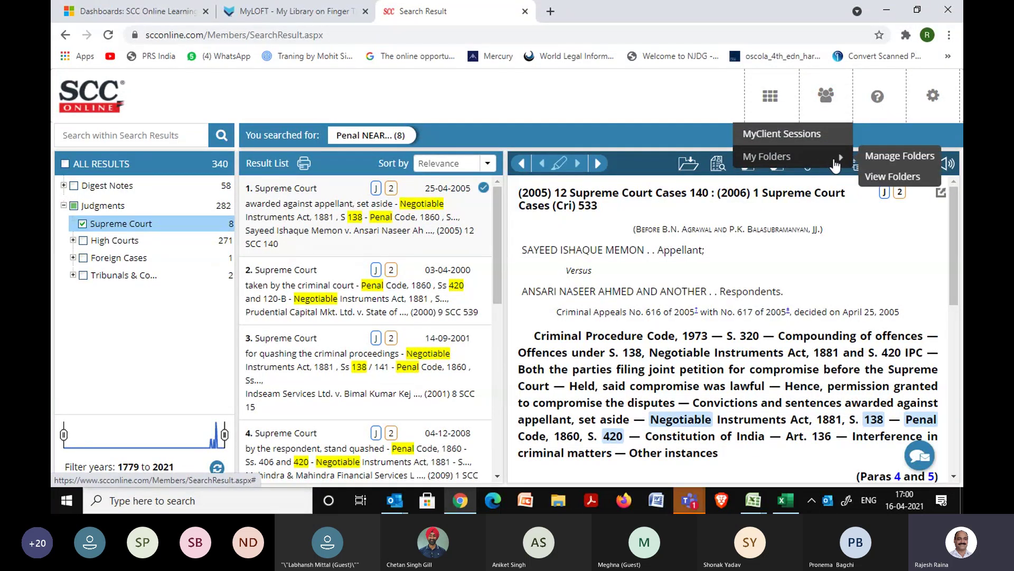
pyautogui.click(874, 179)
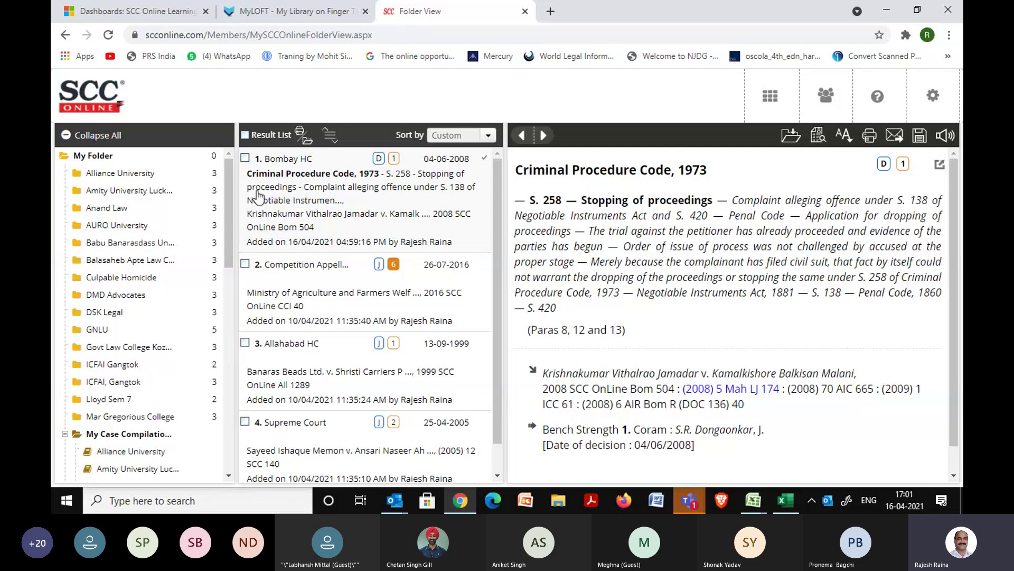
# Select all four saved cases and start a case compilation named NUALS.
pyautogui.click(245, 136)
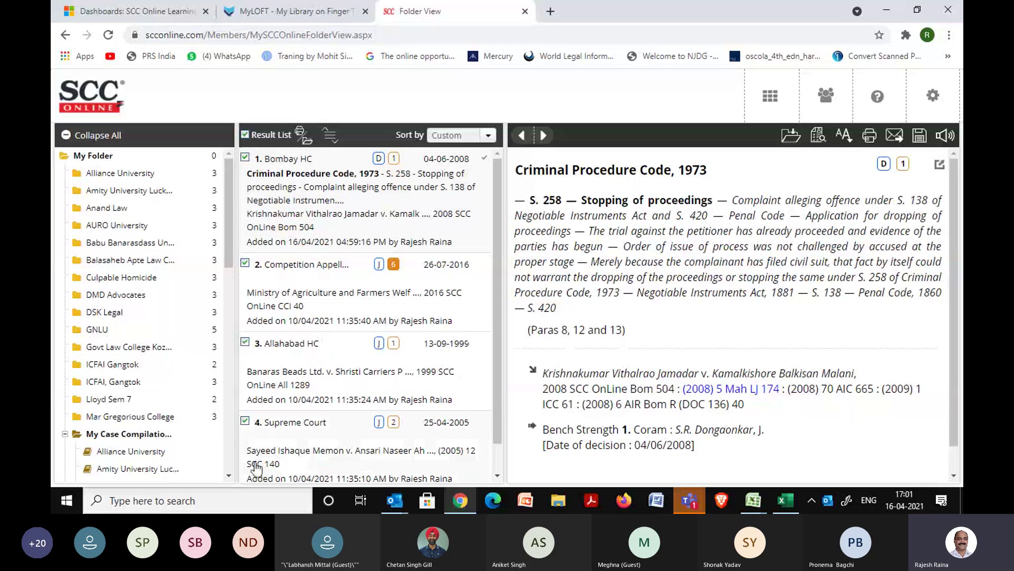
pyautogui.click(309, 147)
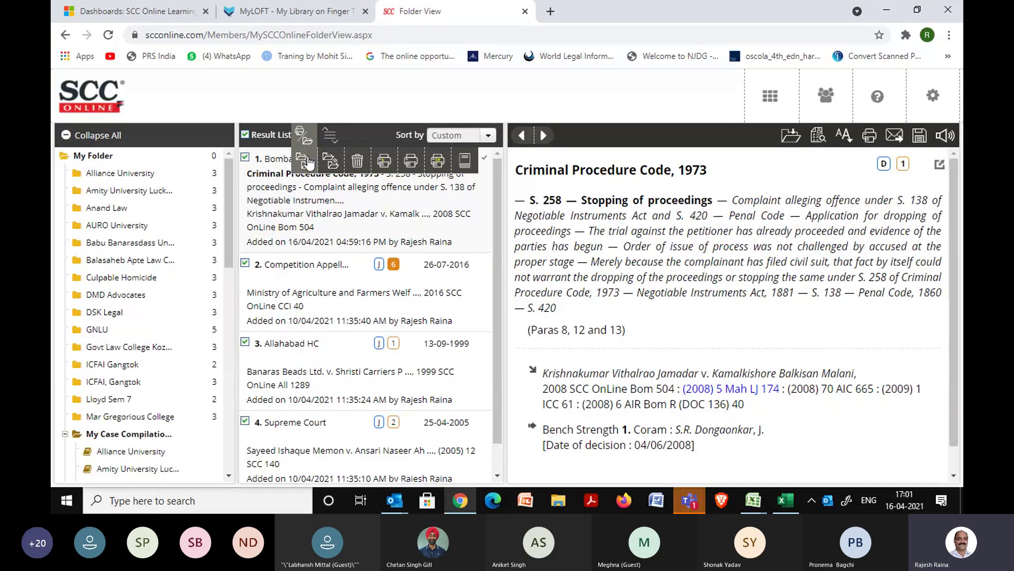
pyautogui.click(467, 165)
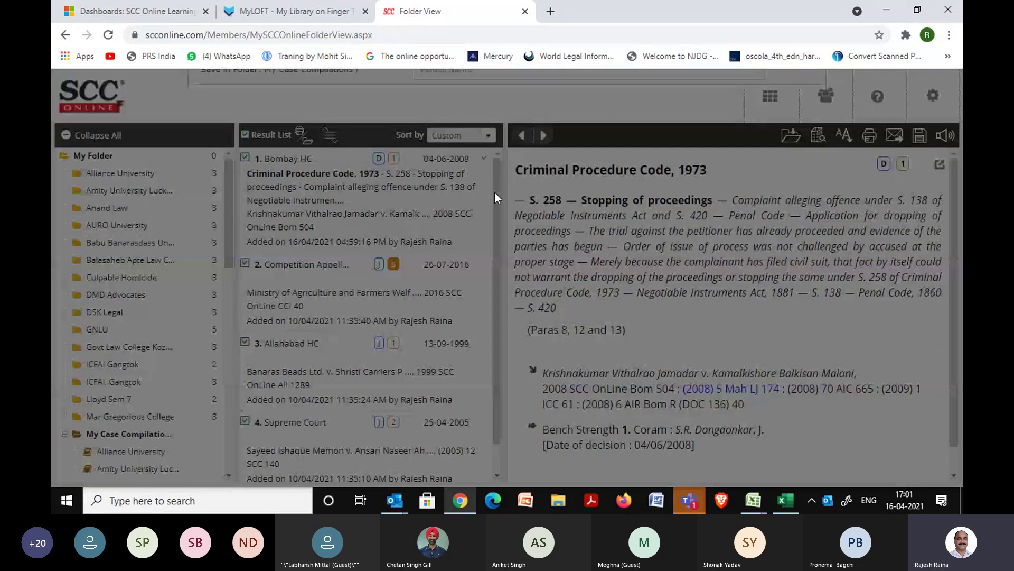
pyautogui.write('NUALS')
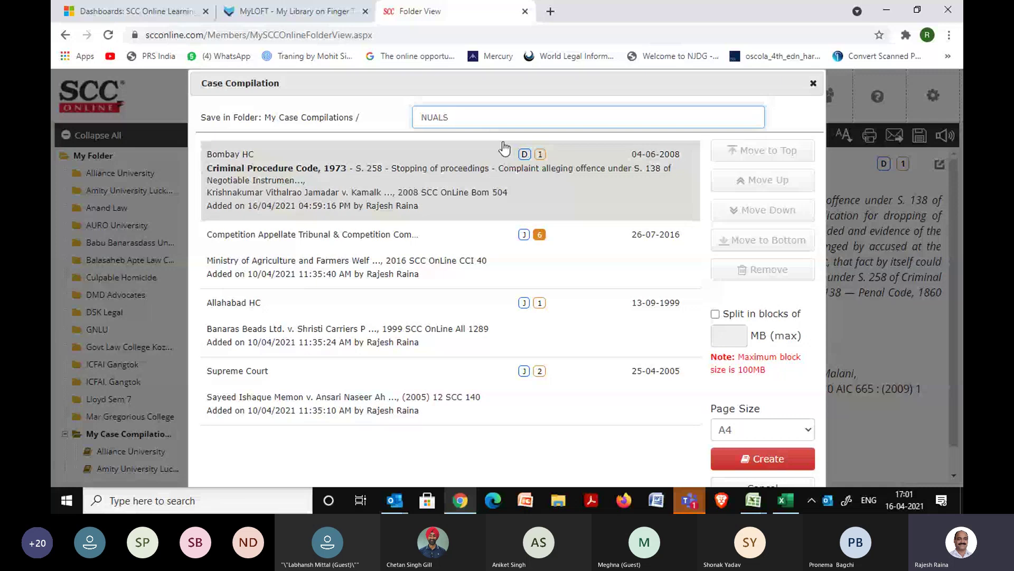
# Rename the compilation MIT University, move the Competition Appellate Tribunal case to the top, and create it.
pyautogui.press('BackSpace')
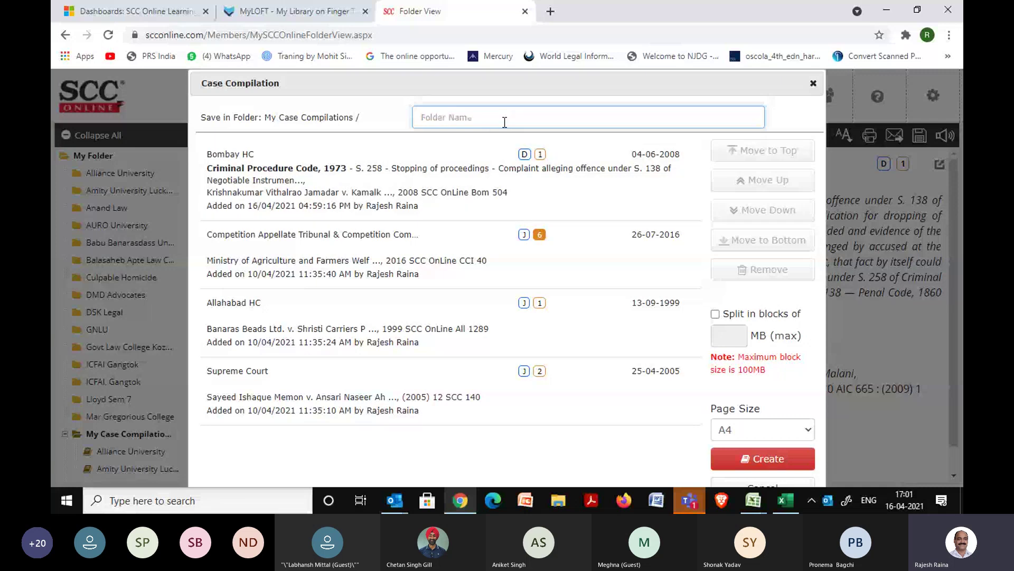
pyautogui.write('MIT University')
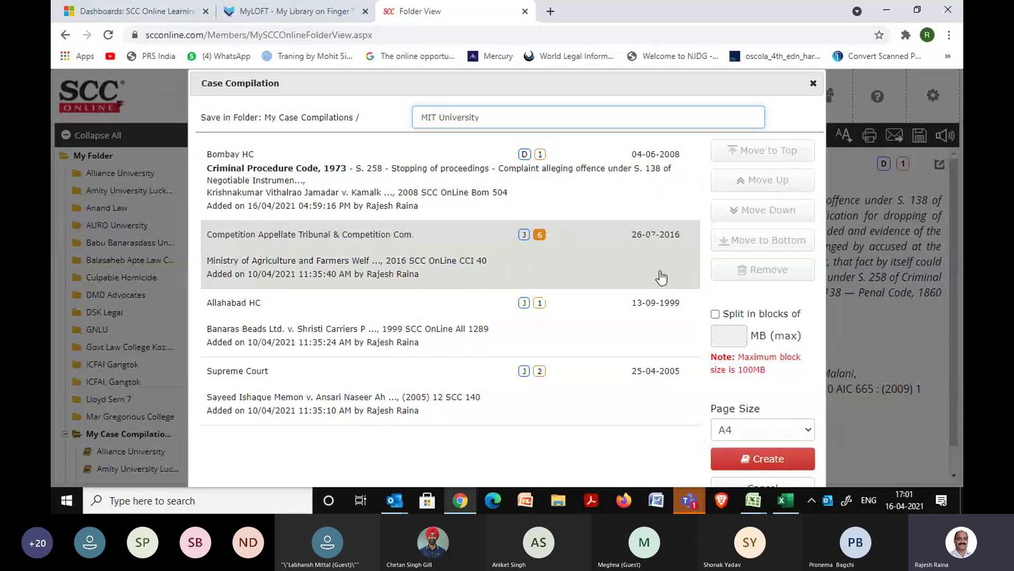
pyautogui.click(661, 277)
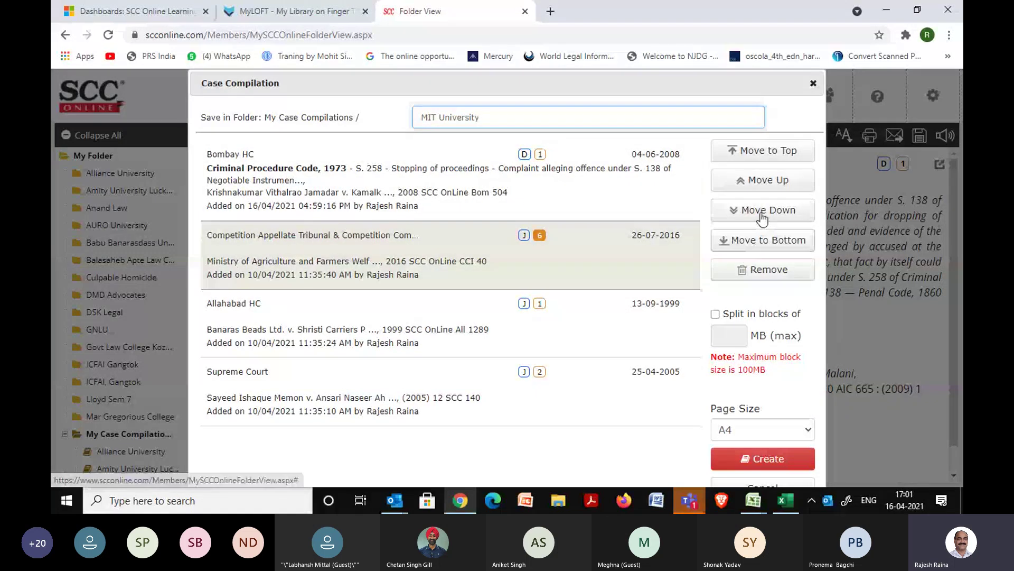
pyautogui.click(759, 181)
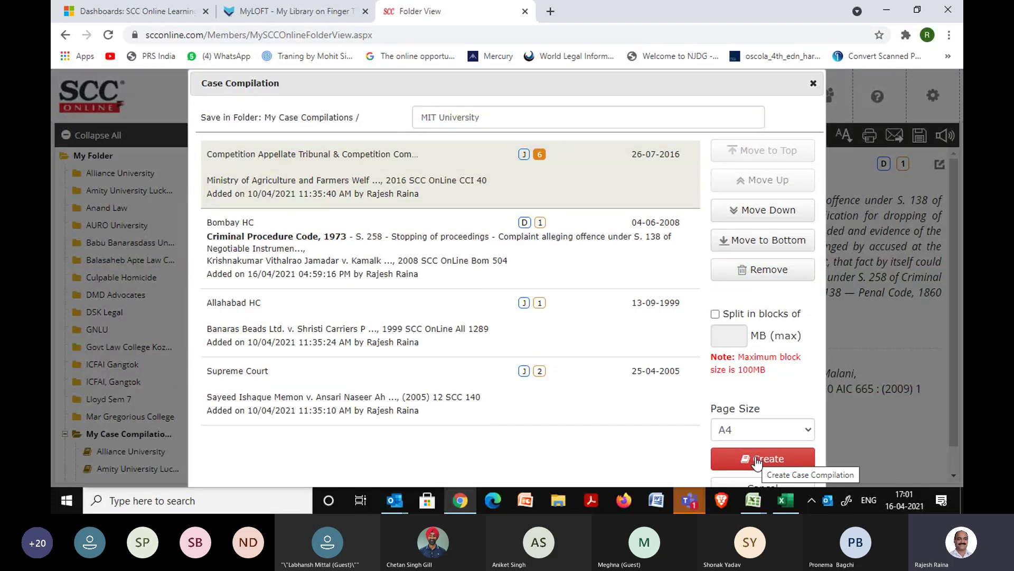
pyautogui.click(757, 461)
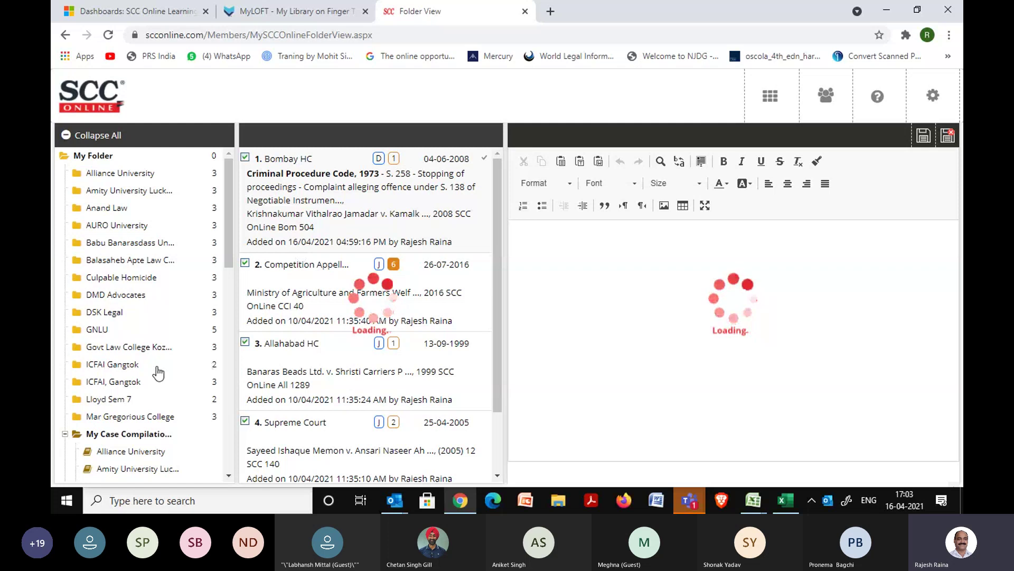
# Reload the stalled compilation page, then stop the reload when it hangs.
pyautogui.moveTo(192, 335)
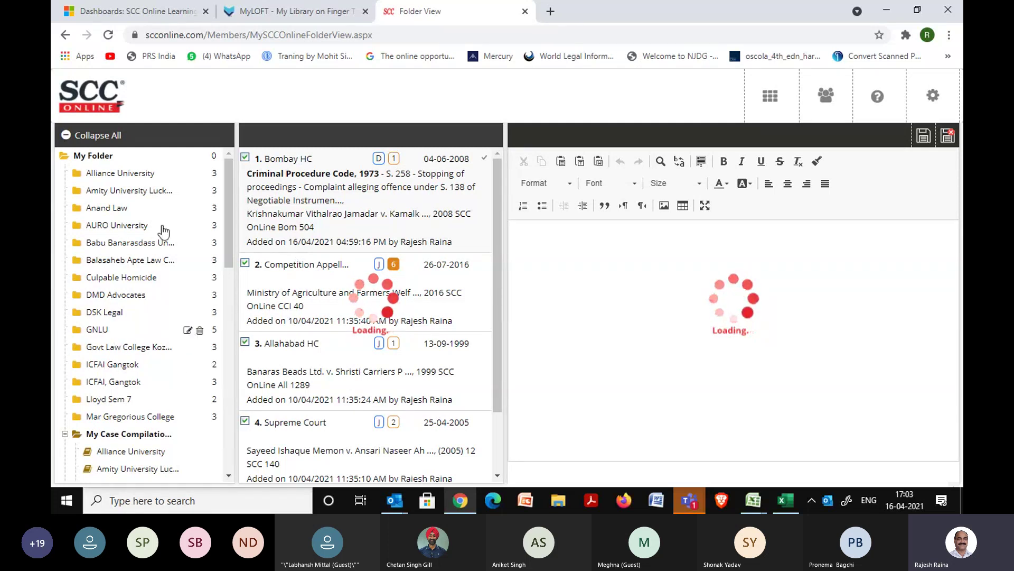
pyautogui.click(109, 37)
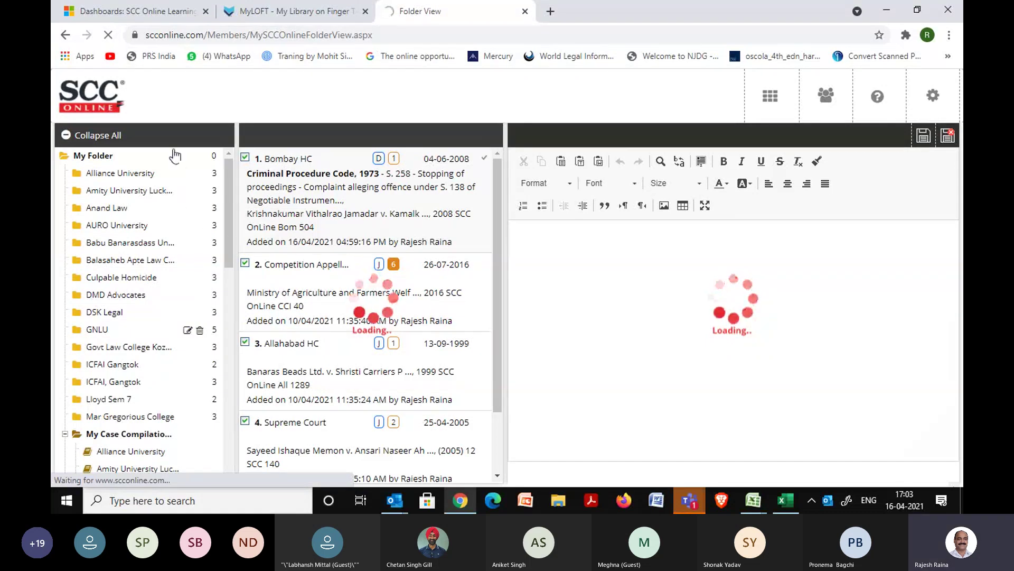
pyautogui.click(108, 36)
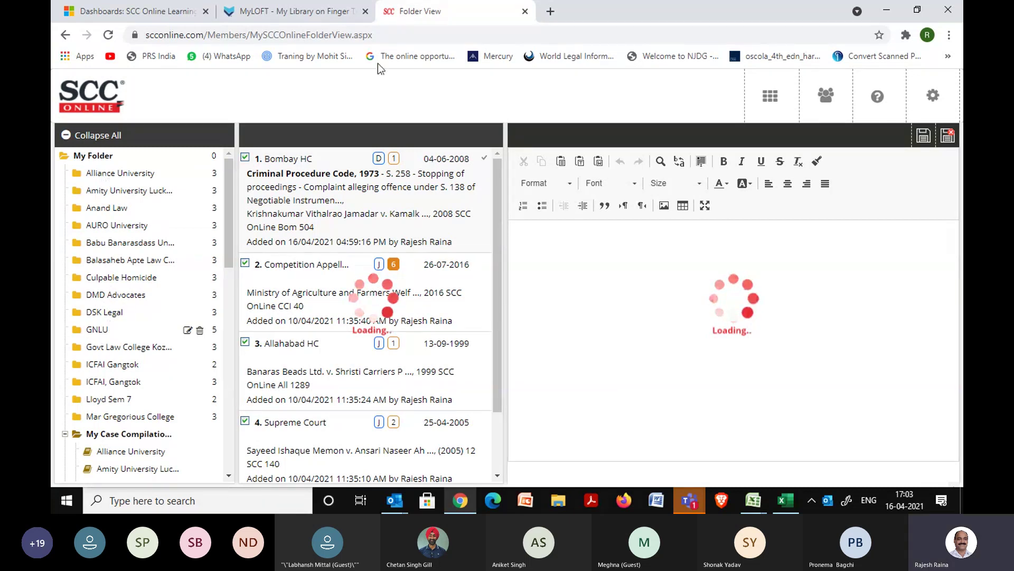
# Wait on the unresponsive folder page, retry reloading, and finally exit the page.
pyautogui.click(108, 36)
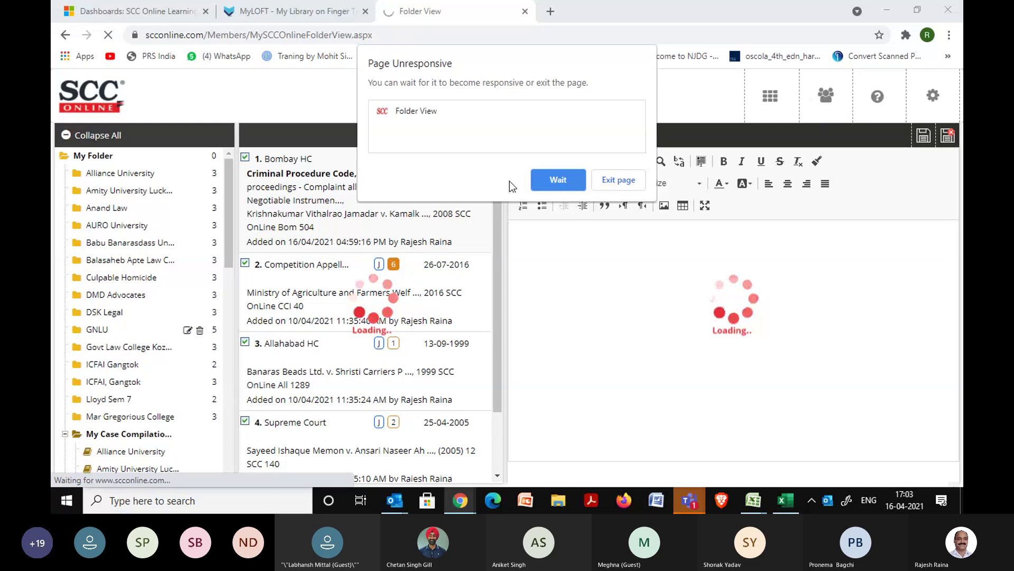
pyautogui.click(555, 182)
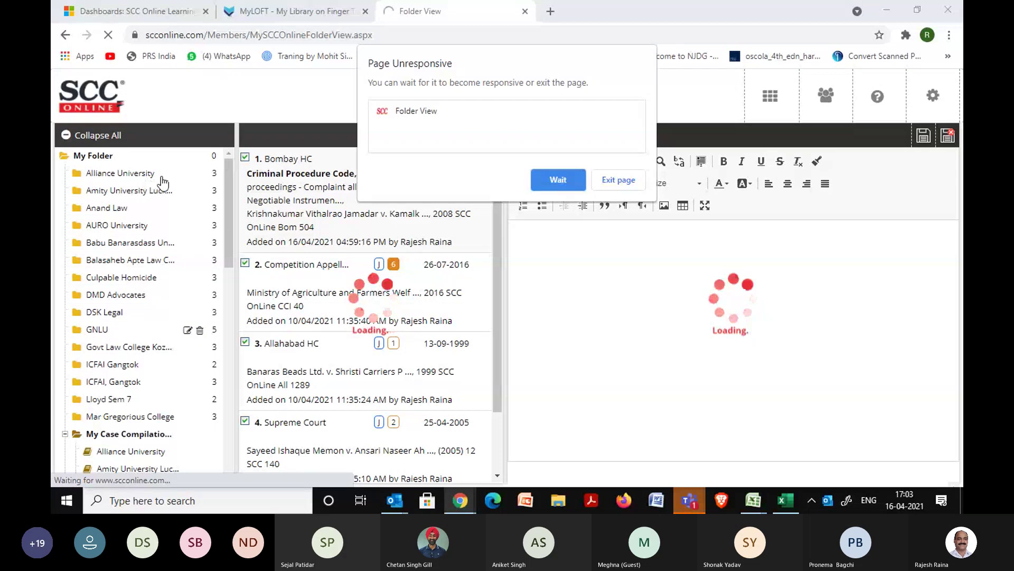
pyautogui.click(563, 182)
pyautogui.click(107, 36)
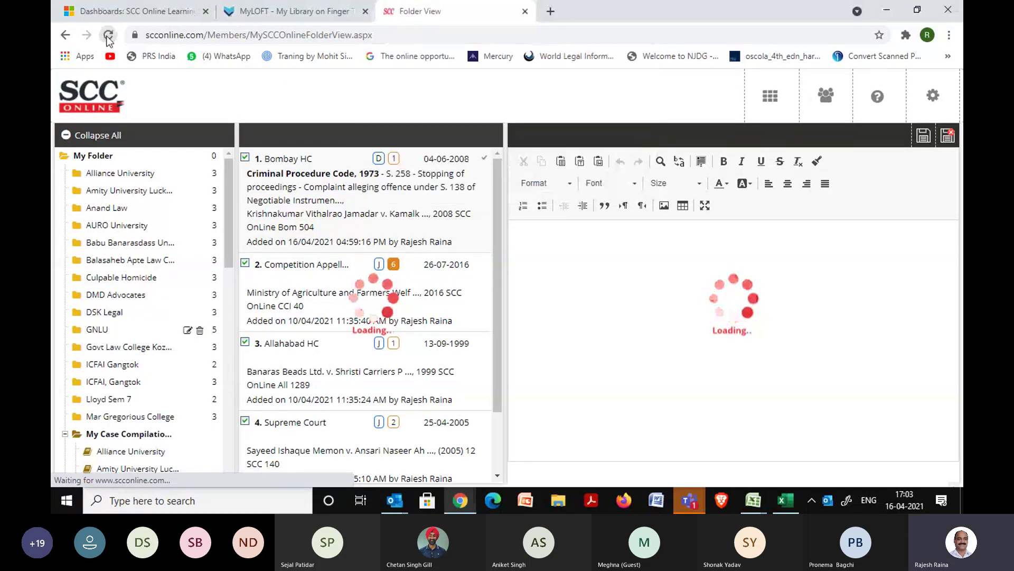
pyautogui.click(108, 36)
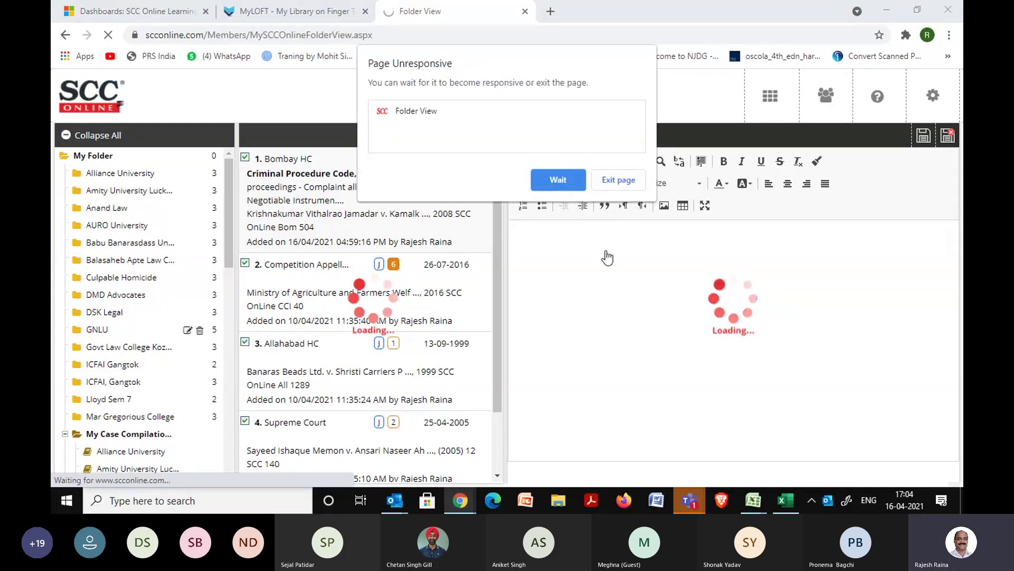
pyautogui.click(619, 182)
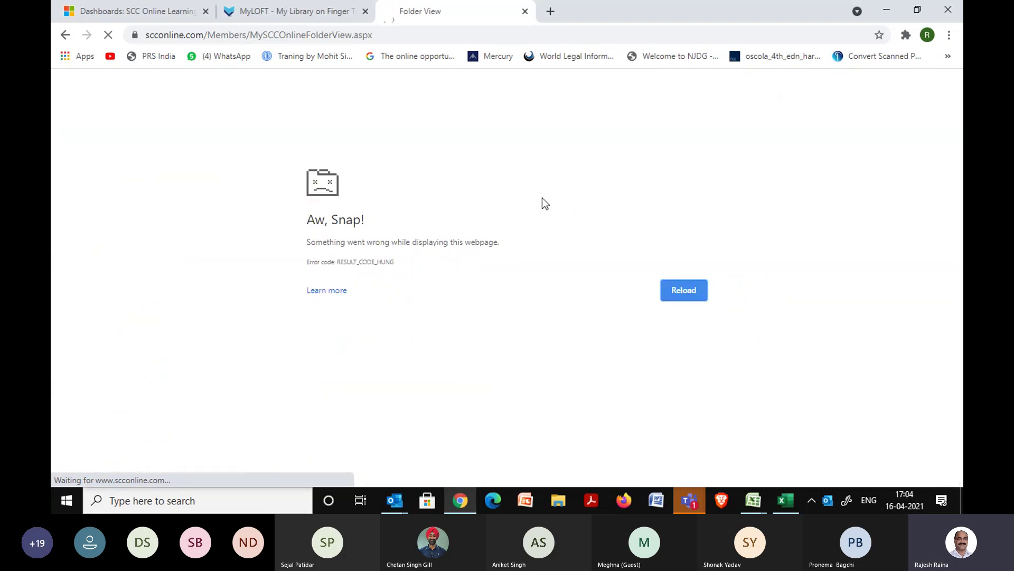
# Enter scconline in the address bar to load the SCC Online home page.
pyautogui.click(381, 37)
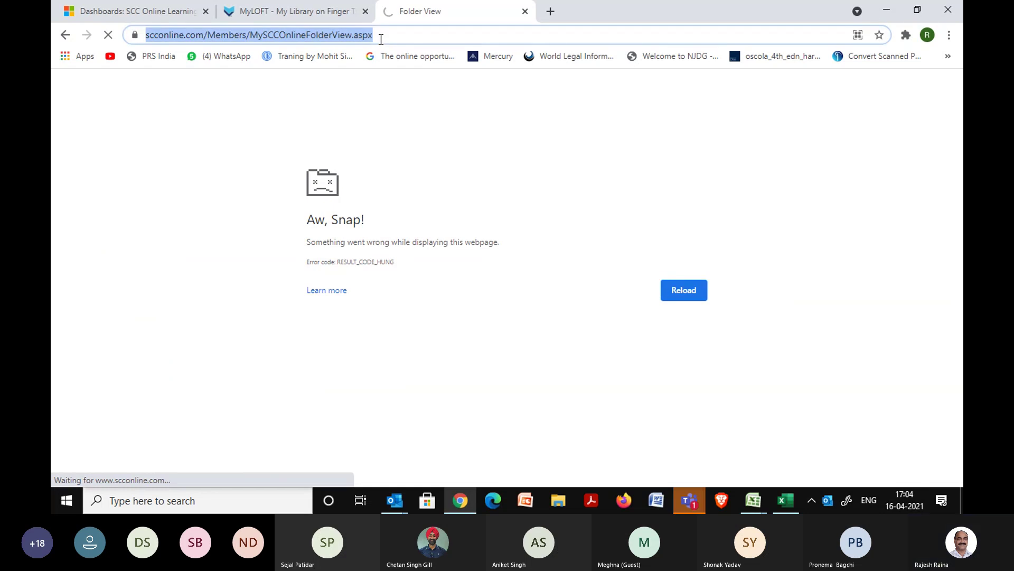
pyautogui.write('scconline')
pyautogui.press('Return')
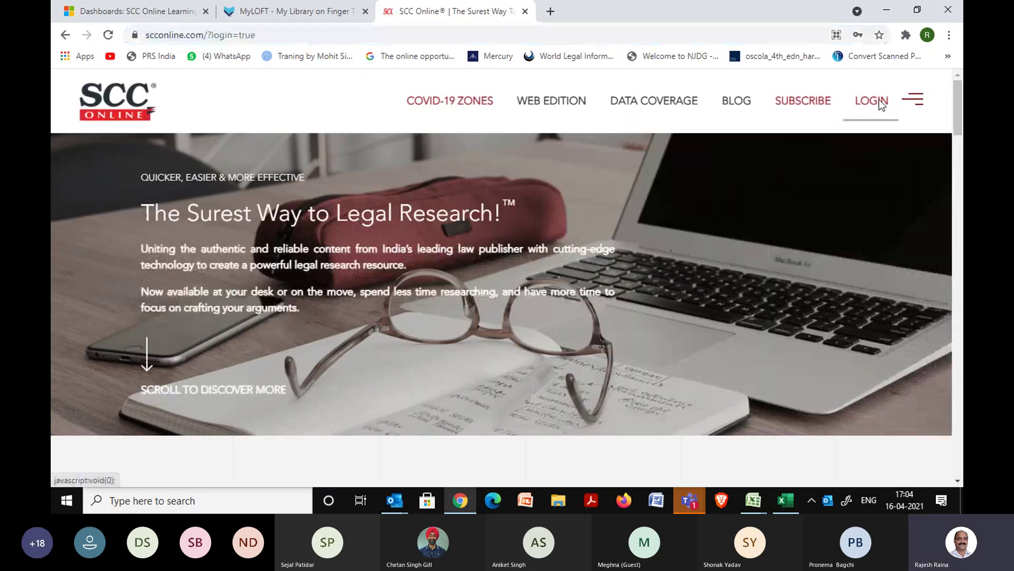
# Log back in to SCC Online with the saved login ID, closing the previous open session.
pyautogui.click(879, 99)
pyautogui.click(519, 252)
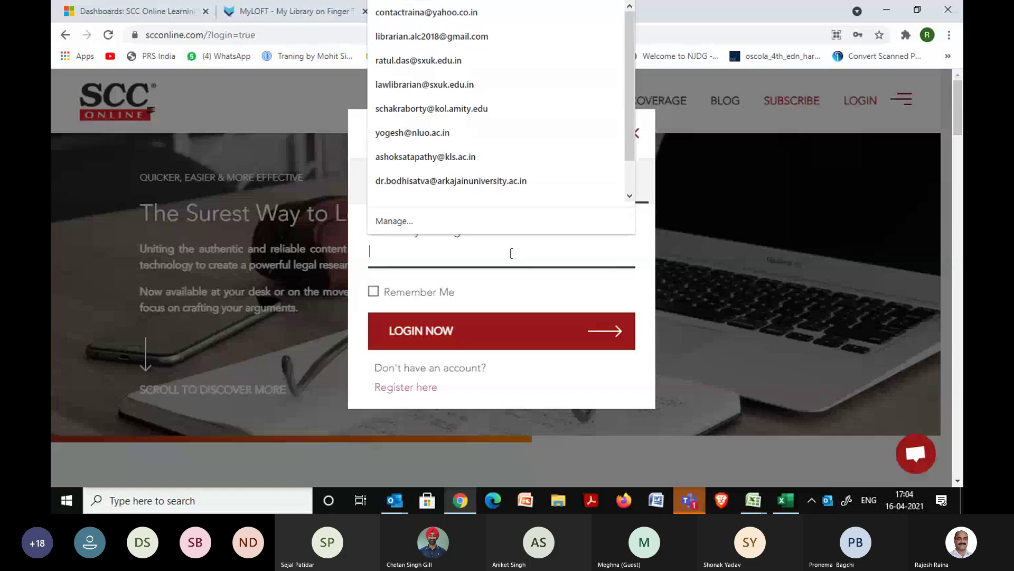
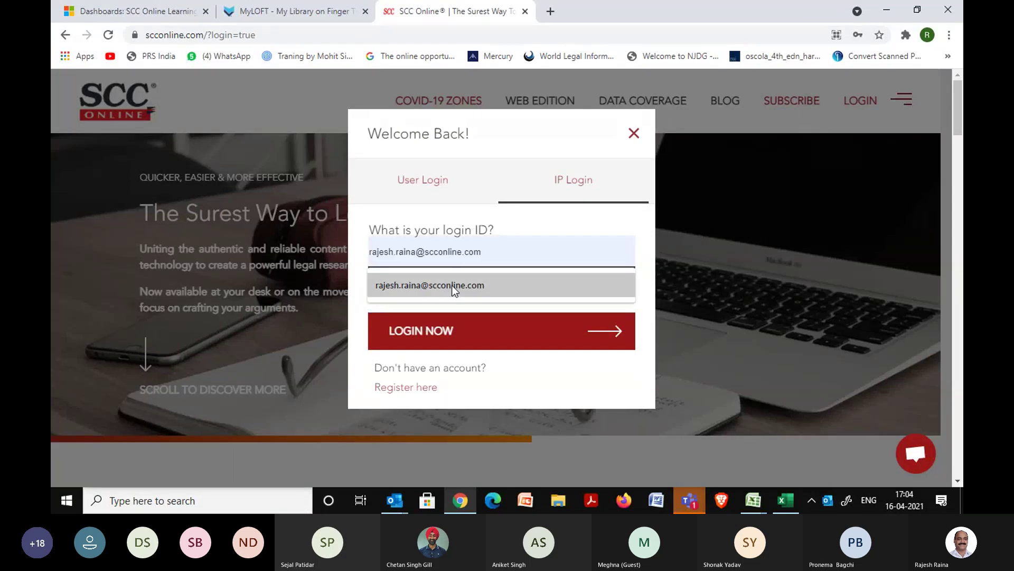
pyautogui.click(452, 284)
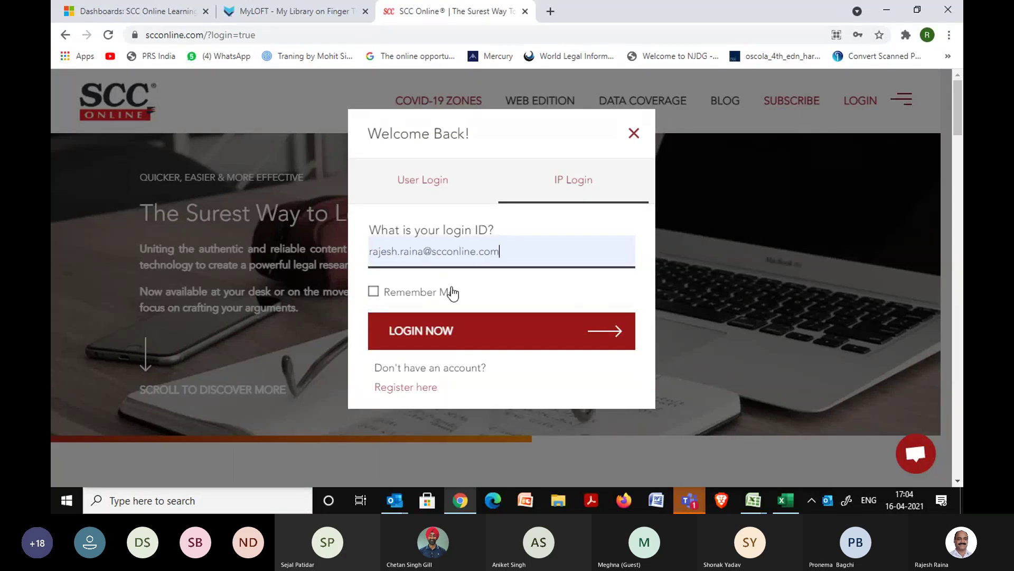
pyautogui.click(467, 342)
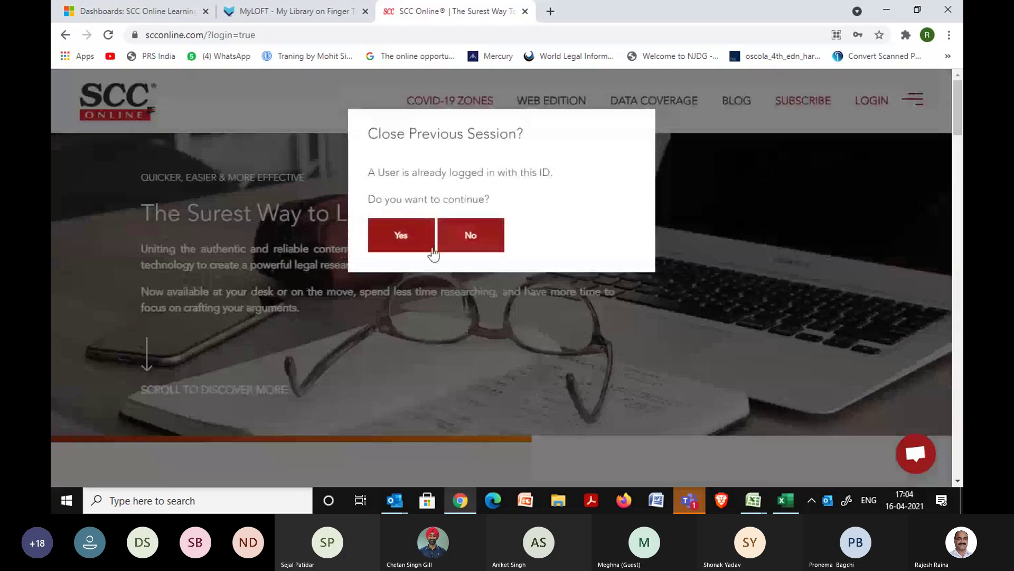
pyautogui.click(409, 238)
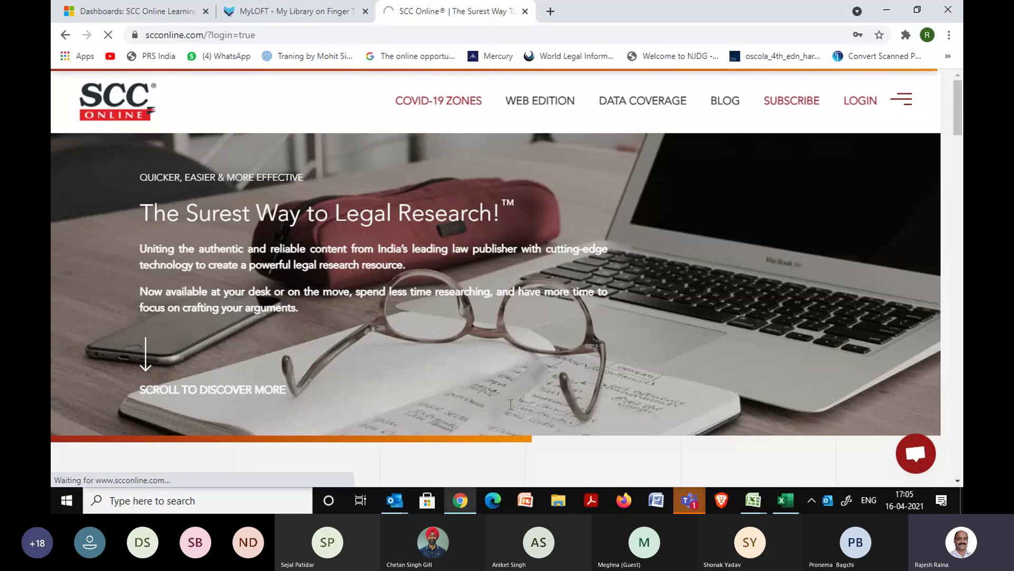
# Load scconline.com in a Microsoft Edge window, setting the Chrome window aside.
pyautogui.click(494, 500)
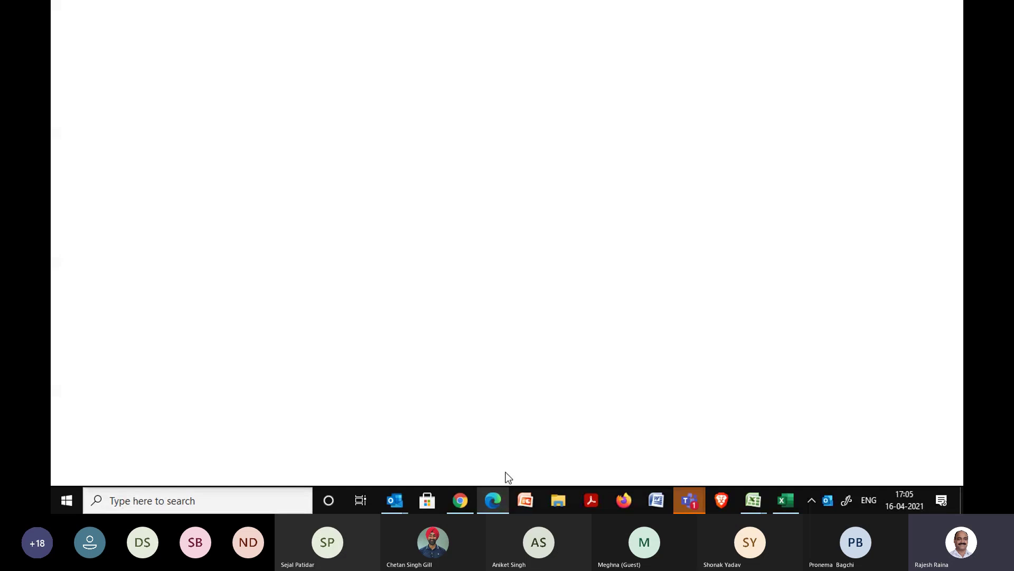
pyautogui.click(461, 500)
pyautogui.click(461, 500)
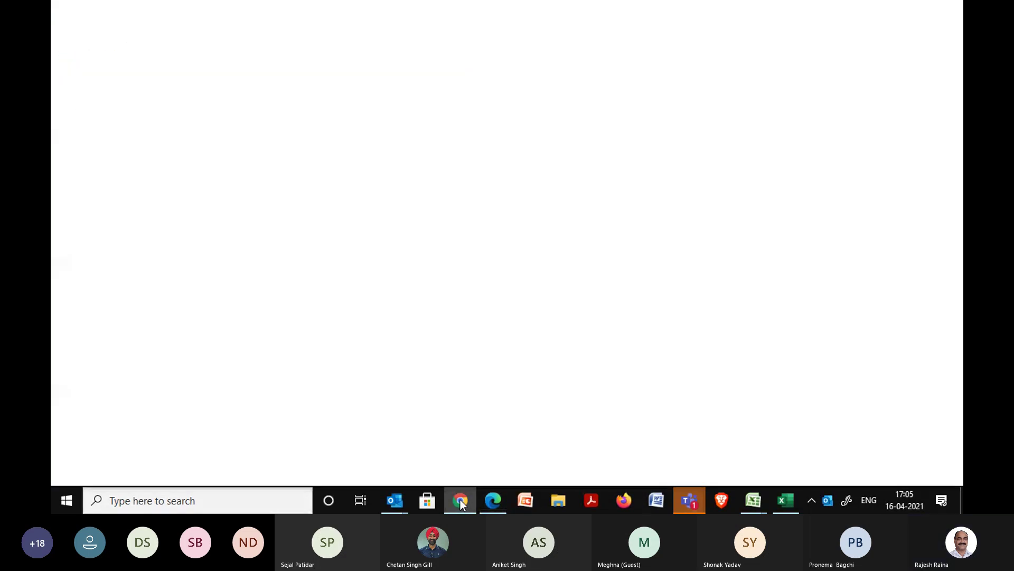
pyautogui.click(578, 332)
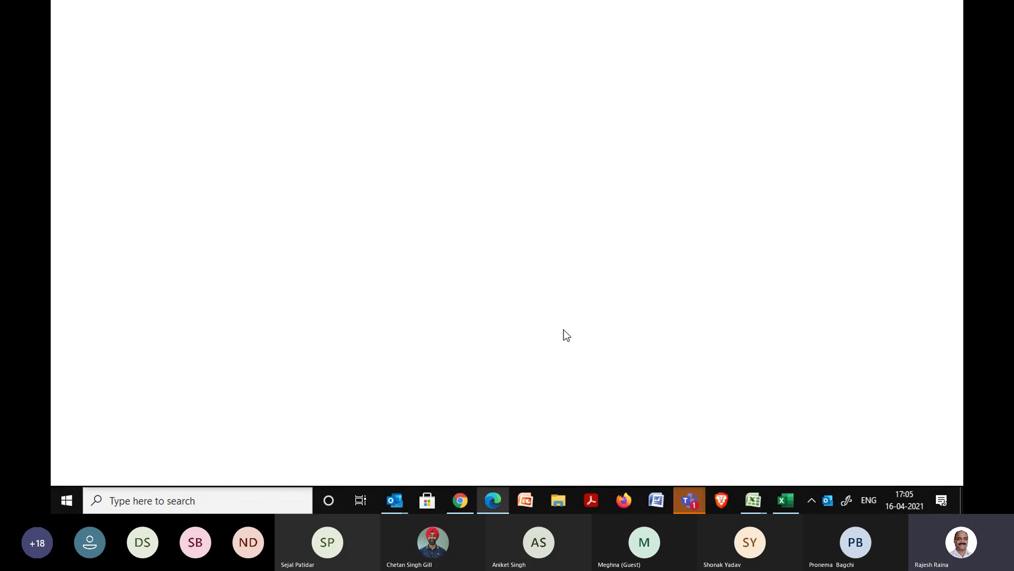
pyautogui.click(460, 499)
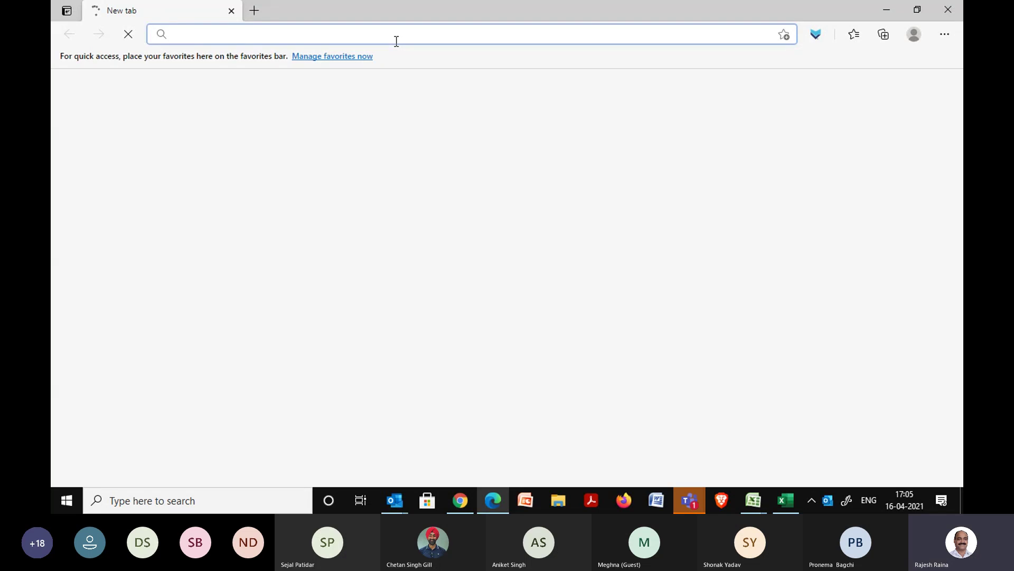
pyautogui.write('scconline.com')
pyautogui.press('Return')
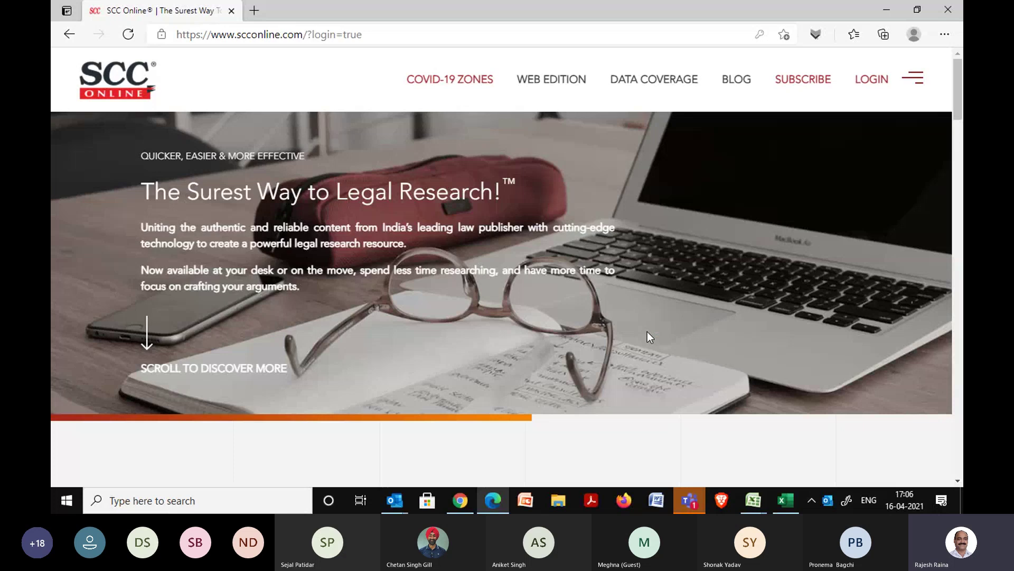
# Sign in to SCC Online in Edge using the saved autofill login credential.
pyautogui.click(864, 81)
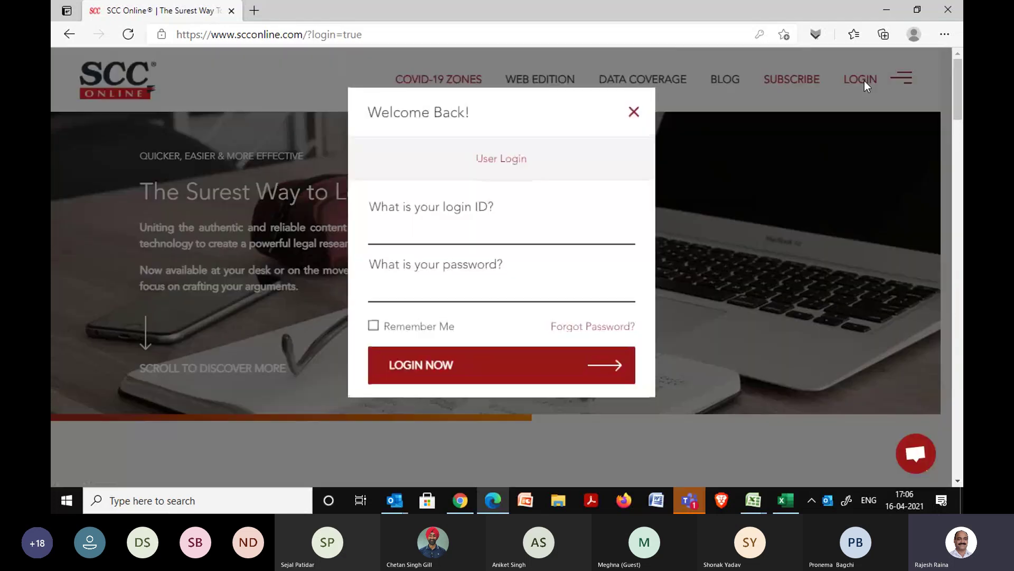
pyautogui.click(528, 225)
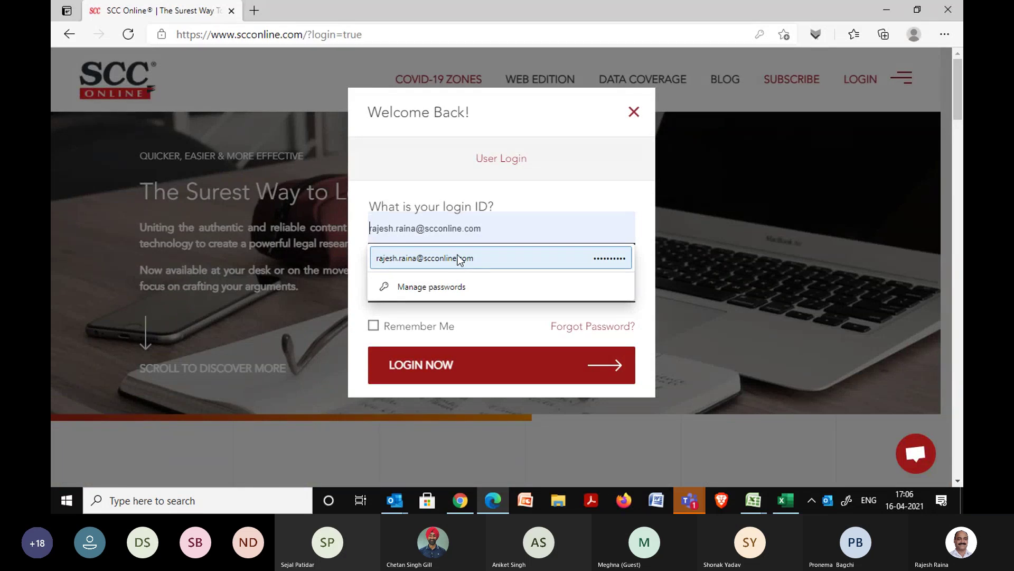
pyautogui.click(545, 263)
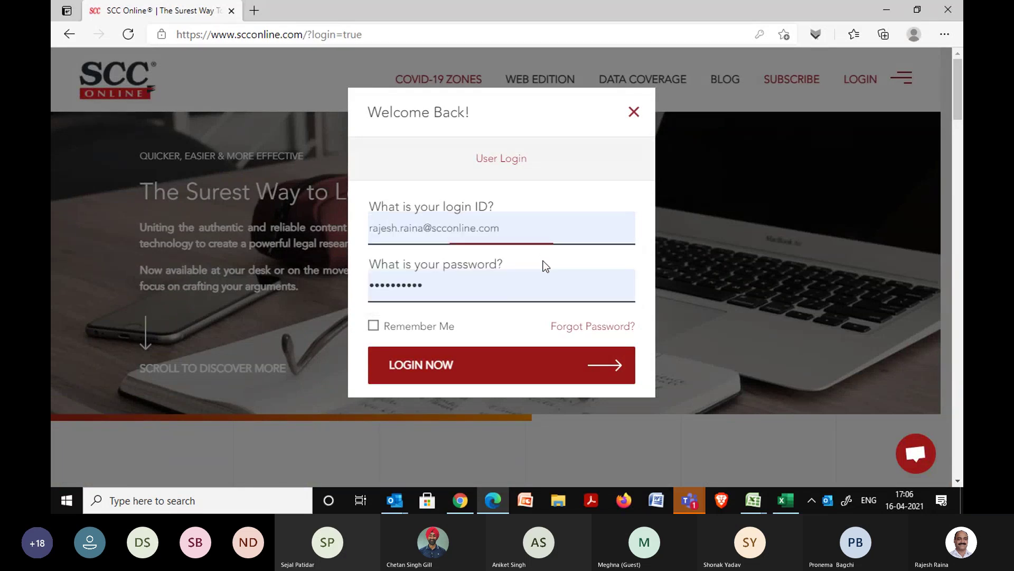
pyautogui.click(490, 366)
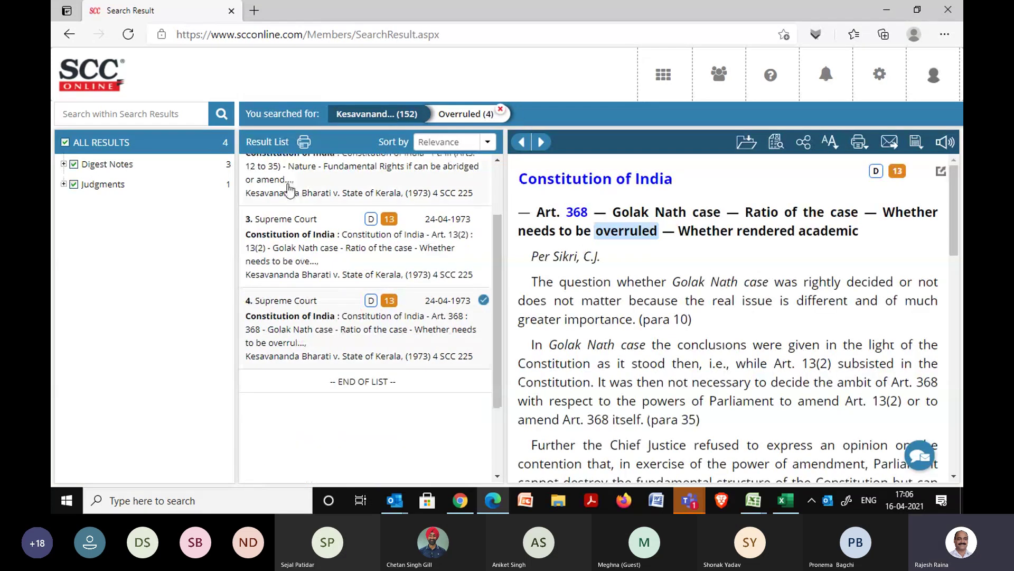
# Filter the Overruled hits to the Supreme Court judgment and scroll to paragraph 145.
pyautogui.click(63, 185)
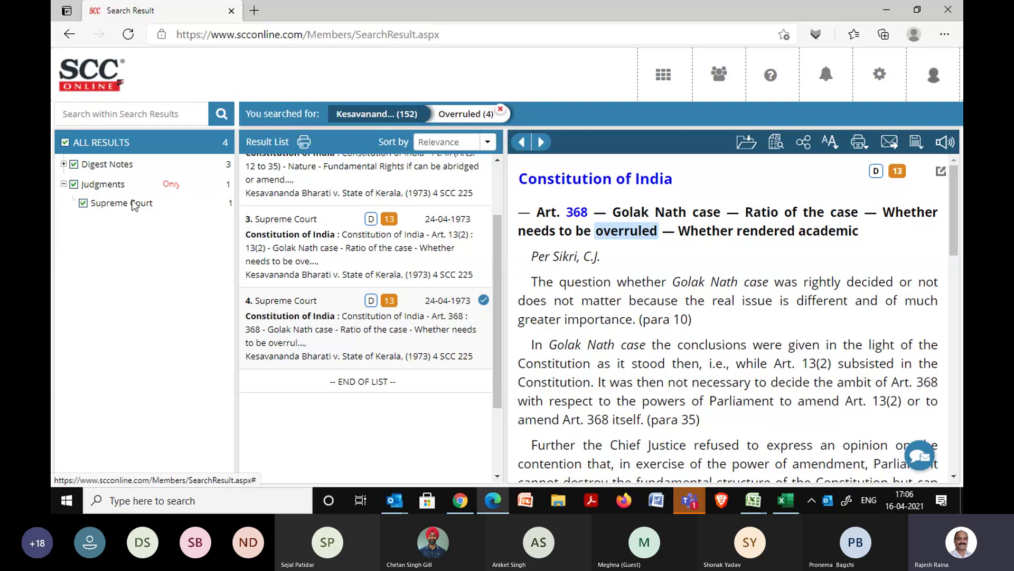
pyautogui.click(186, 207)
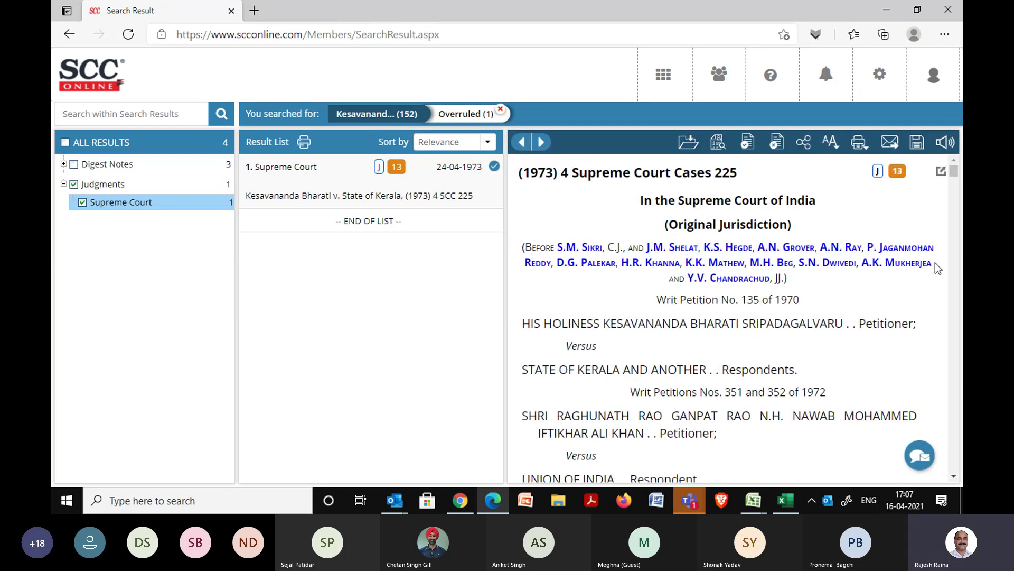
pyautogui.moveTo(955, 174); pyautogui.dragTo(959, 228)
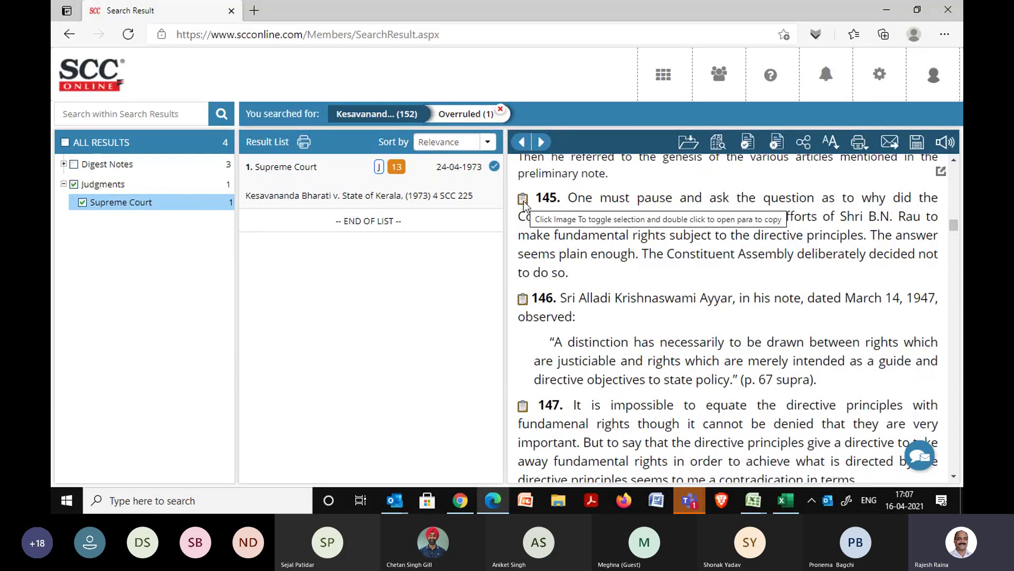
# Copy paragraph 145 of Kesavananda Bharati with its citation, then close the copy window.
pyautogui.doubleClick(524, 202)
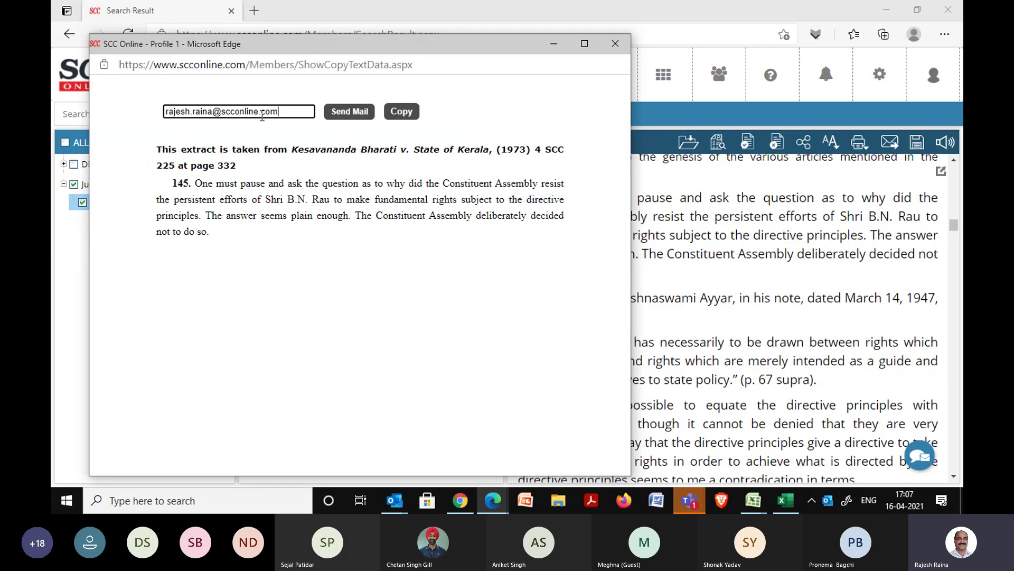
pyautogui.moveTo(278, 112); pyautogui.dragTo(164, 118)
pyautogui.click(402, 111)
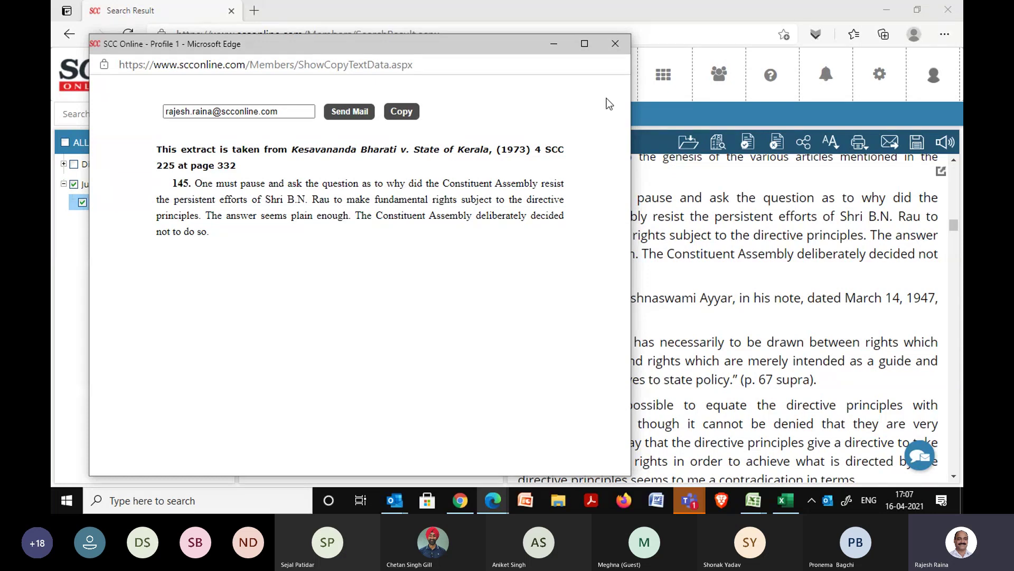
pyautogui.click(615, 45)
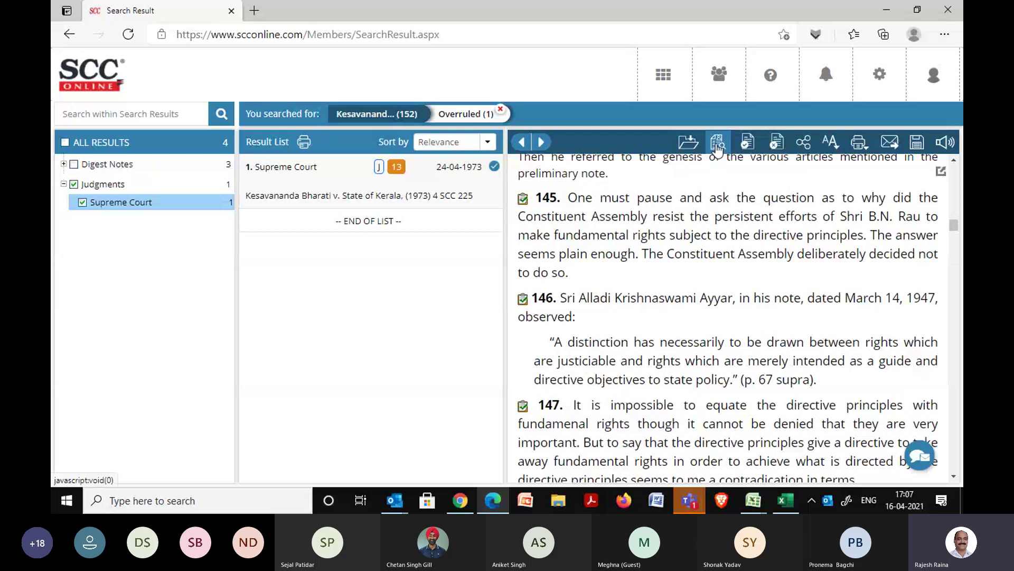
pyautogui.click(744, 149)
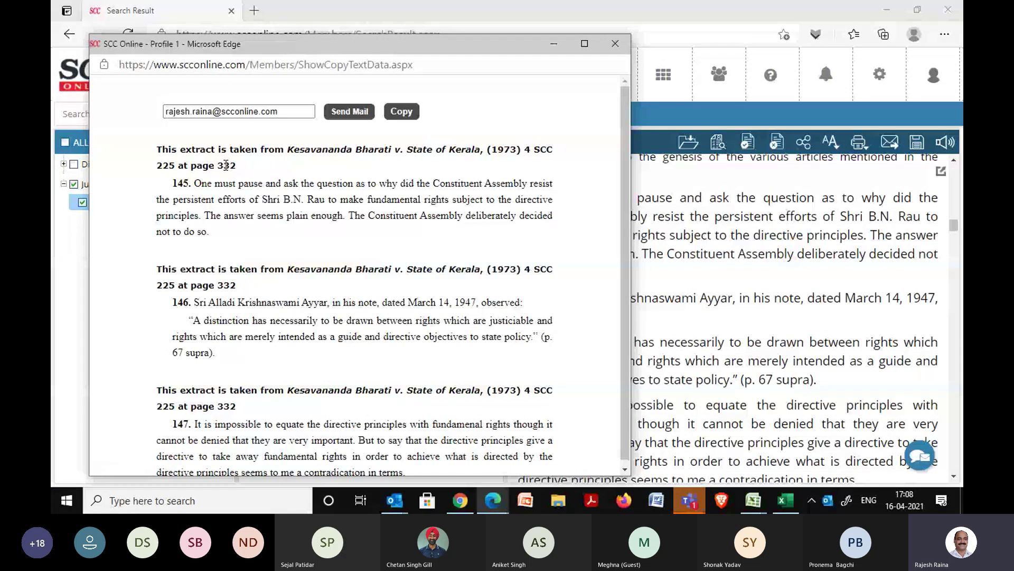
pyautogui.scroll(-1, 625, 189)
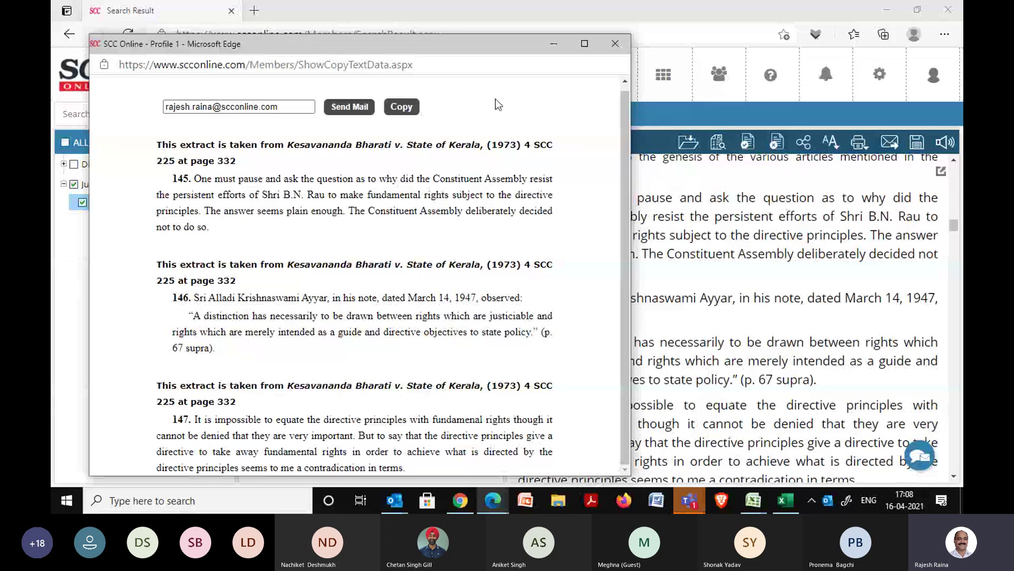
# Close the combined extract, scroll back up to paragraph 132 and reveal My Folders.
pyautogui.click(617, 47)
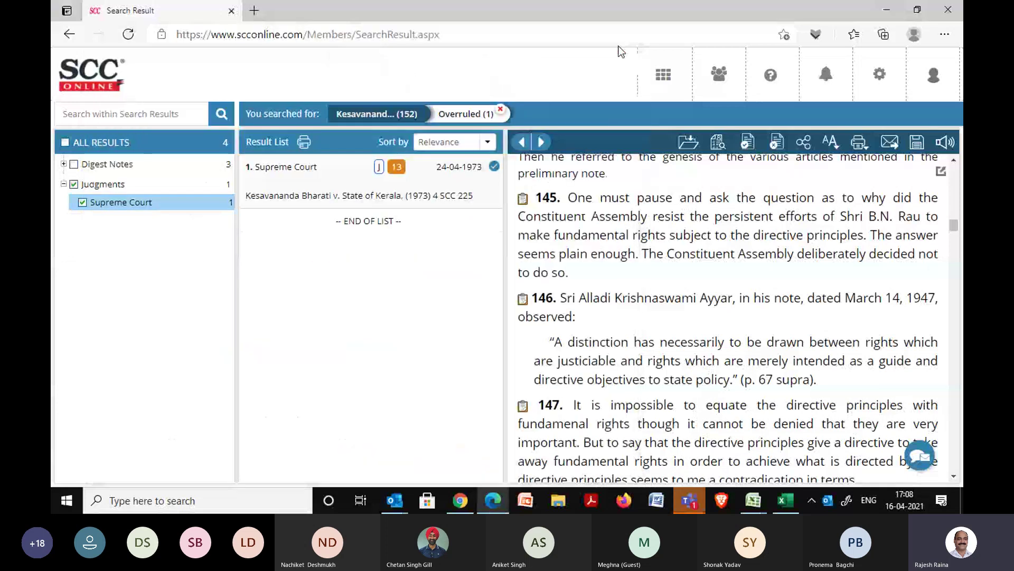
pyautogui.scroll(20, 954, 185)
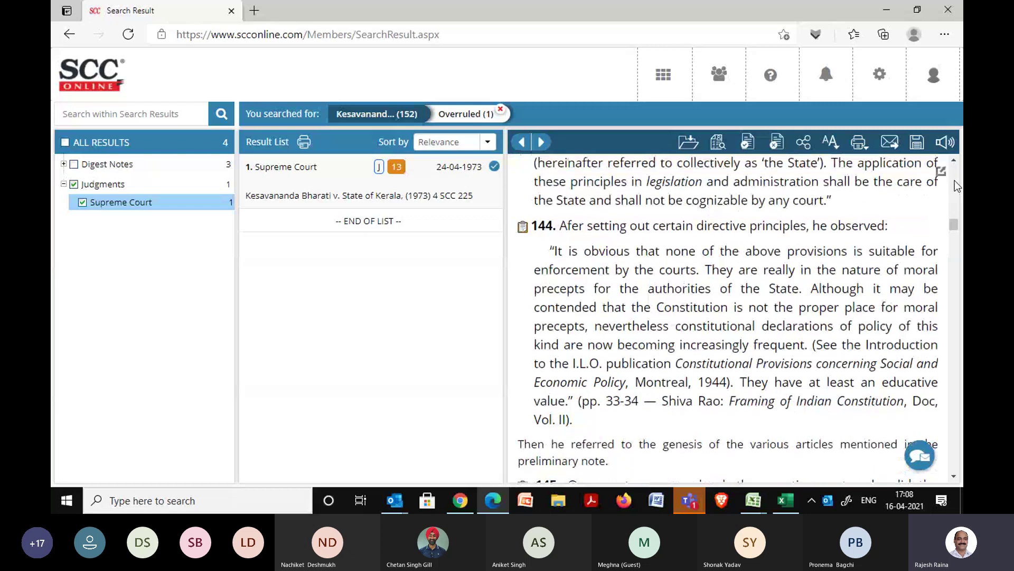
pyautogui.scroll(4, 955, 179)
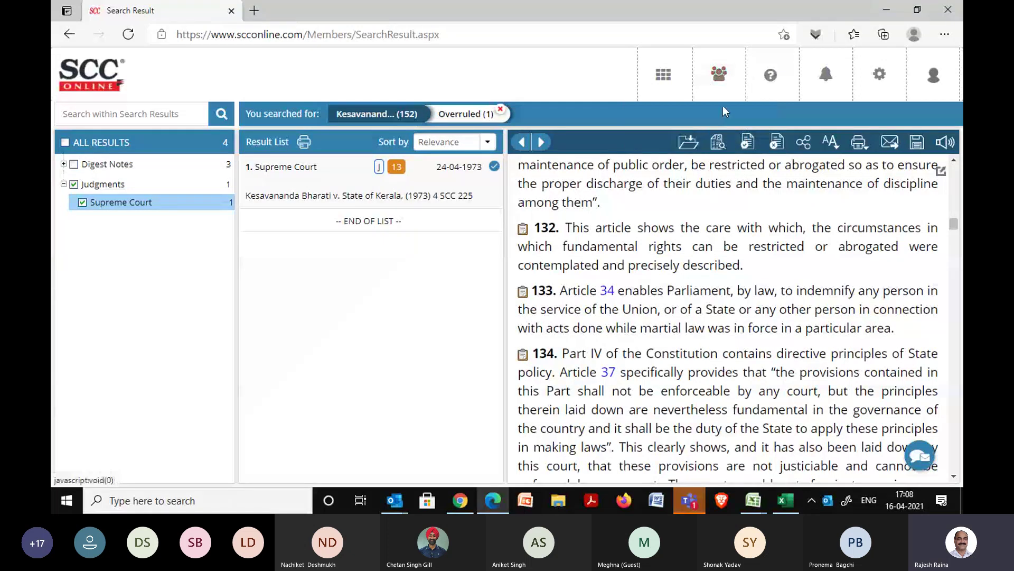
pyautogui.moveTo(720, 84)
pyautogui.moveTo(716, 138)
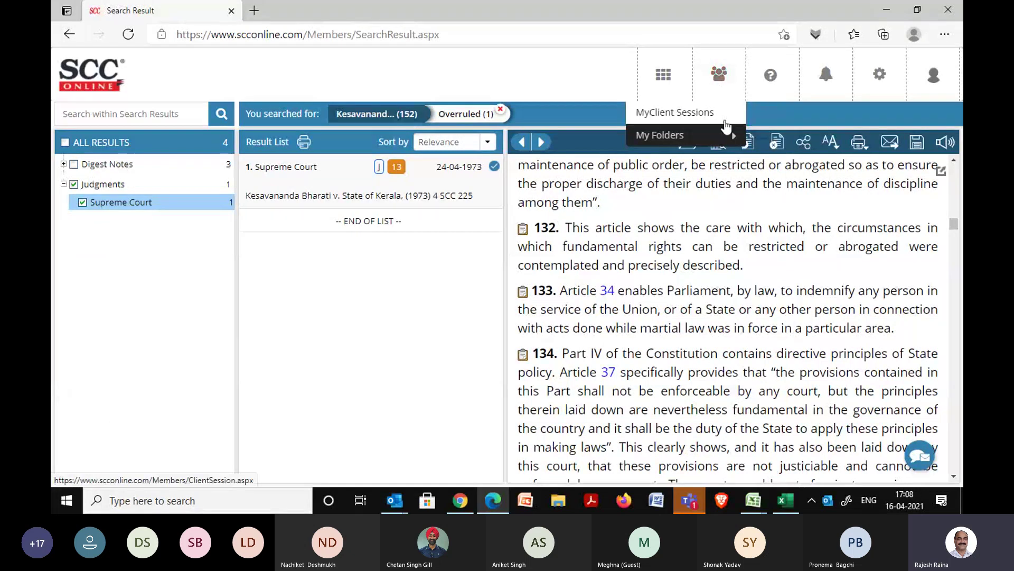
# Select all three documents in the Chandani Associates folder and choose Case Compilation.
pyautogui.click(773, 157)
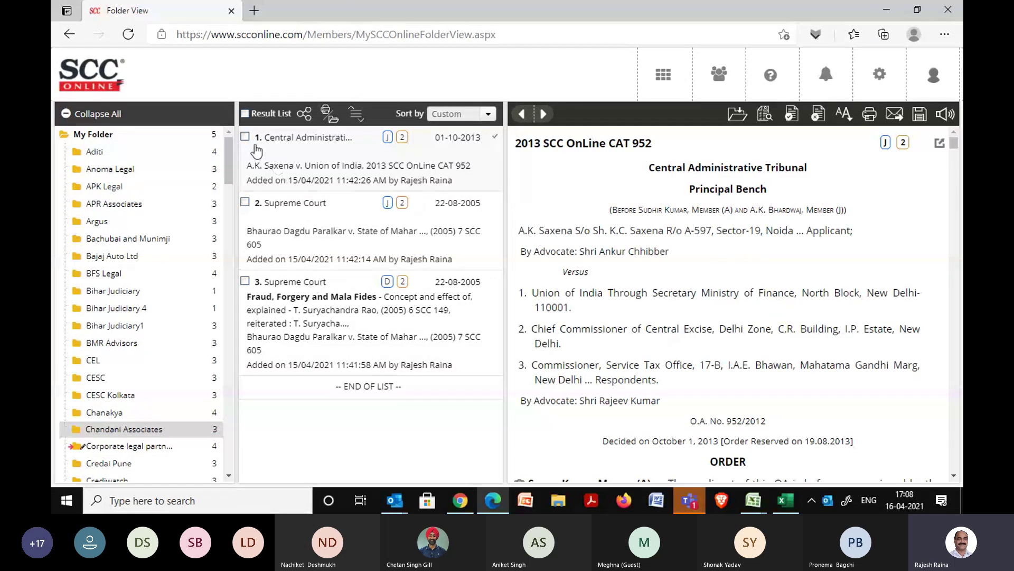
pyautogui.click(244, 114)
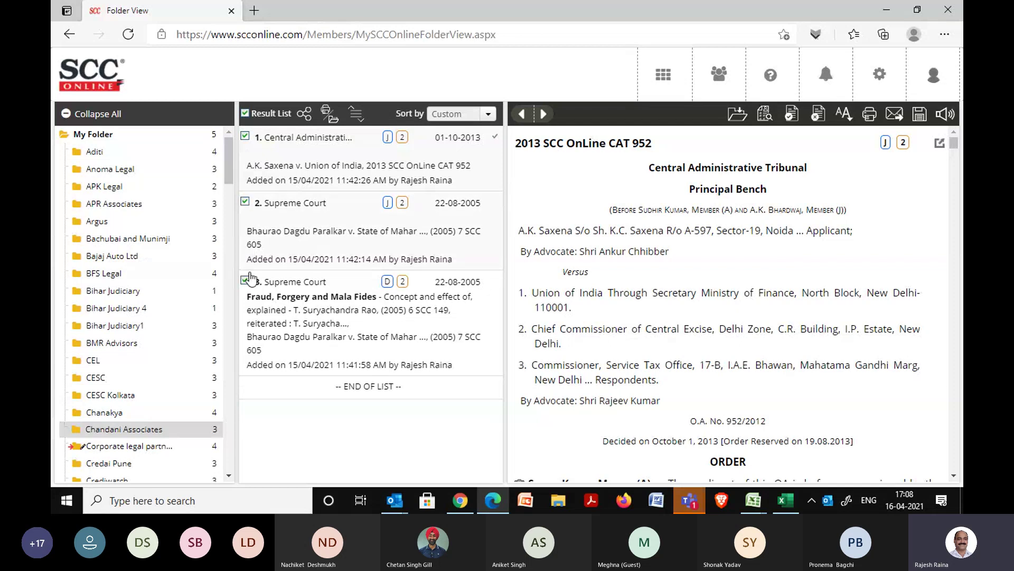
pyautogui.click(325, 115)
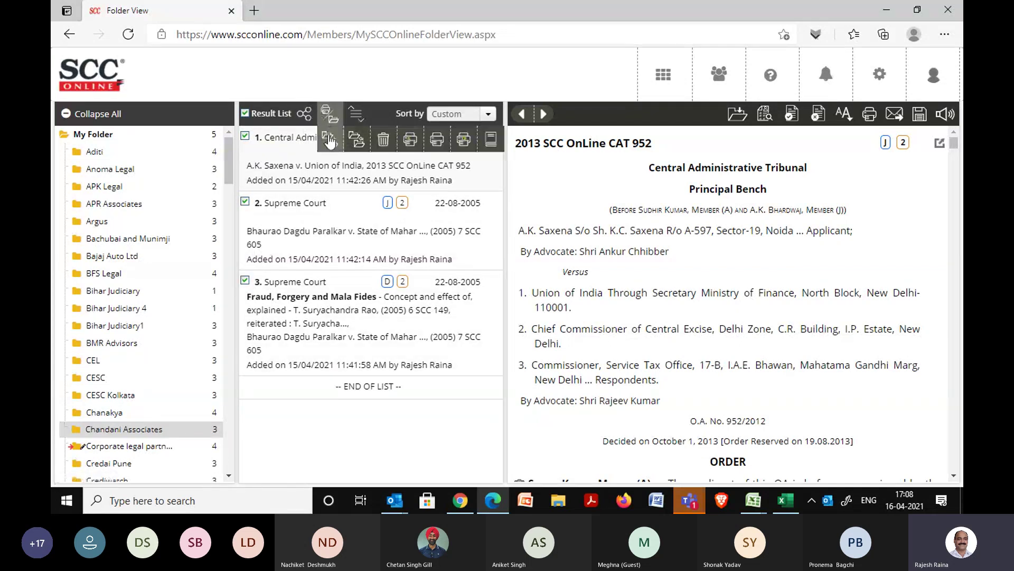
pyautogui.click(490, 140)
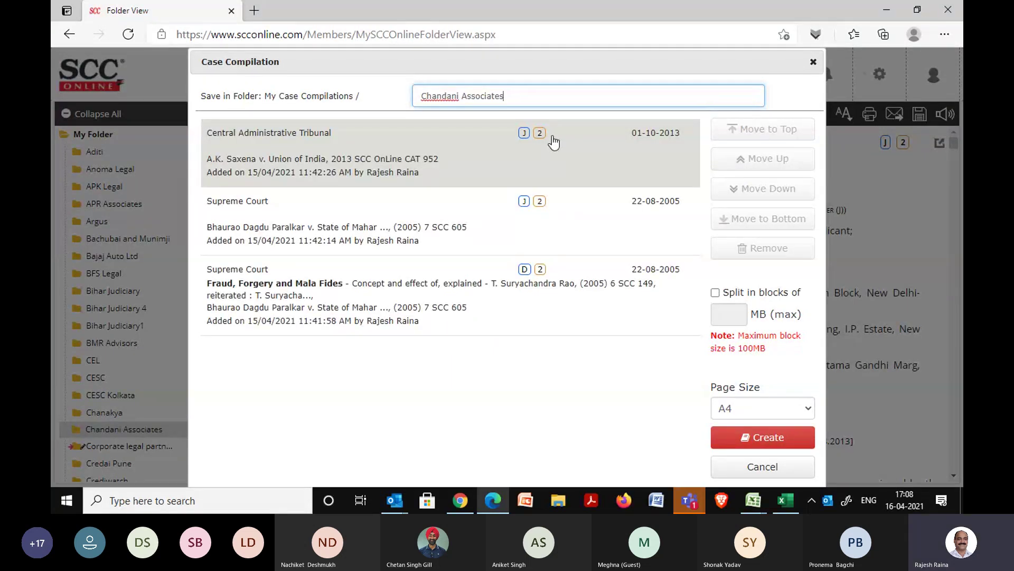
# Save the compilation in folder MIT with A4 page size and create it.
pyautogui.press('BackSpace')
pyautogui.press('BackSpace')
pyautogui.press('BackSpace')
pyautogui.press('BackSpace')
pyautogui.press('BackSpace')
pyautogui.press('BackSpace')
pyautogui.press('BackSpace')
pyautogui.press('BackSpace')
pyautogui.press('BackSpace')
pyautogui.press('BackSpace')
pyautogui.press('BackSpace')
pyautogui.press('BackSpace')
pyautogui.press('BackSpace')
pyautogui.press('BackSpace')
pyautogui.press('BackSpace')
pyautogui.press('BackSpace')
pyautogui.press('BackSpace')
pyautogui.press('BackSpace')
pyautogui.press('BackSpace')
pyautogui.write('MI')
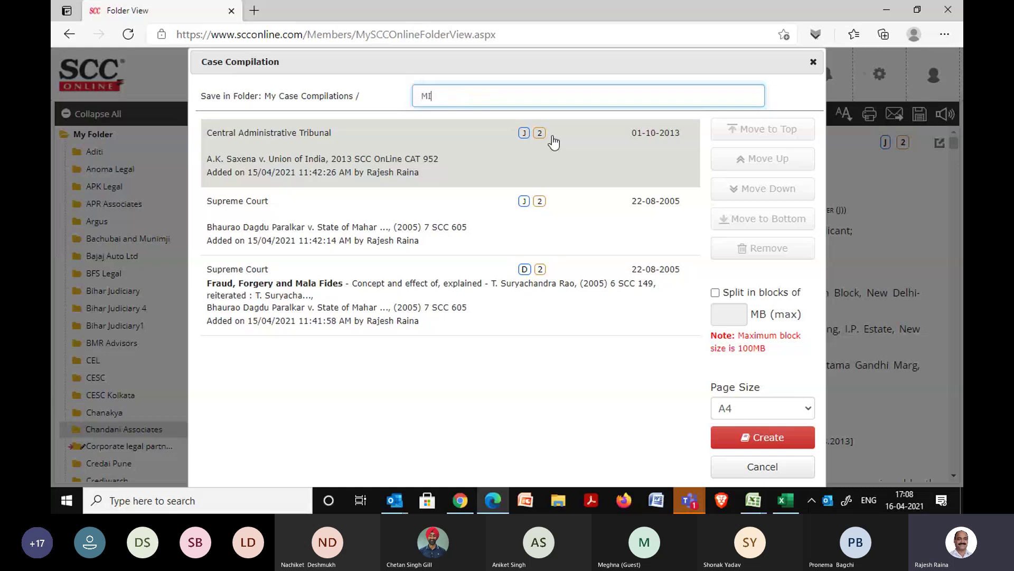
pyautogui.write('T')
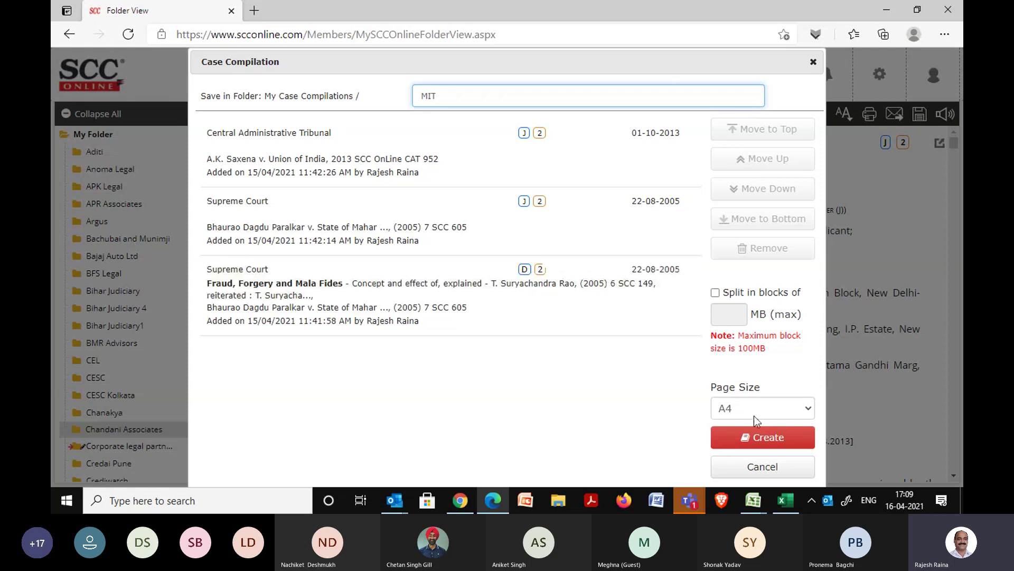
pyautogui.click(765, 437)
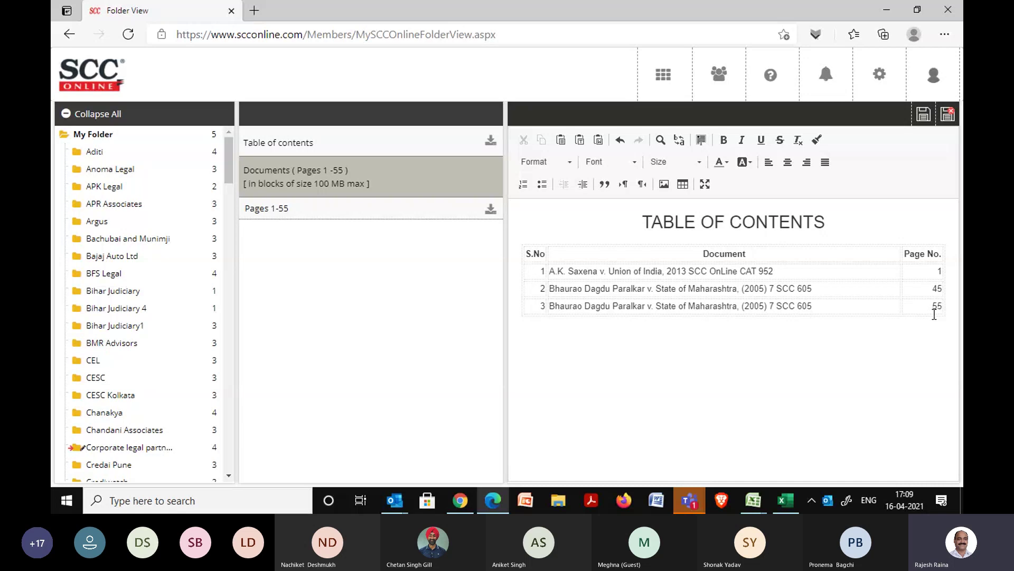
# Load pages 1-55 of the compiled document into the viewer.
pyautogui.click(283, 211)
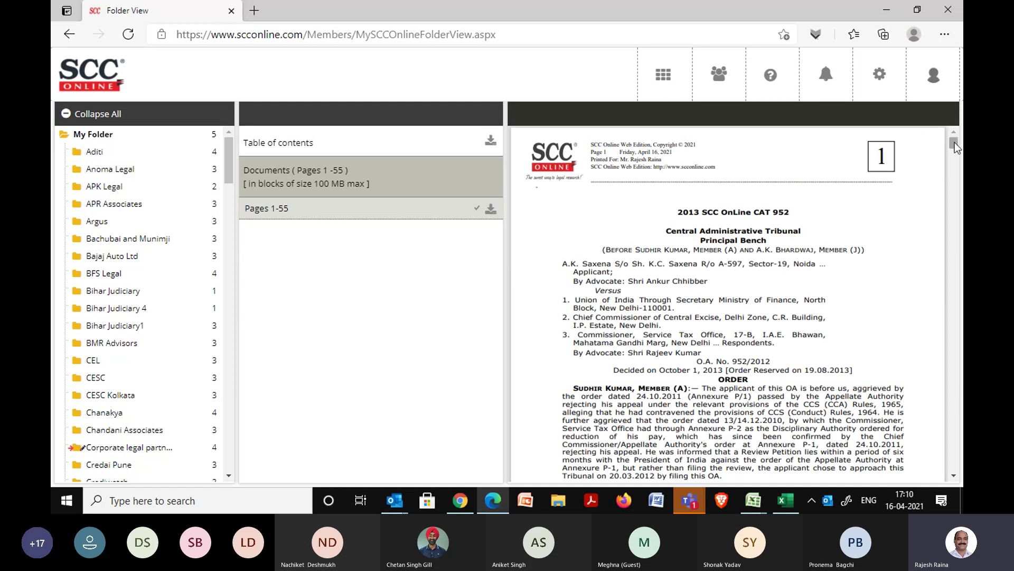
# Scroll the compilation to page 45's second case, then open the SCC Online Dashboard.
pyautogui.moveTo(956, 141); pyautogui.dragTo(953, 397)
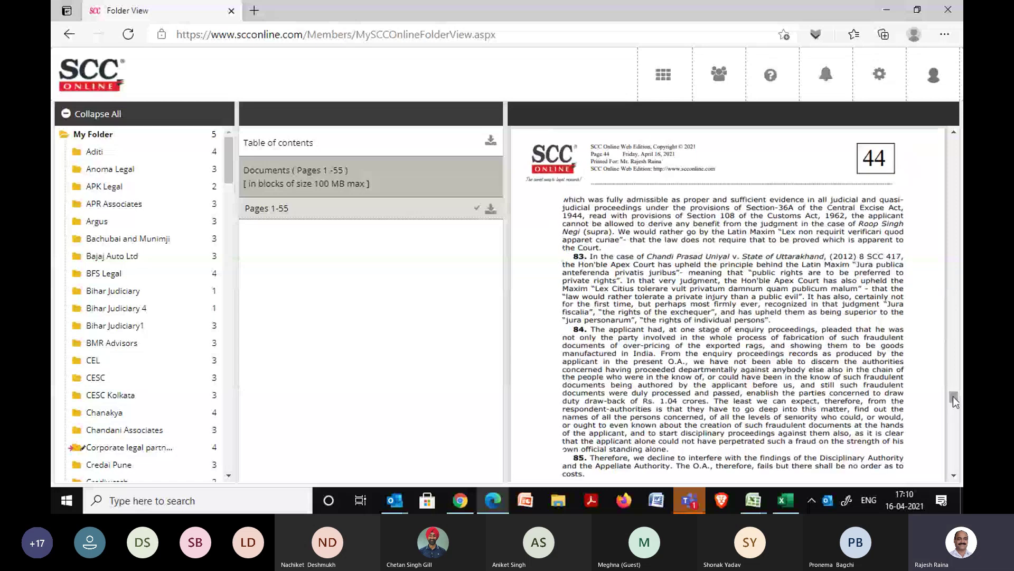
pyautogui.click(955, 475)
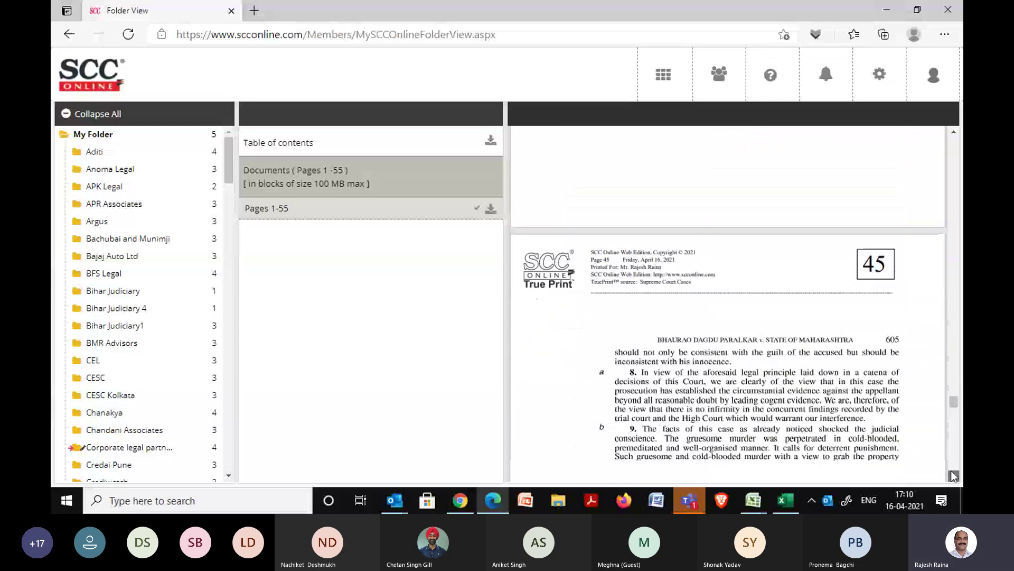
pyautogui.click(953, 475)
pyautogui.click(953, 475)
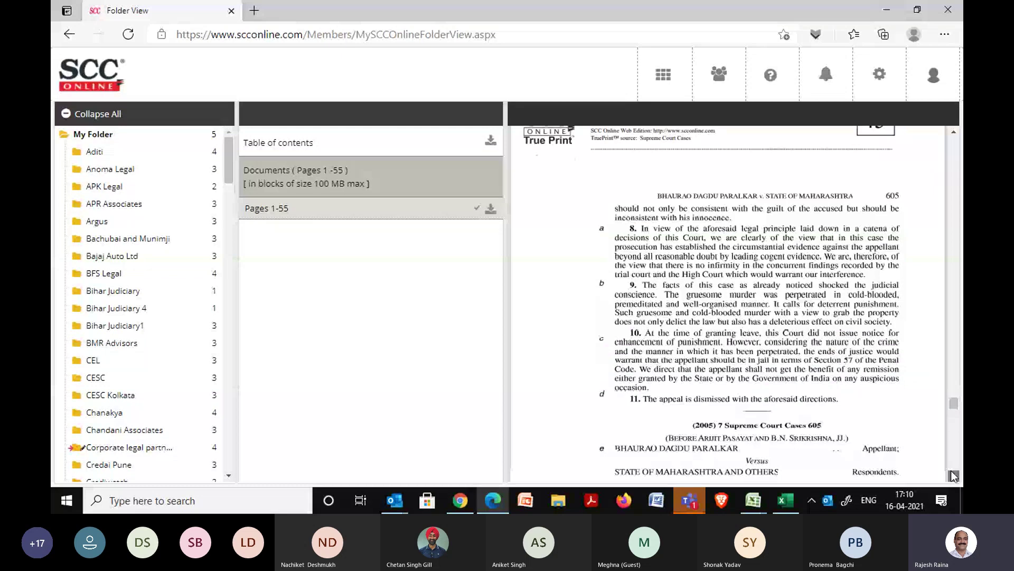
pyautogui.click(953, 476)
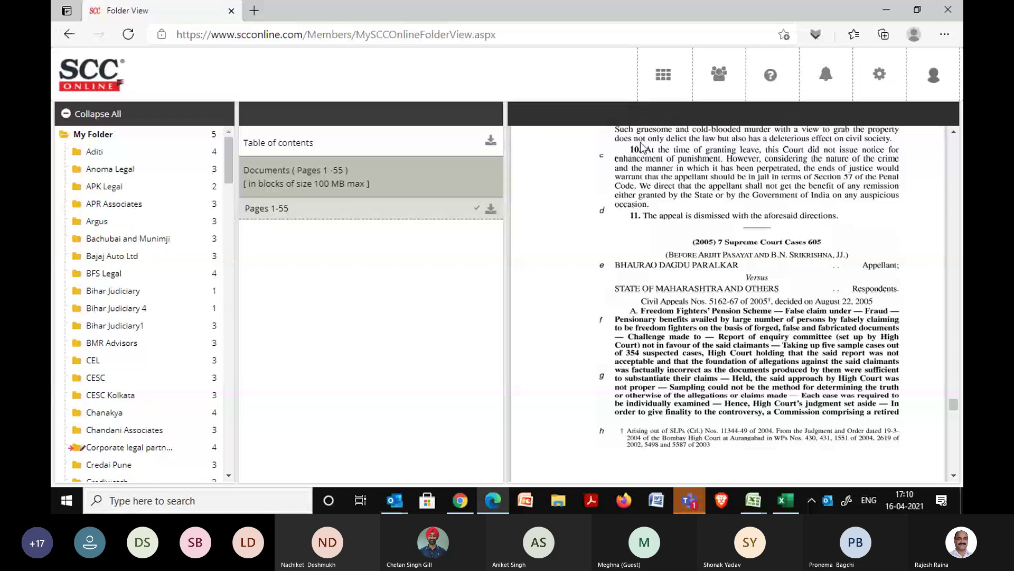
pyautogui.click(662, 85)
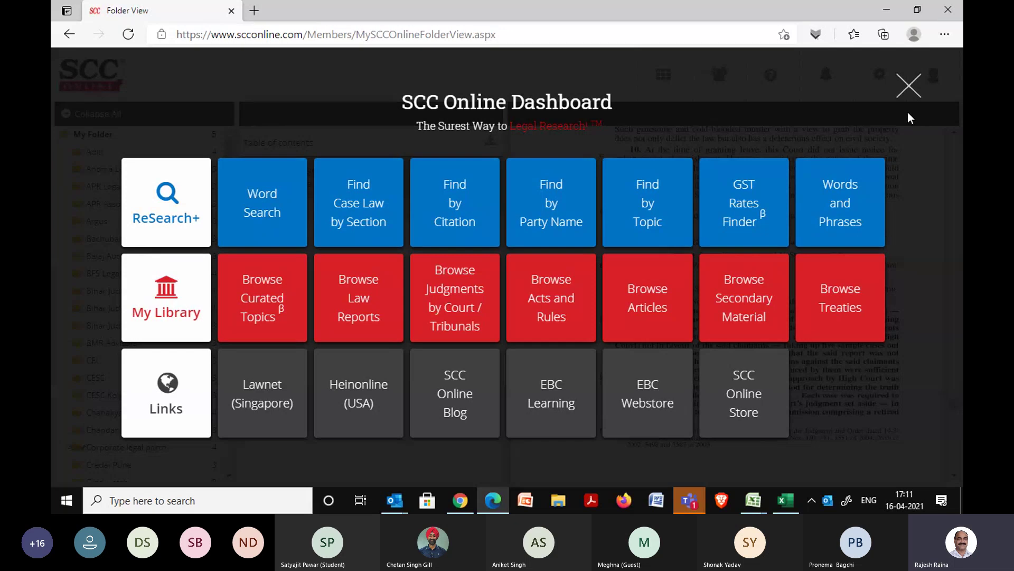
# Reopen the SCC Online Dashboard and start a new Word Search.
pyautogui.click(908, 88)
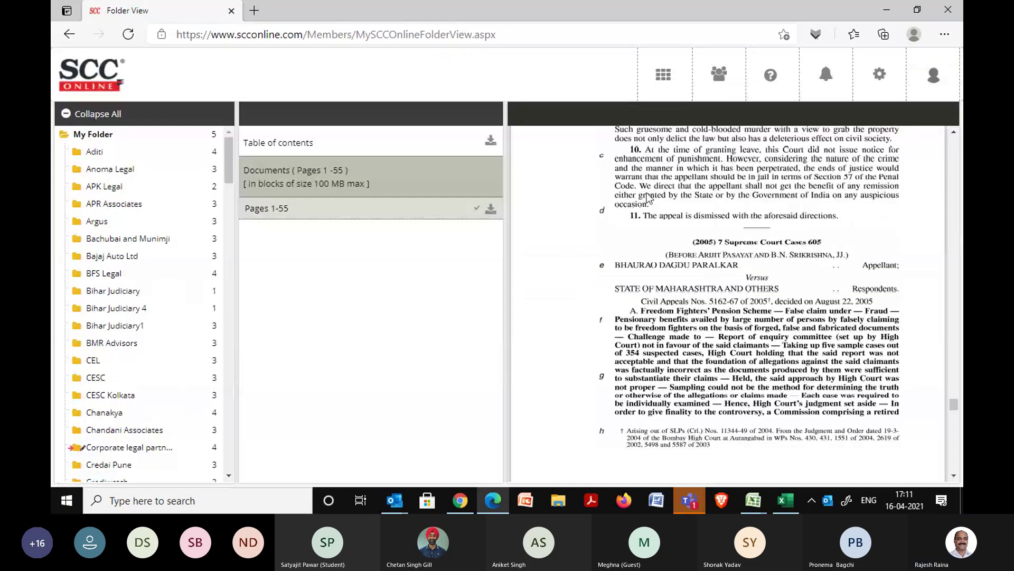
pyautogui.click(661, 82)
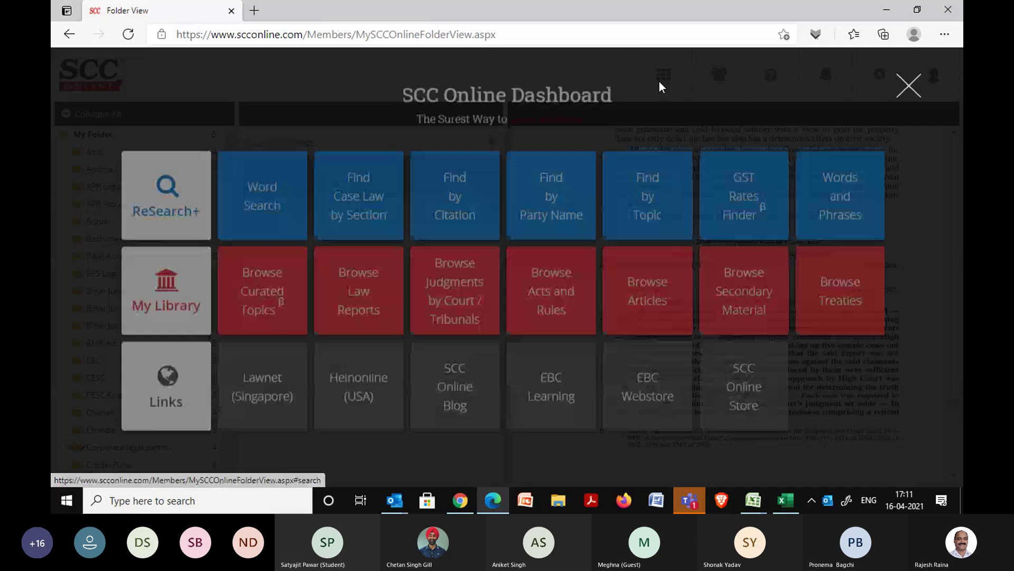
pyautogui.click(255, 224)
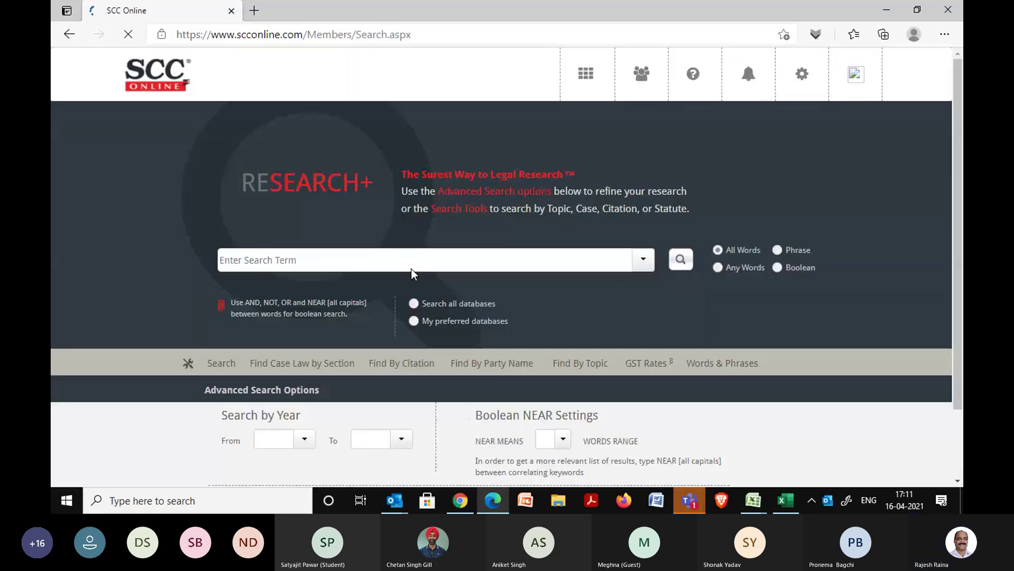
# Search all SCC Online databases for 'compensation', correcting the stray apostrophe in the query.
pyautogui.click(643, 261)
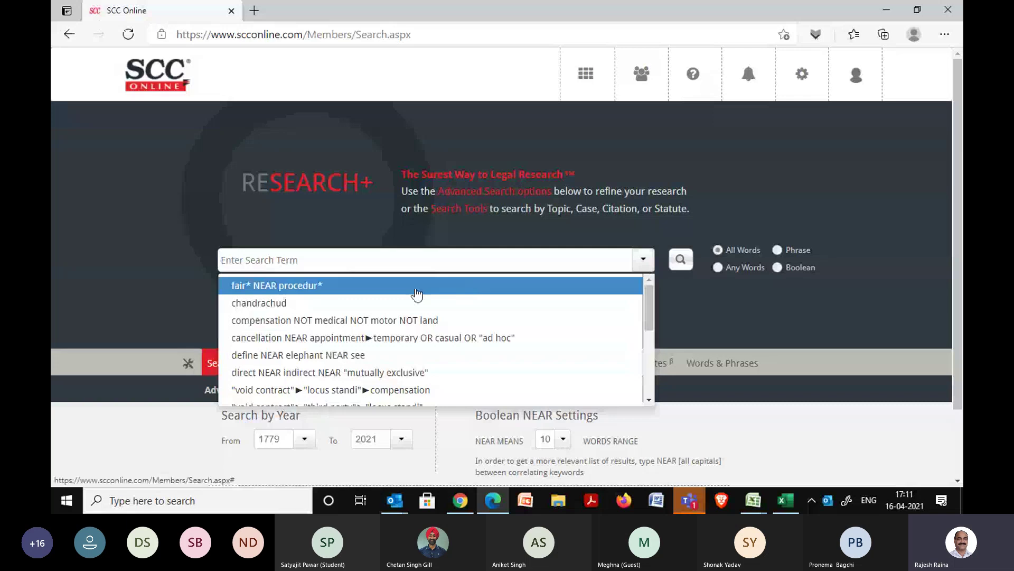
pyautogui.click(379, 262)
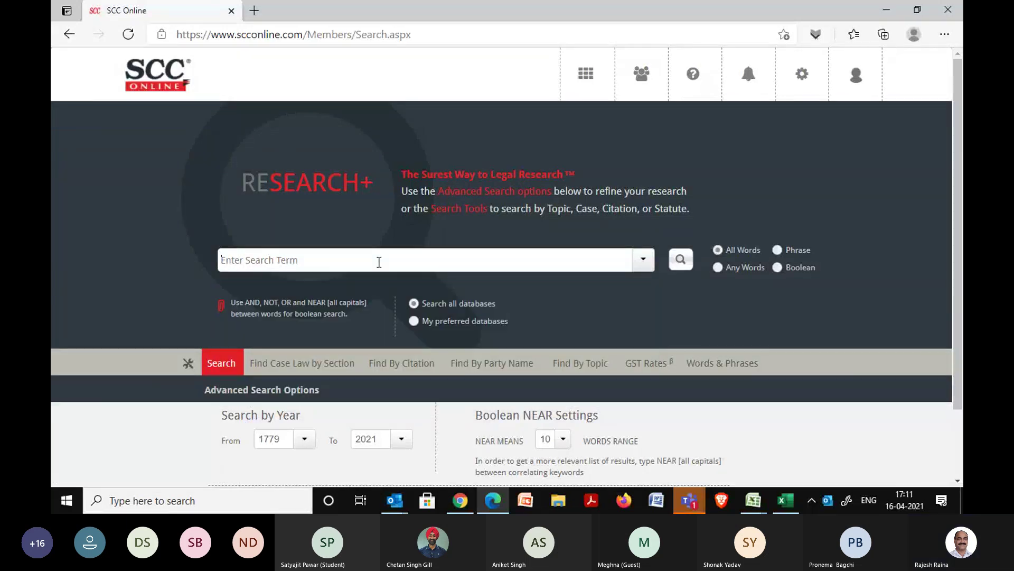
pyautogui.write("compensation'")
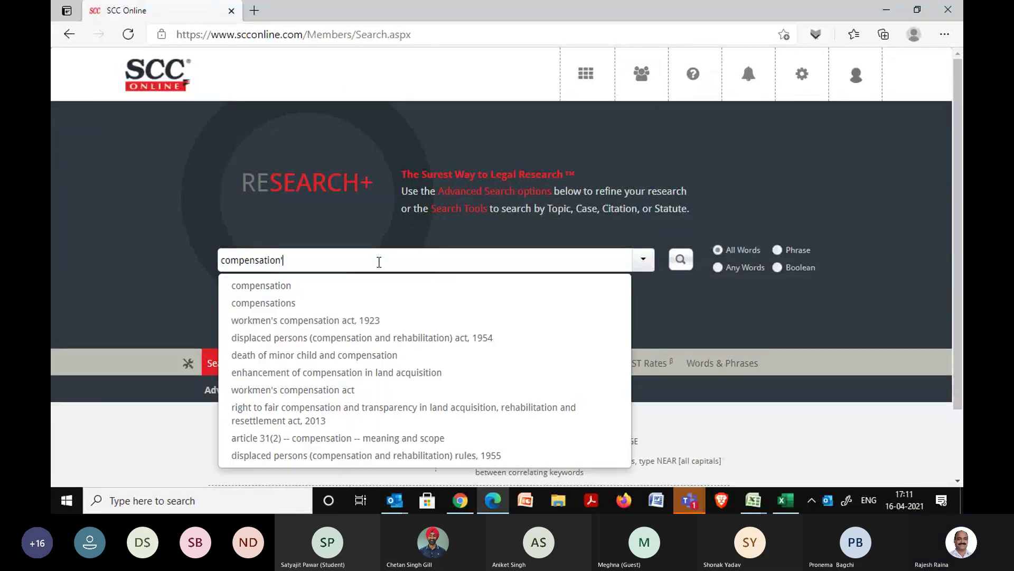
pyautogui.press('Return')
pyautogui.press('Return')
pyautogui.press('BackSpace')
pyautogui.press('Return')
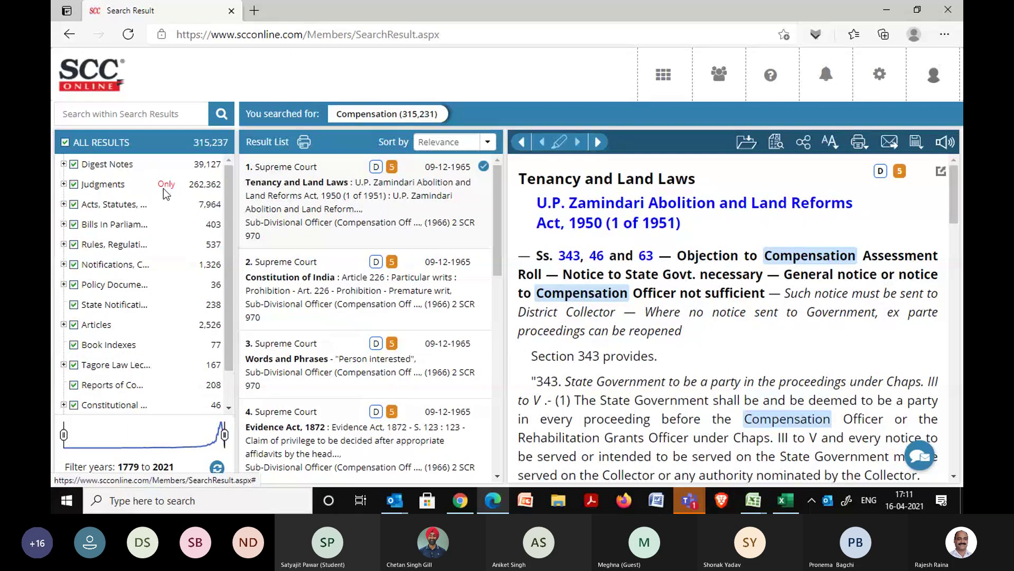
# Limit the compensation results to judgments only and highlight a judgment's citation and case title.
pyautogui.click(165, 186)
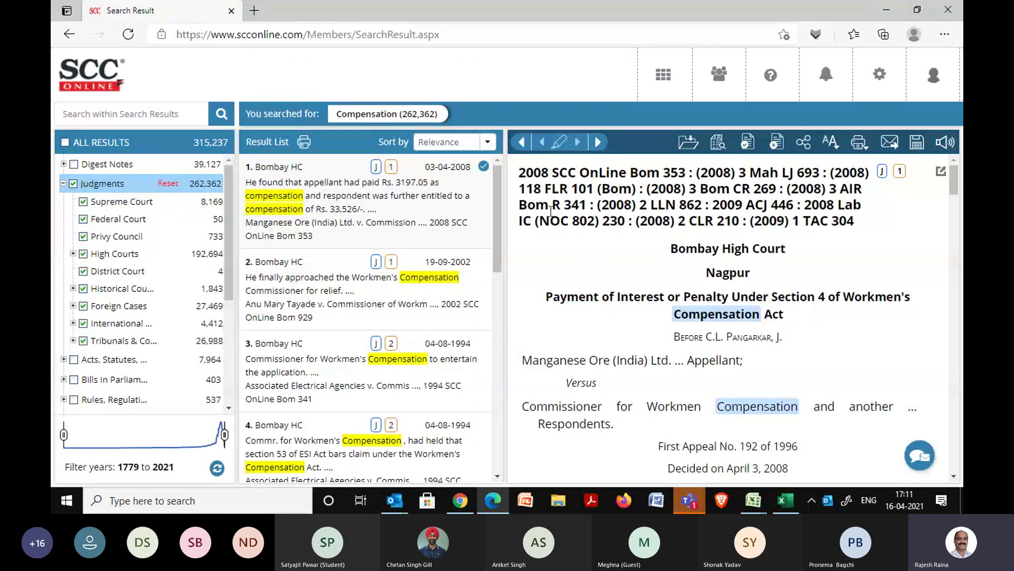
pyautogui.moveTo(520, 172); pyautogui.dragTo(661, 173)
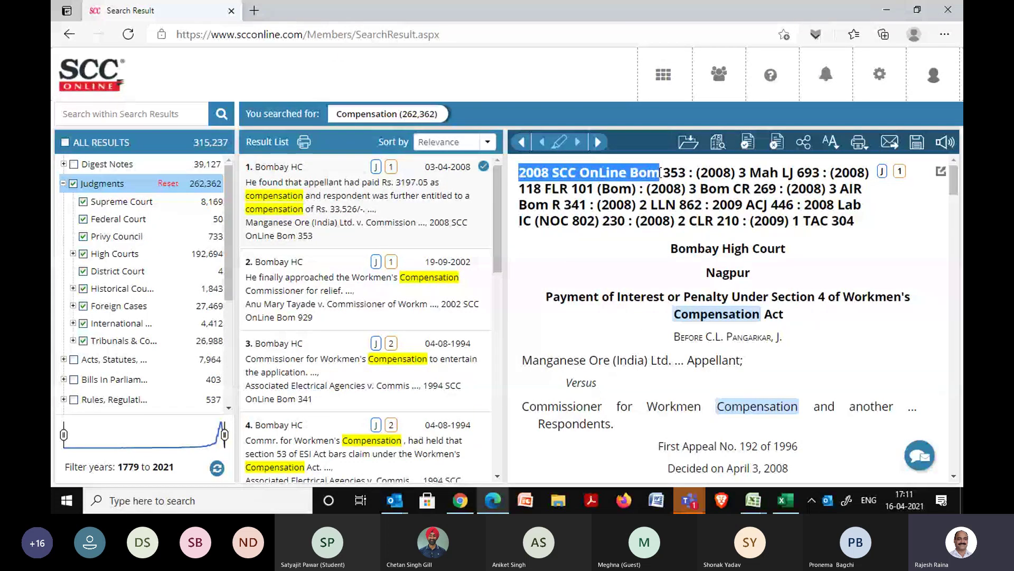
pyautogui.click(562, 263)
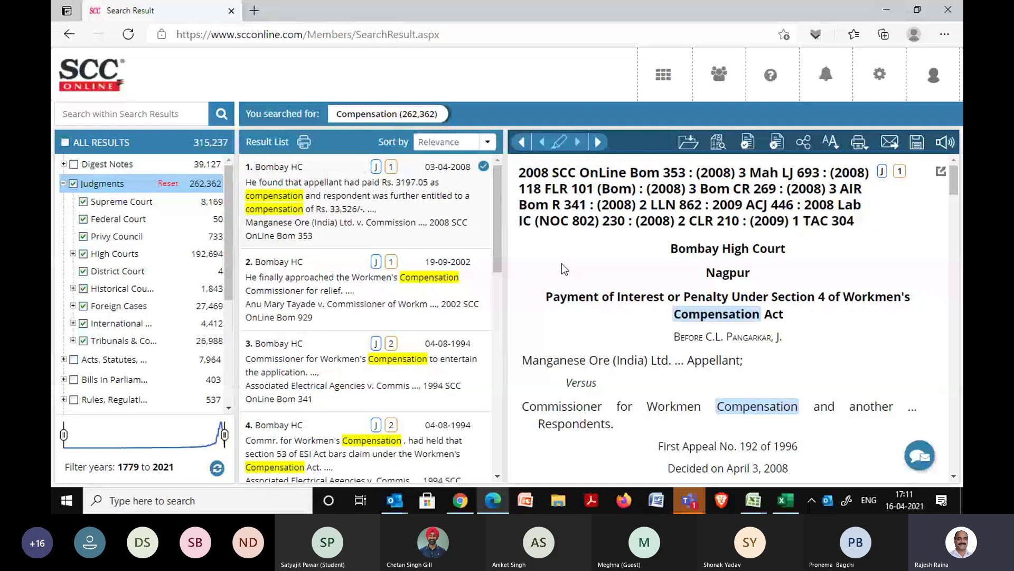
pyautogui.moveTo(556, 254); pyautogui.dragTo(832, 397)
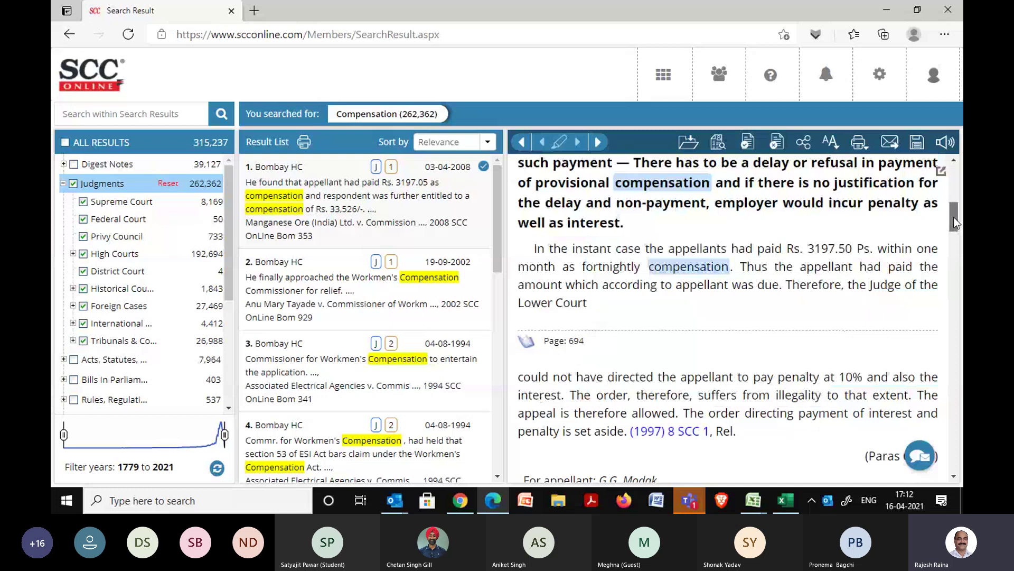
pyautogui.moveTo(953, 216); pyautogui.dragTo(957, 194)
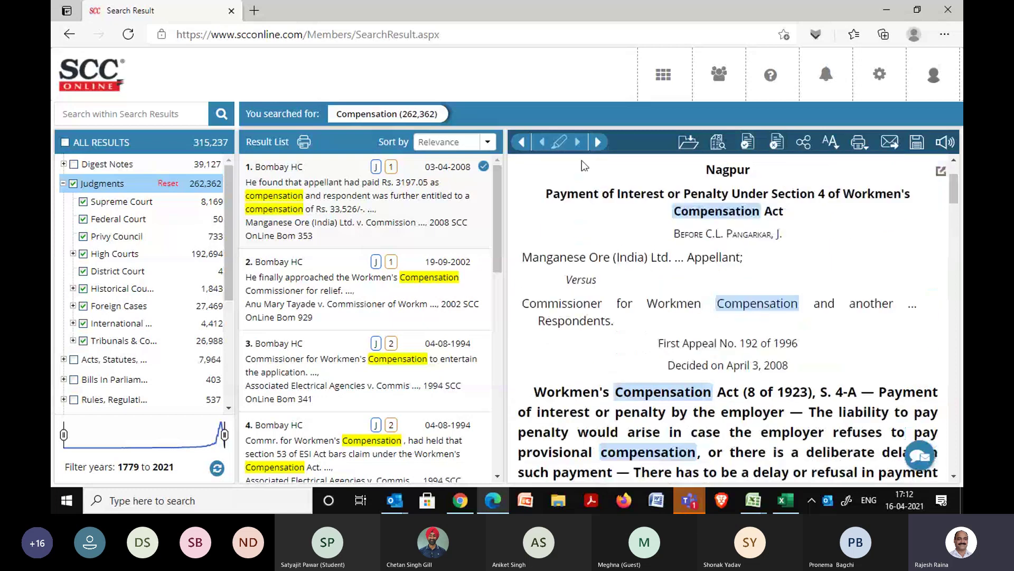
# Sort the judgments Chronological (Latest First) and scroll through the result list.
pyautogui.click(487, 142)
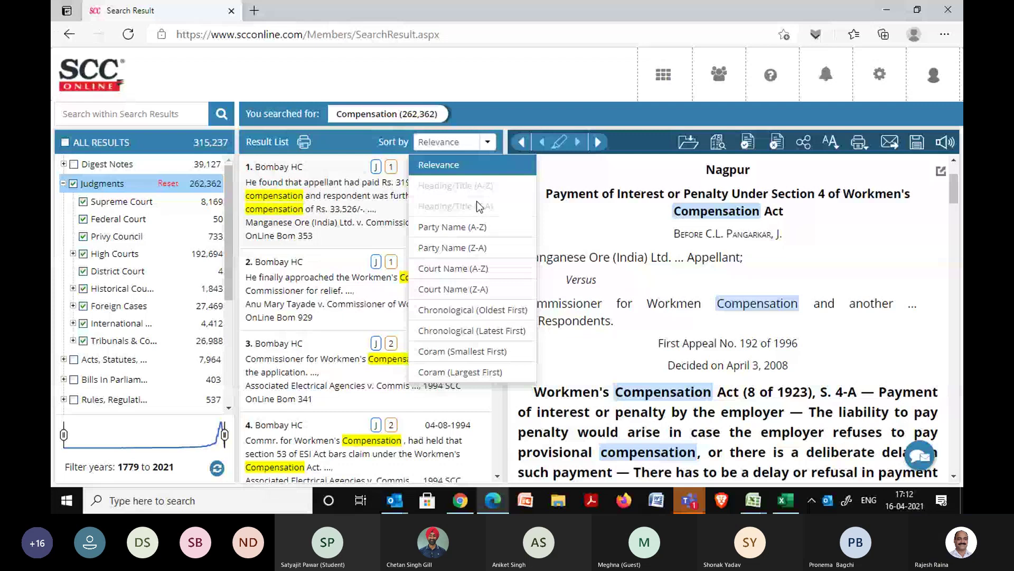
pyautogui.click(458, 330)
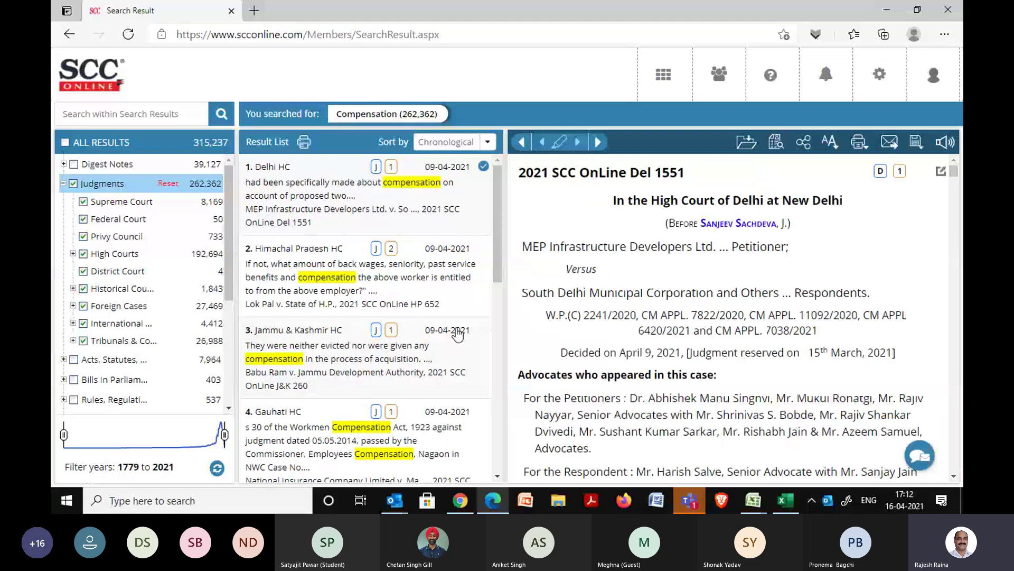
pyautogui.moveTo(494, 233); pyautogui.dragTo(488, 487)
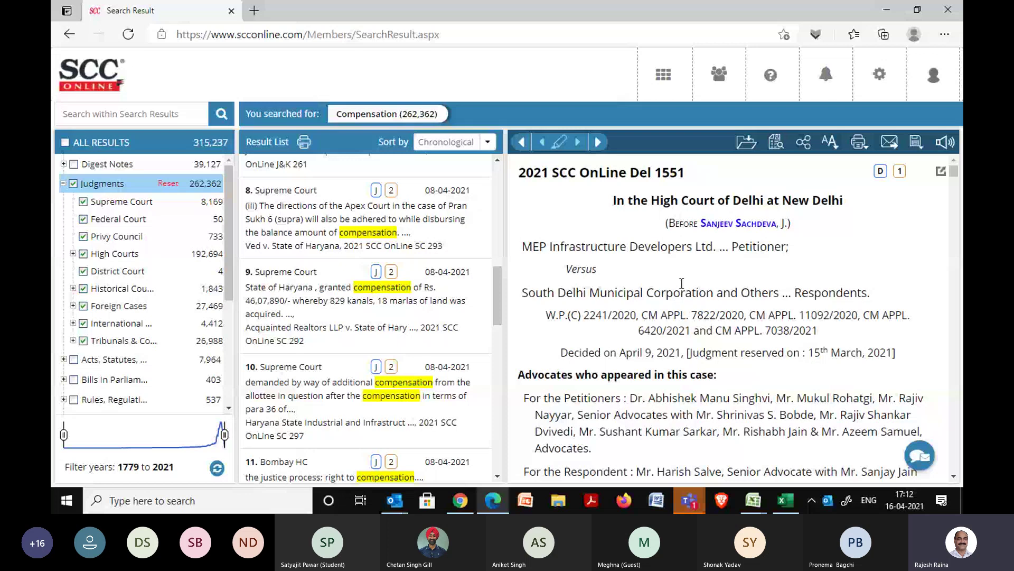
pyautogui.click(689, 500)
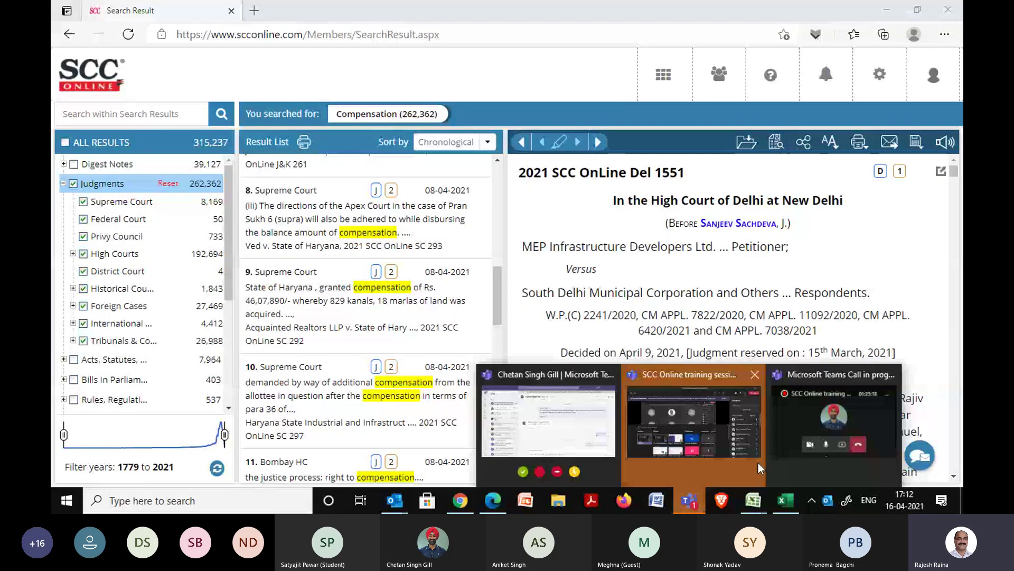
# Bring the Teams training meeting window back to the front.
pyautogui.click(762, 430)
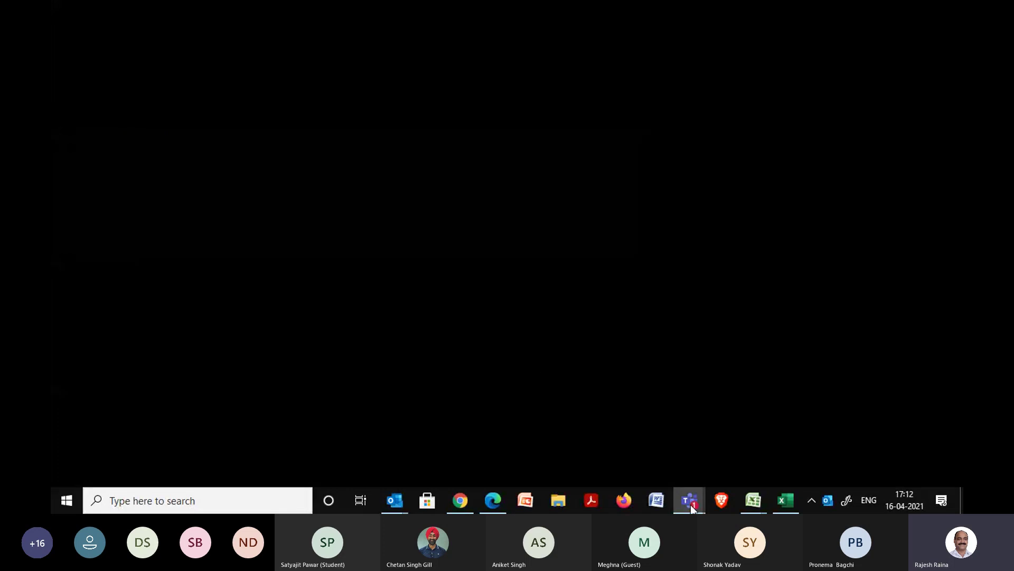
pyautogui.moveTo(690, 505)
pyautogui.click(720, 428)
pyautogui.click(692, 502)
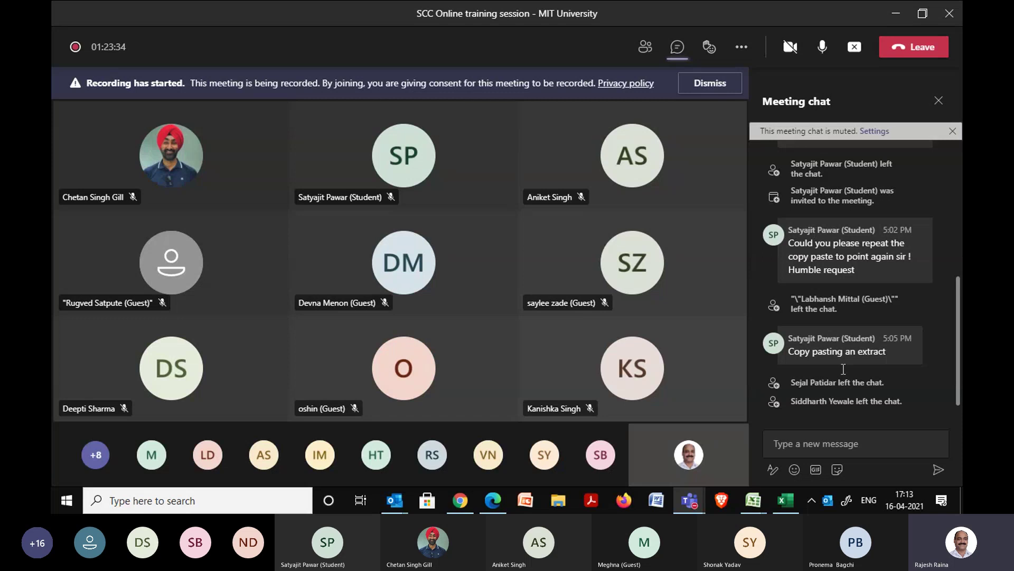
# Post SCC Online's learning-support e-mail address in the meeting chat and start typing the helpline number.
pyautogui.click(800, 439)
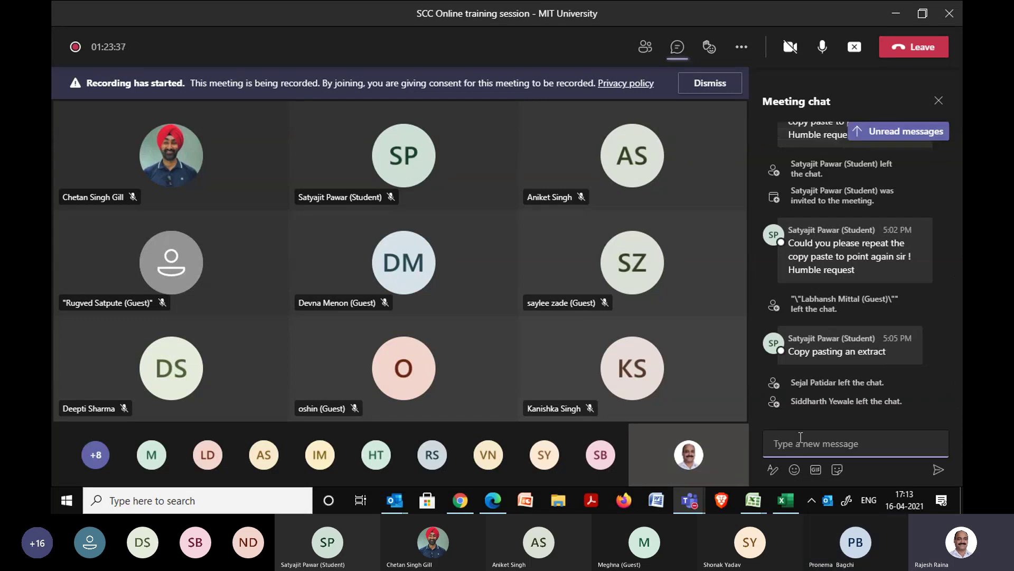
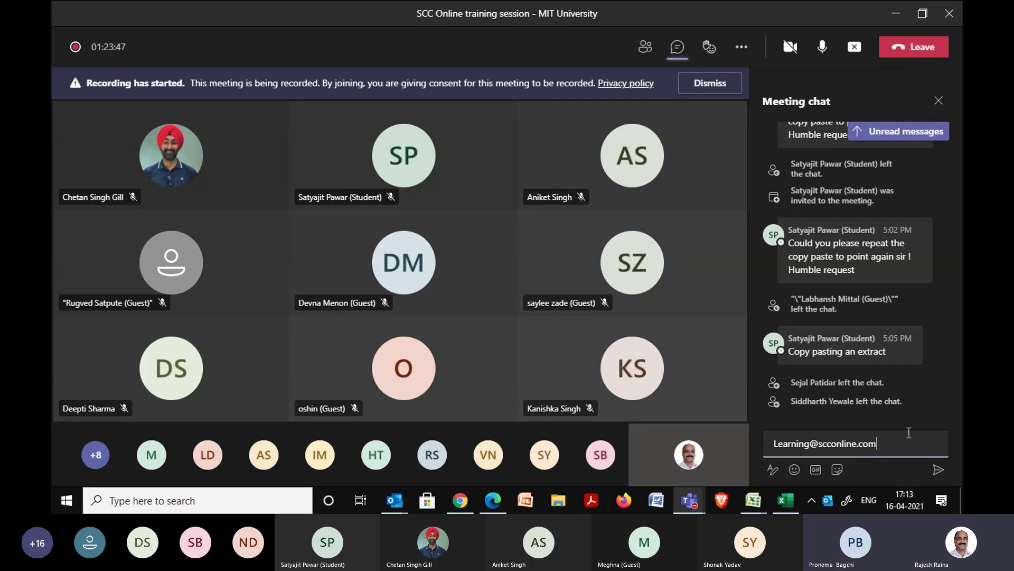
pyautogui.hotkey('ctrl', 'a')
pyautogui.press('BackSpace')
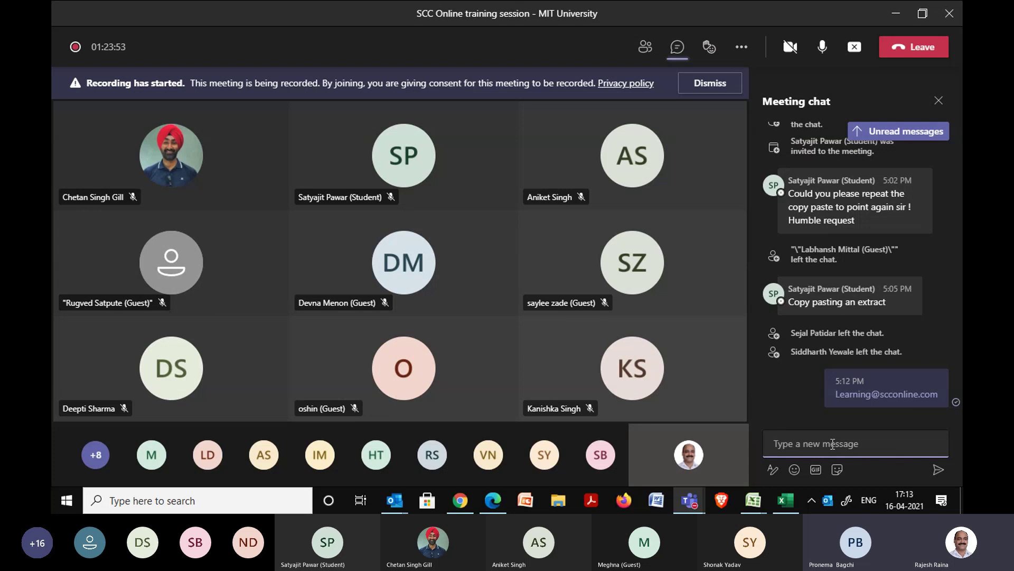
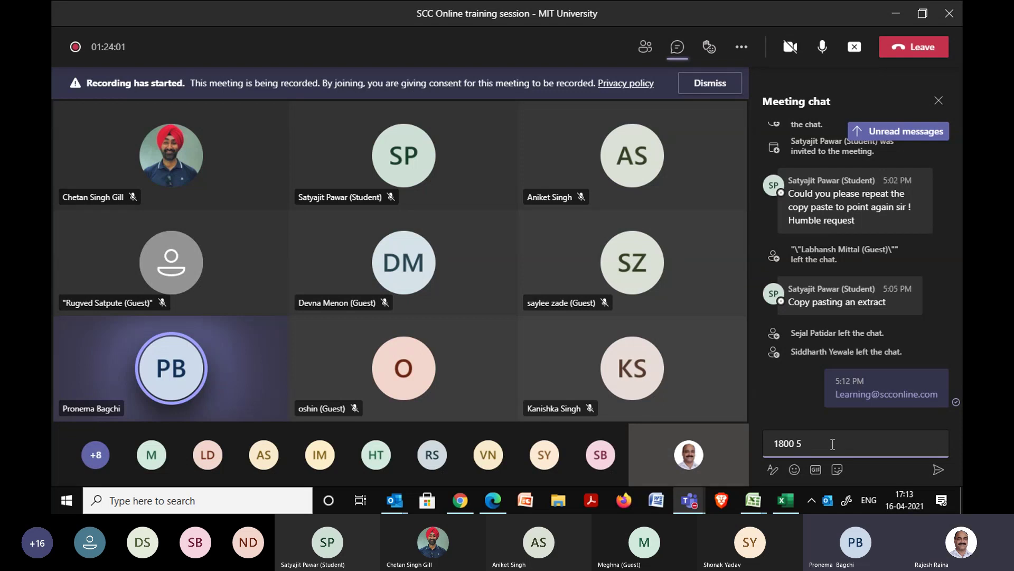
# Finish and send SCC Online's helpline number in the meeting chat.
pyautogui.press('BackSpace')
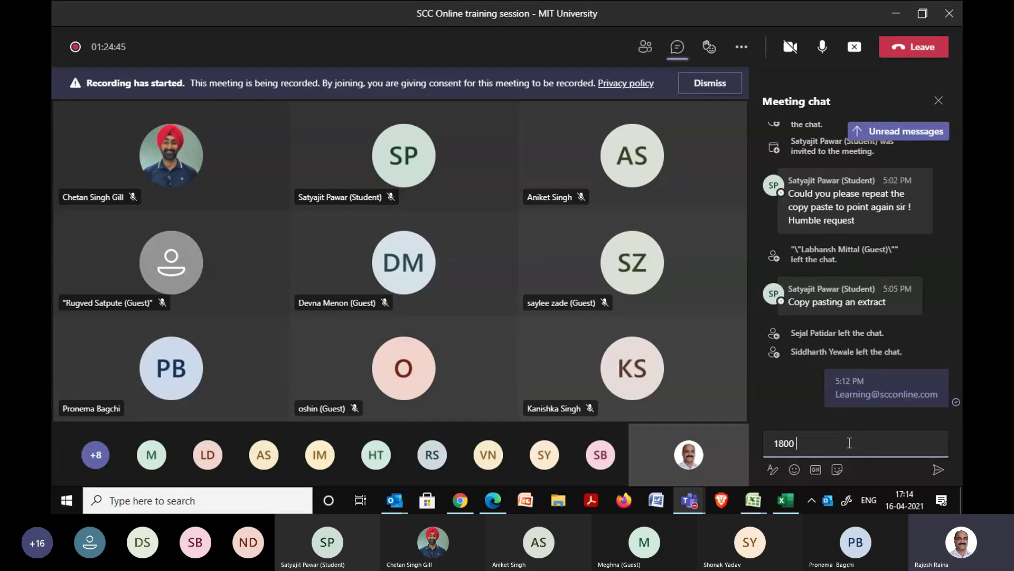
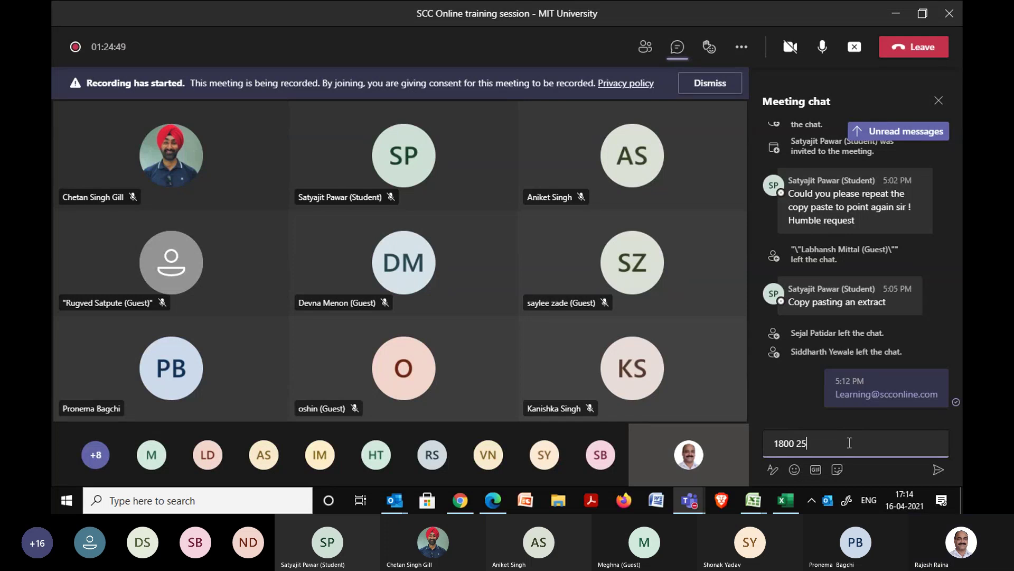
pyautogui.press('Return')
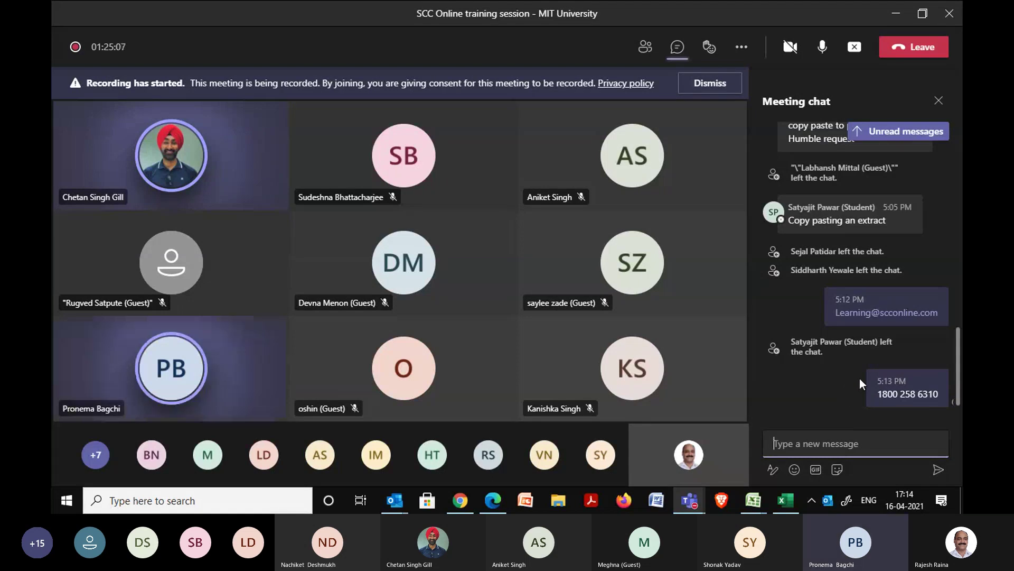
# Switch on the camera and stop presenting the screen in the meeting.
pyautogui.moveTo(956, 338); pyautogui.dragTo(956, 53)
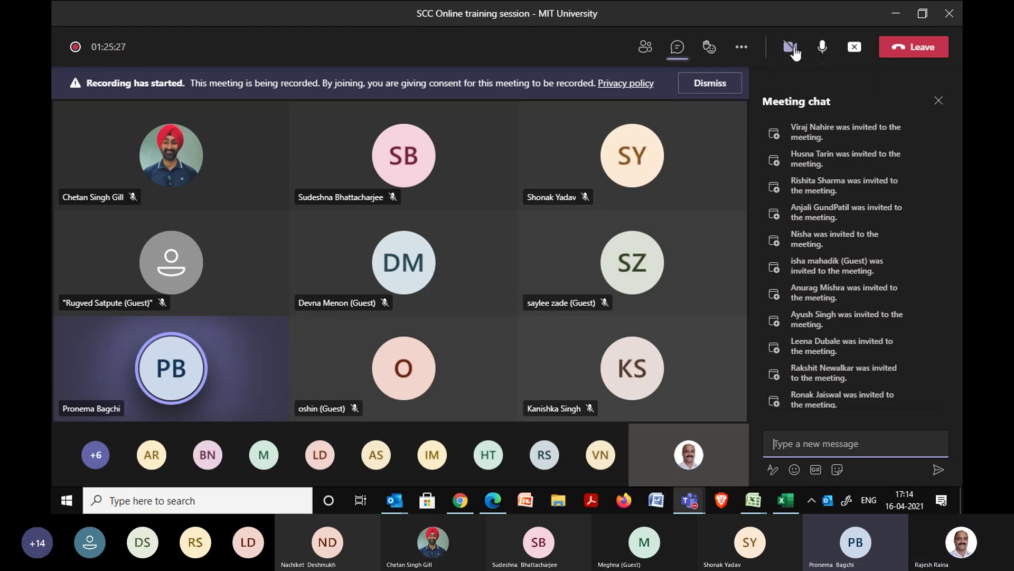
pyautogui.click(792, 47)
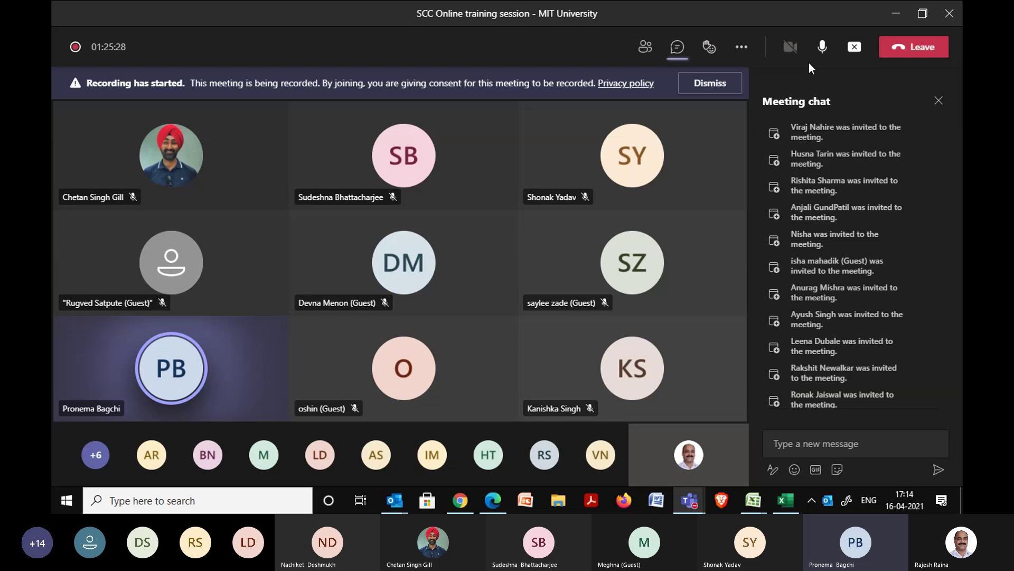
pyautogui.click(857, 52)
pyautogui.click(854, 57)
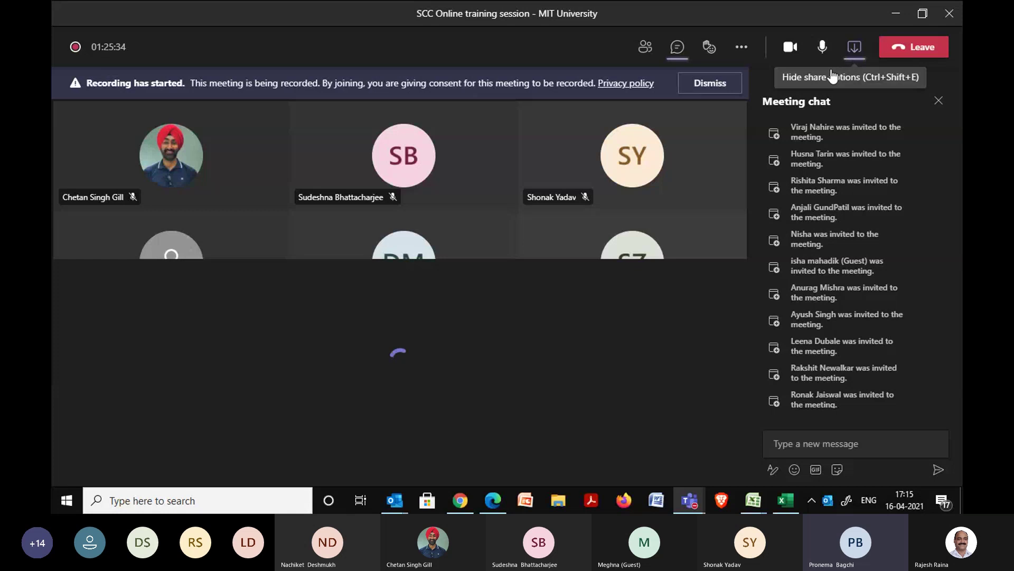